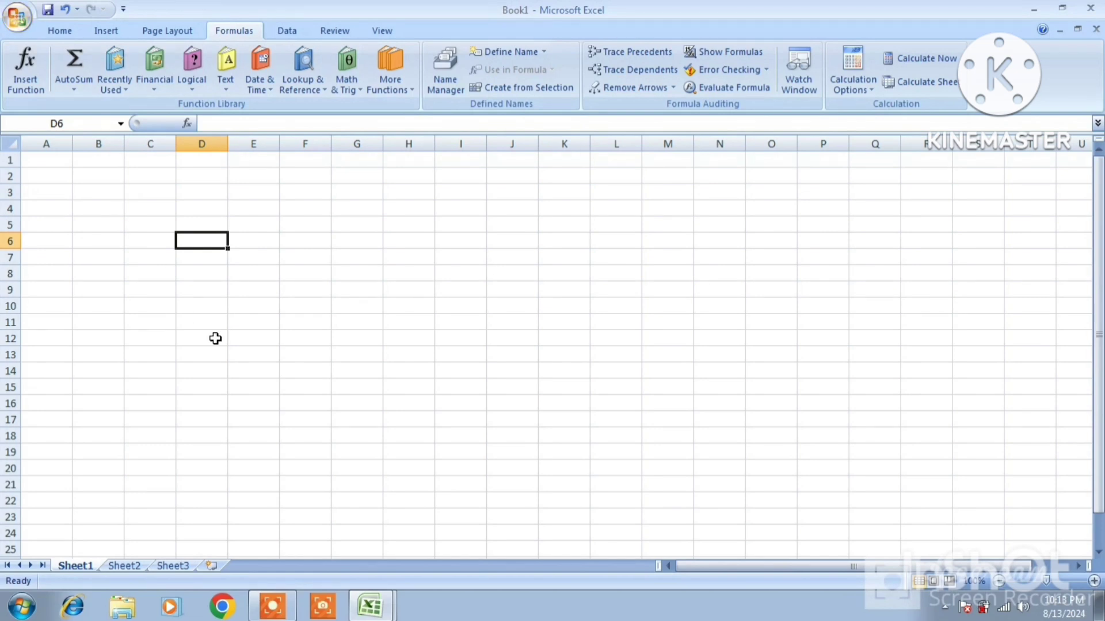
Switch to the REPORT workbook and delete the TOTAL row beneath the item table
{"action": "left_click", "coordinate": [381, 608]}
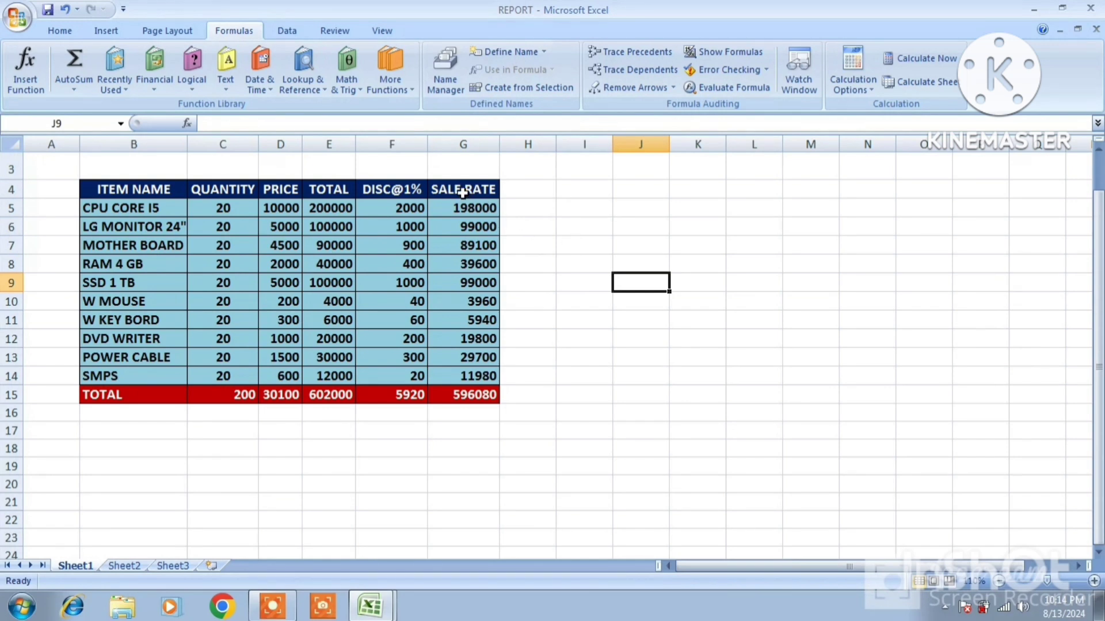
{"action": "left_click", "coordinate": [423, 398]}
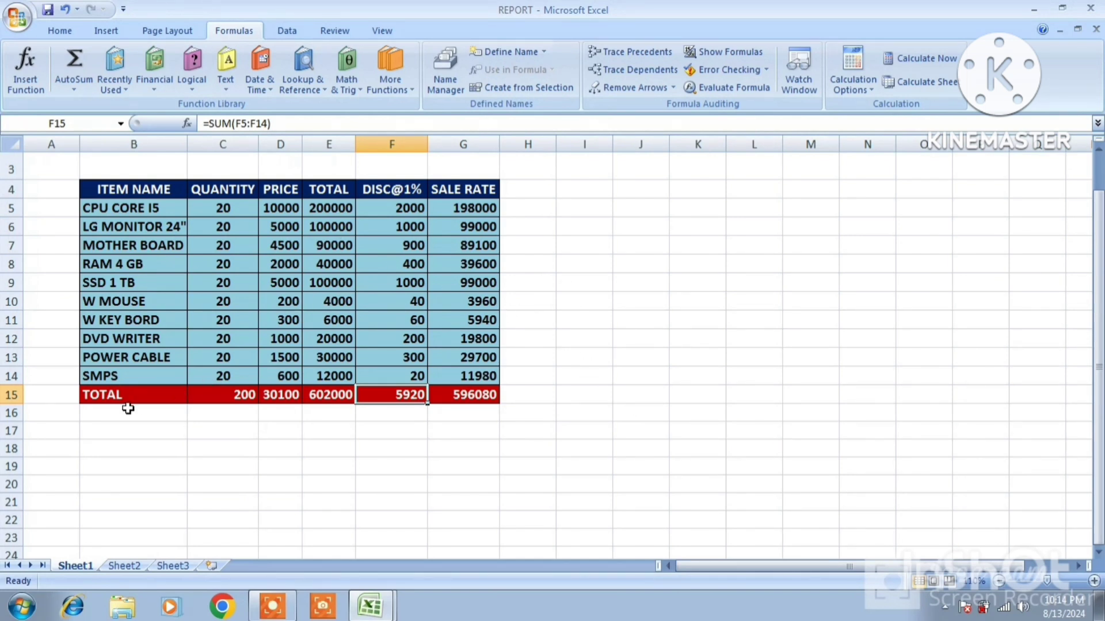
{"action": "left_click_drag", "start_coordinate": [104, 392], "coordinate": [503, 394]}
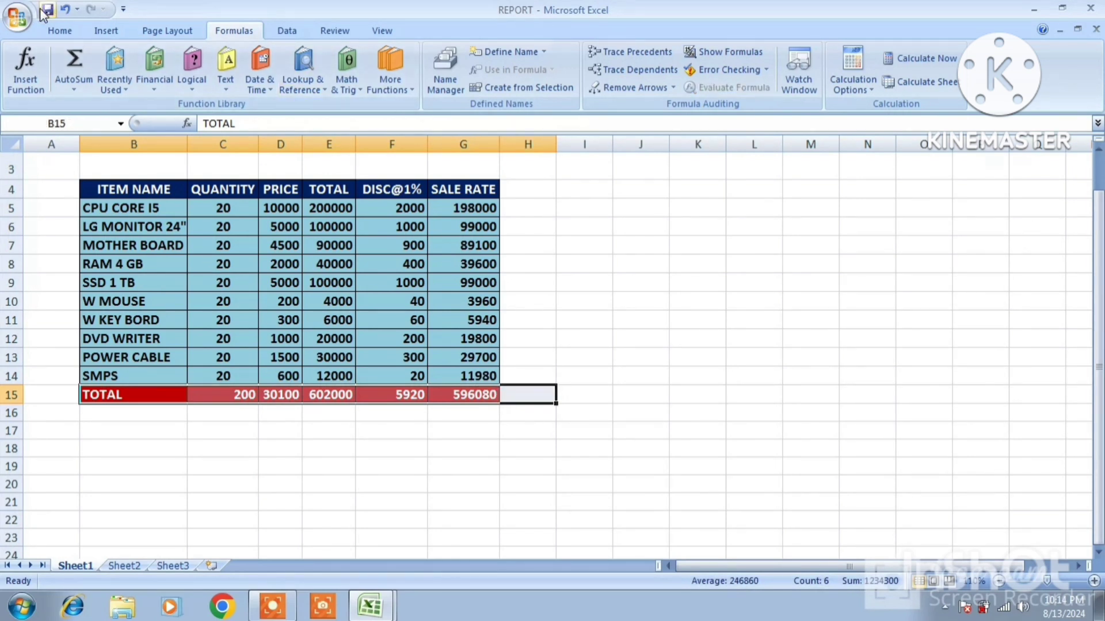
{"action": "left_click", "coordinate": [60, 30]}
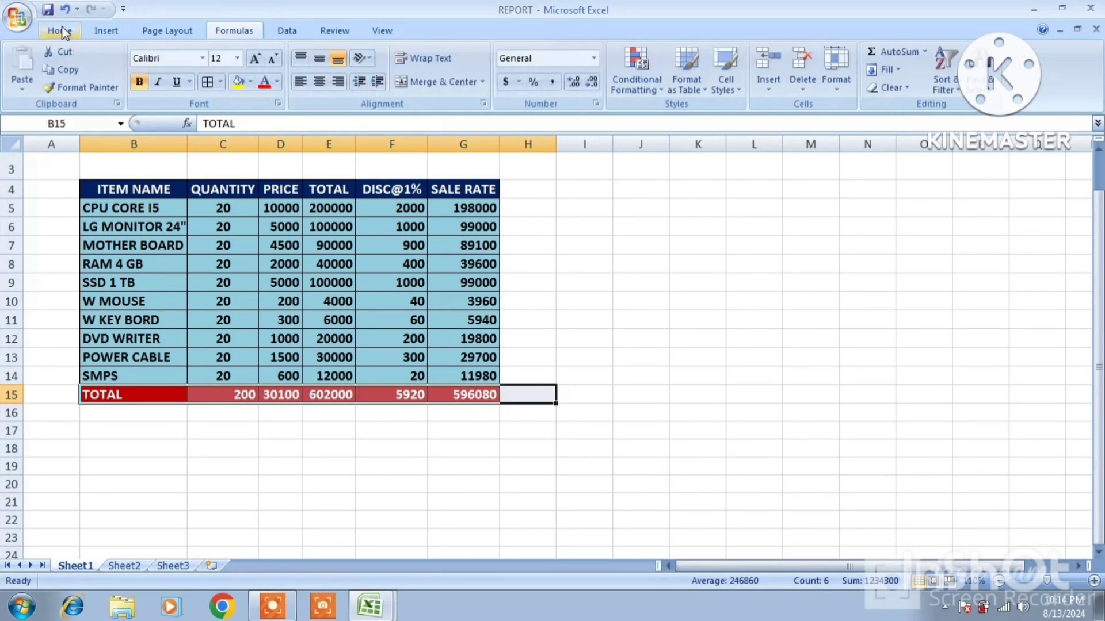
{"action": "left_click", "coordinate": [803, 86]}
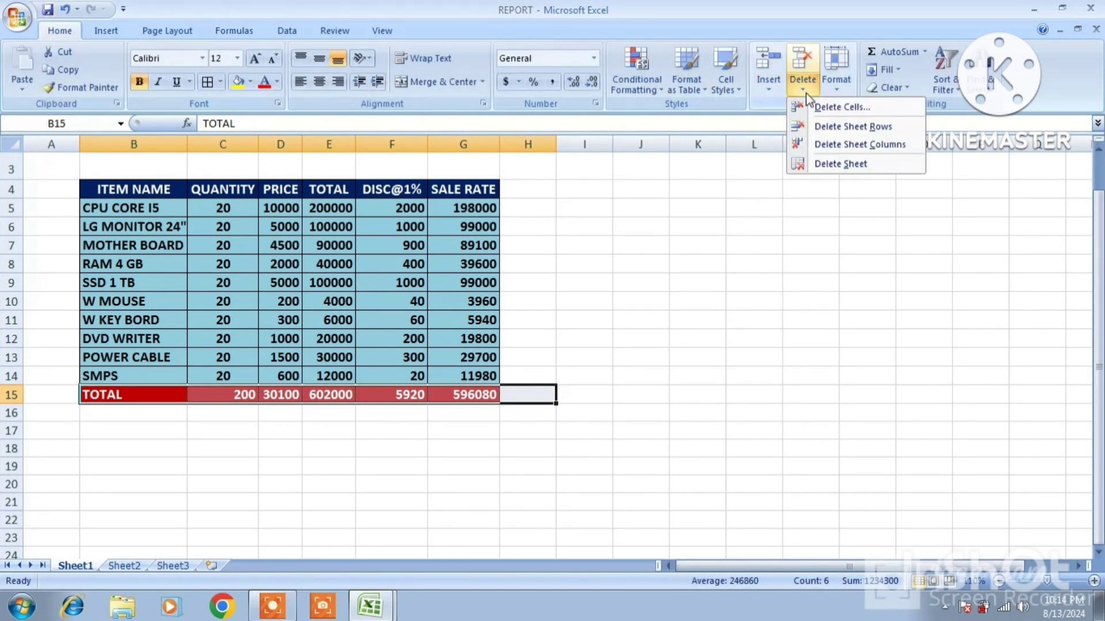
{"action": "left_click", "coordinate": [831, 128]}
{"action": "left_click", "coordinate": [671, 381]}
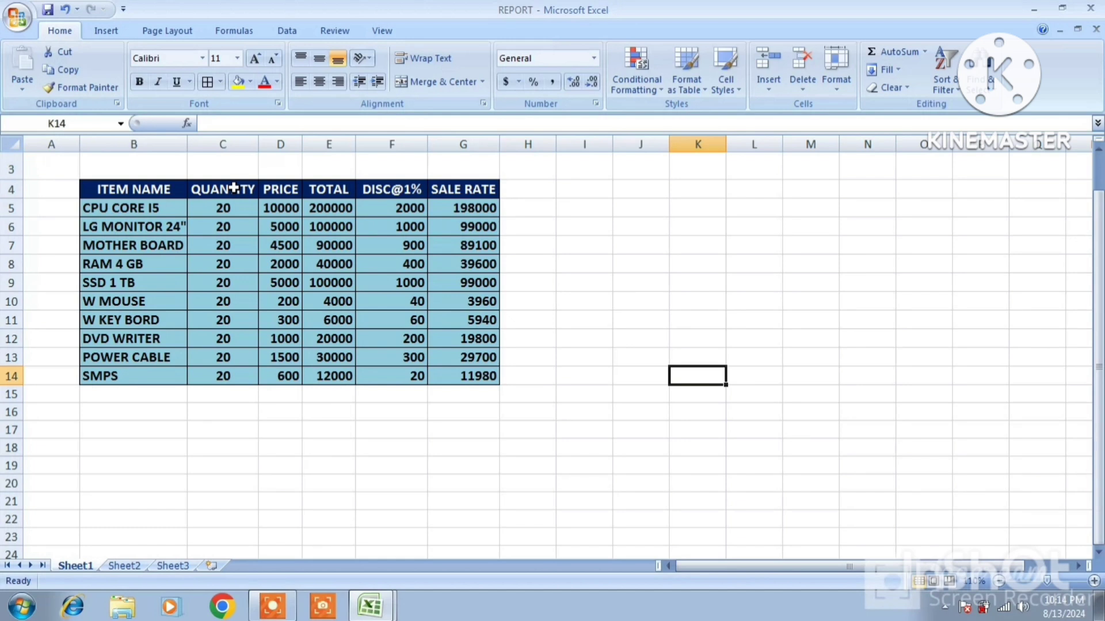
Define the workbook-scoped name QUANTITY for the quantity column, range C4:C14 on Sheet1
{"action": "left_click_drag", "start_coordinate": [234, 188], "coordinate": [236, 384]}
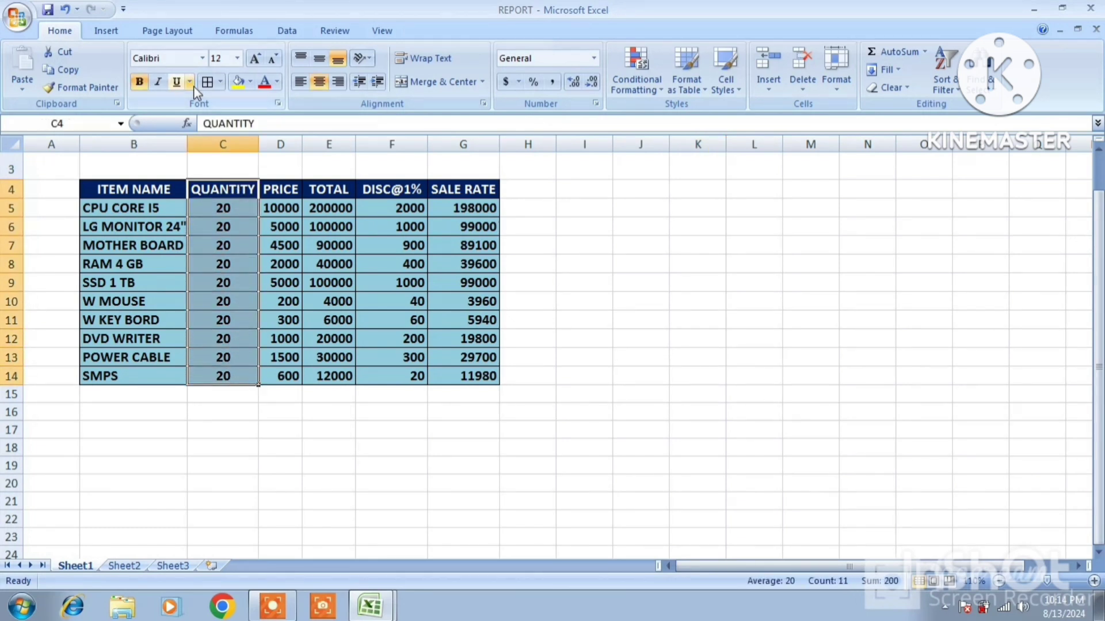
{"action": "left_click", "coordinate": [247, 33]}
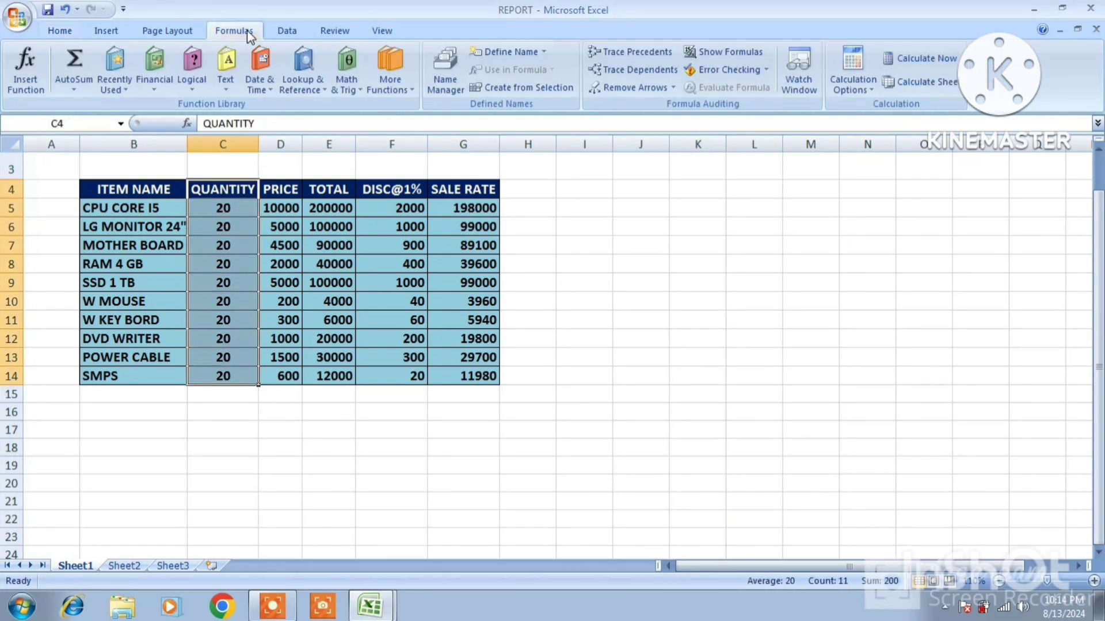
{"action": "left_click", "coordinate": [543, 52]}
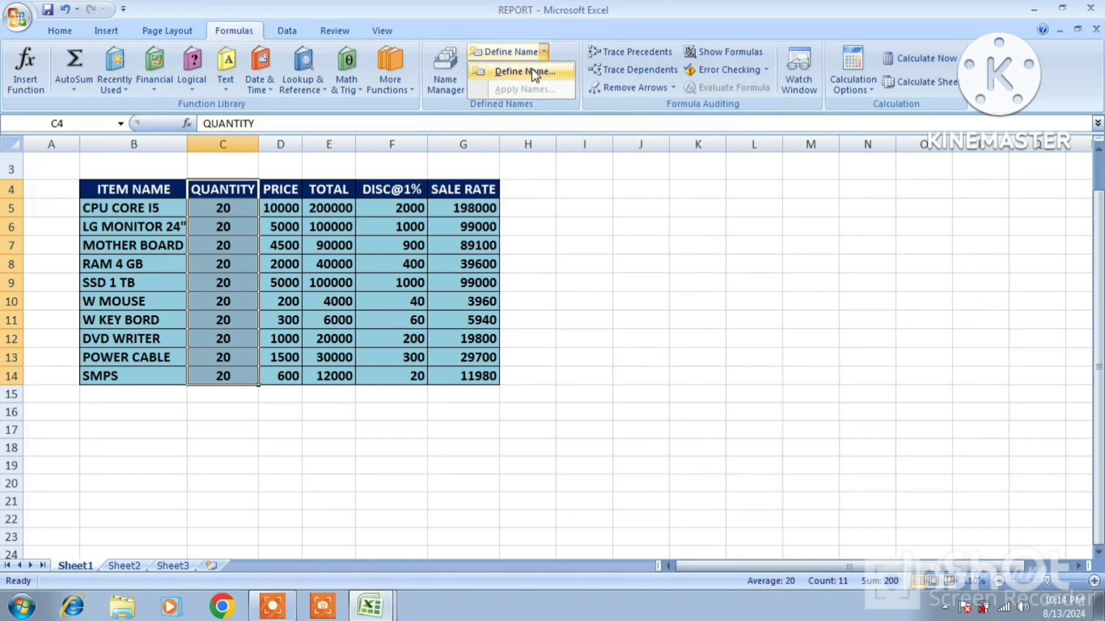
{"action": "left_click", "coordinate": [532, 71]}
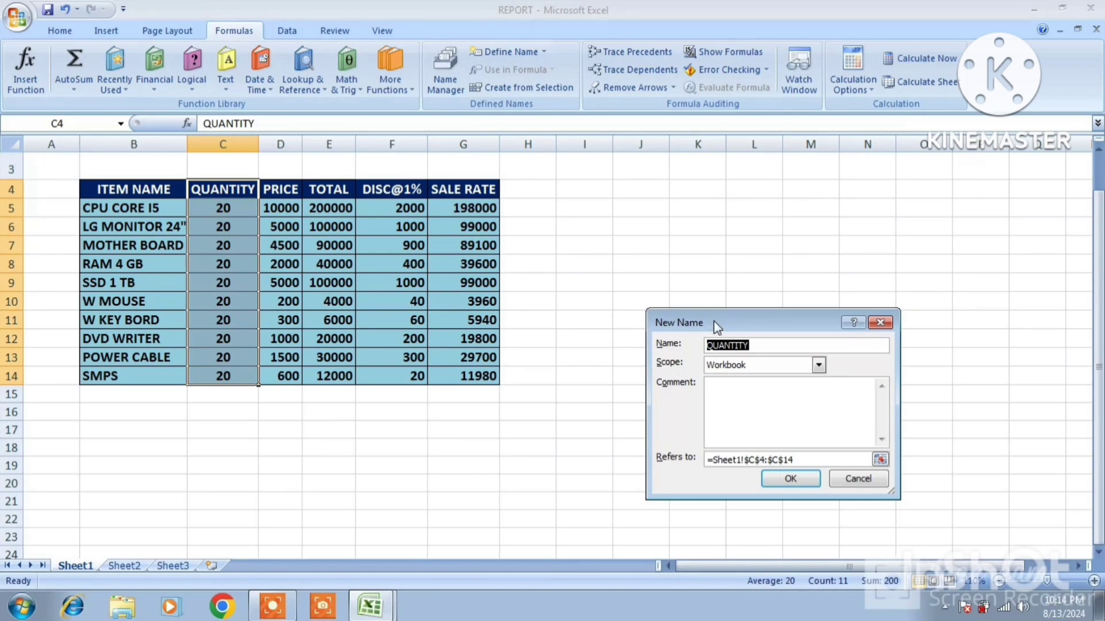
{"action": "left_click_drag", "start_coordinate": [713, 322], "coordinate": [712, 222]}
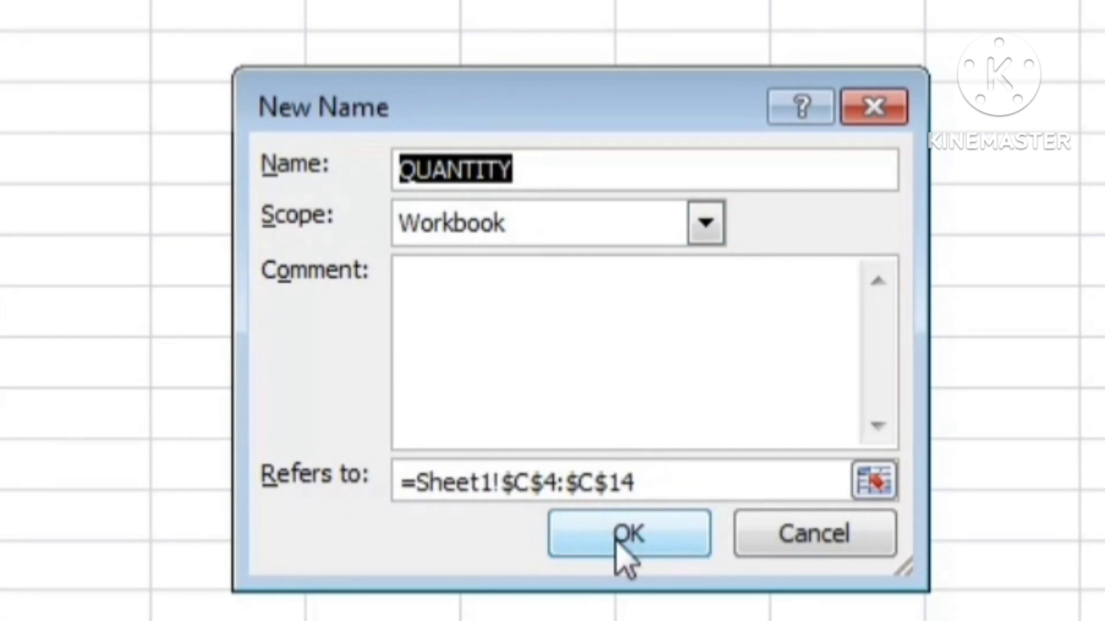
{"action": "left_click", "coordinate": [615, 541]}
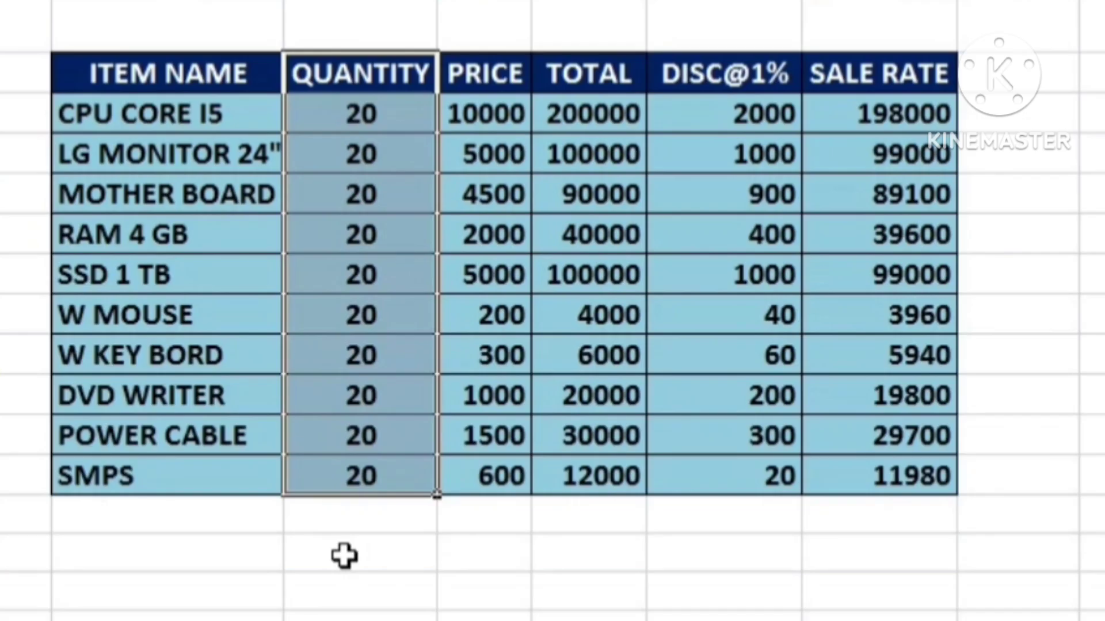
Enter =SUM(QUANTITY) in cell C16 and move that formula cell to D19
{"action": "left_click", "coordinate": [218, 413]}
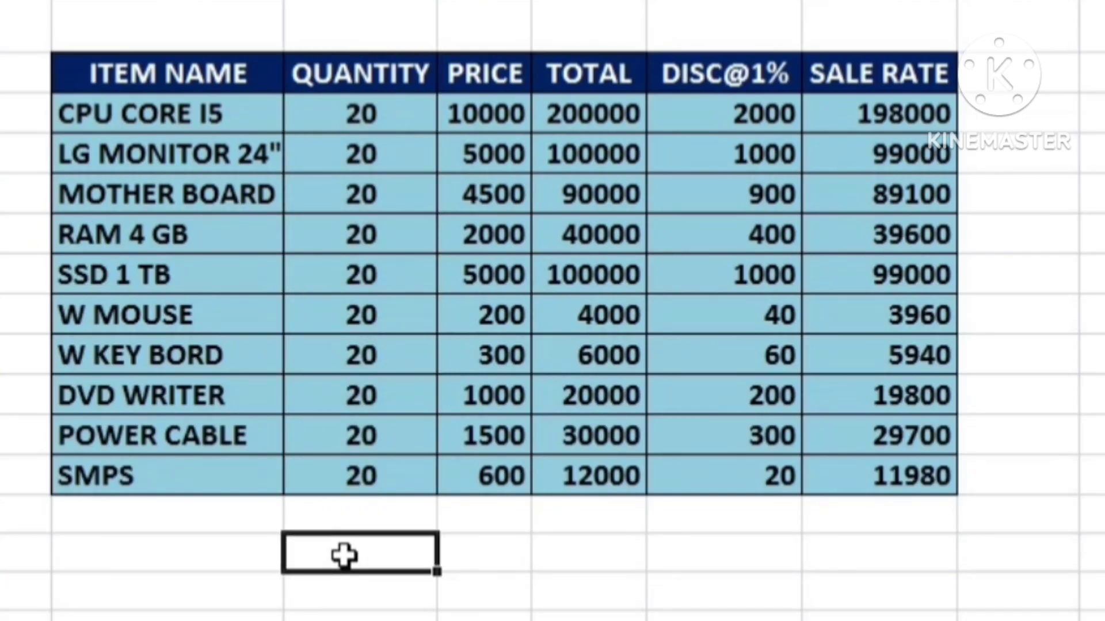
{"action": "type", "text": "=S"}
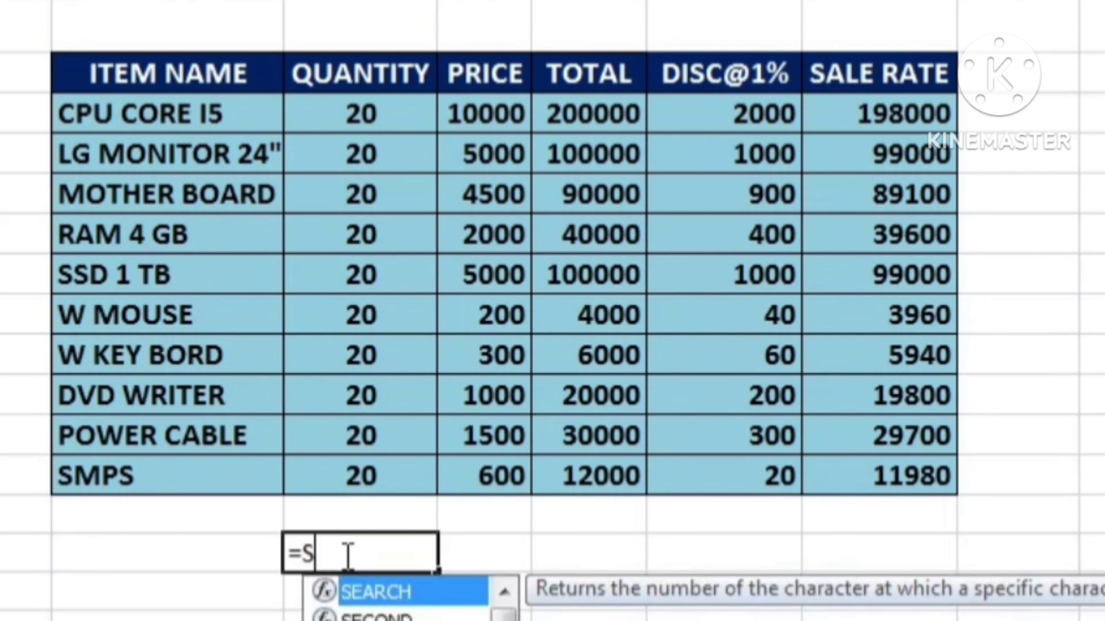
{"action": "type", "text": "UM"}
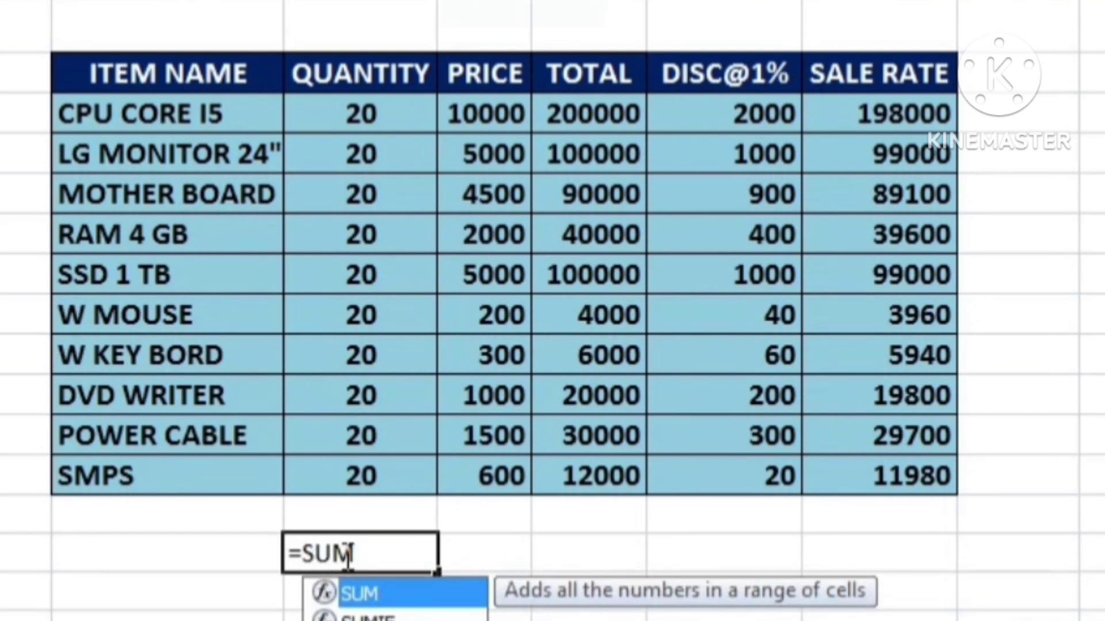
{"action": "type", "text": "("}
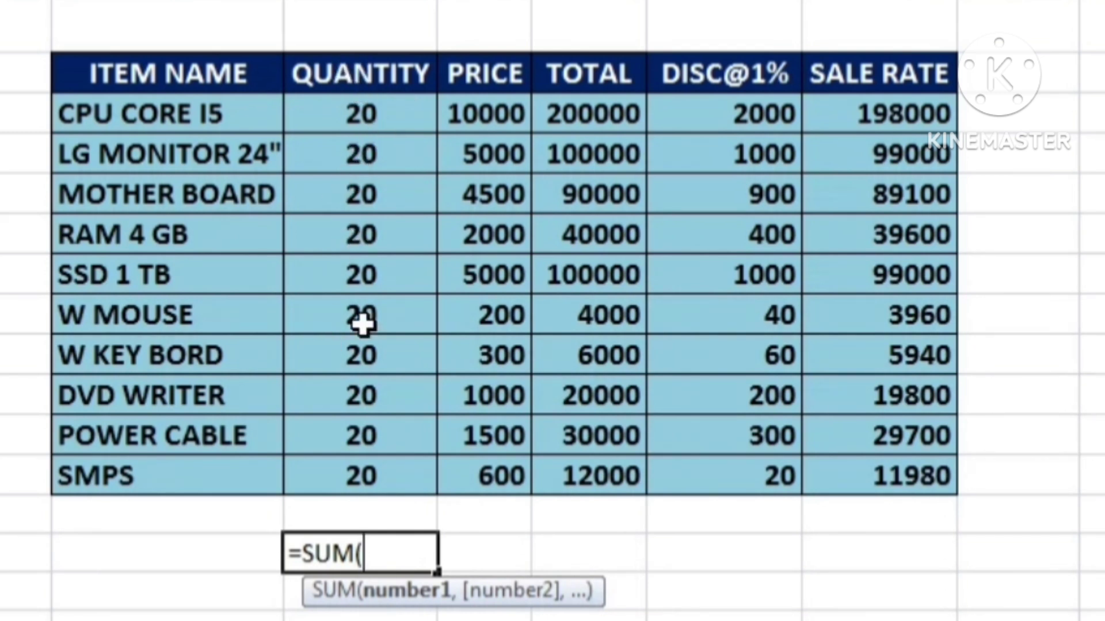
{"action": "type", "text": "Q"}
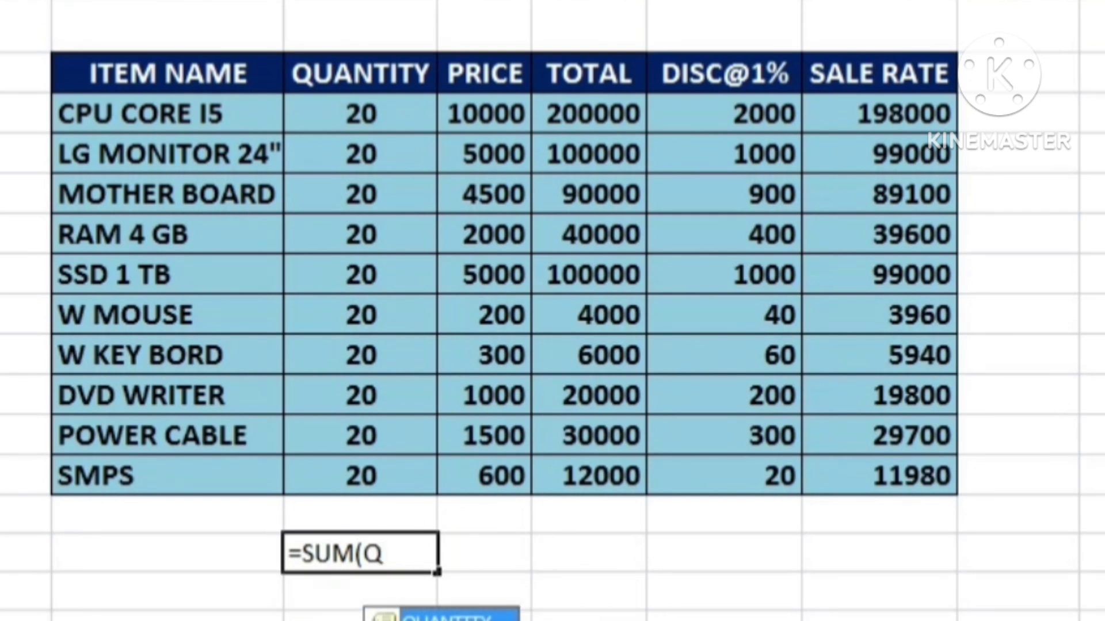
{"action": "key", "text": "Tab"}
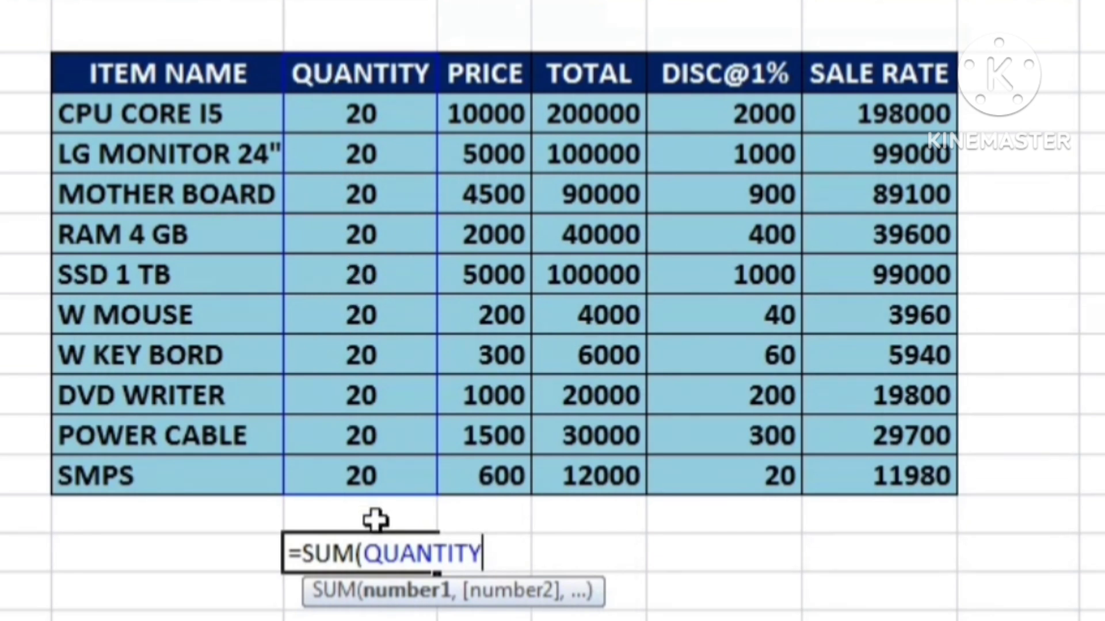
{"action": "type", "text": ")"}
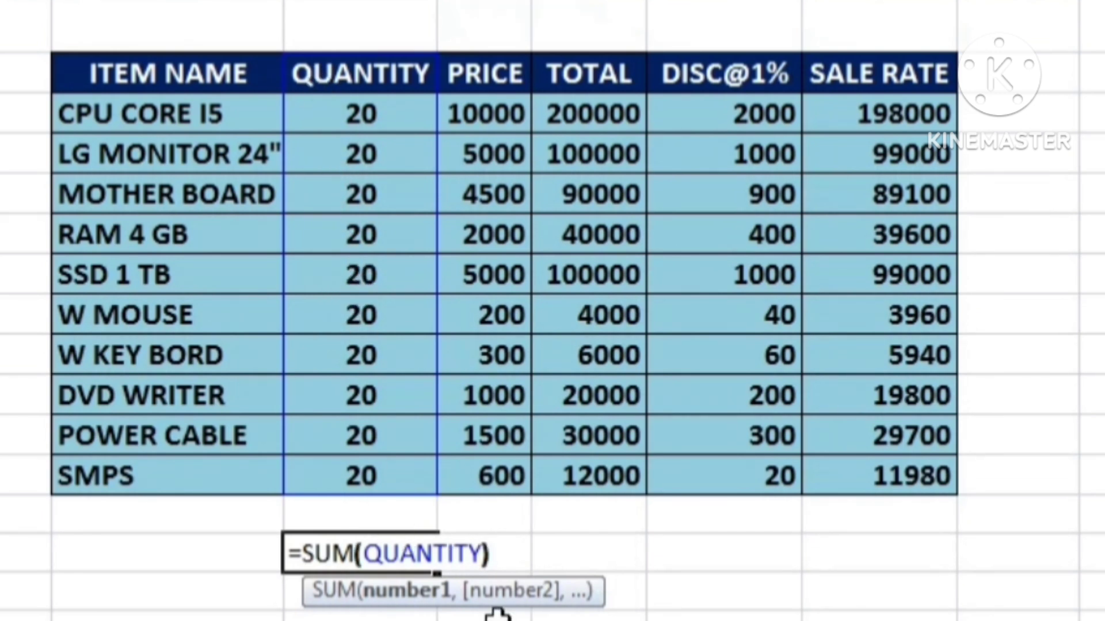
{"action": "key", "text": "Return"}
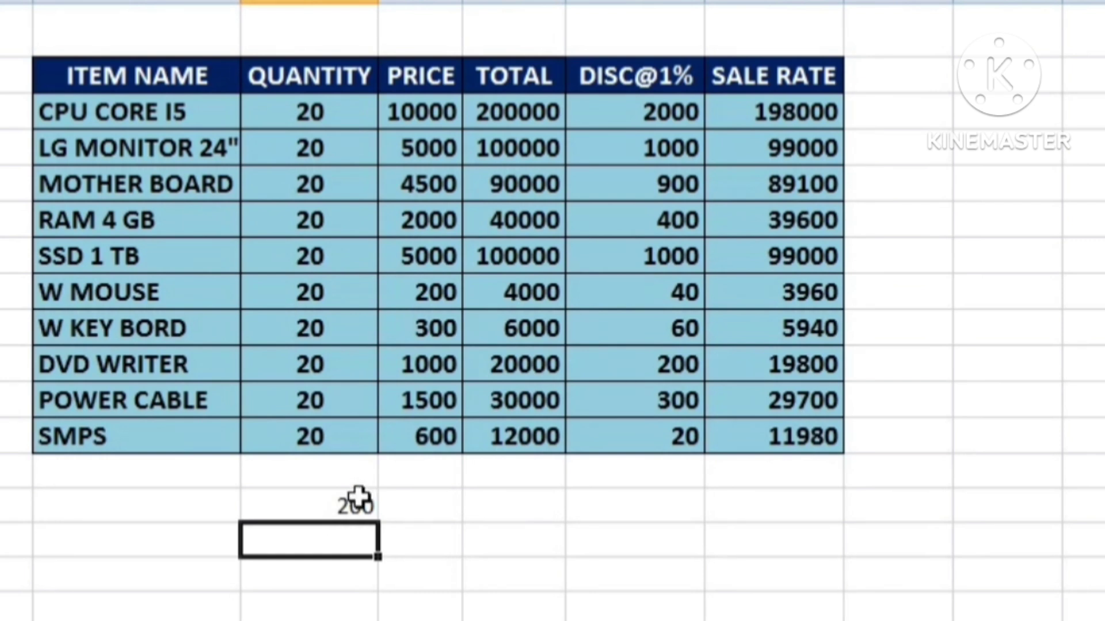
{"action": "left_click", "coordinate": [327, 502]}
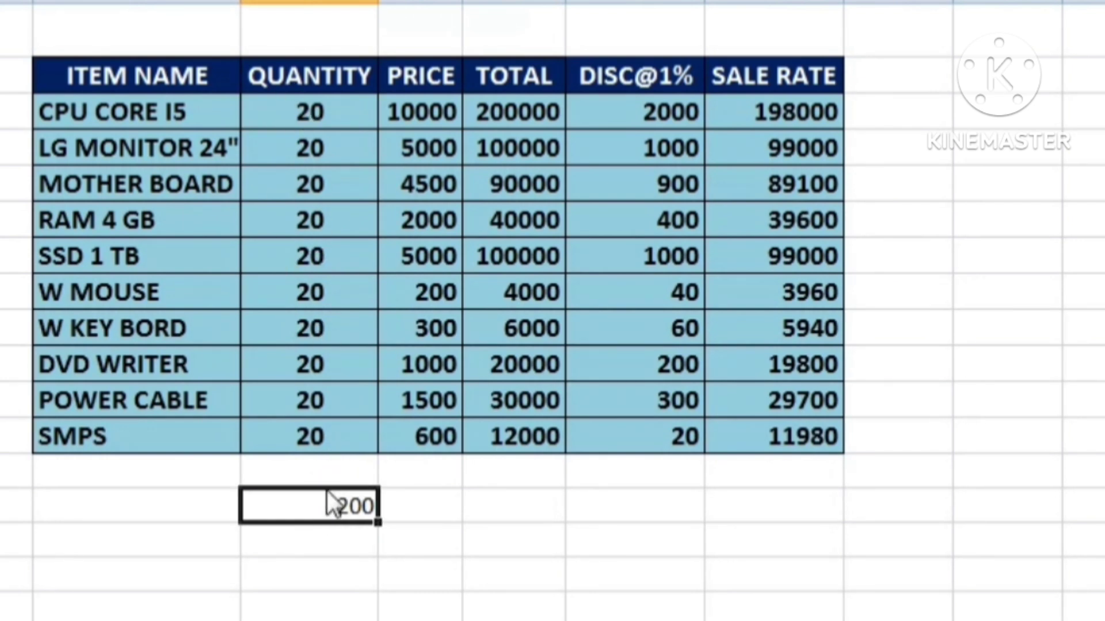
{"action": "left_click_drag", "start_coordinate": [327, 491], "coordinate": [417, 603]}
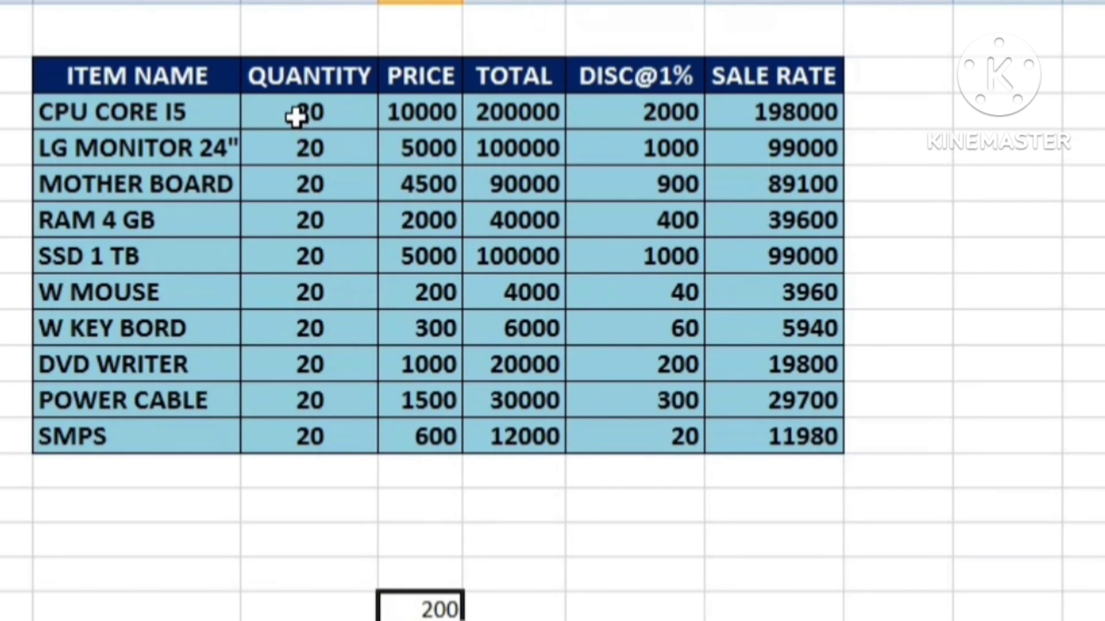
AutoSum the quantities in C5:C14 into cell C15 and select the named-range sum in D19 for comparison
{"action": "left_click_drag", "start_coordinate": [297, 117], "coordinate": [329, 468]}
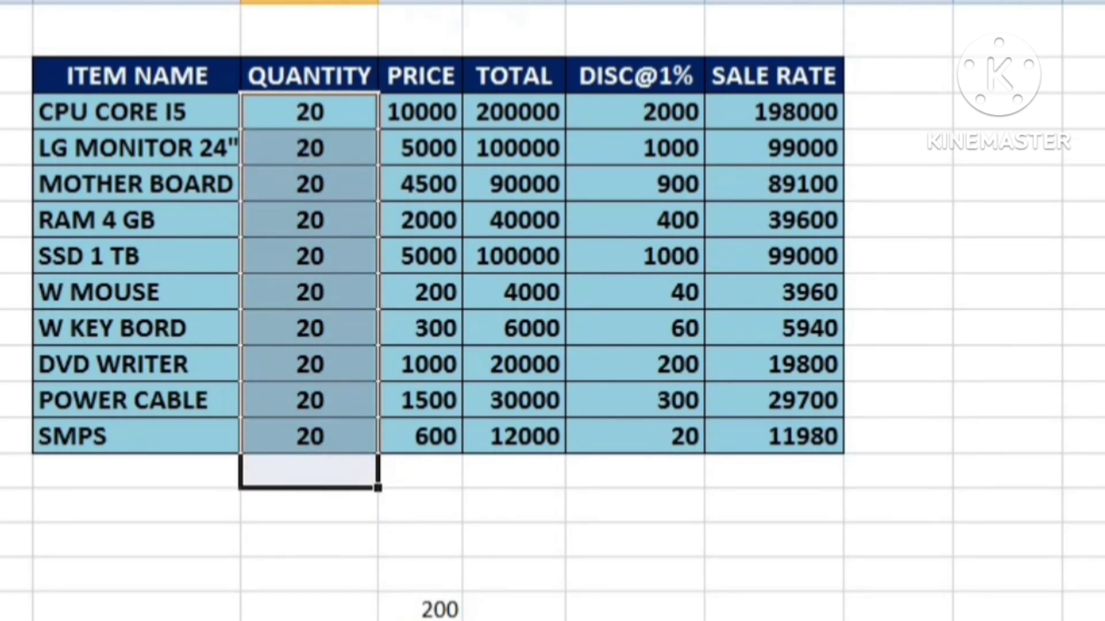
{"action": "key", "text": "alt+equal"}
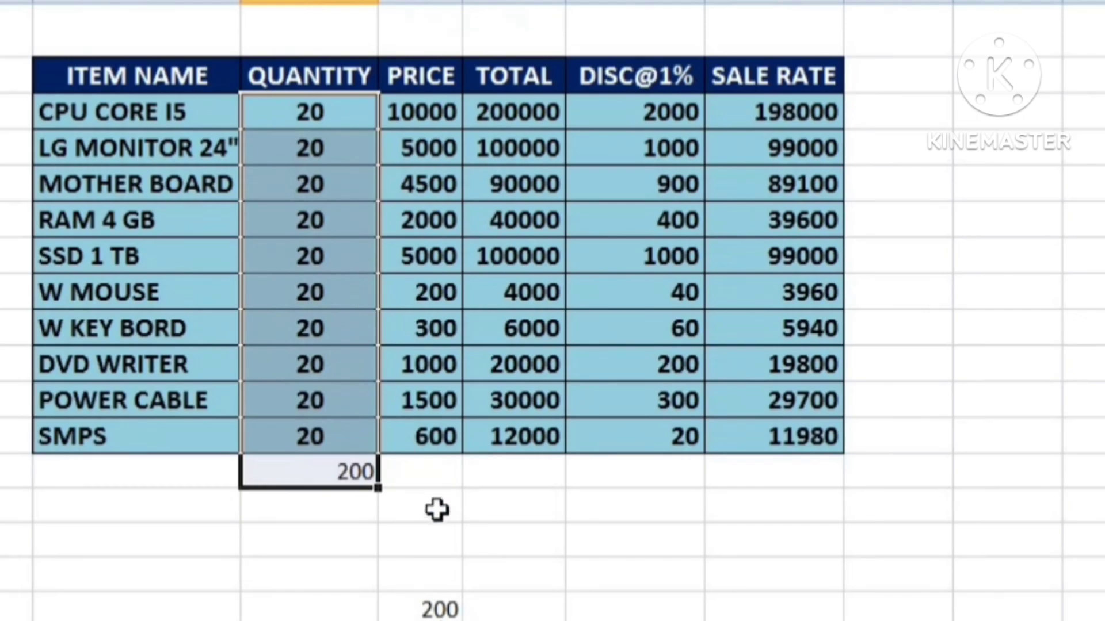
{"action": "left_click", "coordinate": [440, 610]}
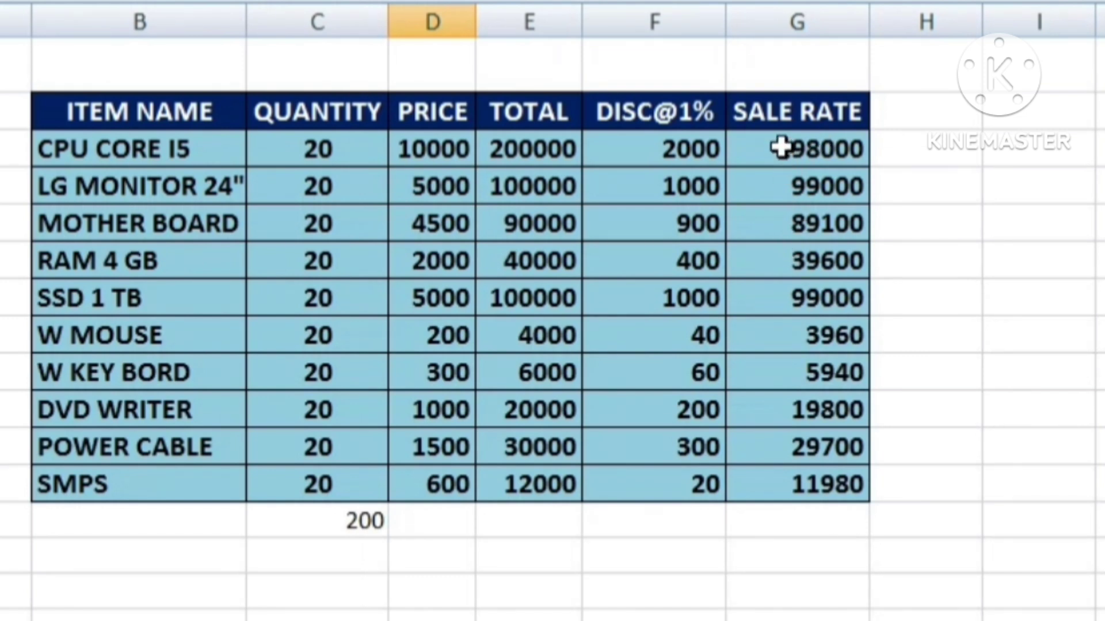
Define a workbook-scoped name for the SALE RATE range G4:G14, using a person's first name instead of the suggested one
{"action": "left_click_drag", "start_coordinate": [777, 107], "coordinate": [796, 466]}
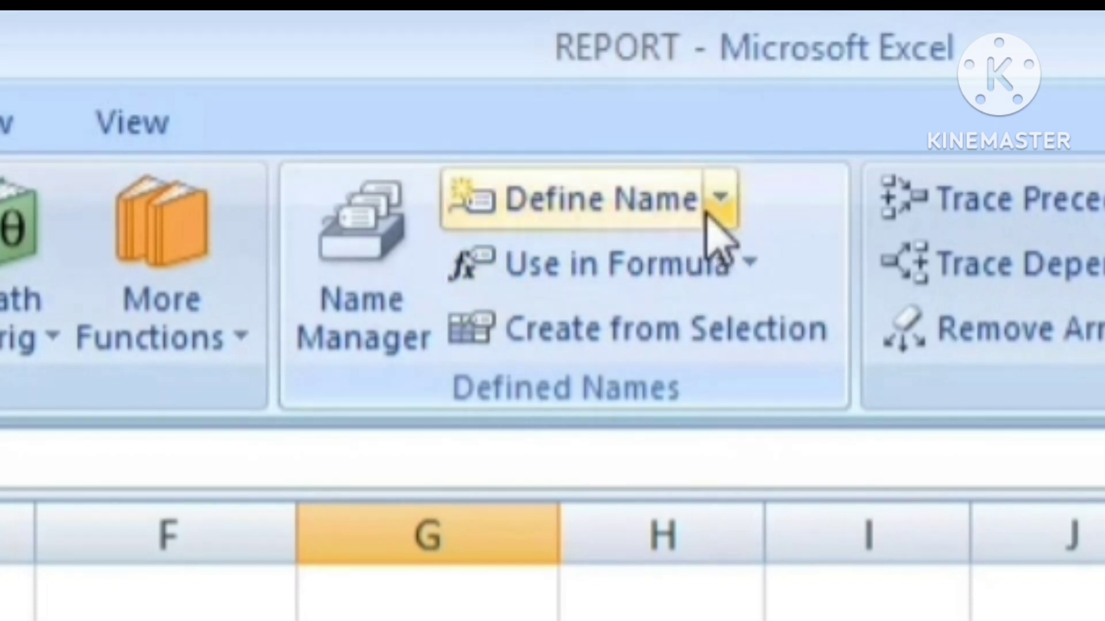
{"action": "left_click", "coordinate": [716, 210]}
{"action": "left_click", "coordinate": [671, 266]}
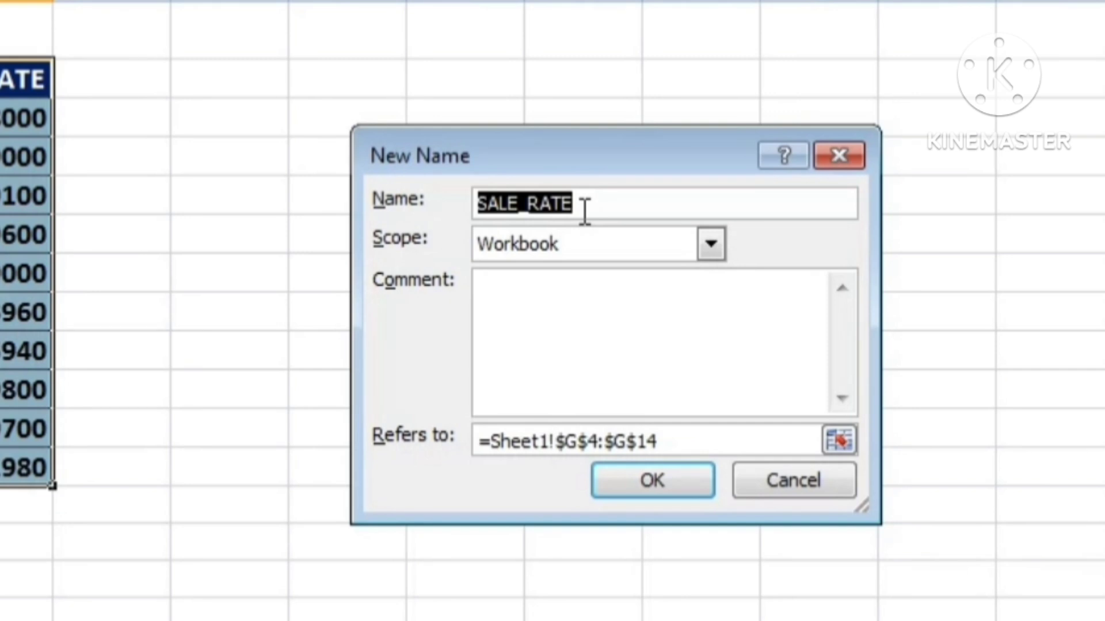
{"action": "type", "text": "g"}
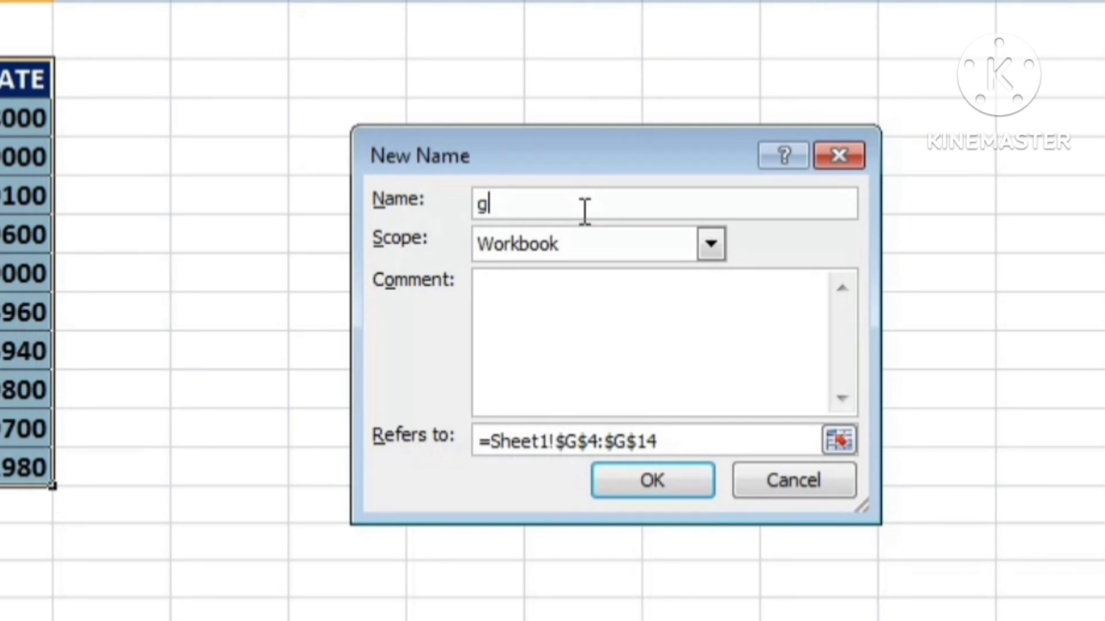
{"action": "type", "text": "GA"}
{"action": "key", "text": "BackSpace"}
{"action": "key", "text": "BackSpace"}
{"action": "key", "text": "BackSpace"}
{"action": "type", "text": "GA"}
{"action": "type", "text": "GAN"}
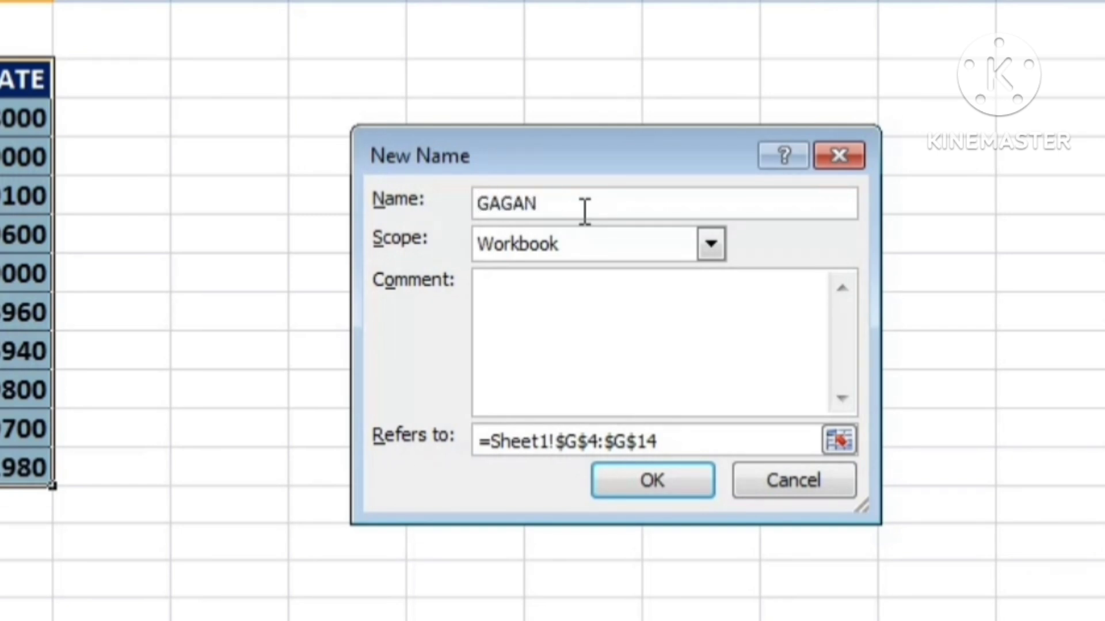
{"action": "left_click", "coordinate": [637, 493]}
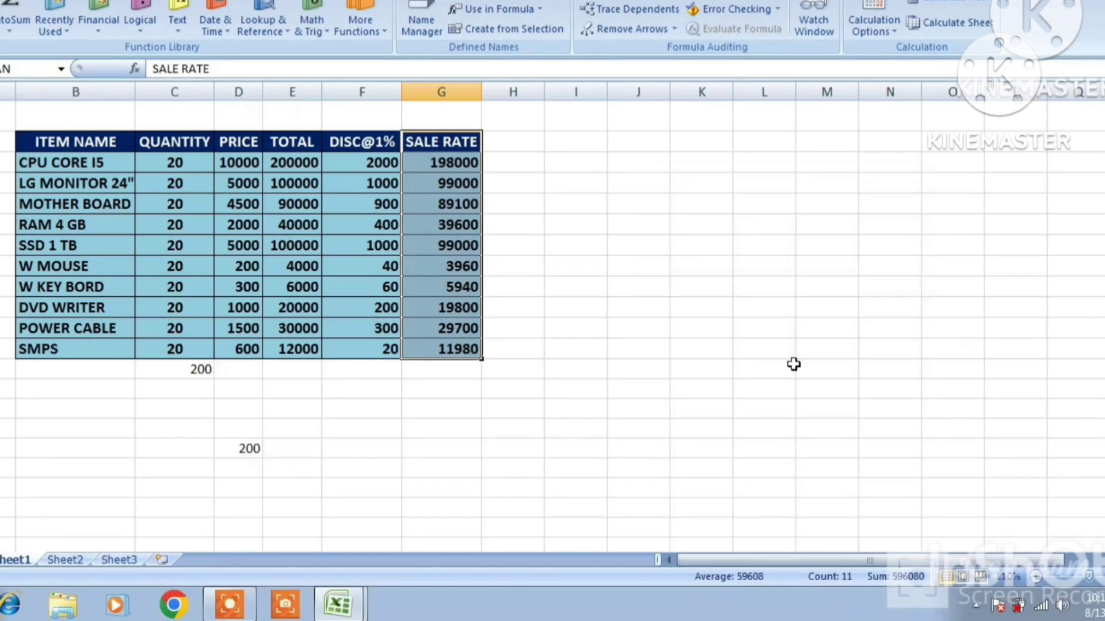
Enter a SUM formula in cell J10 that totals the SALE RATE range through its defined name
{"action": "left_click", "coordinate": [639, 347]}
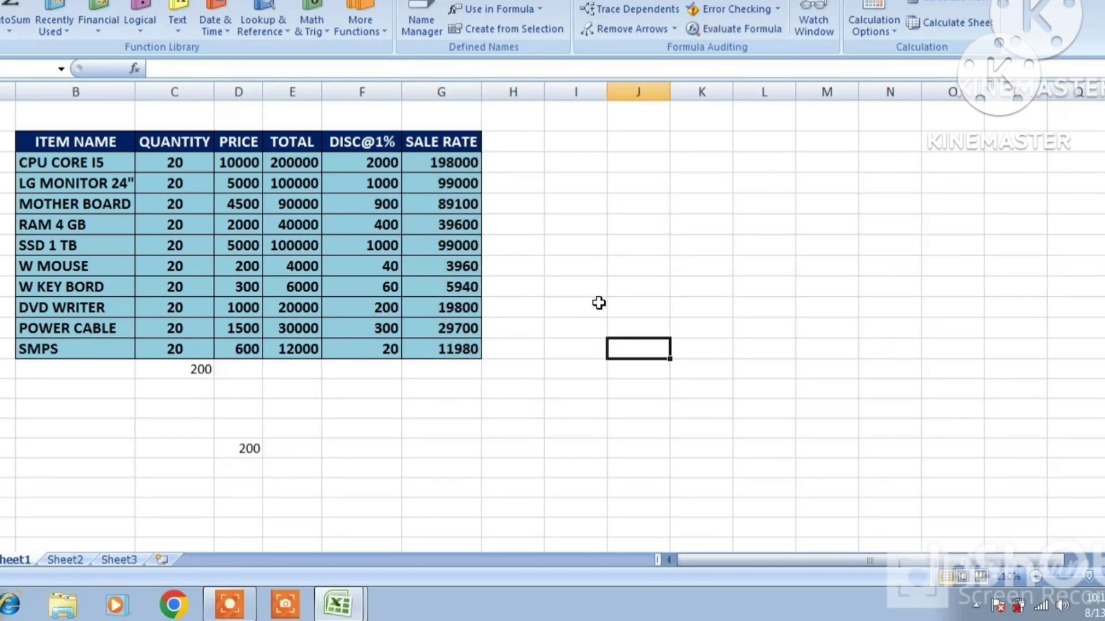
{"action": "left_click", "coordinate": [655, 264]}
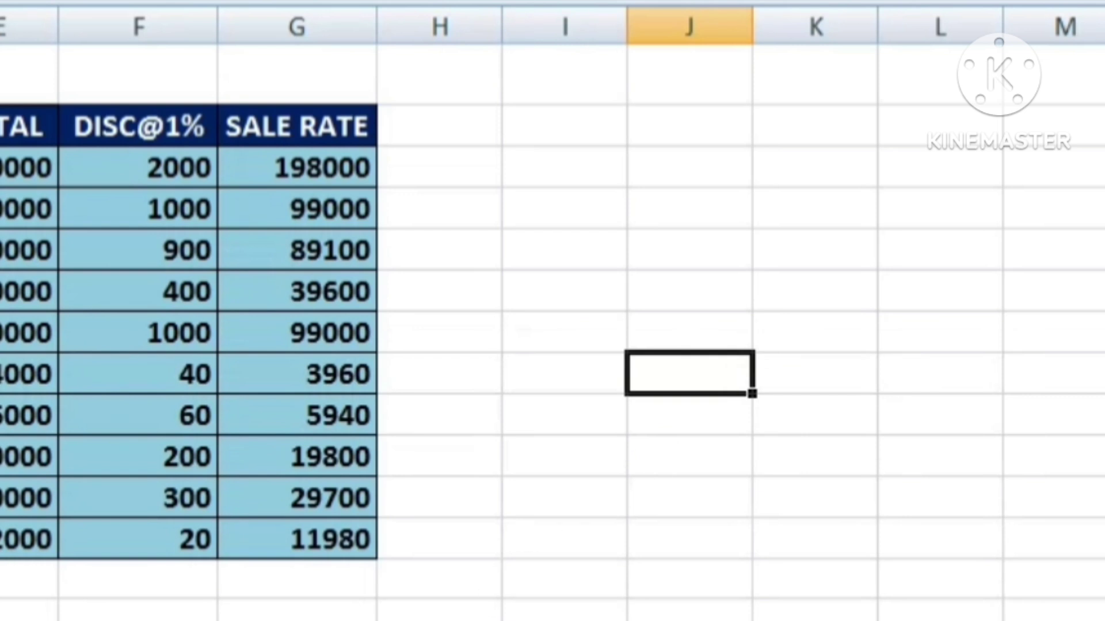
{"action": "type", "text": "="}
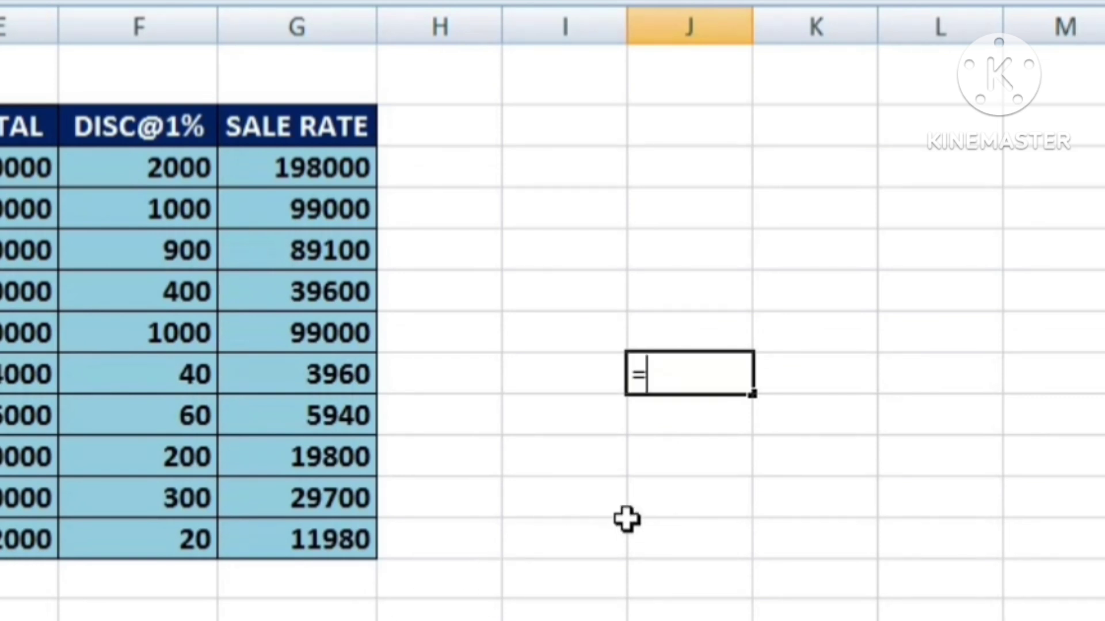
{"action": "type", "text": "SUM"}
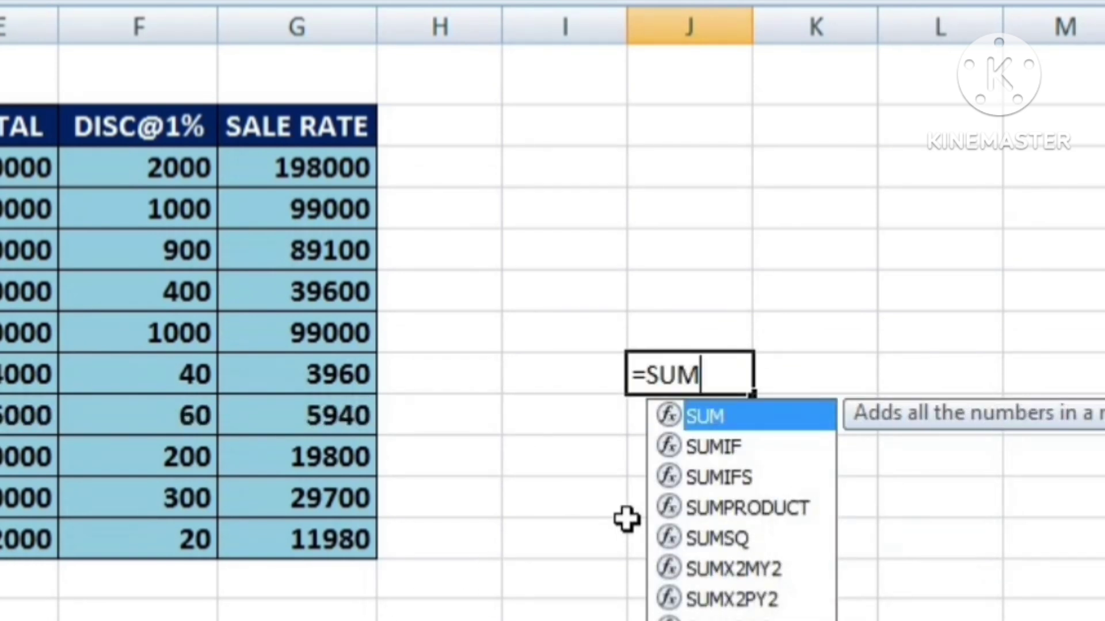
{"action": "type", "text": "("}
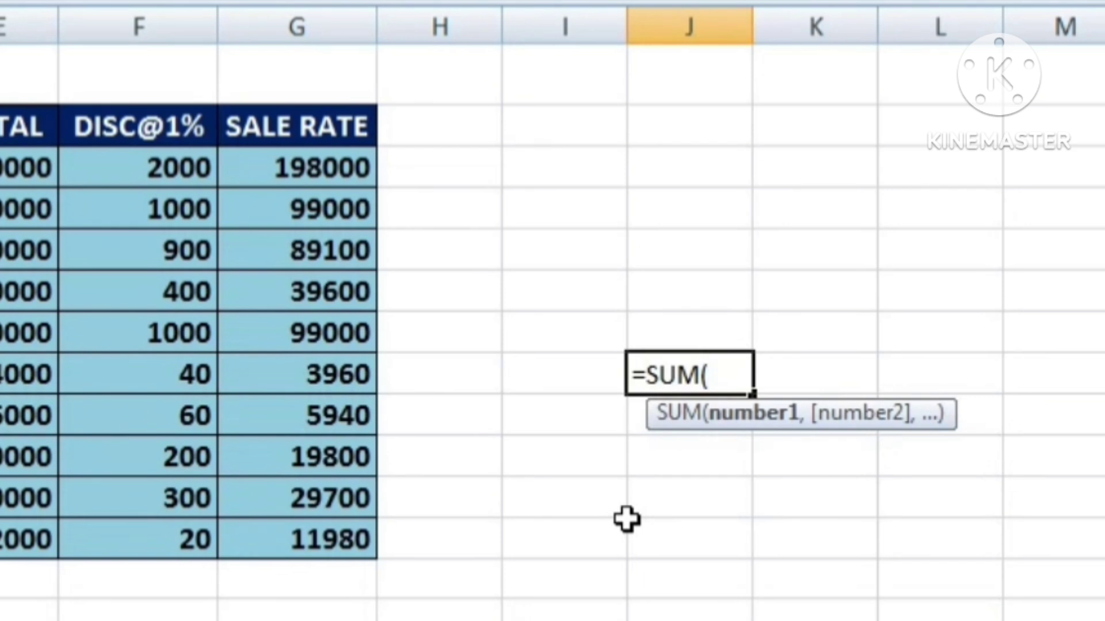
{"action": "type", "text": "GAGA"}
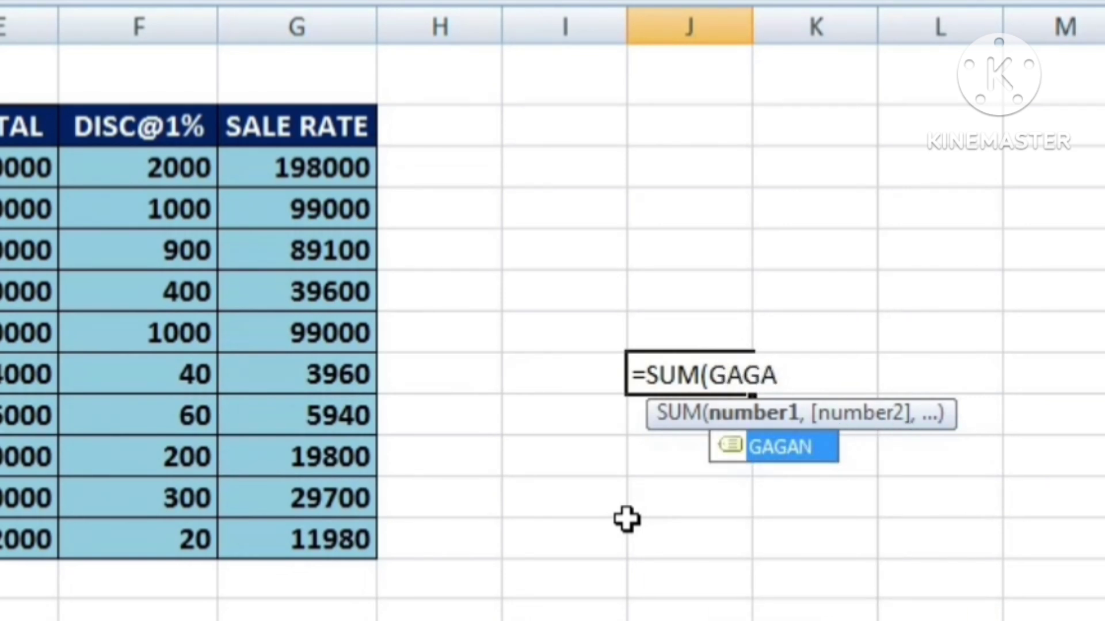
{"action": "type", "text": "N"}
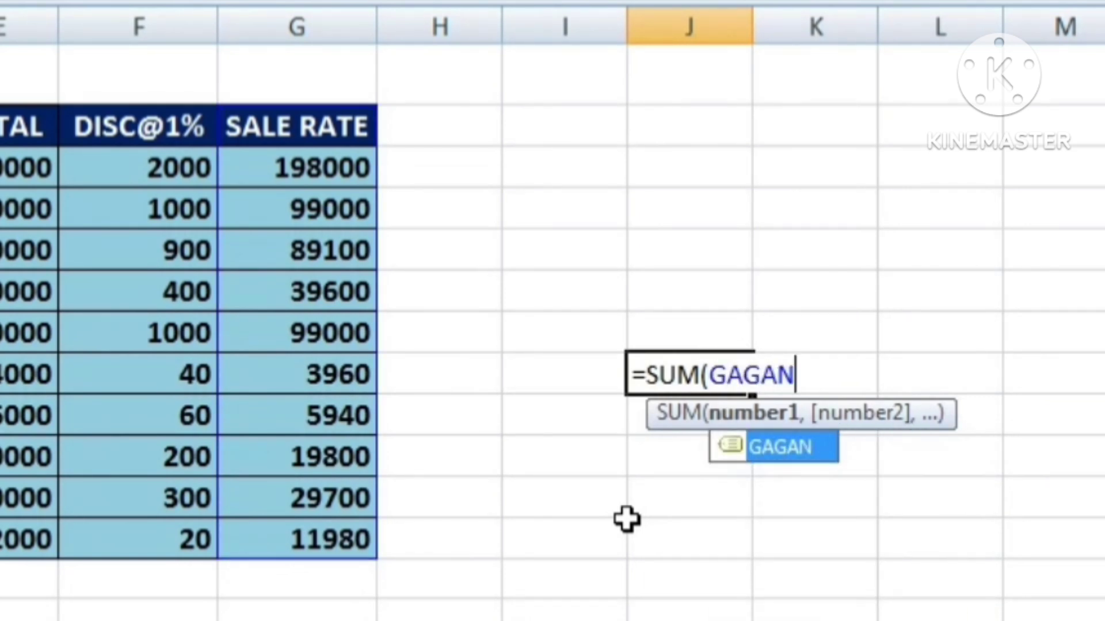
{"action": "double_click", "coordinate": [799, 461]}
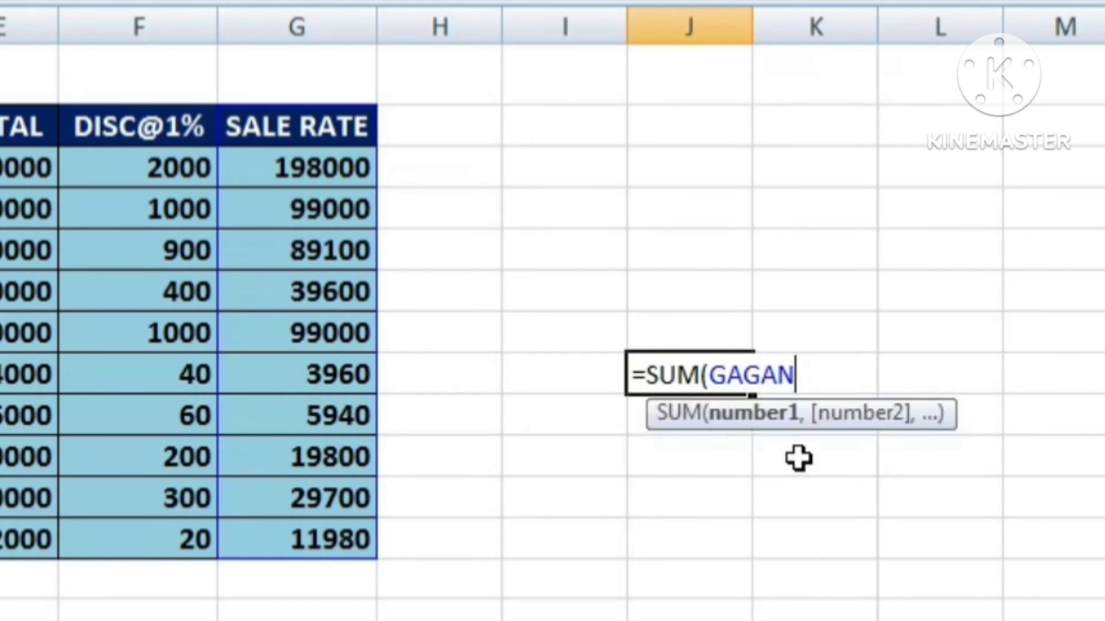
{"action": "type", "text": ")"}
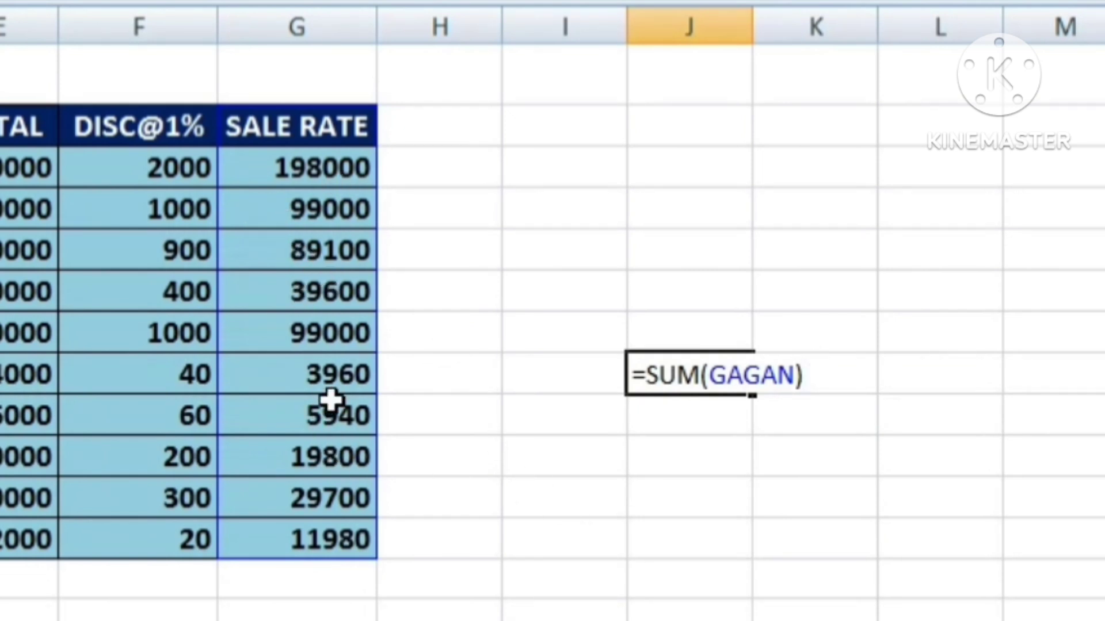
{"action": "key", "text": "Return"}
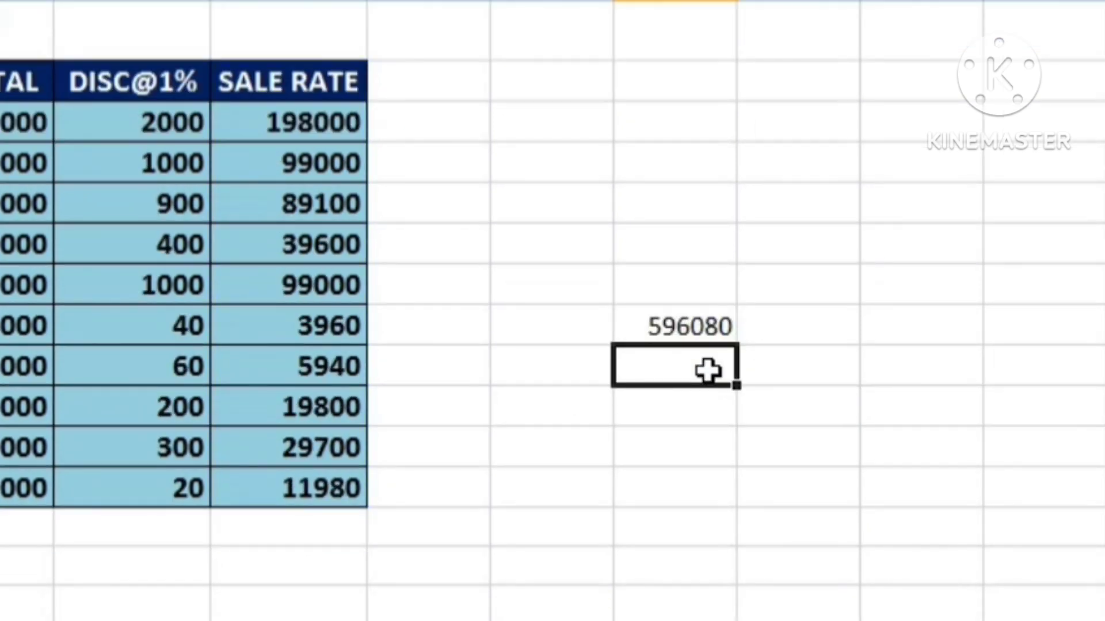
AutoSum the sale rates in G5:G14 into cell G15 and select the named-range sum in J10 for comparison
{"action": "left_click", "coordinate": [275, 529]}
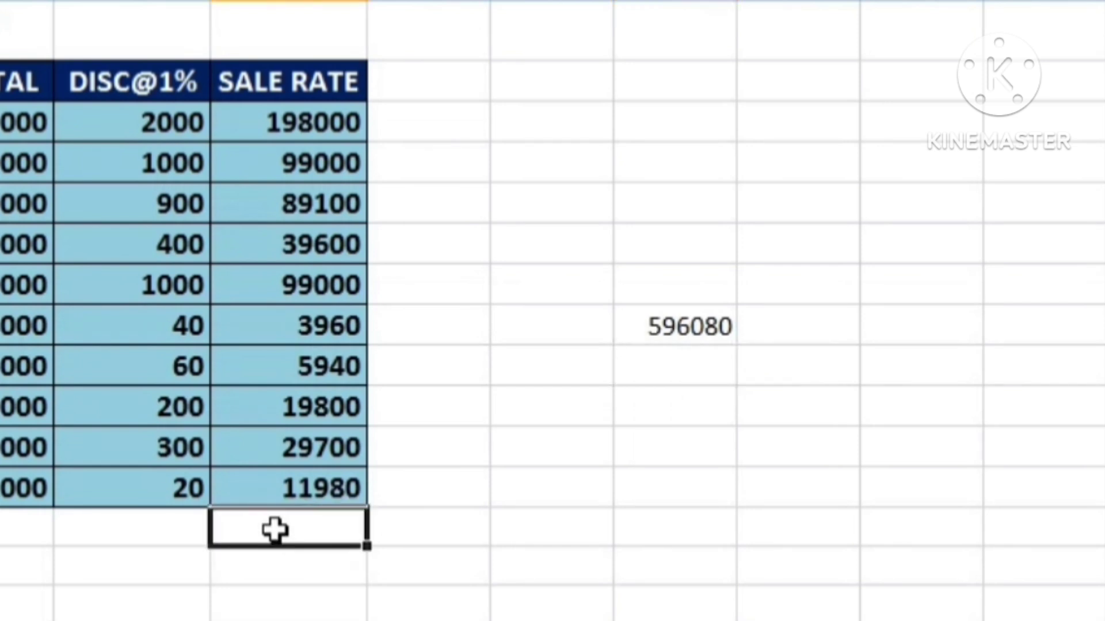
{"action": "left_click_drag", "start_coordinate": [259, 128], "coordinate": [279, 530]}
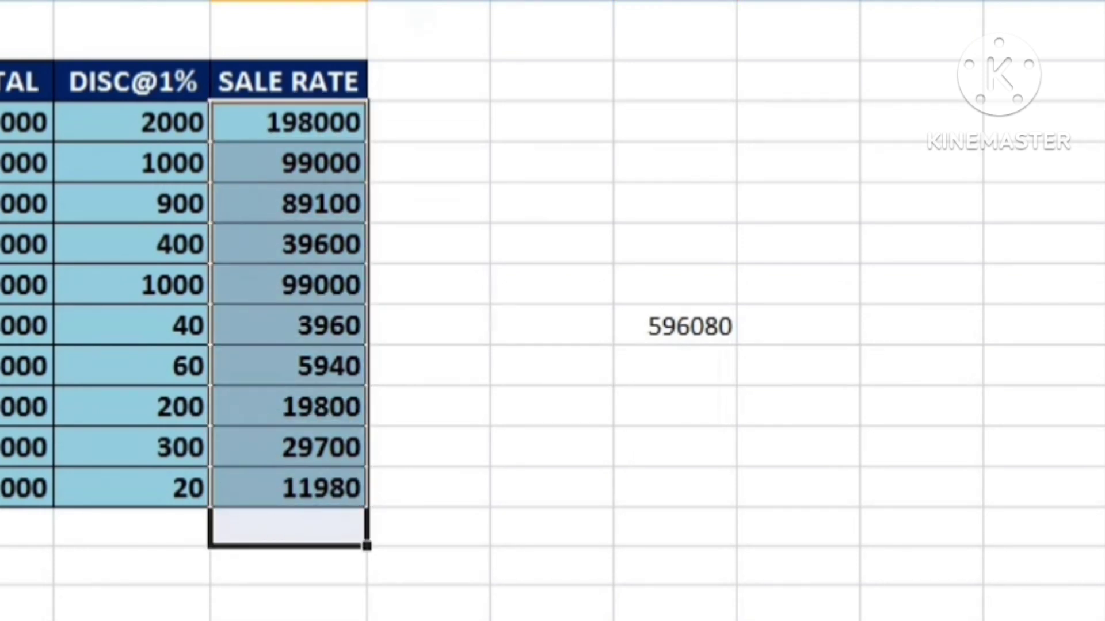
{"action": "key", "text": "alt+equal"}
{"action": "left_click", "coordinate": [665, 336]}
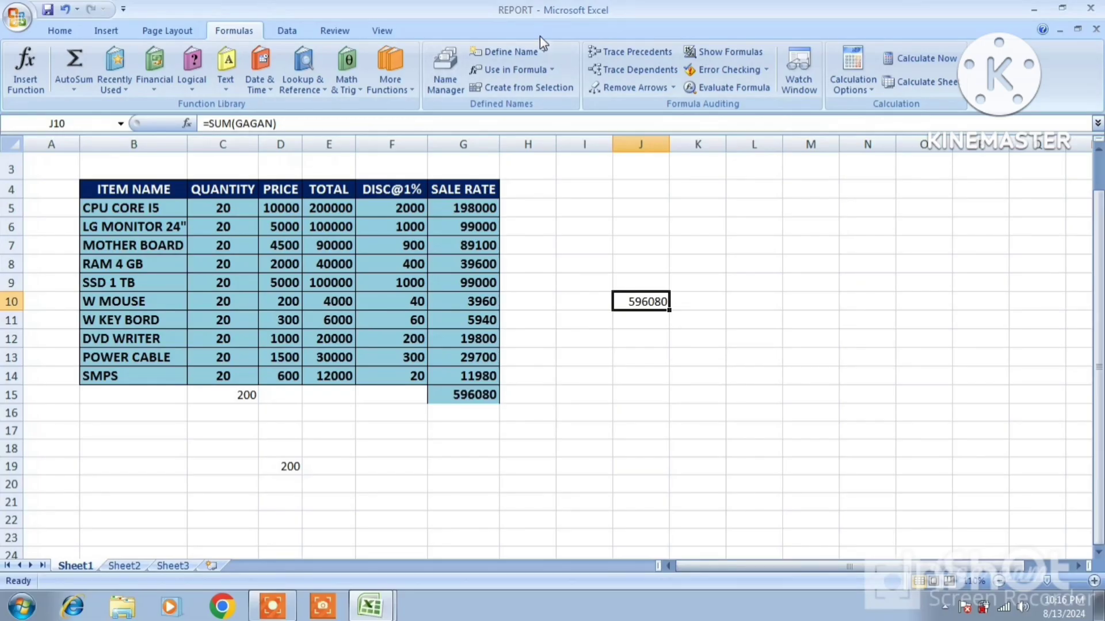
Rename the defined name QUANTITY to a person's first name, keeping its reference to C4:C14
{"action": "left_click", "coordinate": [443, 89]}
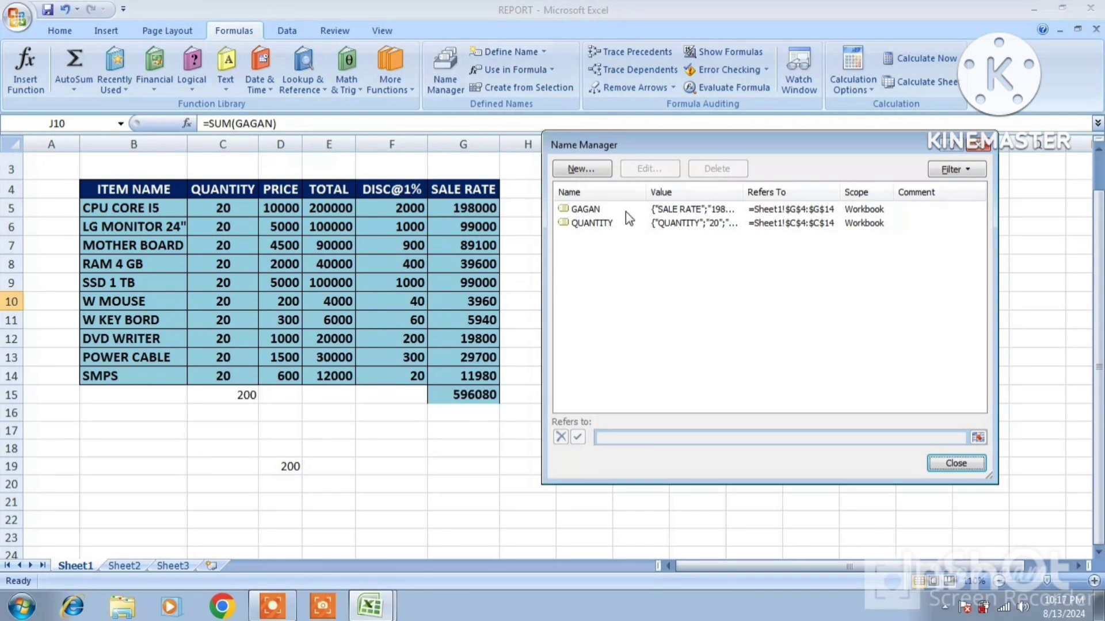
{"action": "left_click", "coordinate": [585, 211]}
{"action": "left_click", "coordinate": [588, 225]}
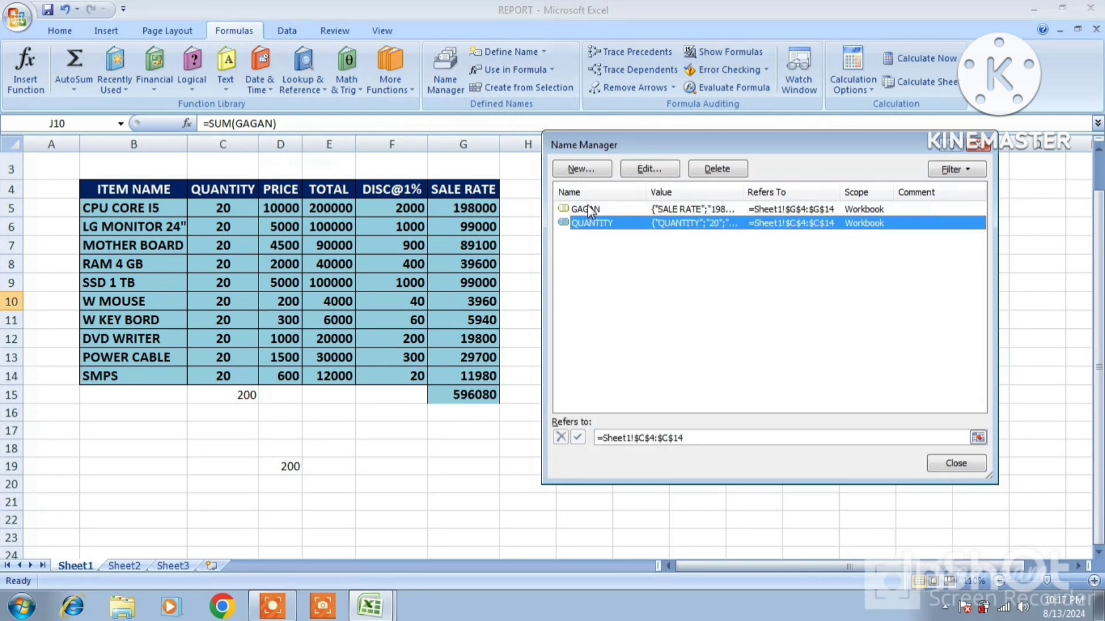
{"action": "left_click", "coordinate": [637, 170]}
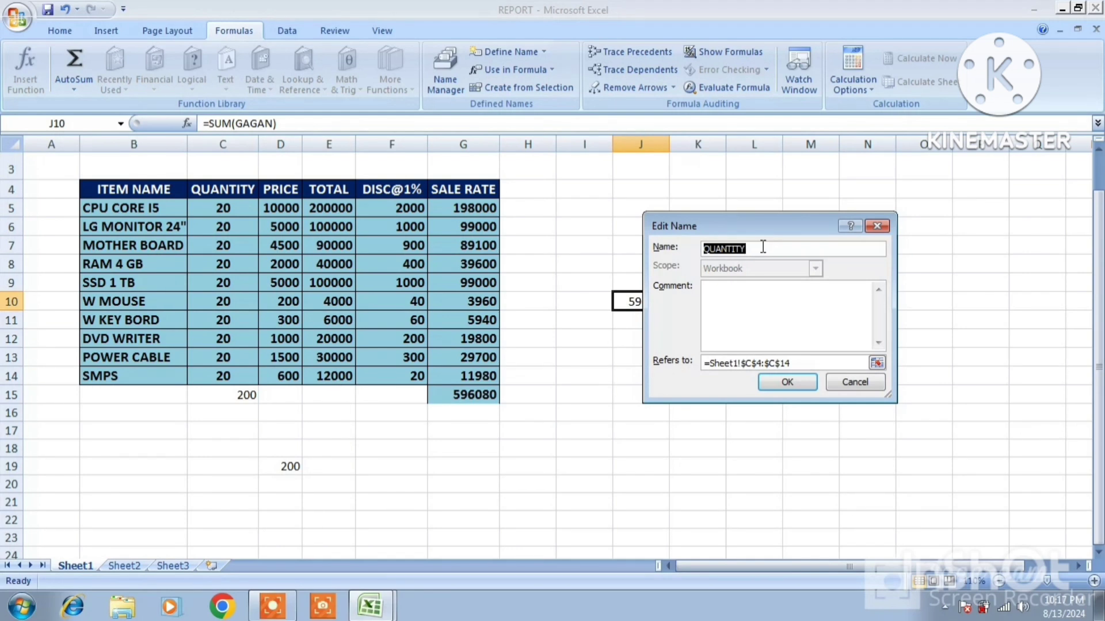
{"action": "key", "text": "BackSpace"}
{"action": "type", "text": "RAJU"}
{"action": "left_click", "coordinate": [787, 382]}
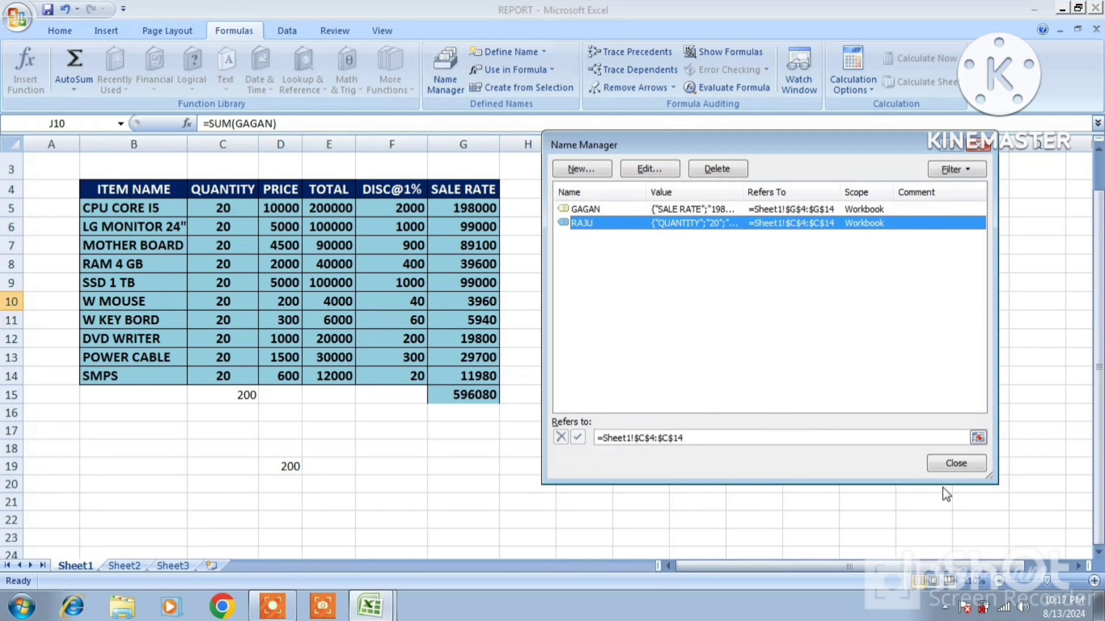
{"action": "left_click", "coordinate": [955, 463]}
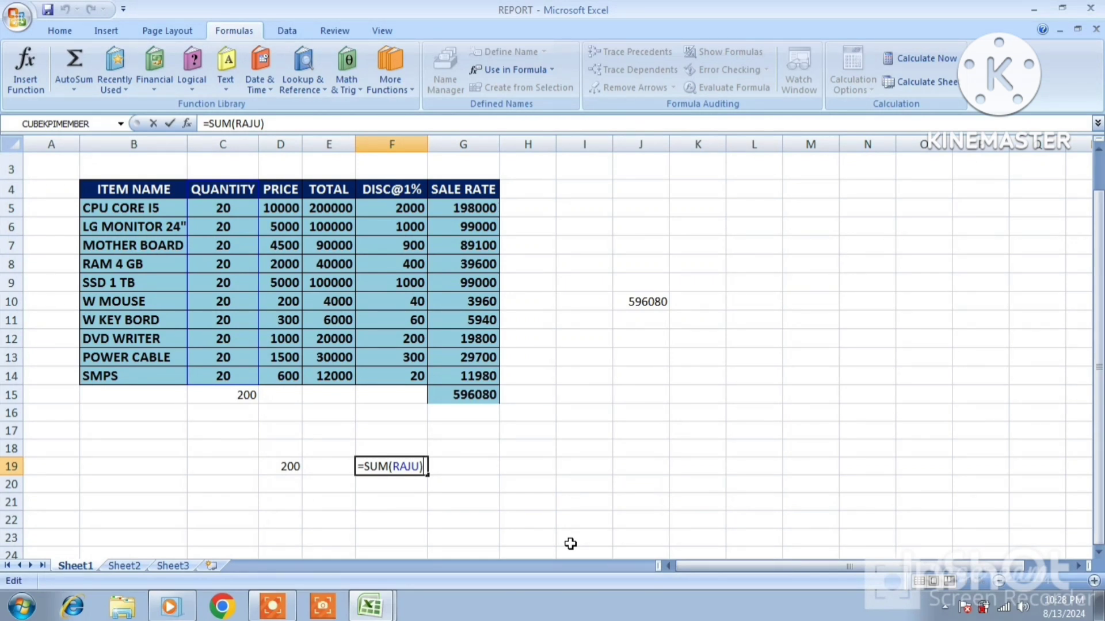
Enter a SUM formula in cell F19 that totals the quantity range through its renamed defined name
{"action": "key", "text": "Return"}
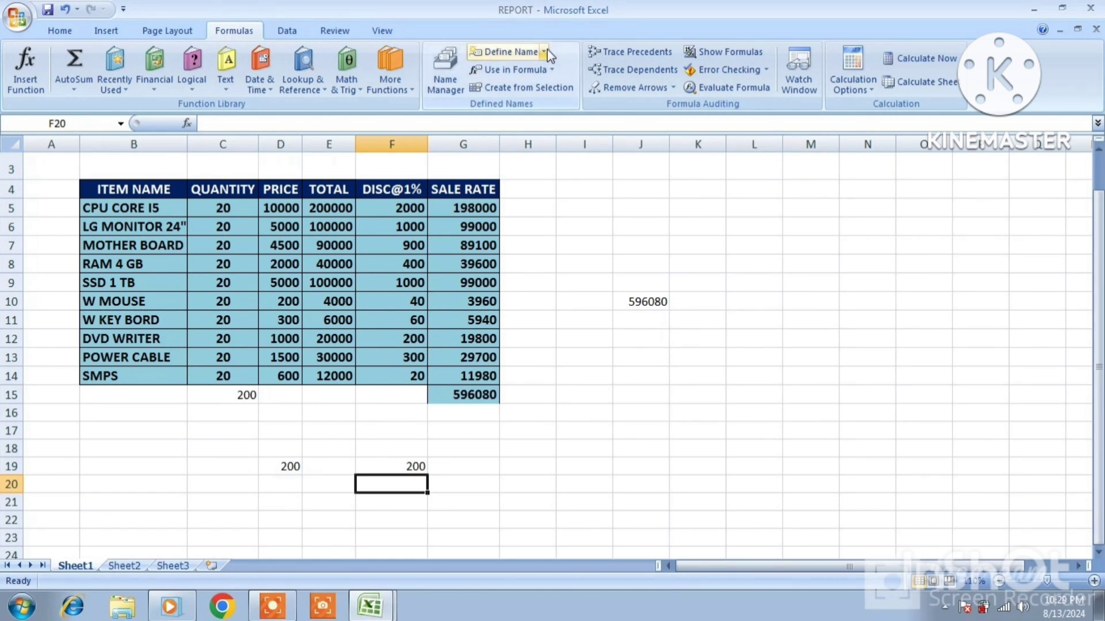
{"action": "left_click", "coordinate": [564, 316]}
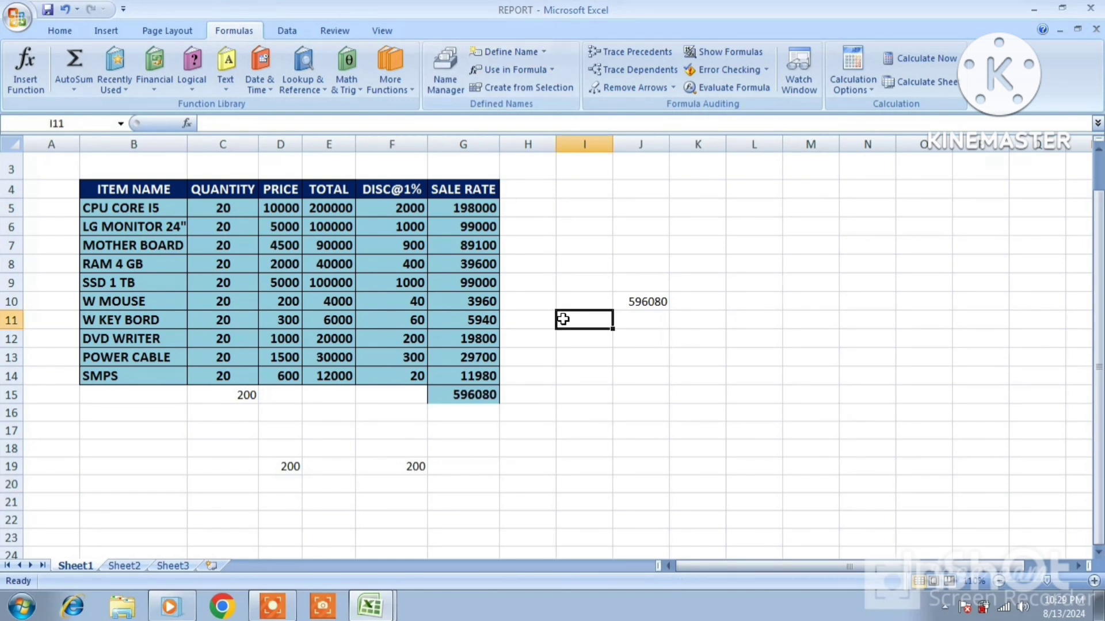
Delete the defined name that refers to the quantity range C4:C14 on Sheet1
{"action": "left_click", "coordinate": [451, 88]}
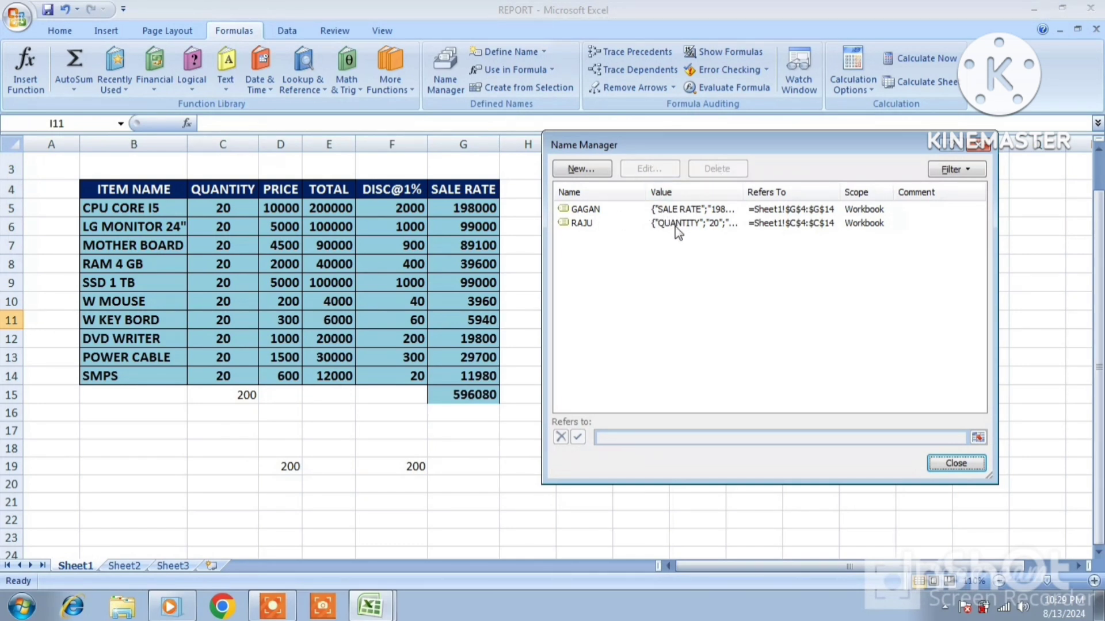
{"action": "left_click", "coordinate": [582, 224]}
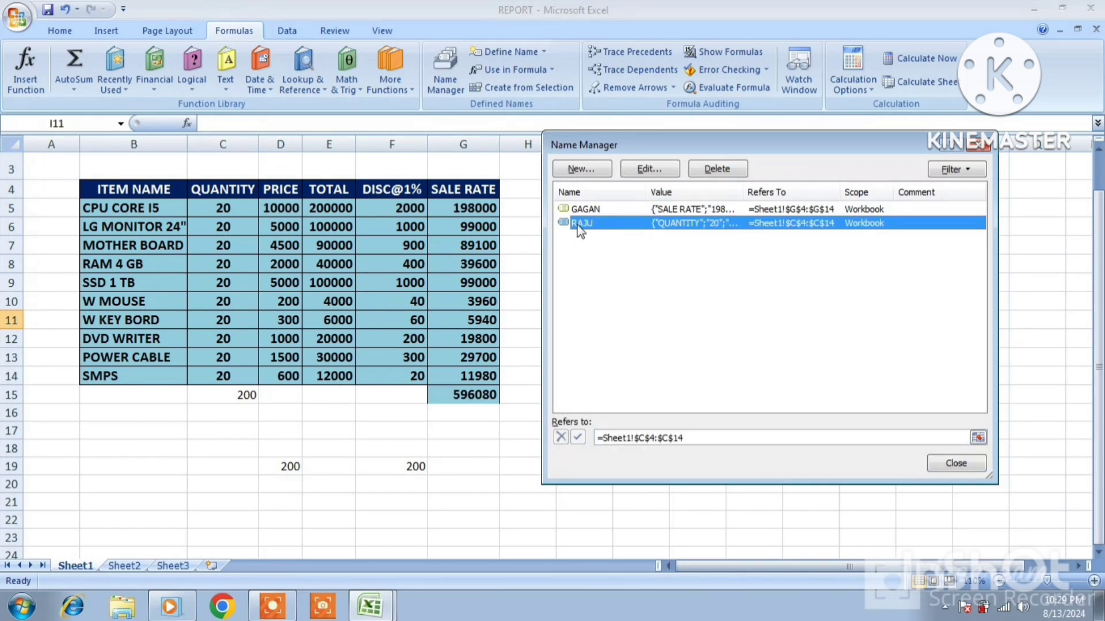
{"action": "left_click", "coordinate": [716, 169]}
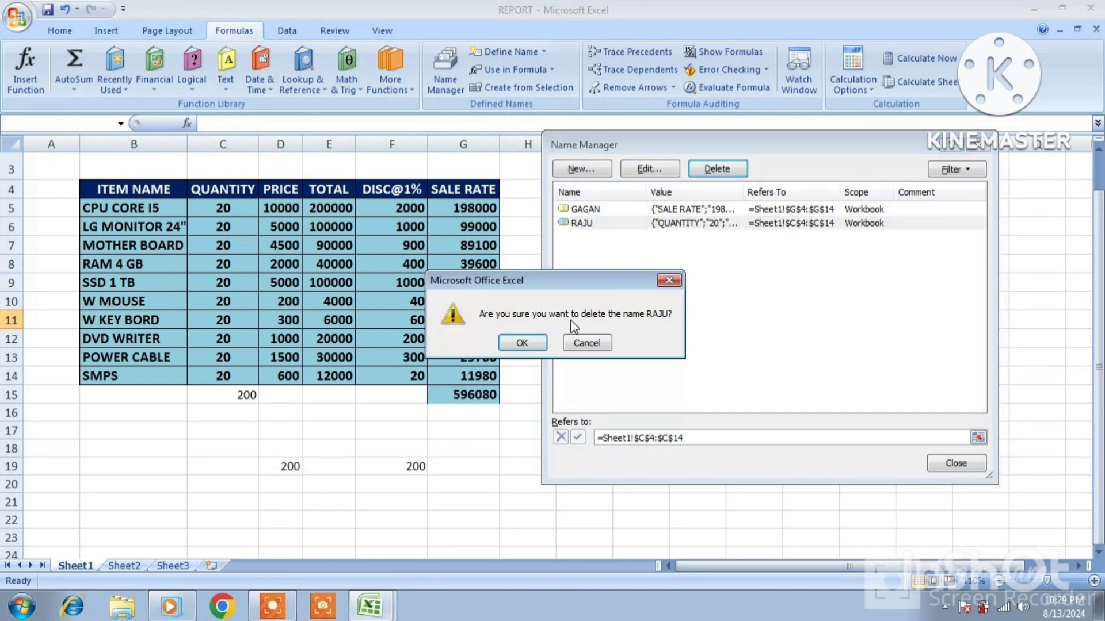
{"action": "left_click", "coordinate": [522, 343]}
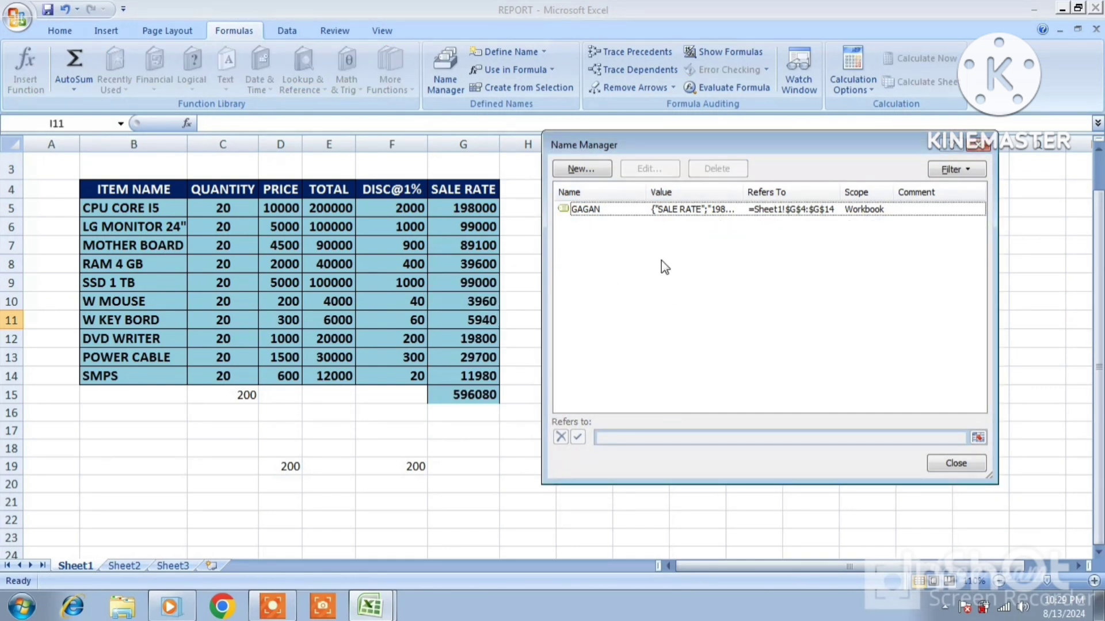
Start a new workbook-scoped defined name, entering a person's first name as its name
{"action": "left_click", "coordinate": [574, 171]}
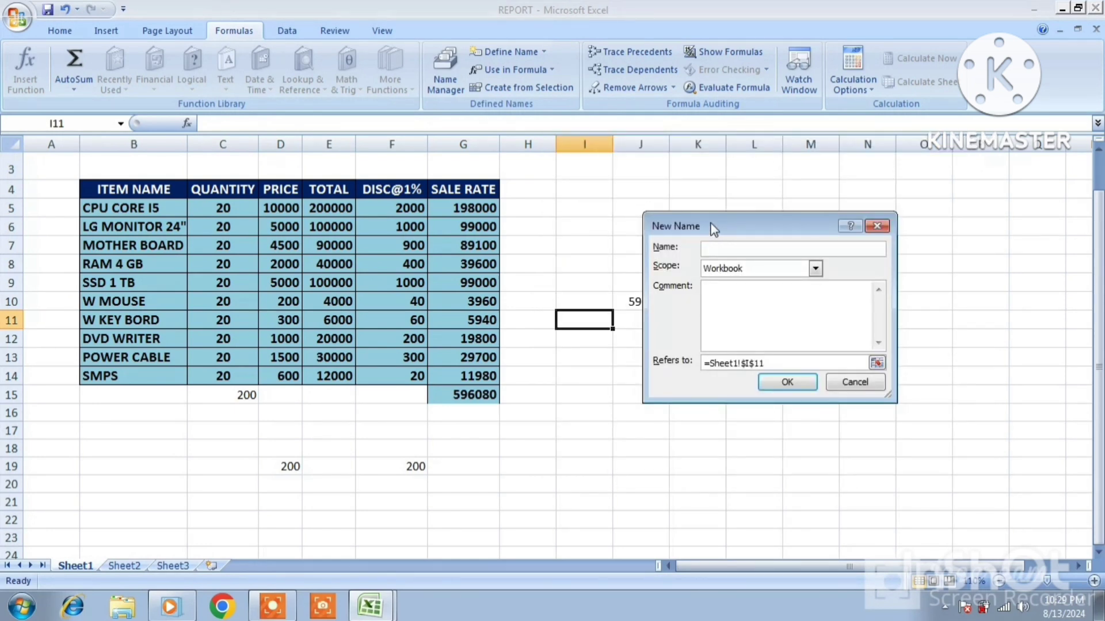
{"action": "left_click_drag", "start_coordinate": [715, 227], "coordinate": [785, 226]}
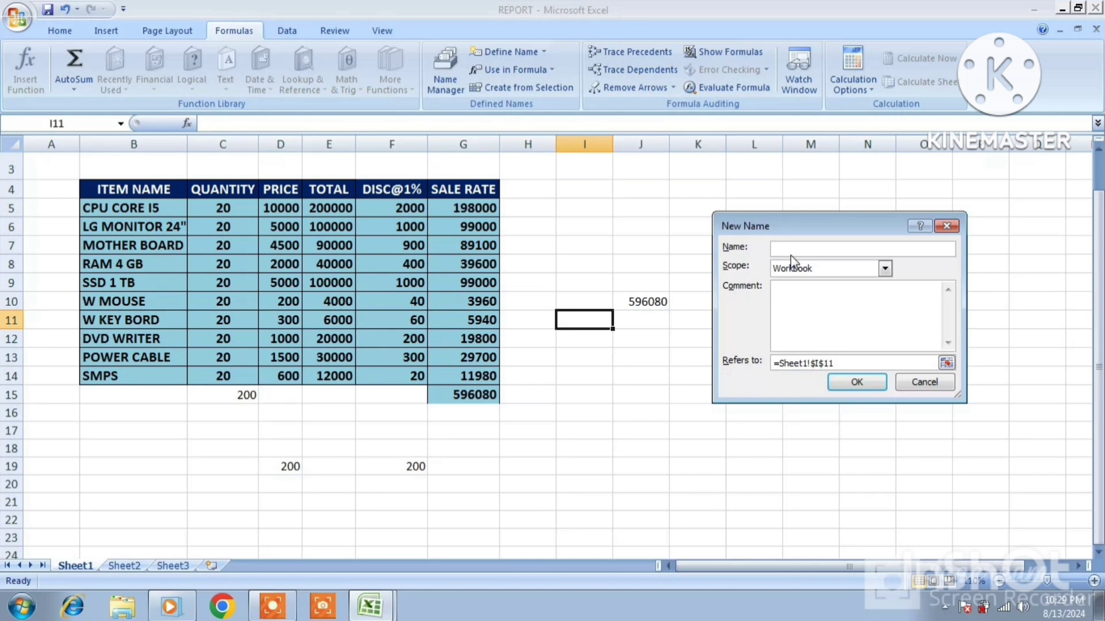
{"action": "type", "text": "MANEES"}
Make the new name refer to the TOTAL range E4:E14 on Sheet1 and create it
{"action": "left_click", "coordinate": [869, 360]}
{"action": "key", "text": "BackSpace"}
{"action": "key", "text": "BackSpace"}
{"action": "key", "text": "BackSpace"}
{"action": "key", "text": "BackSpace"}
{"action": "key", "text": "BackSpace"}
{"action": "key", "text": "BackSpace"}
{"action": "key", "text": "BackSpace"}
{"action": "key", "text": "BackSpace"}
{"action": "key", "text": "BackSpace"}
{"action": "key", "text": "BackSpace"}
{"action": "key", "text": "BackSpace"}
{"action": "key", "text": "BackSpace"}
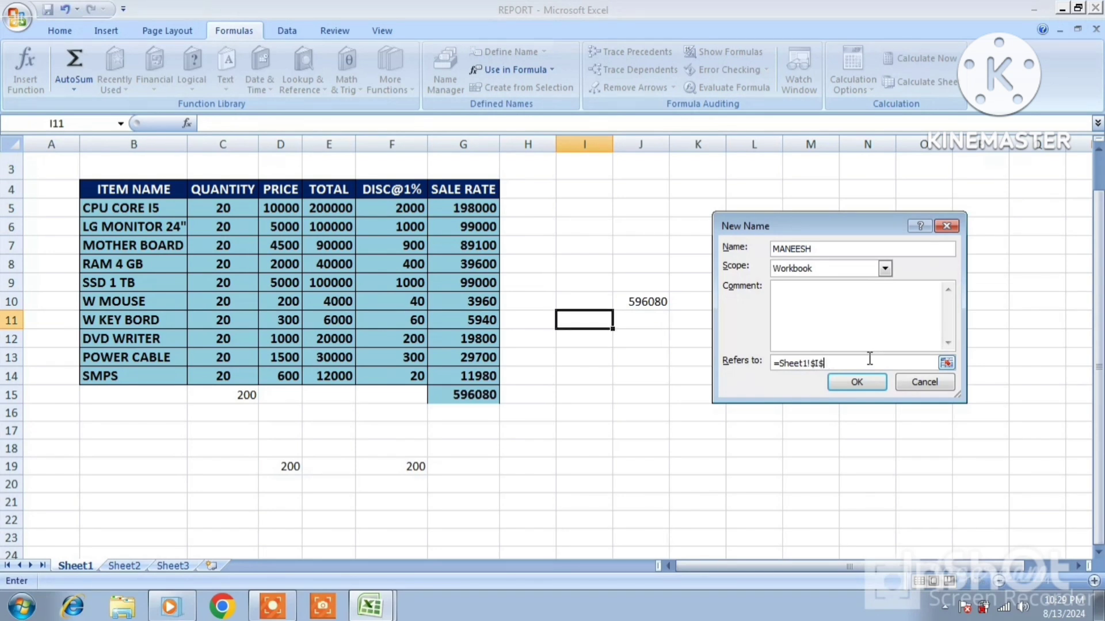
{"action": "key", "text": "BackSpace"}
{"action": "left_click", "coordinate": [338, 208]}
{"action": "left_click", "coordinate": [334, 193]}
{"action": "left_click_drag", "start_coordinate": [333, 193], "coordinate": [331, 369]}
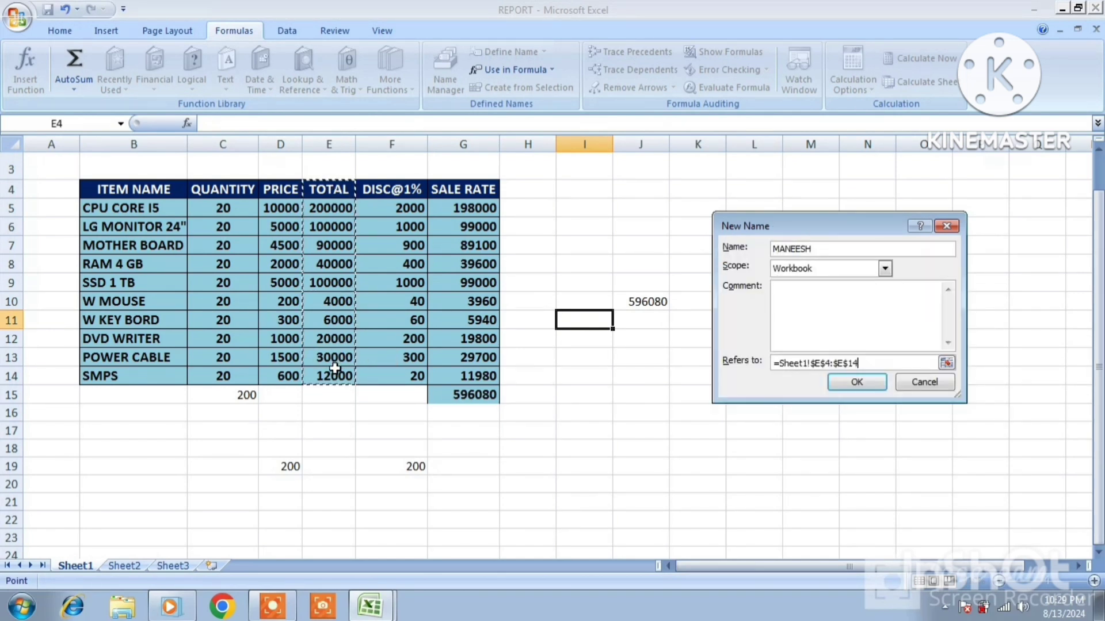
{"action": "left_click", "coordinate": [849, 384]}
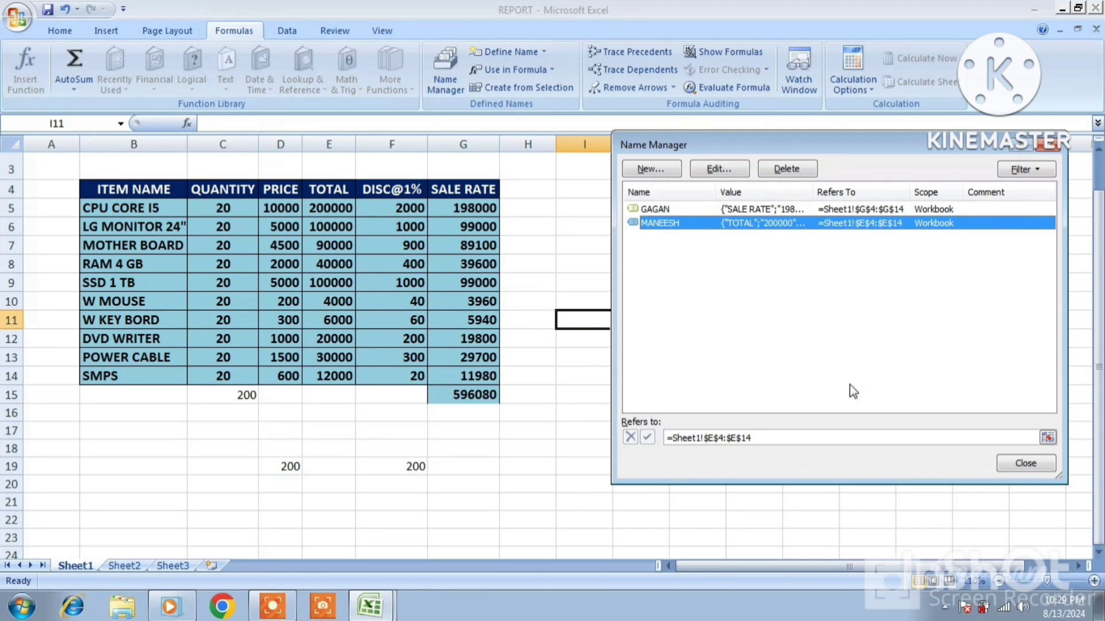
{"action": "left_click", "coordinate": [272, 607]}
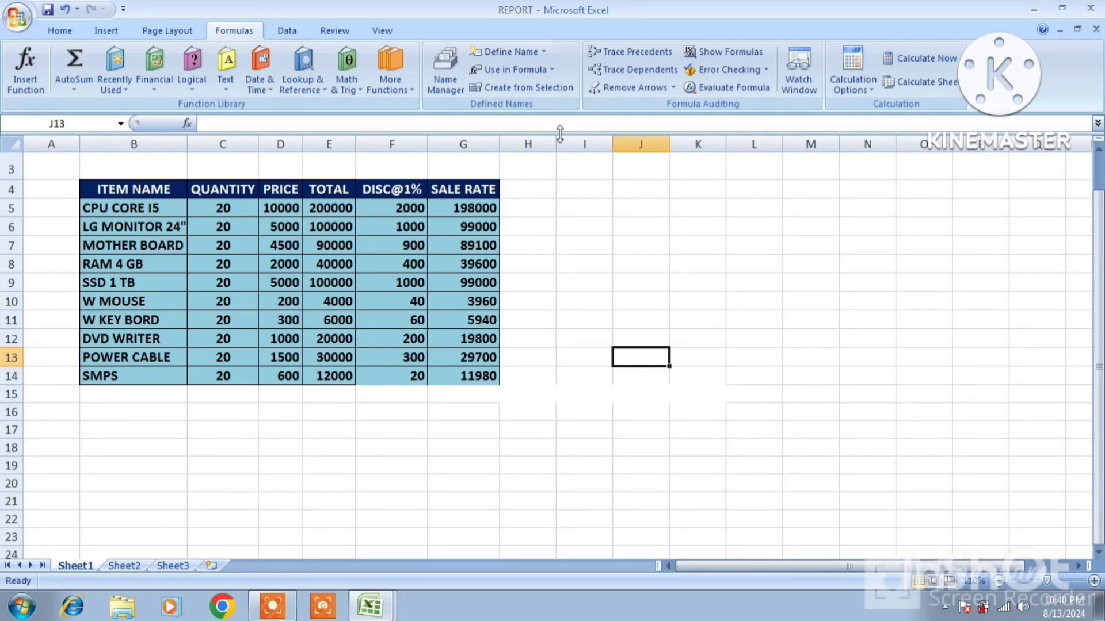
Enter a SUM formula in cell J13 that totals the SALE RATE range through its defined name
{"action": "left_click", "coordinate": [551, 70]}
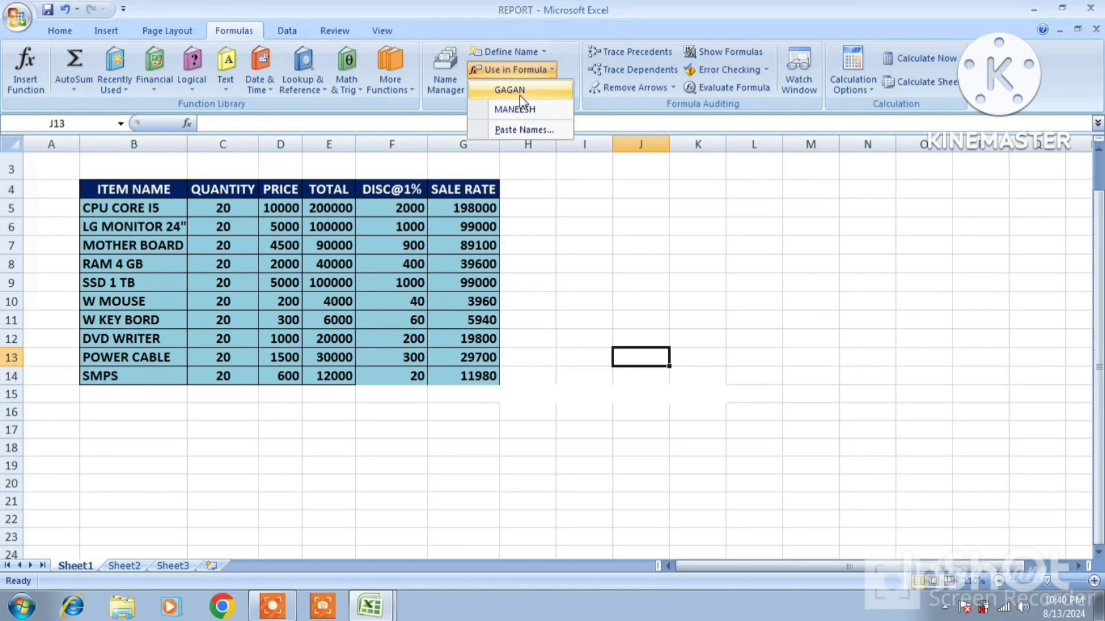
{"action": "left_click", "coordinate": [520, 95]}
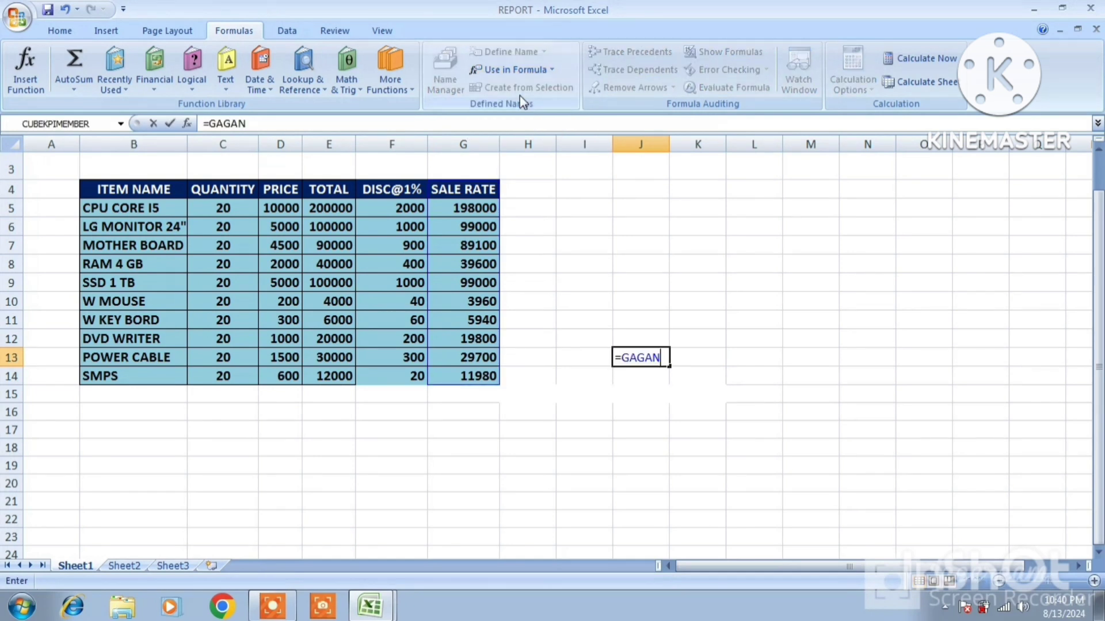
{"action": "left_click", "coordinate": [623, 358]}
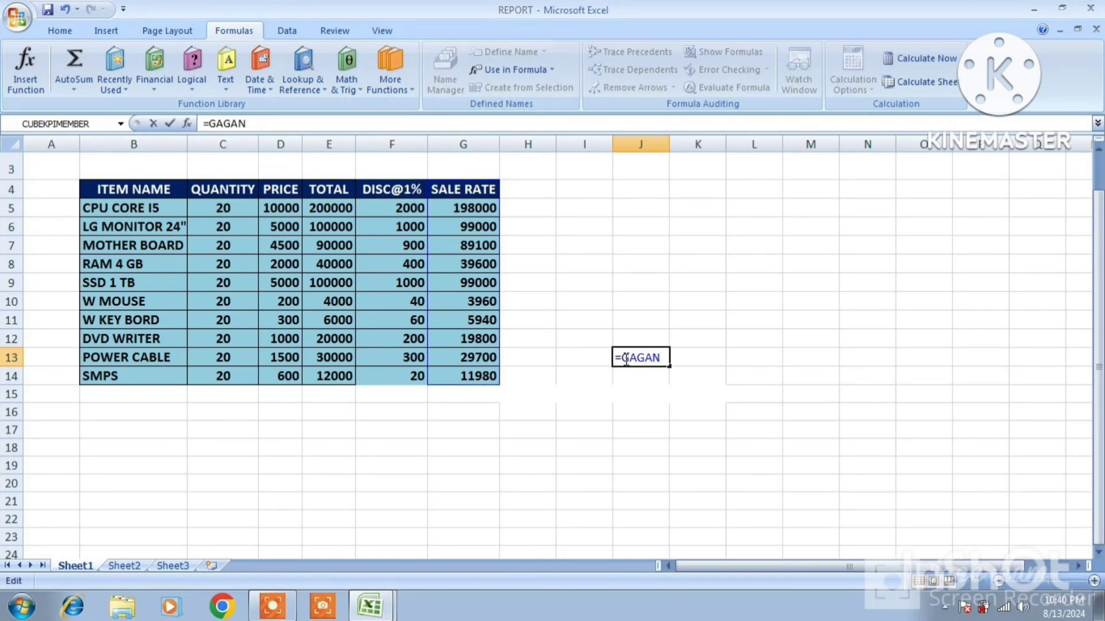
{"action": "type", "text": "SUM"}
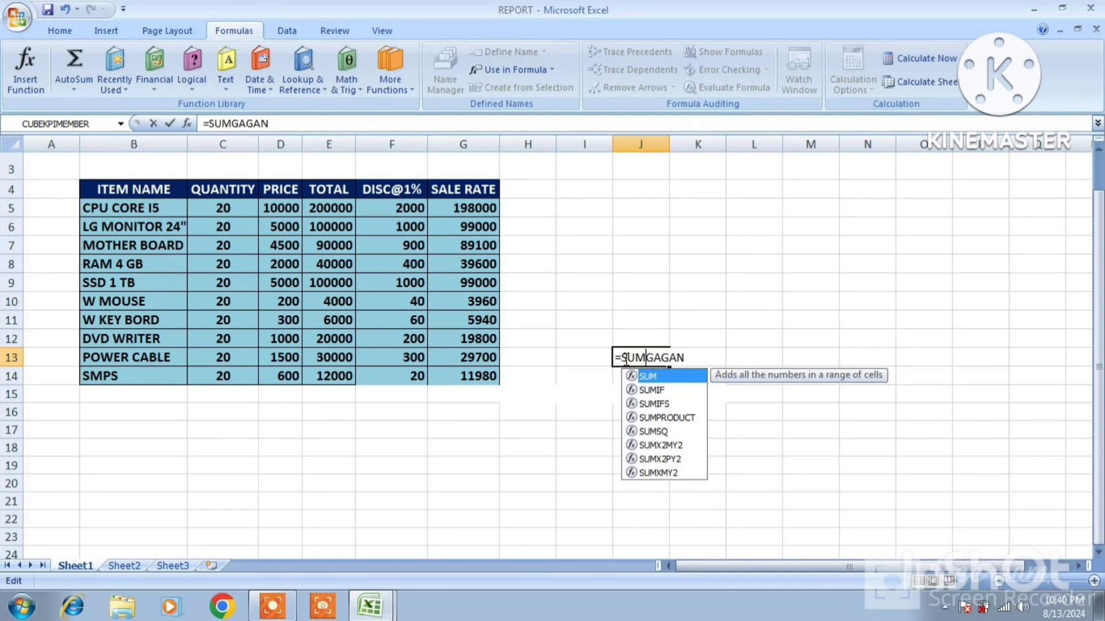
{"action": "type", "text": "(GAGAN"}
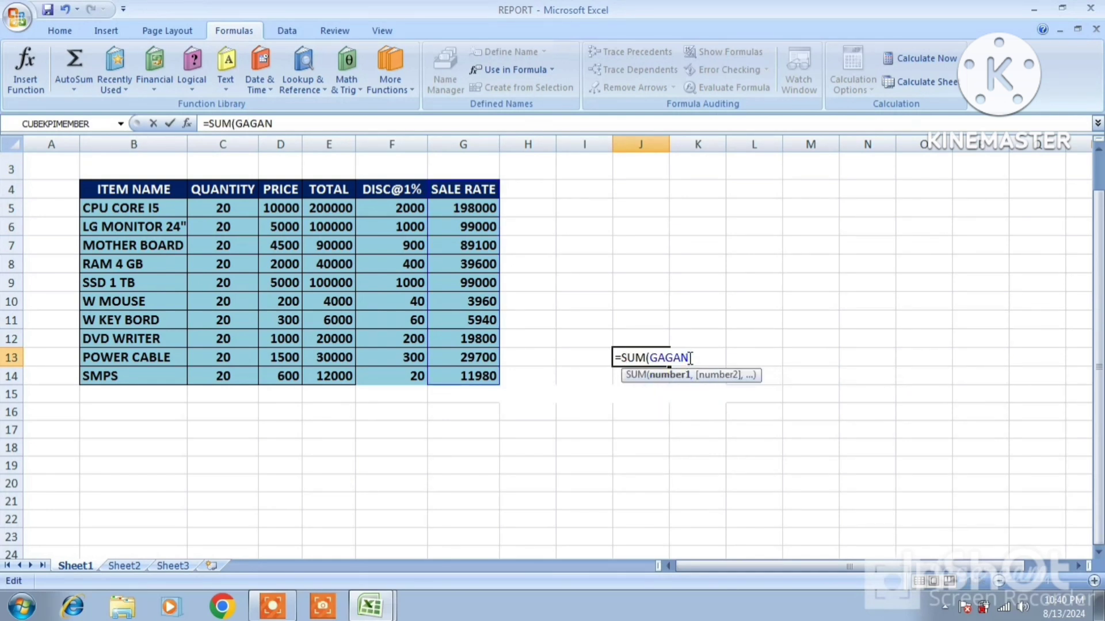
{"action": "type", "text": ")"}
{"action": "key", "text": "Return"}
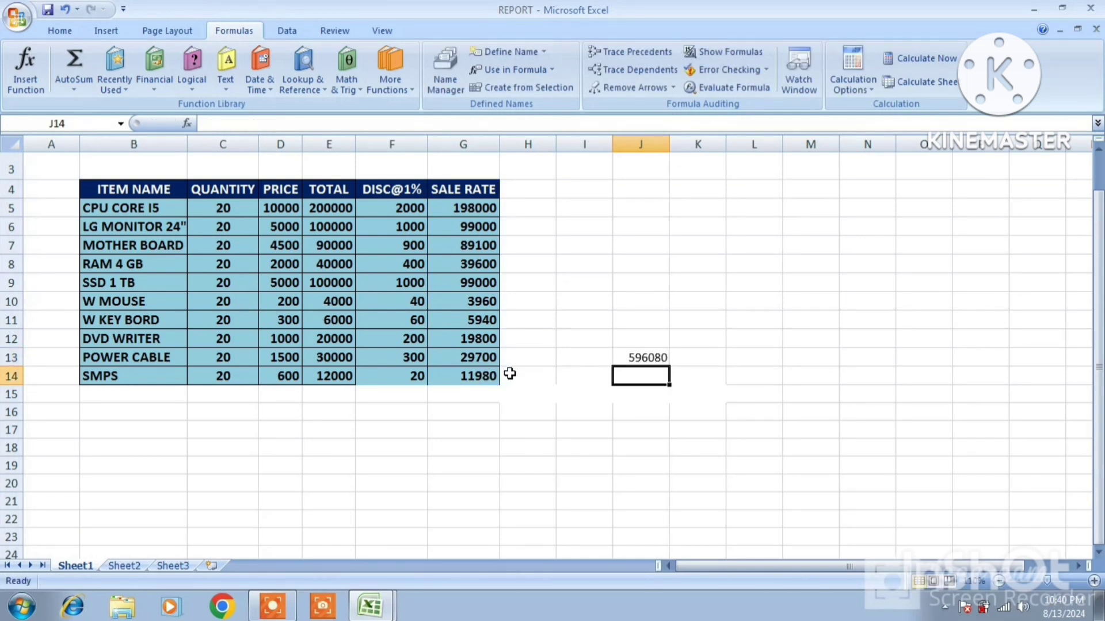
Paste the list of all defined names with their references into the sheet, starting at cell L11
{"action": "left_click", "coordinate": [773, 320]}
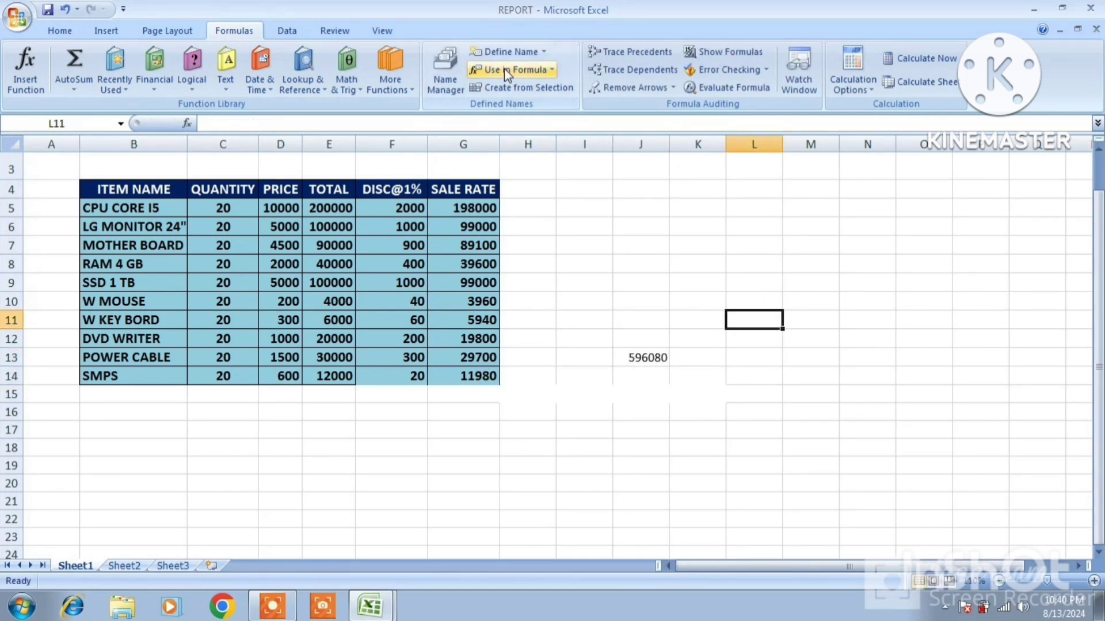
{"action": "left_click", "coordinate": [551, 71]}
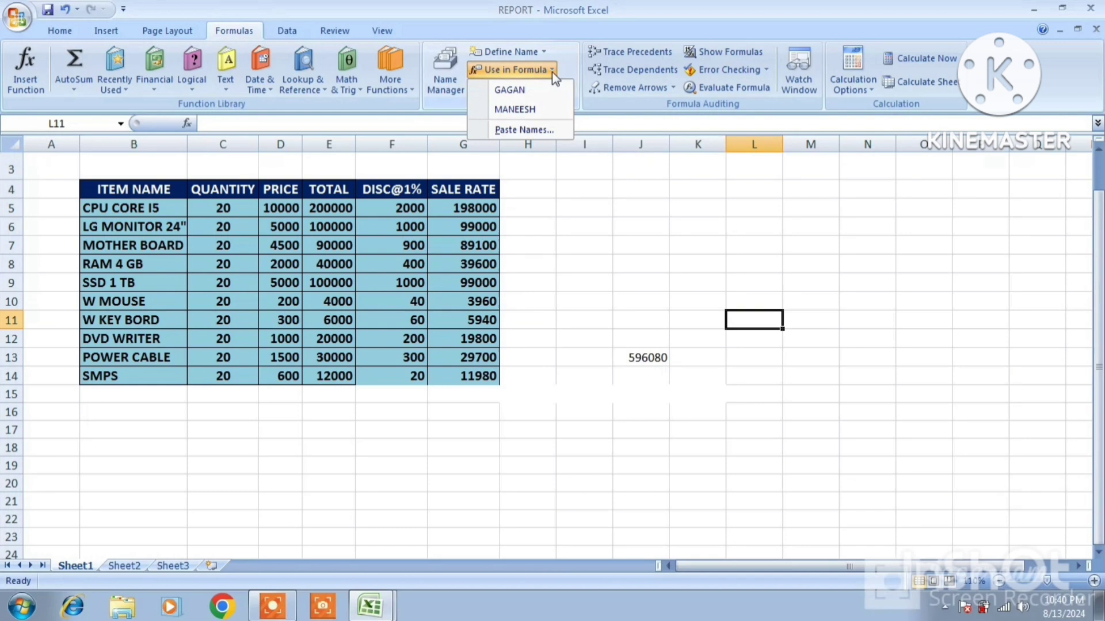
{"action": "left_click", "coordinate": [533, 130]}
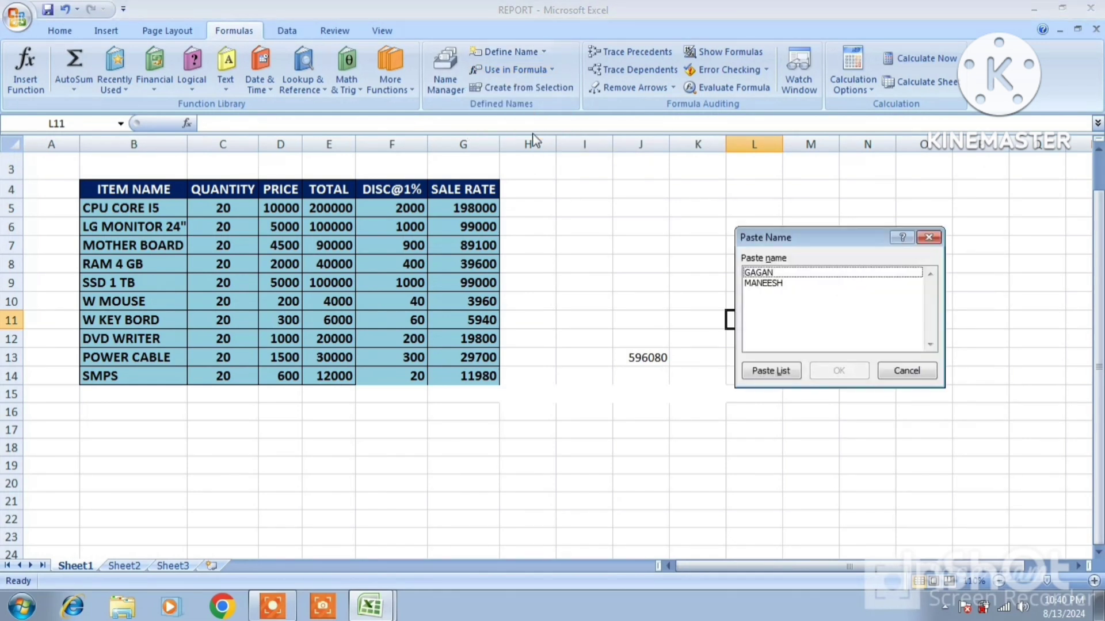
{"action": "left_click", "coordinate": [760, 273]}
{"action": "left_click", "coordinate": [761, 283]}
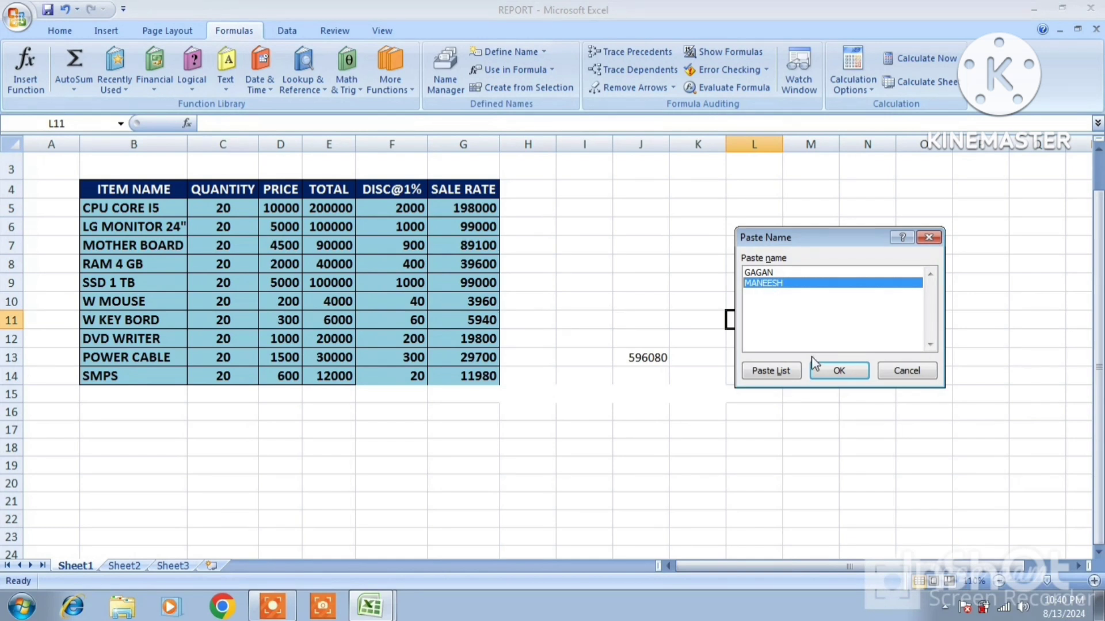
{"action": "left_click", "coordinate": [767, 373]}
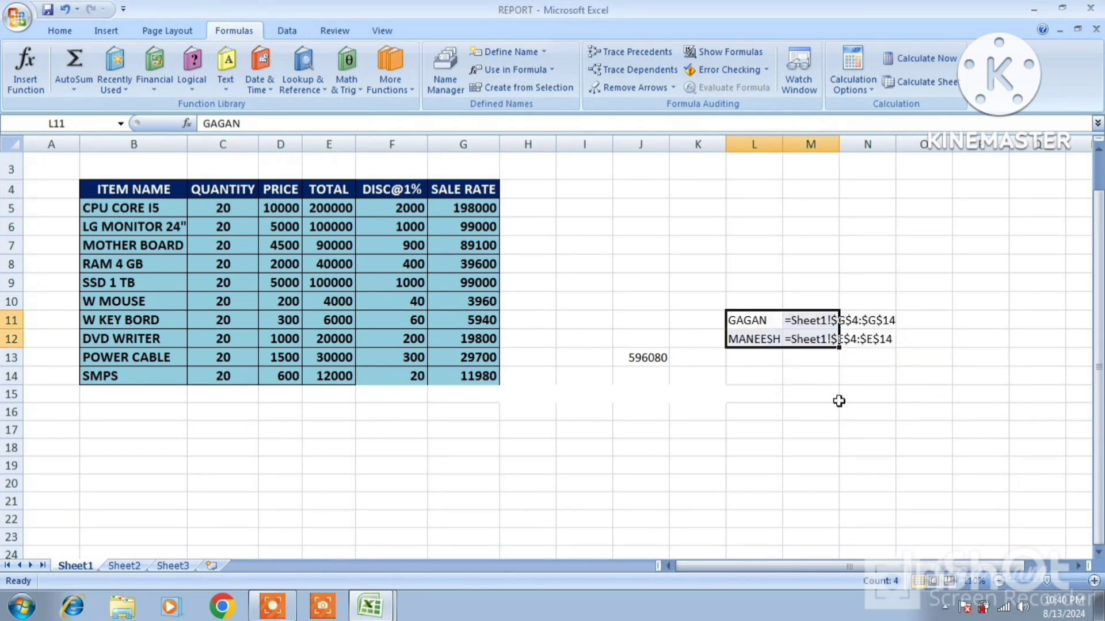
Compare the pasted name references with the table's columns and rows, and review the defined names in the Name Manager
{"action": "left_click", "coordinate": [752, 323]}
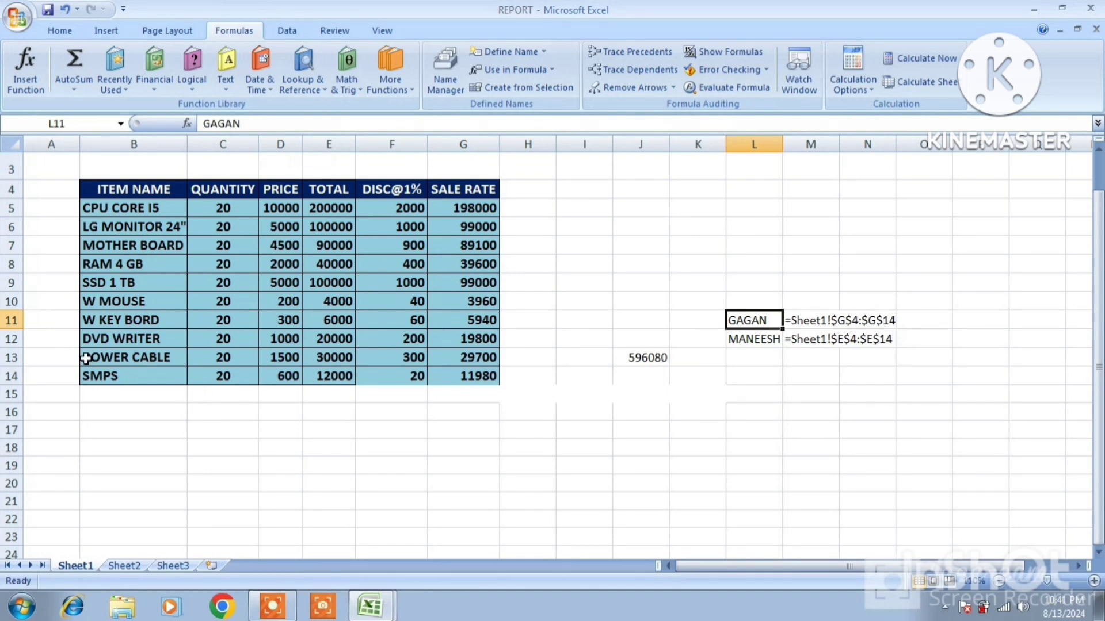
{"action": "left_click", "coordinate": [17, 375]}
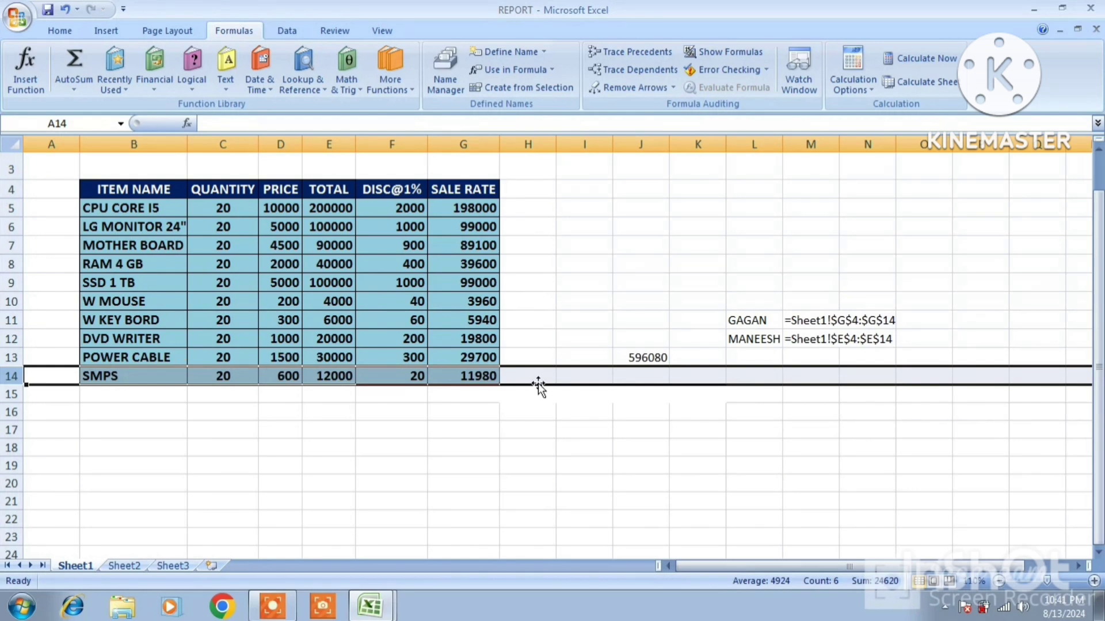
{"action": "left_click", "coordinate": [752, 318]}
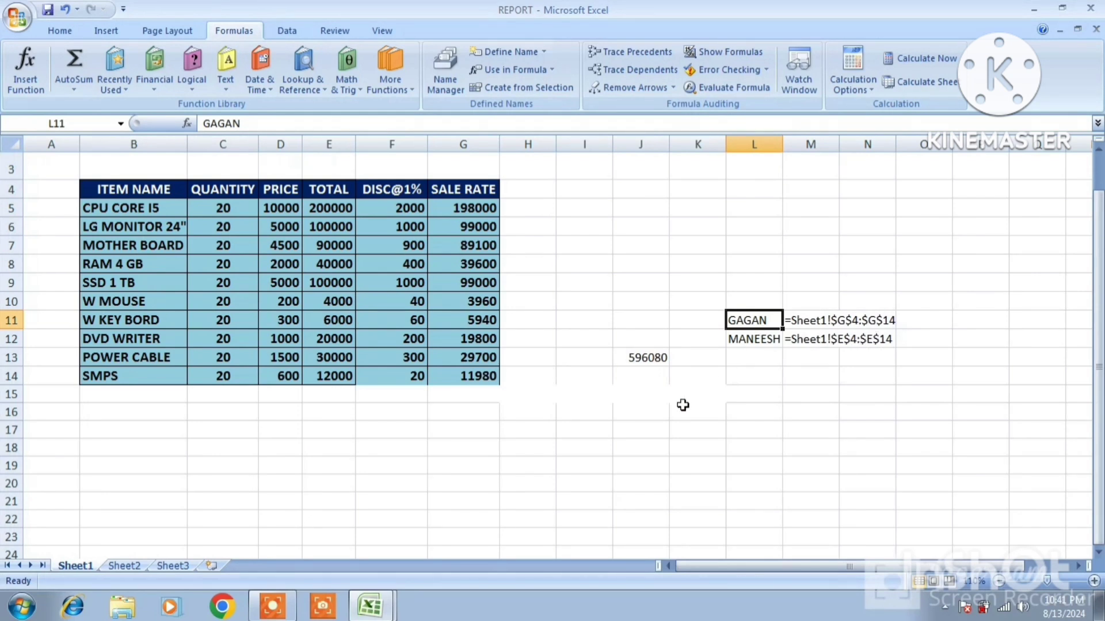
{"action": "left_click", "coordinate": [445, 401]}
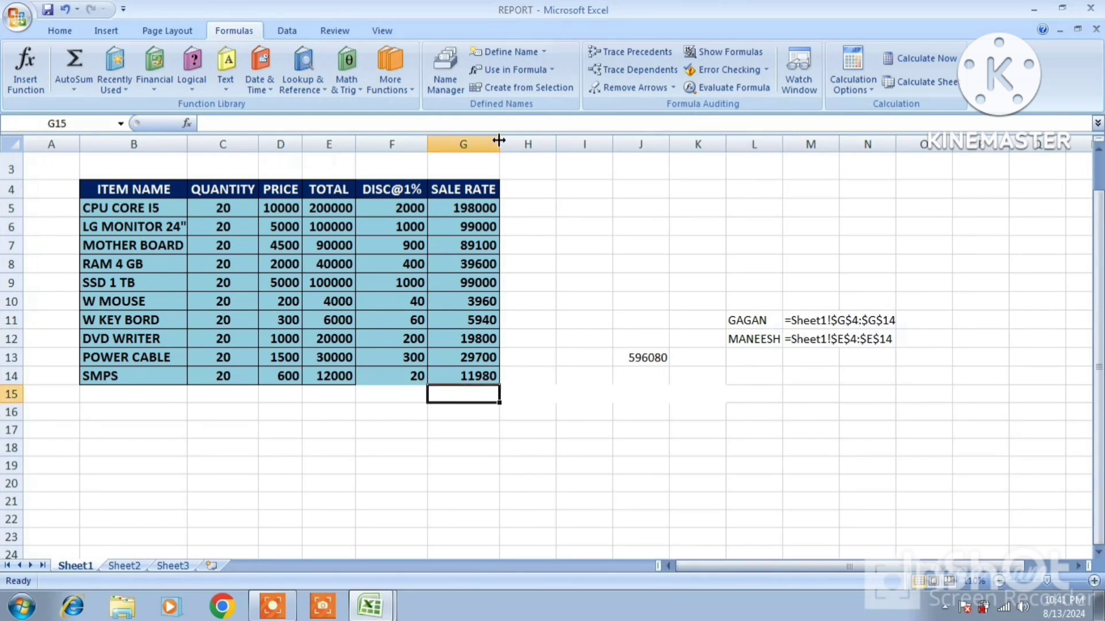
{"action": "left_click", "coordinate": [440, 77]}
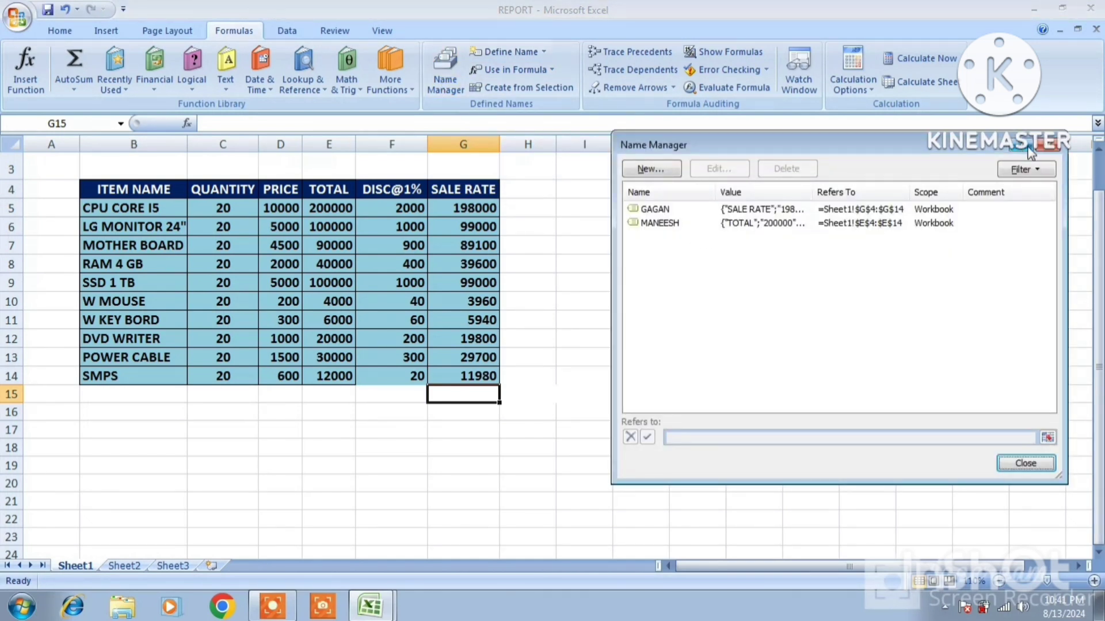
{"action": "left_click", "coordinate": [1056, 145]}
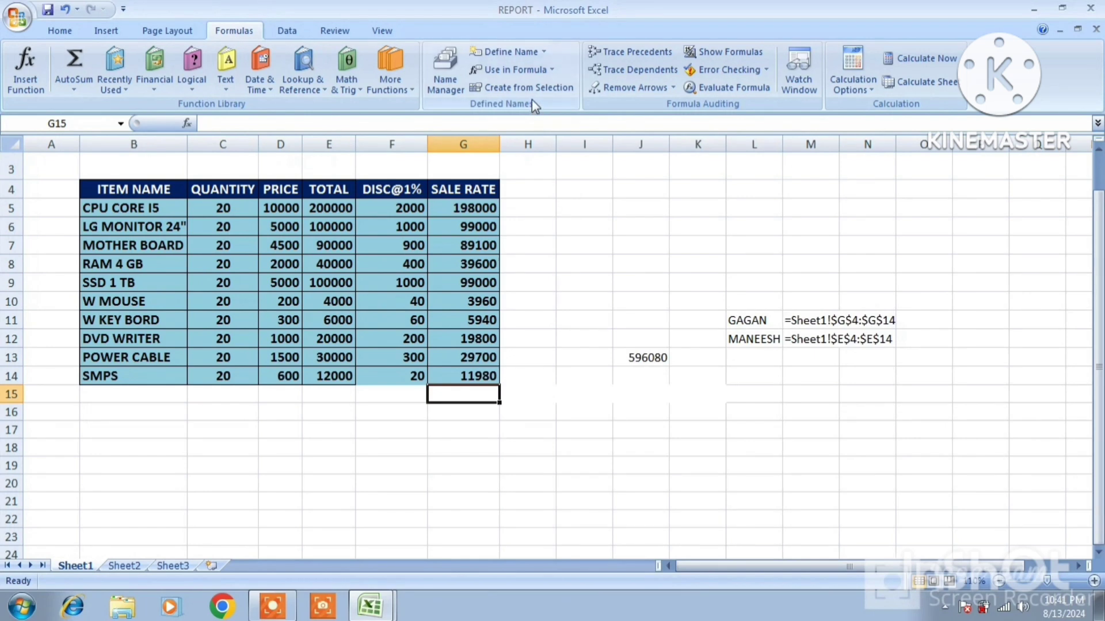
Clear the contents of range J6:N17, removing the SUM result and the pasted list of names
{"action": "left_click", "coordinate": [631, 230]}
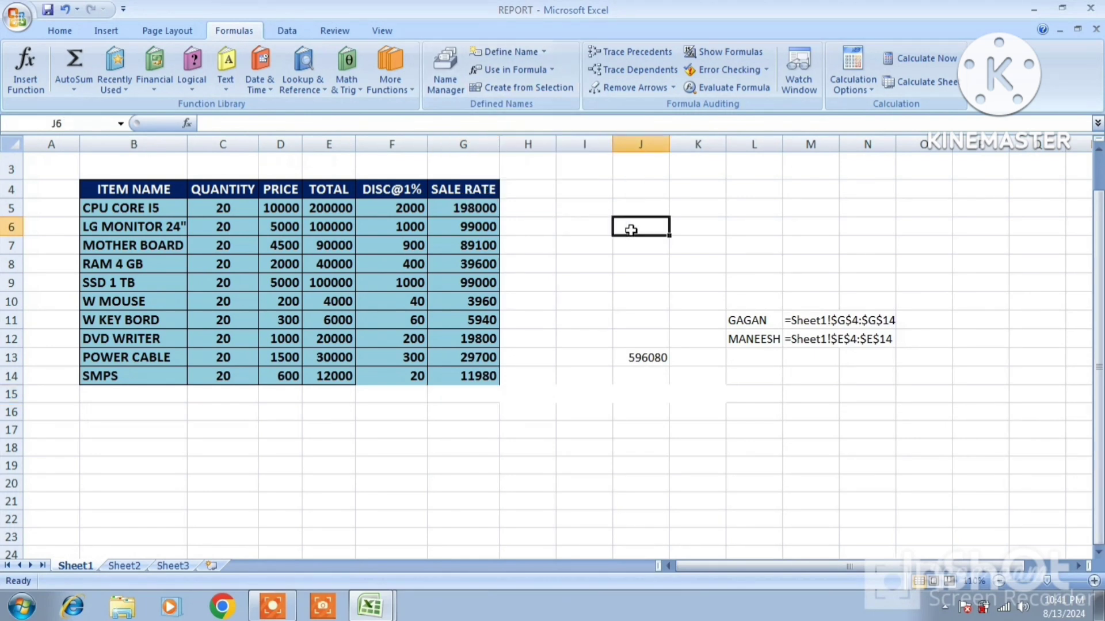
{"action": "left_click_drag", "start_coordinate": [631, 230], "coordinate": [841, 432]}
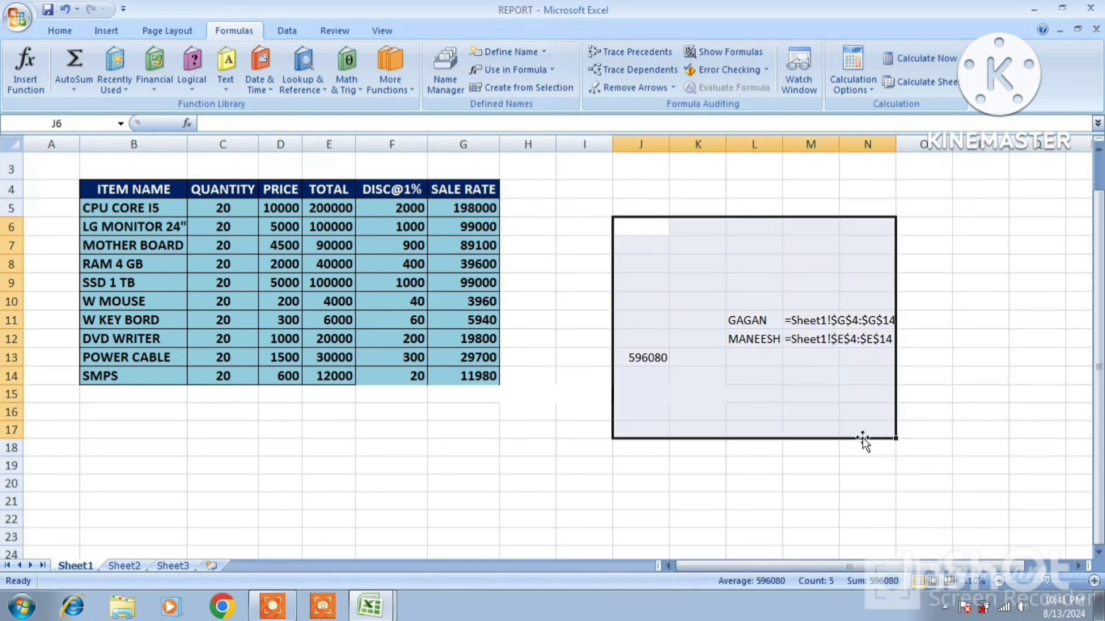
{"action": "right_click", "coordinate": [726, 282]}
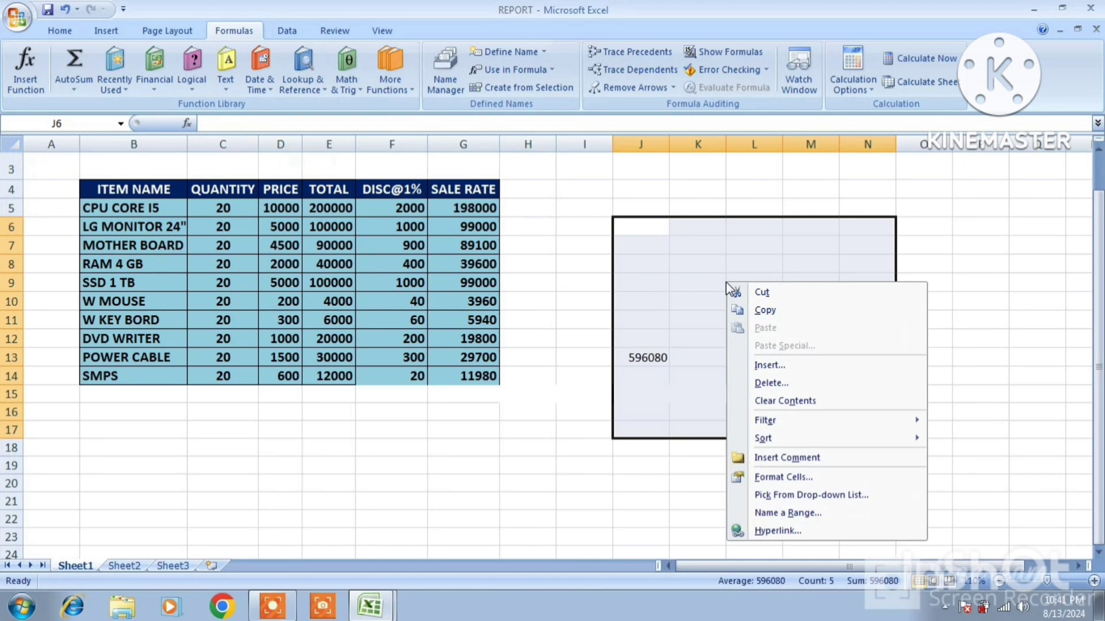
{"action": "left_click", "coordinate": [793, 406]}
{"action": "left_click", "coordinate": [670, 340]}
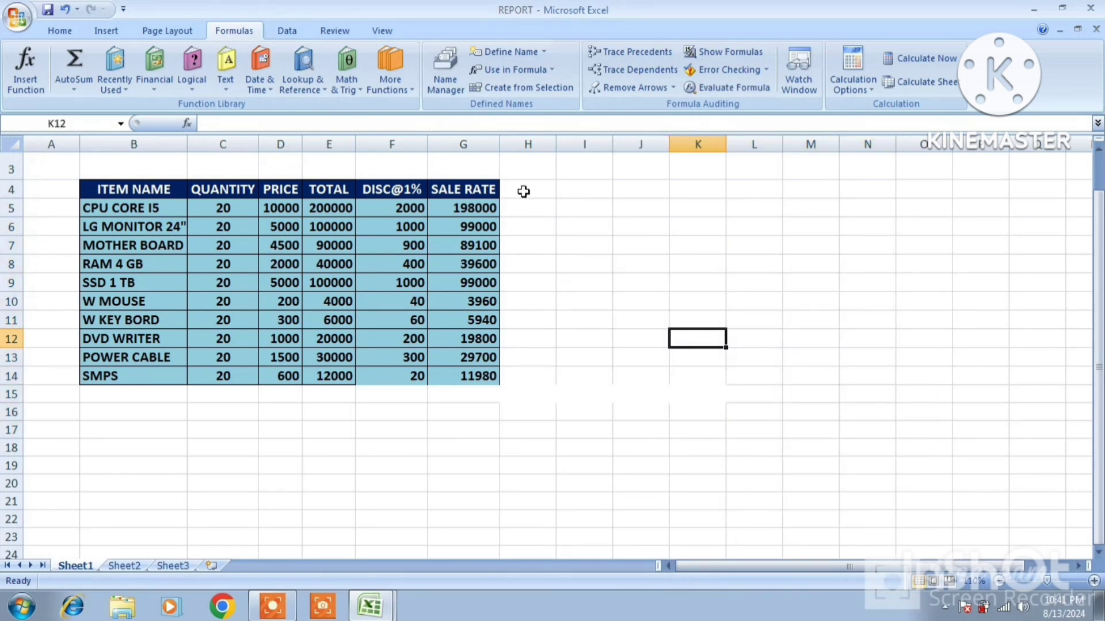
Delete both remaining defined names, which refer to the SALE RATE and TOTAL ranges, and close the Name Manager
{"action": "left_click", "coordinate": [454, 85]}
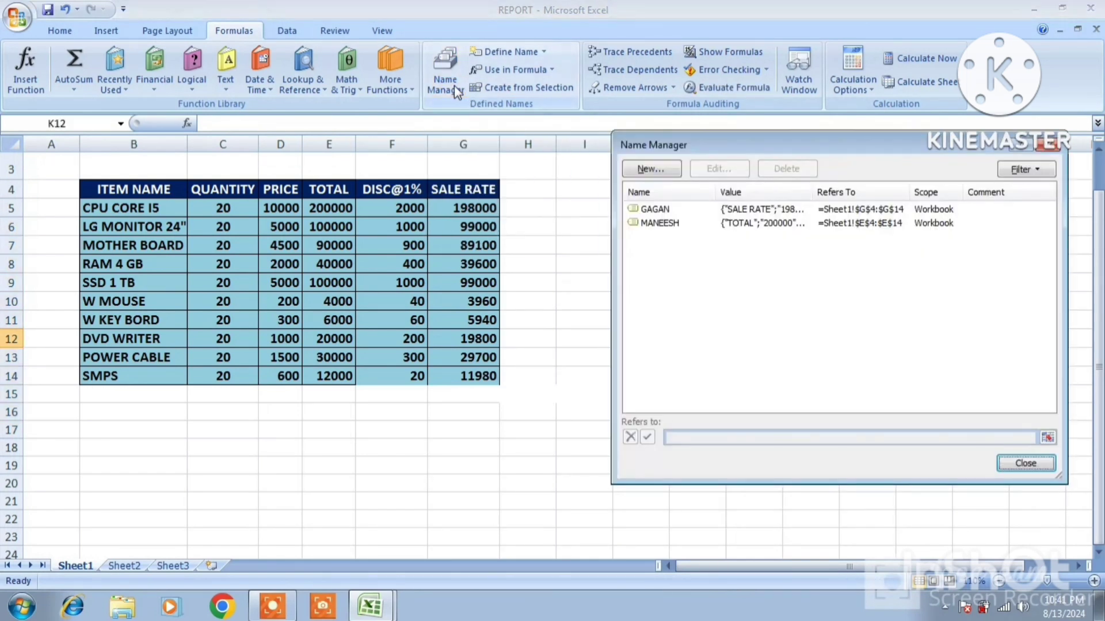
{"action": "left_click", "coordinate": [689, 222]}
{"action": "left_click", "coordinate": [686, 207], "text": "shift"}
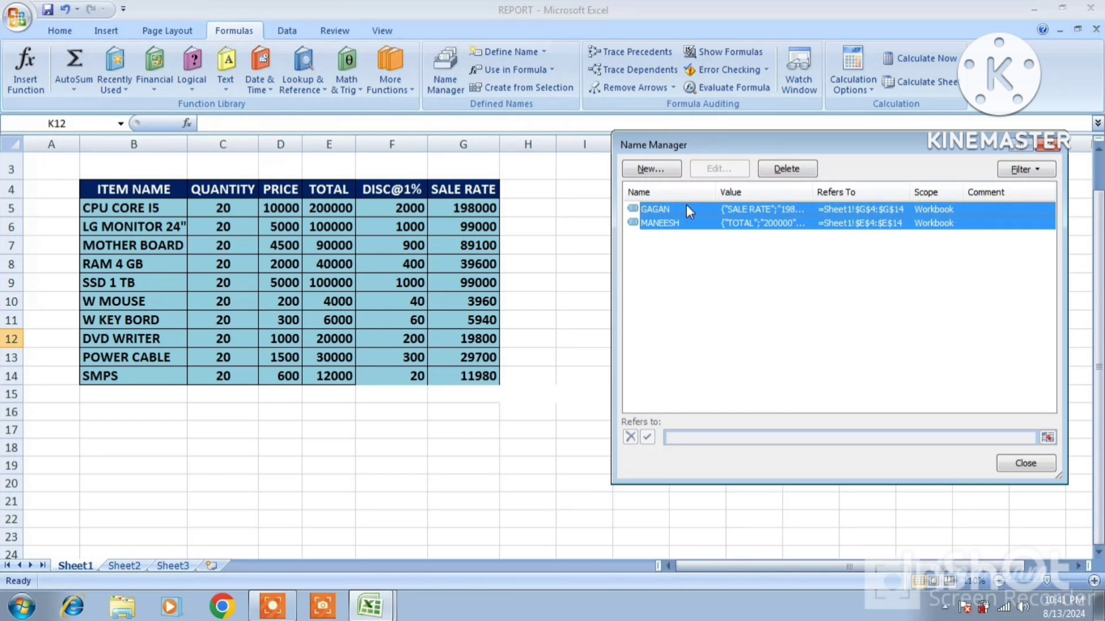
{"action": "left_click", "coordinate": [785, 170]}
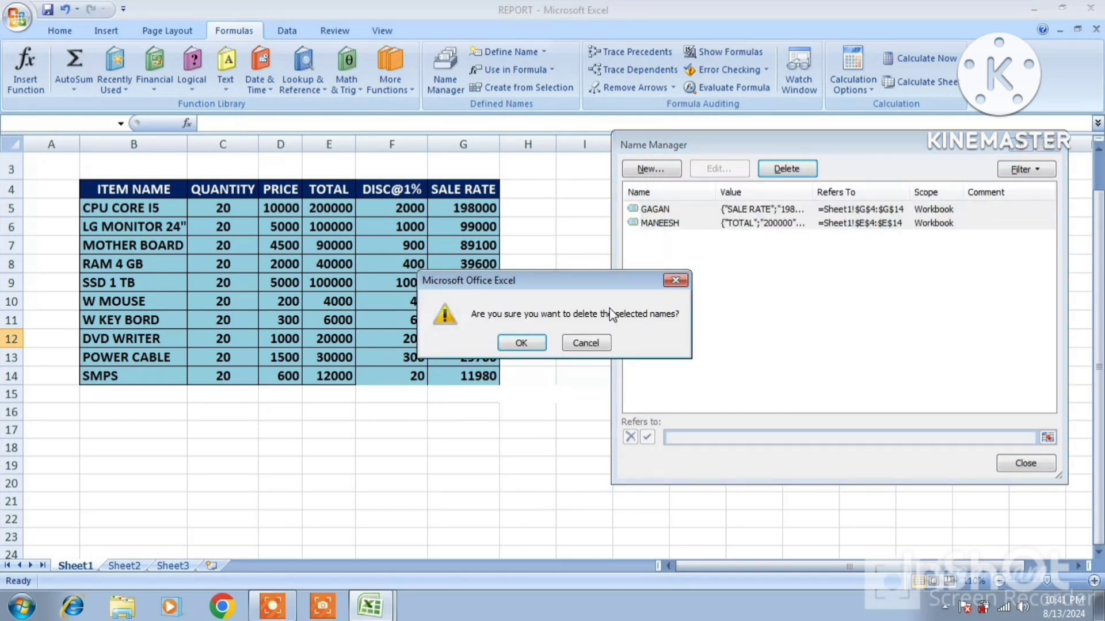
{"action": "left_click", "coordinate": [520, 344]}
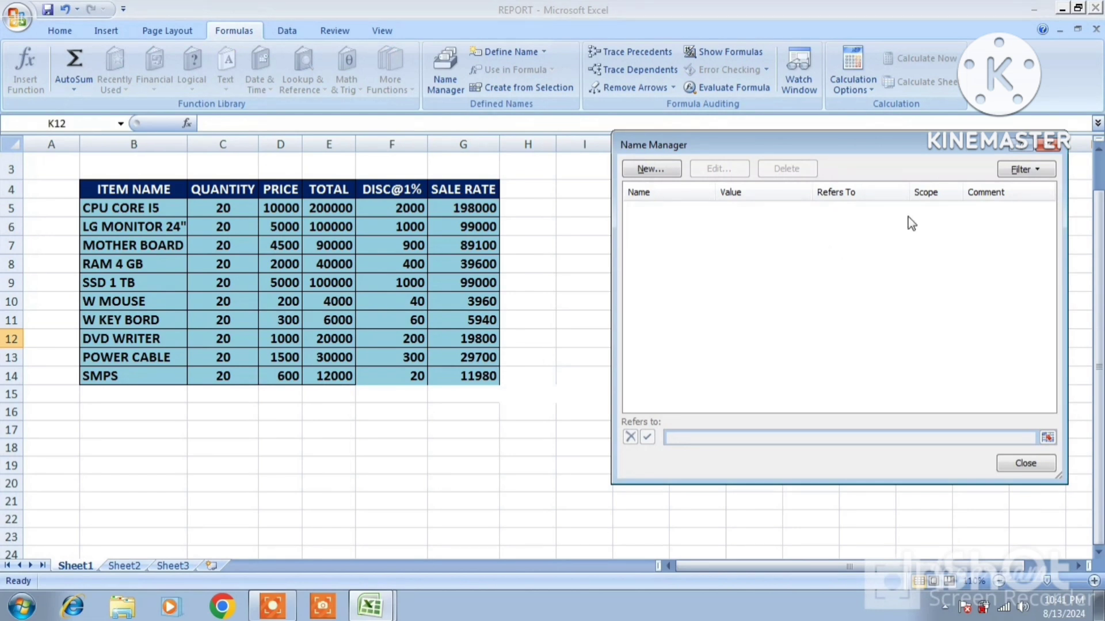
{"action": "left_click", "coordinate": [1048, 147]}
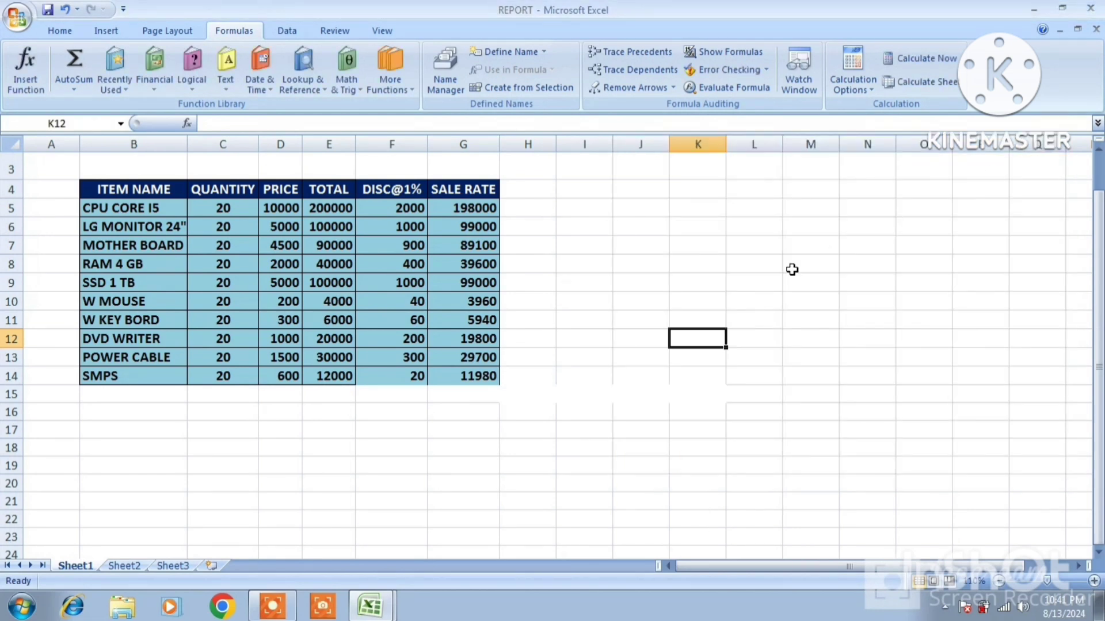
Create names from the selected table B4:G14 using only the labels in its top row
{"action": "left_click", "coordinate": [681, 317]}
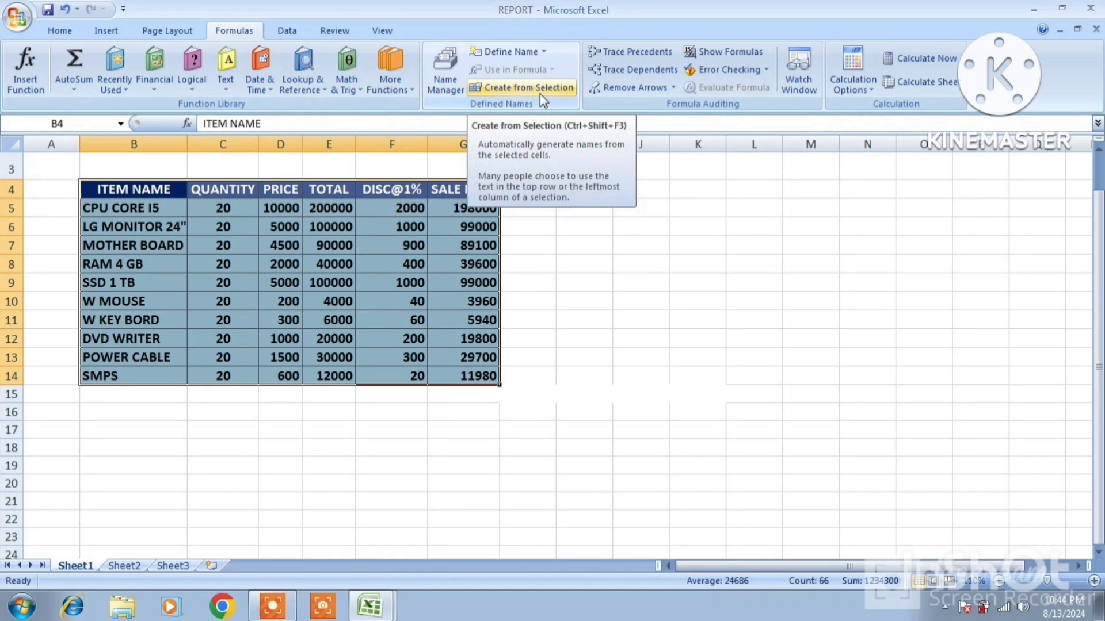
{"action": "left_click", "coordinate": [540, 87]}
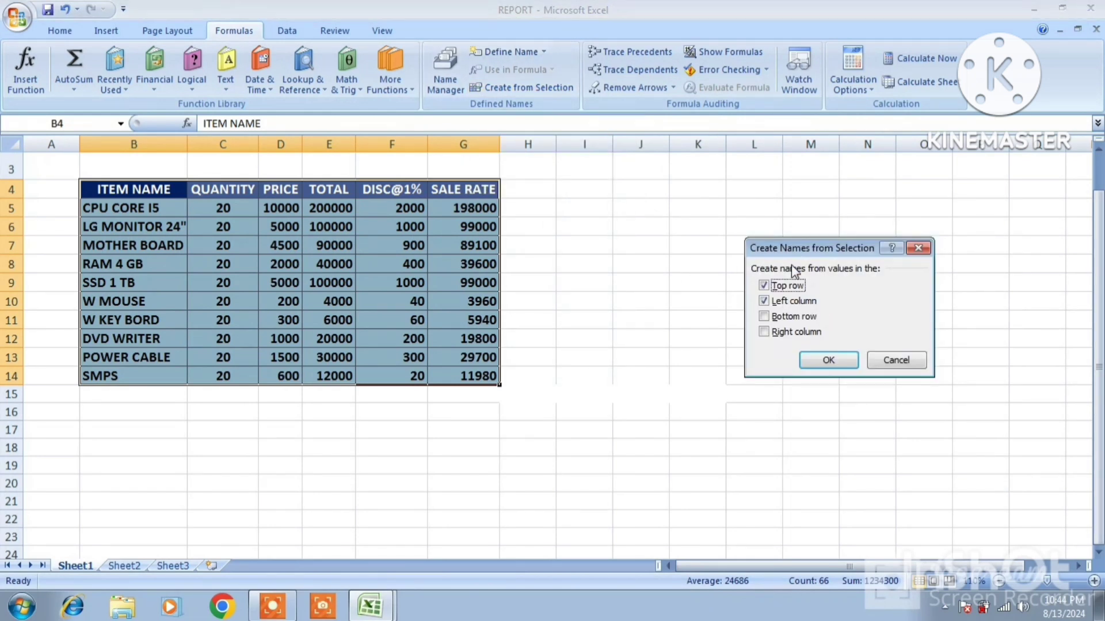
{"action": "left_click", "coordinate": [763, 300]}
{"action": "left_click", "coordinate": [764, 300]}
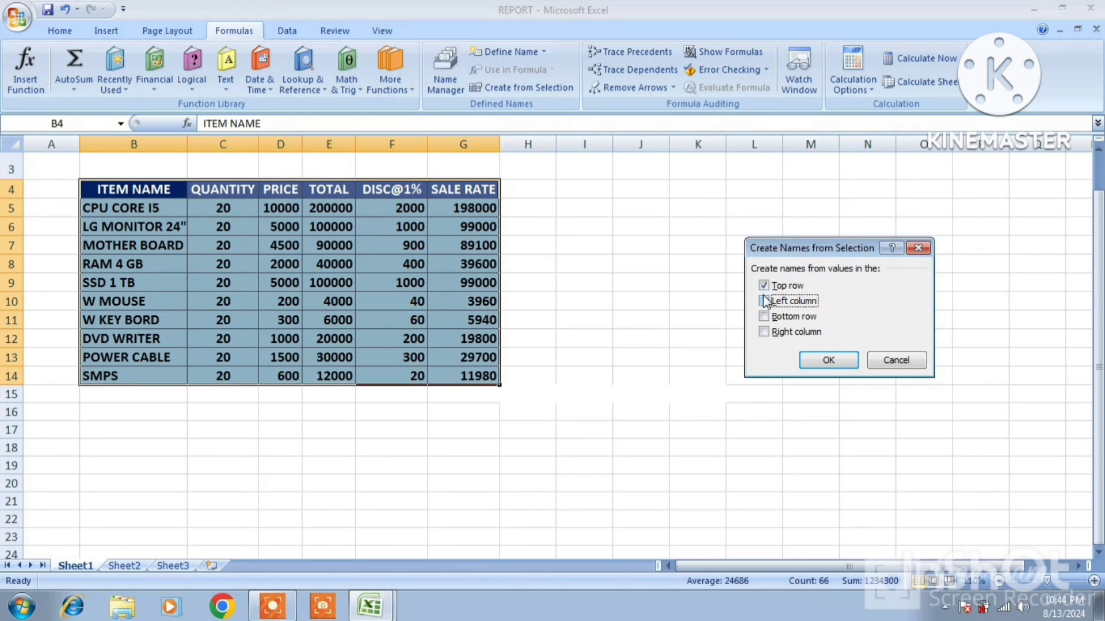
{"action": "left_click", "coordinate": [829, 360]}
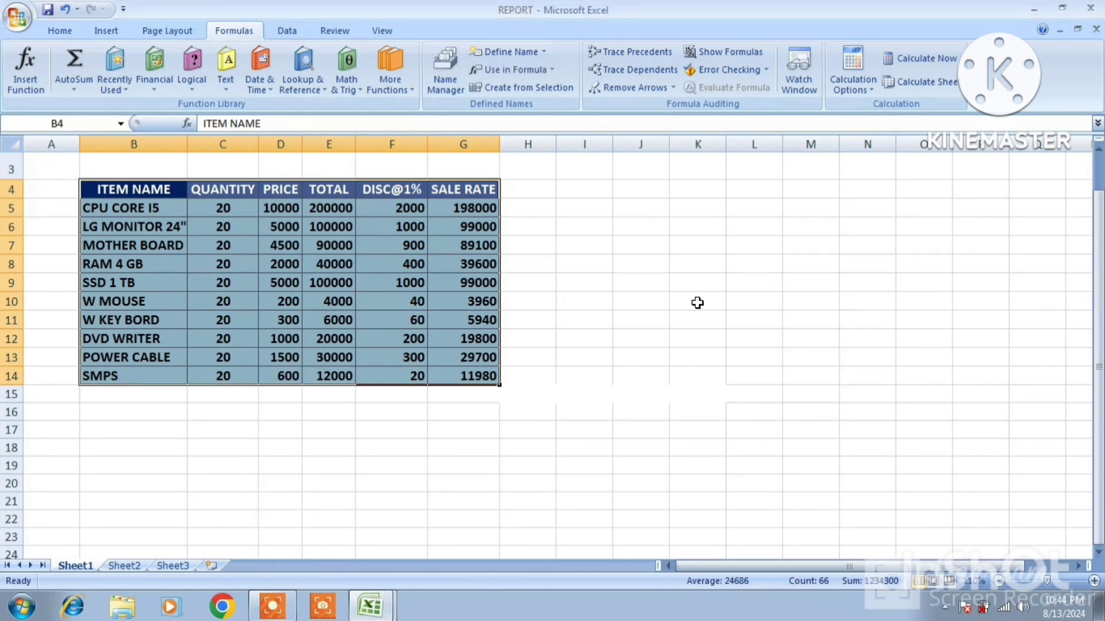
Enter the formula =SUM(PRICE) in cell D17, using the defined name for the PRICE column
{"action": "left_click", "coordinate": [664, 287]}
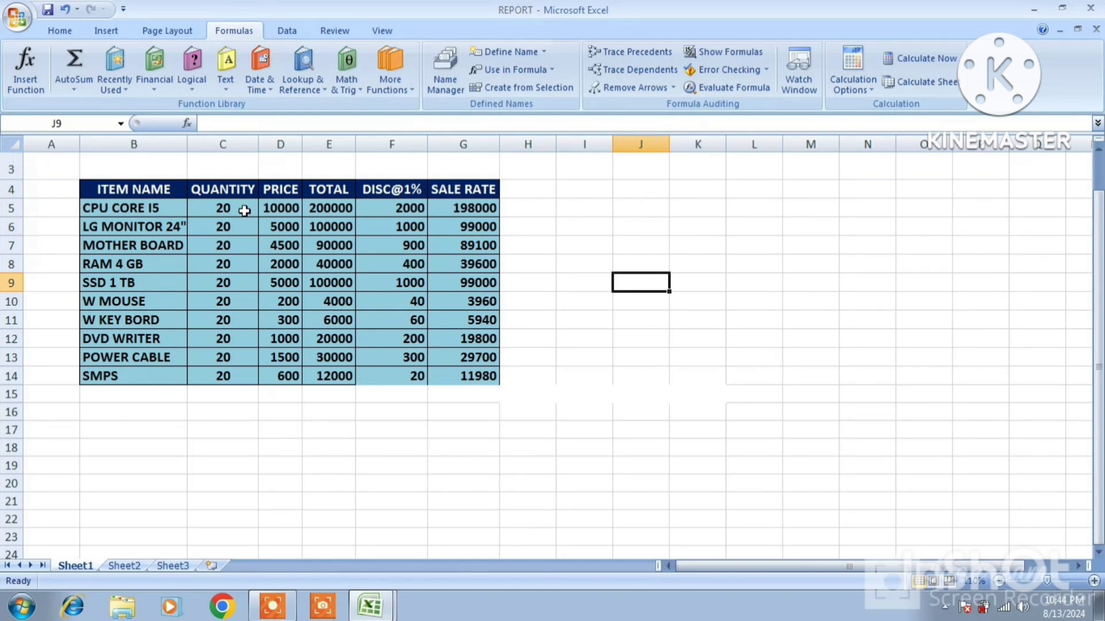
{"action": "left_click", "coordinate": [579, 430]}
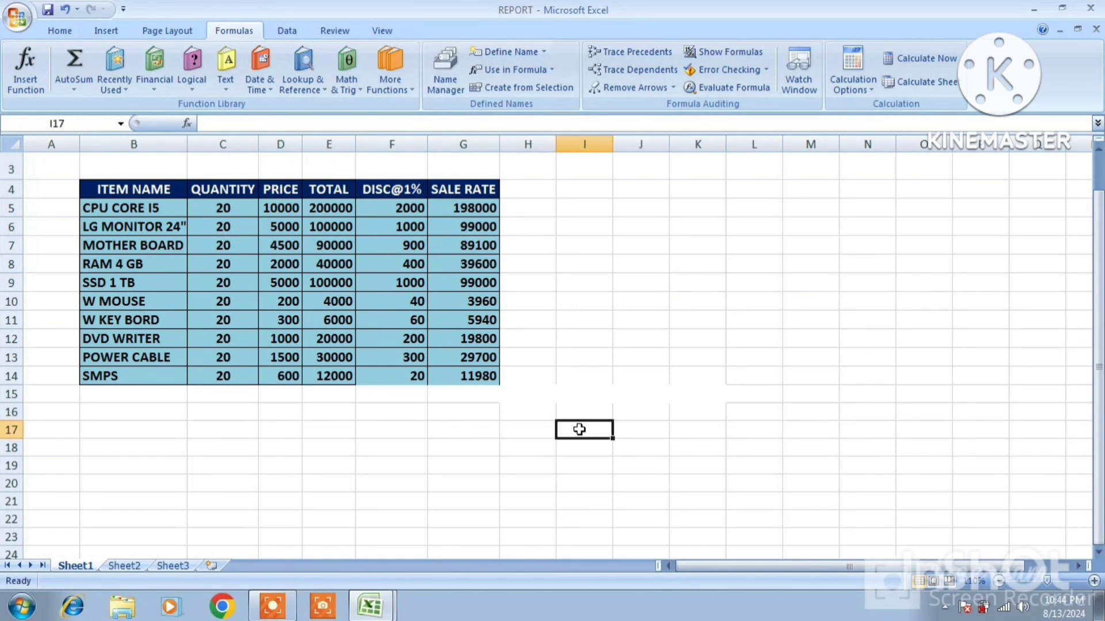
{"action": "left_click", "coordinate": [271, 429]}
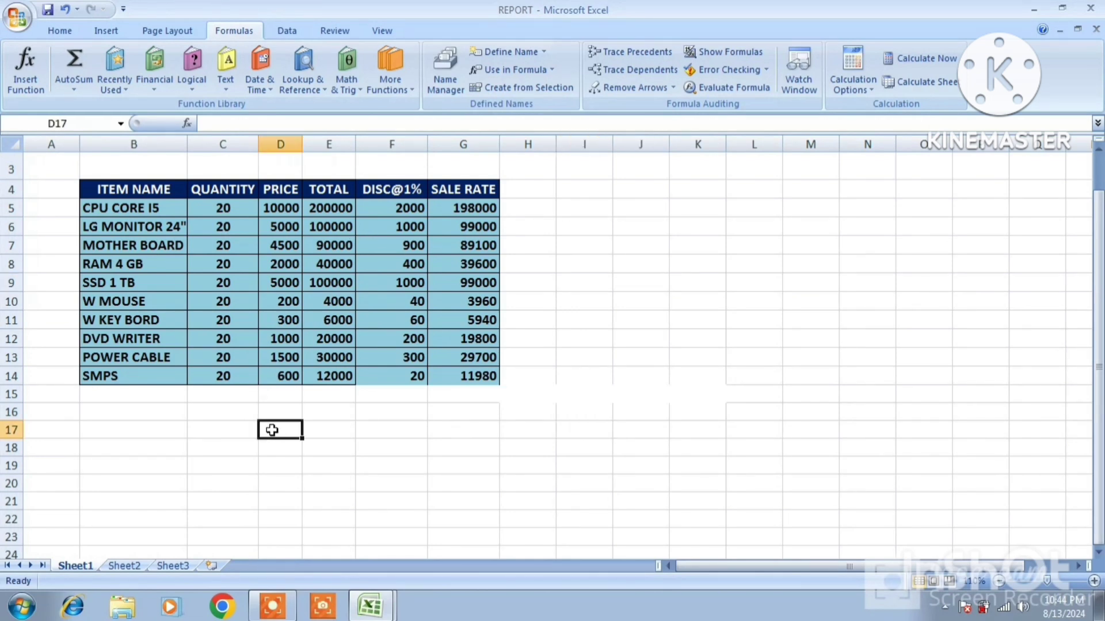
{"action": "type", "text": "="}
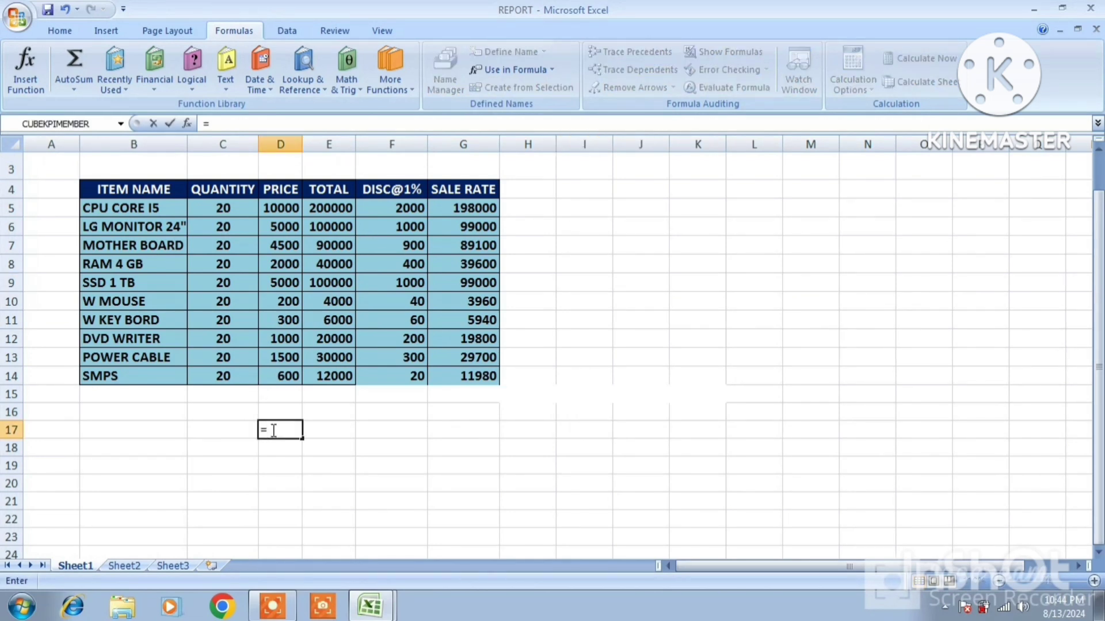
{"action": "type", "text": "SUM"}
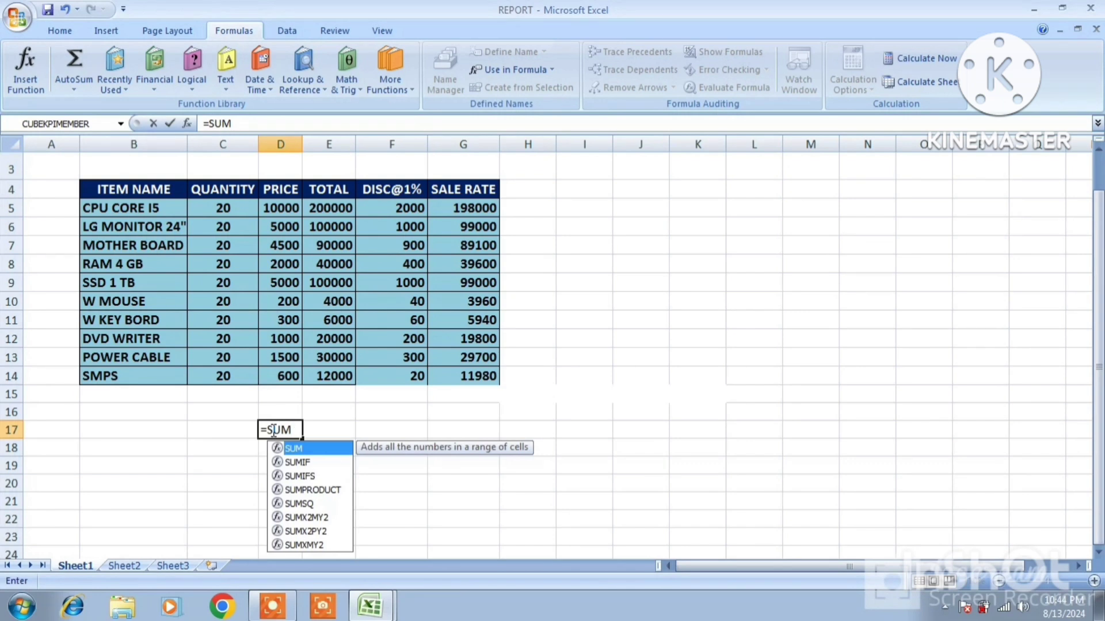
{"action": "type", "text": "("}
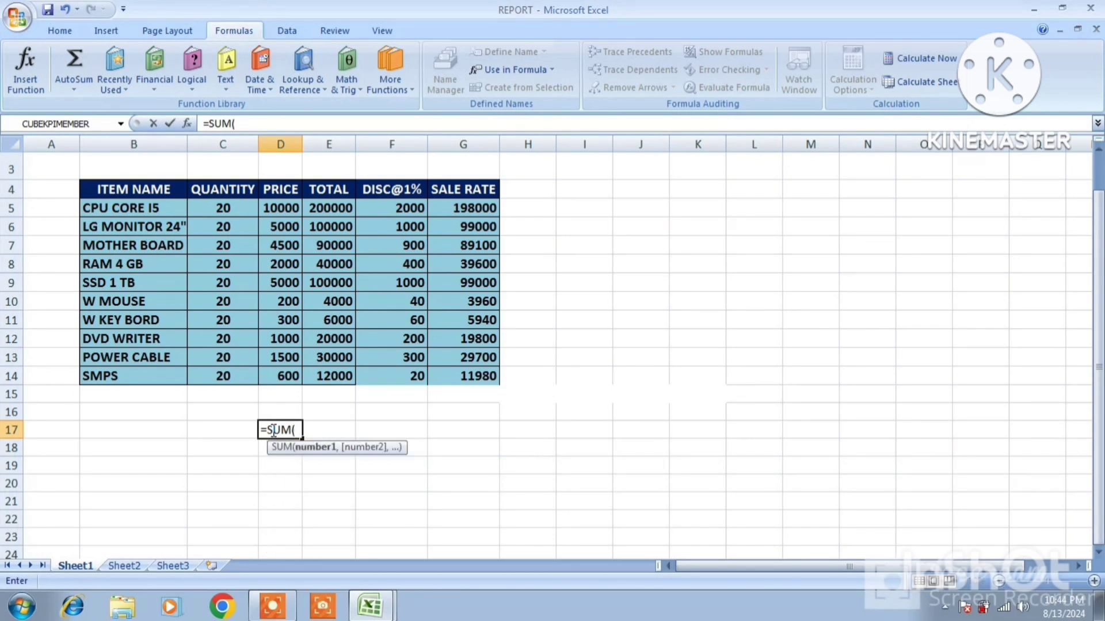
{"action": "type", "text": "P"}
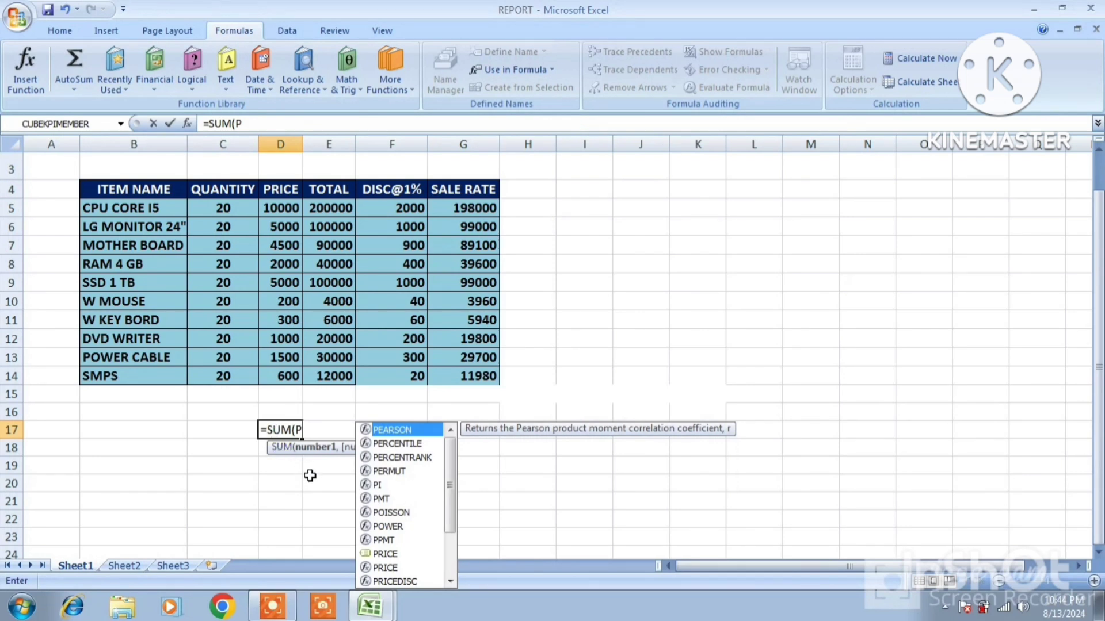
{"action": "left_click", "coordinate": [385, 557]}
{"action": "double_click", "coordinate": [385, 557]}
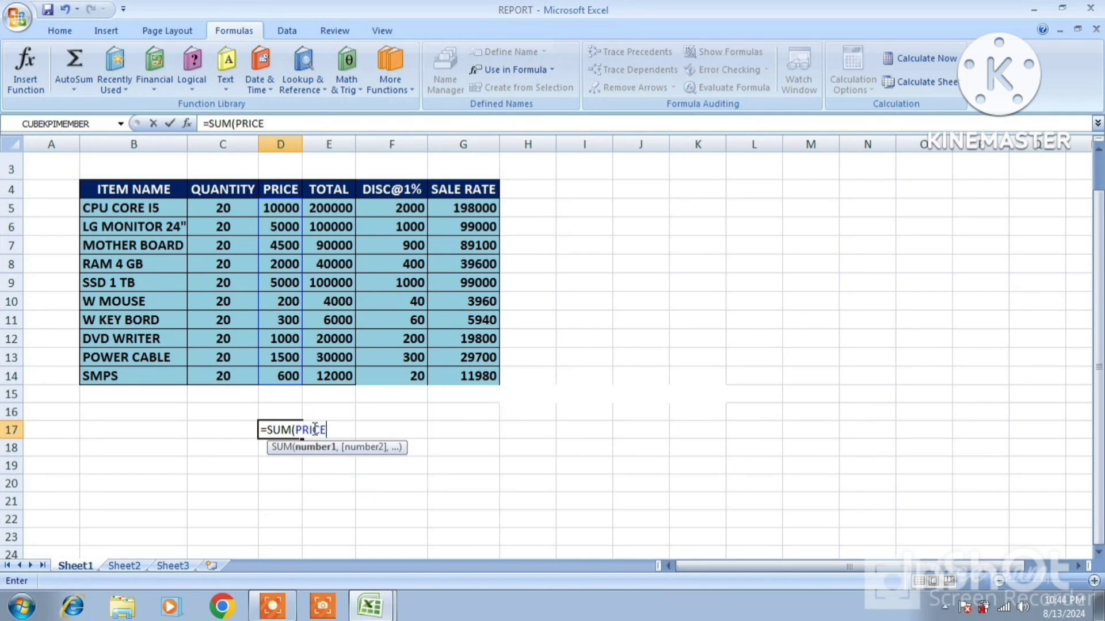
{"action": "type", "text": ")"}
{"action": "key", "text": "Return"}
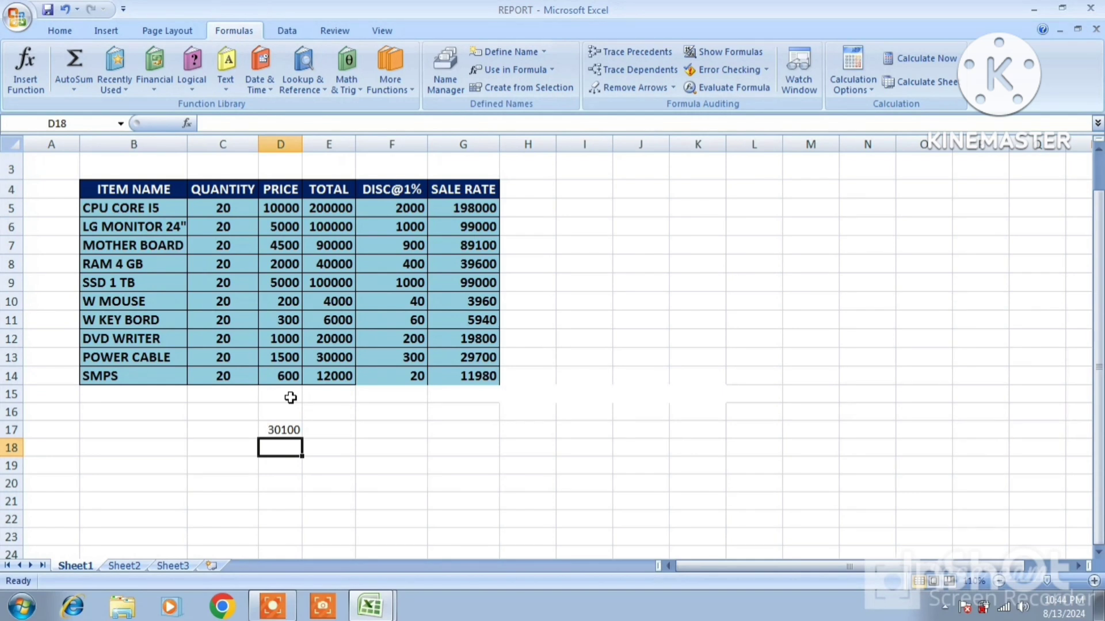
Enter a SUM formula in cell E17 that adds the defined name TOTAL
{"action": "left_click", "coordinate": [338, 433]}
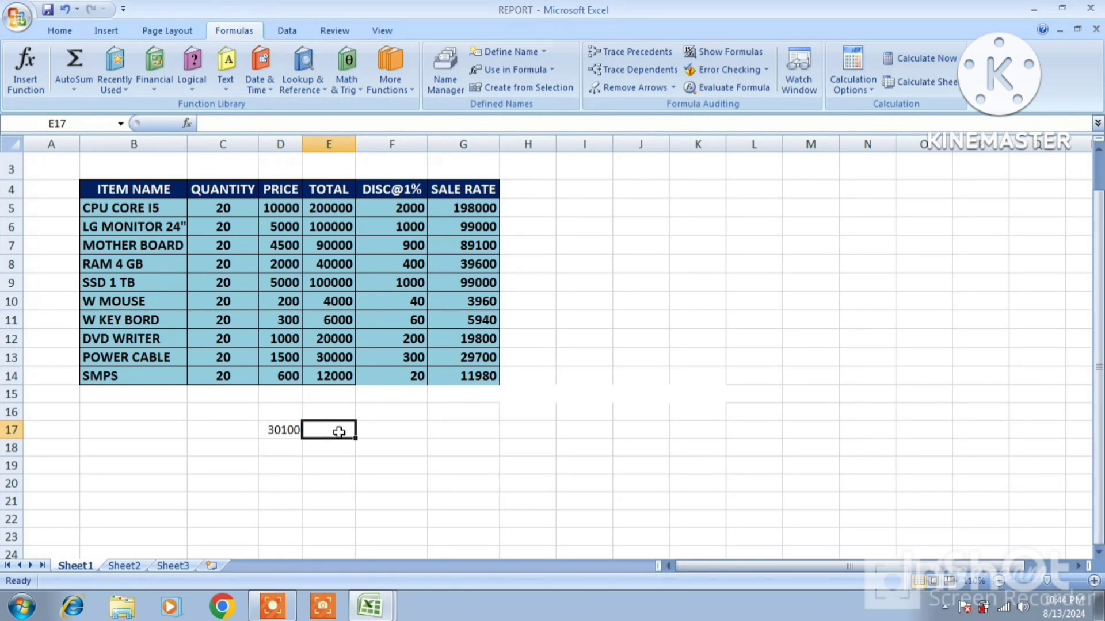
{"action": "type", "text": "="}
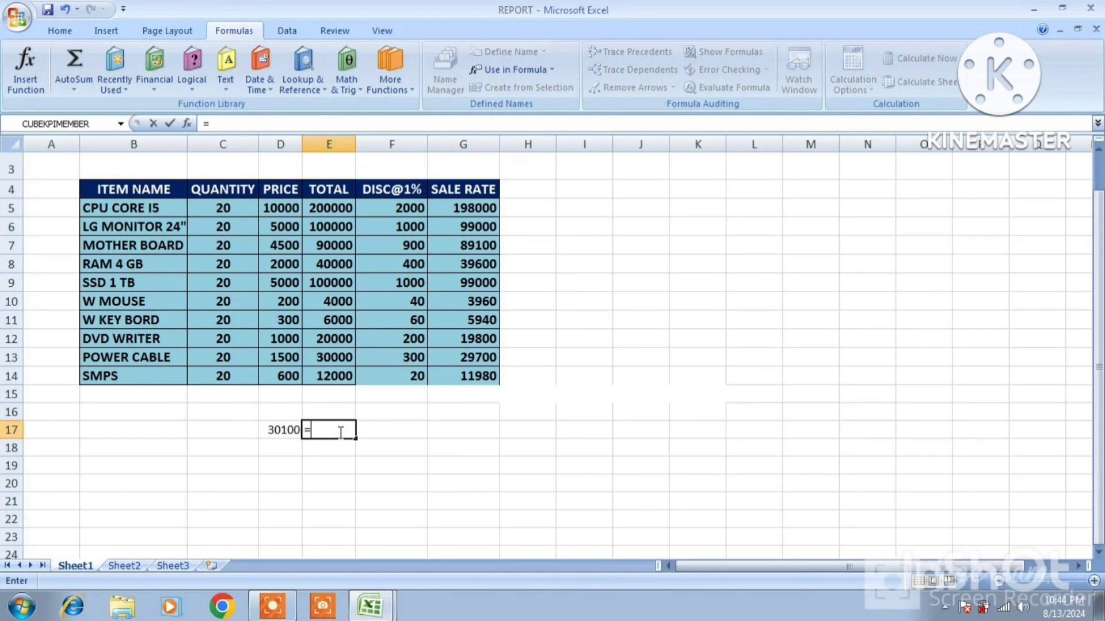
{"action": "type", "text": "SUM"}
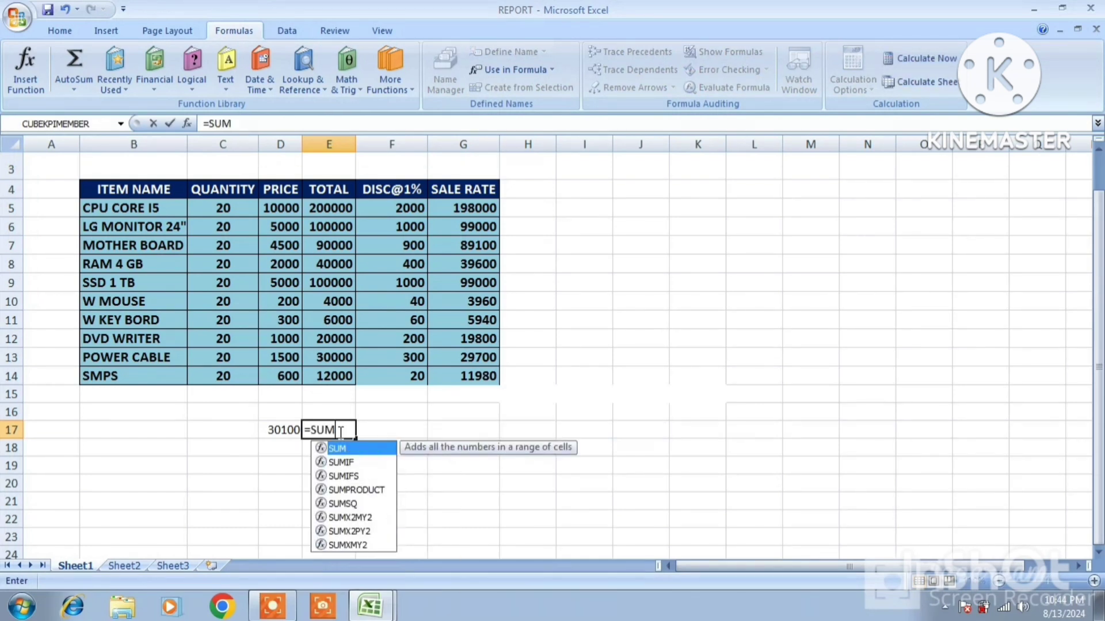
{"action": "type", "text": "("}
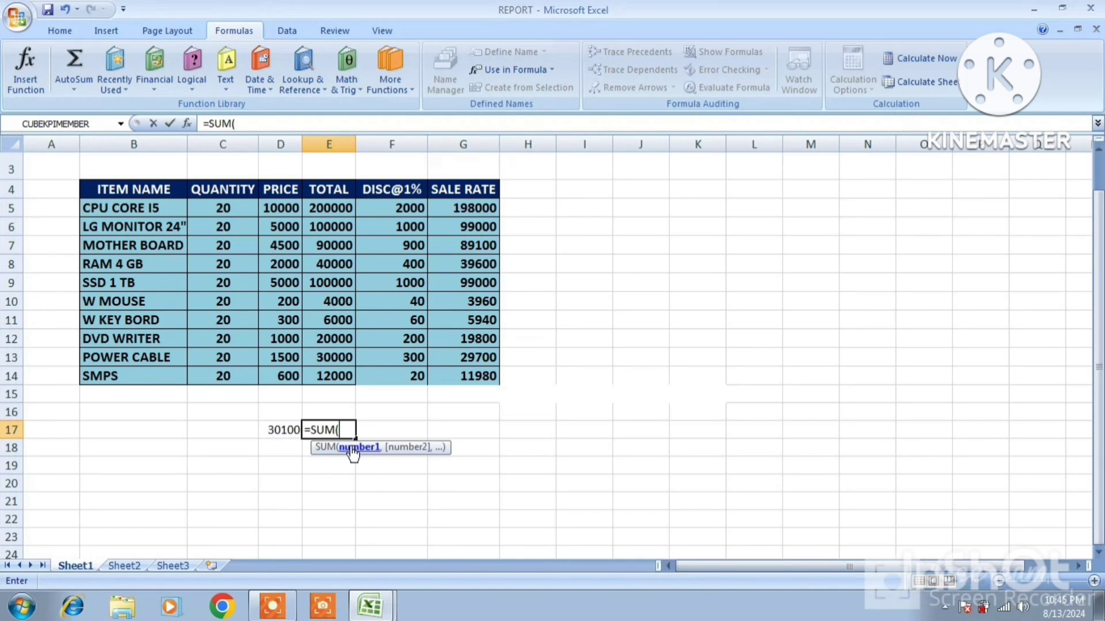
{"action": "type", "text": "TOTAL"}
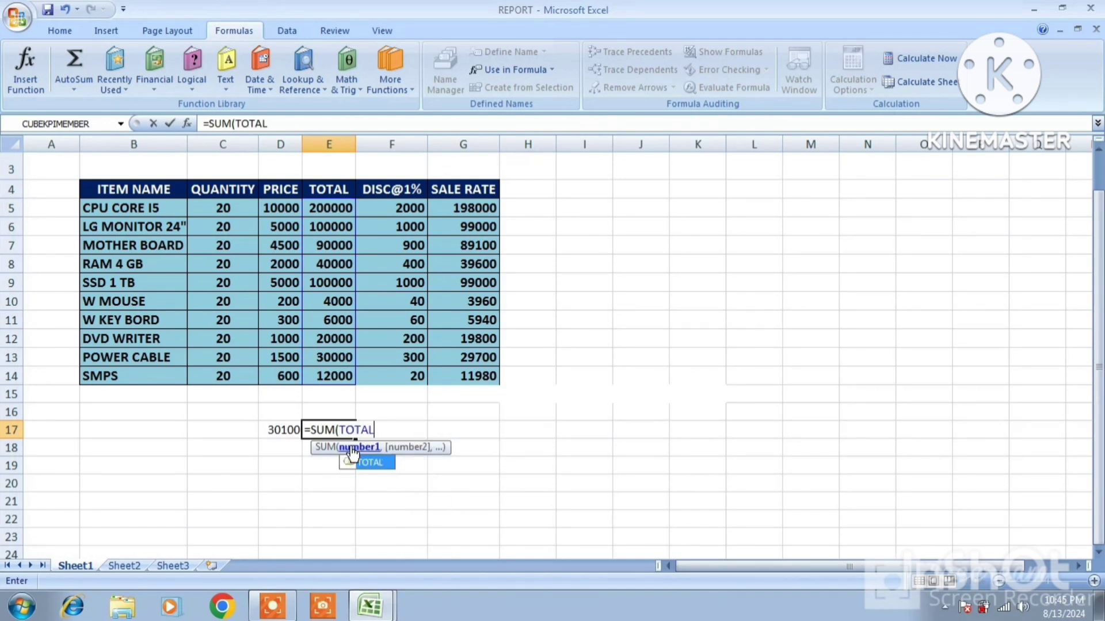
{"action": "key", "text": "Return"}
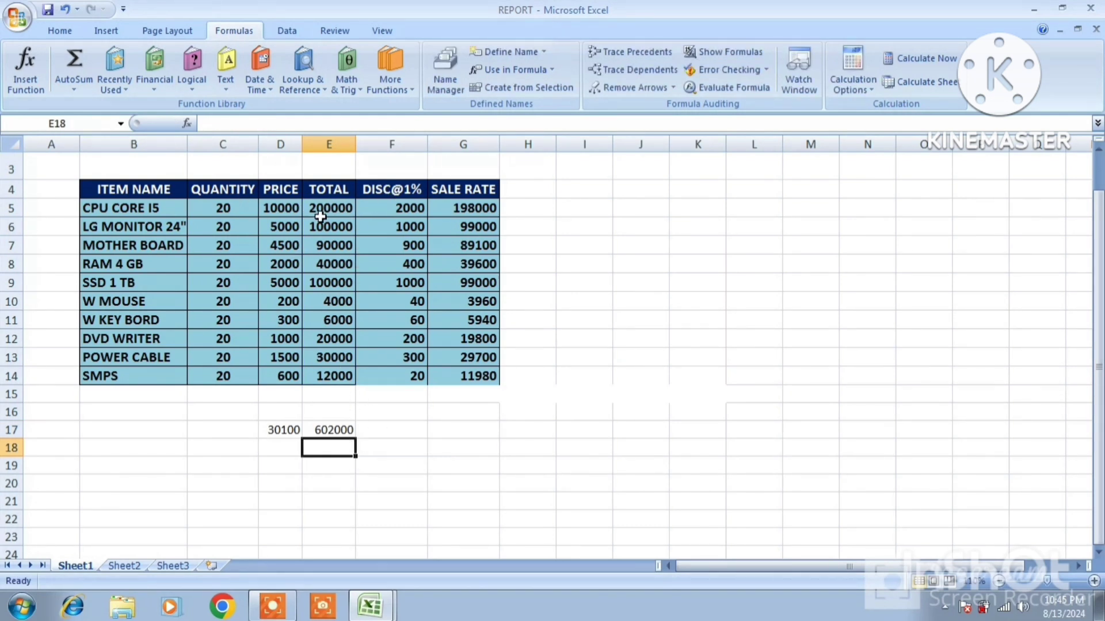
Delete all the defined names, from DISC_1 to TOTAL, in the Name Manager and close it
{"action": "left_click", "coordinate": [447, 87]}
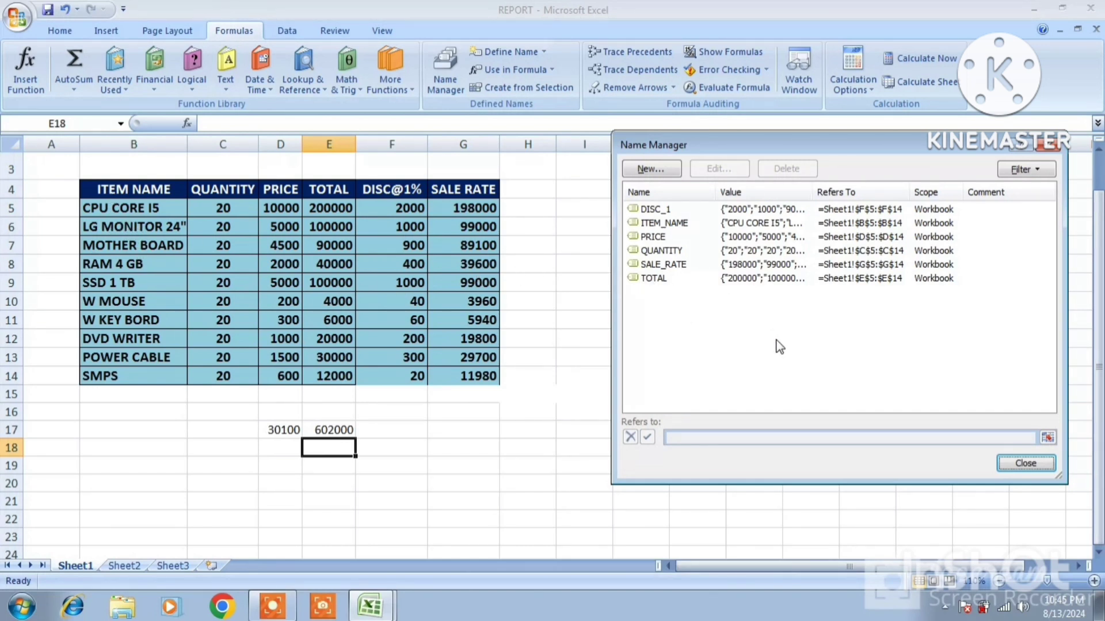
{"action": "left_click_drag", "start_coordinate": [664, 291], "coordinate": [638, 209]}
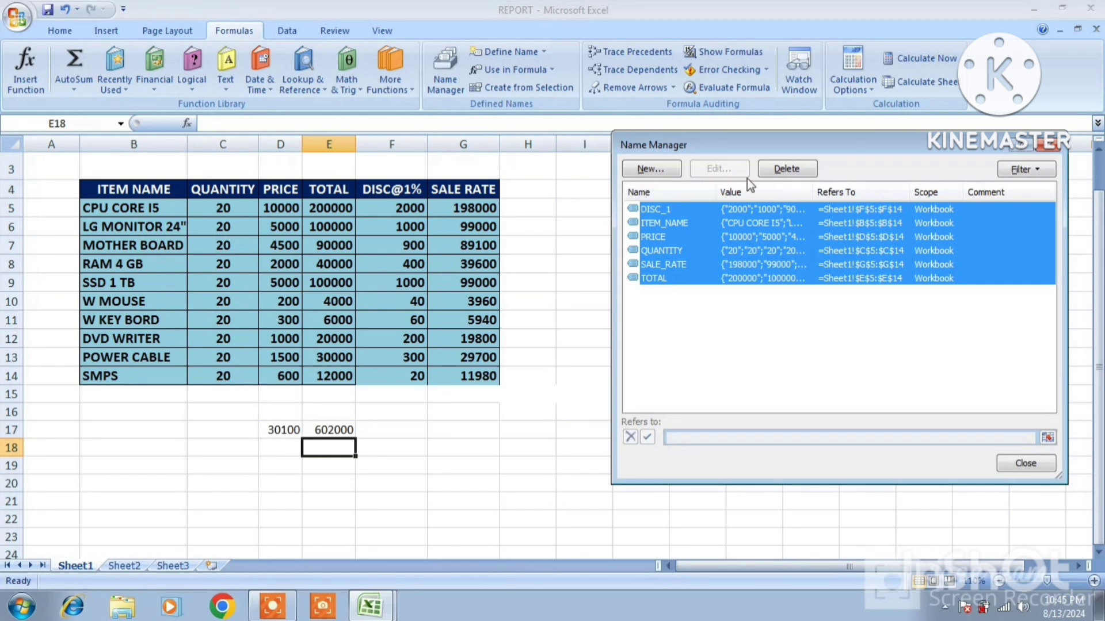
{"action": "left_click", "coordinate": [783, 170]}
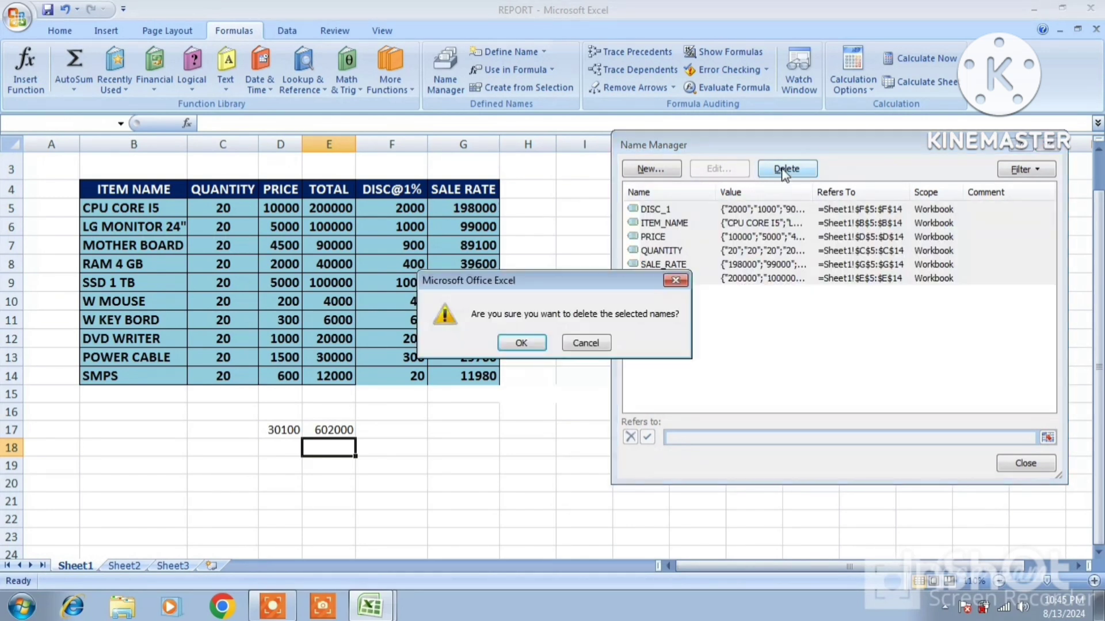
{"action": "left_click", "coordinate": [527, 342]}
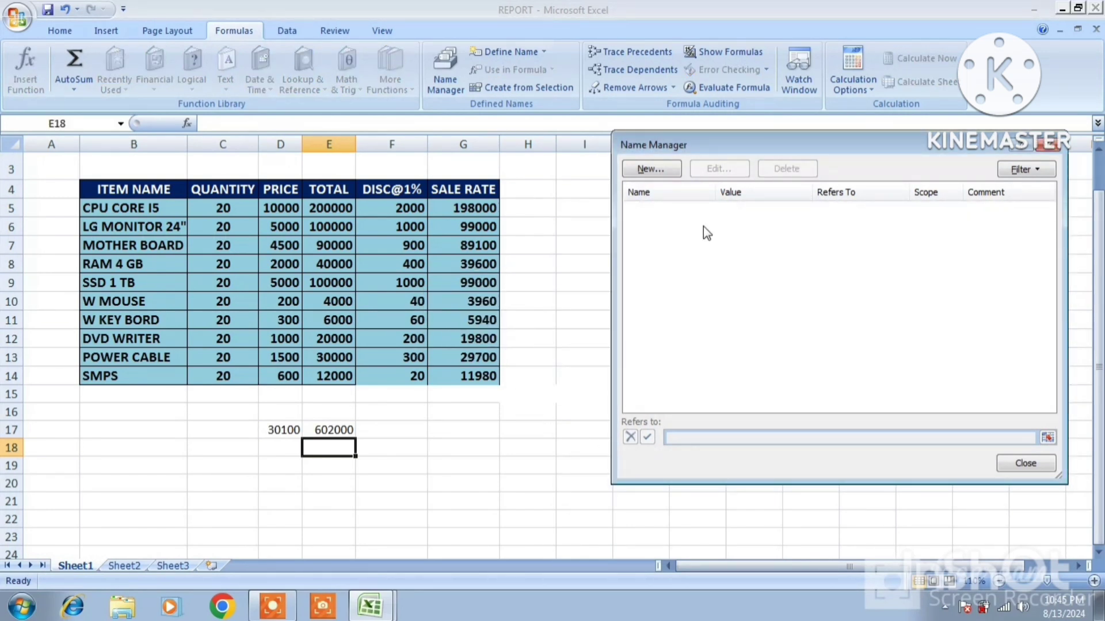
{"action": "left_click", "coordinate": [1047, 145]}
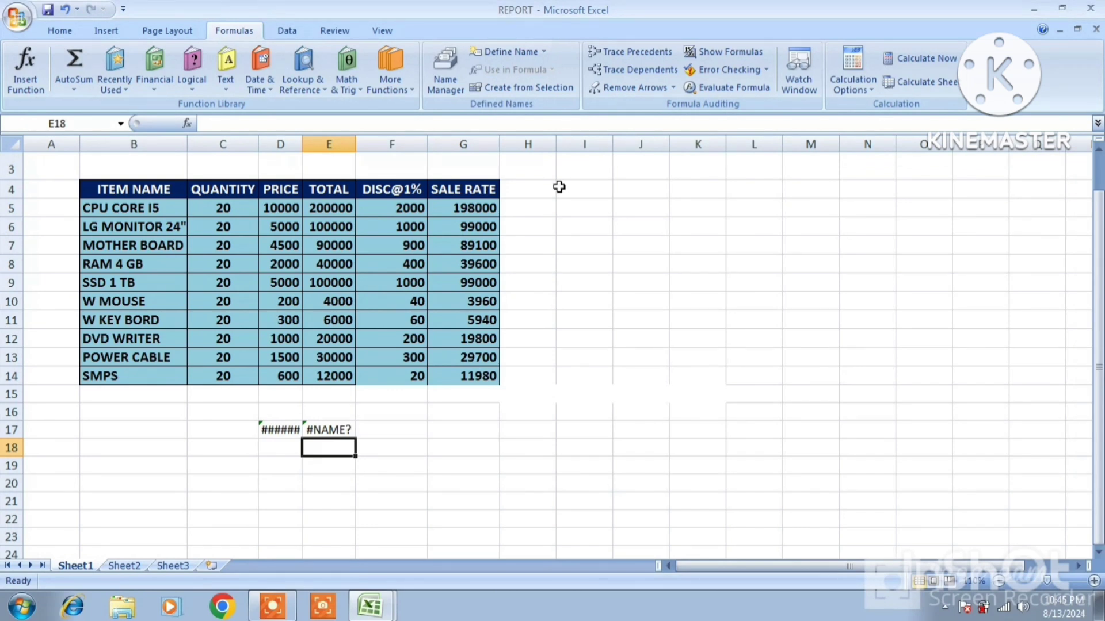
Create names from the table range B4:G14 using only the labels in its left column
{"action": "left_click_drag", "start_coordinate": [97, 189], "coordinate": [455, 371]}
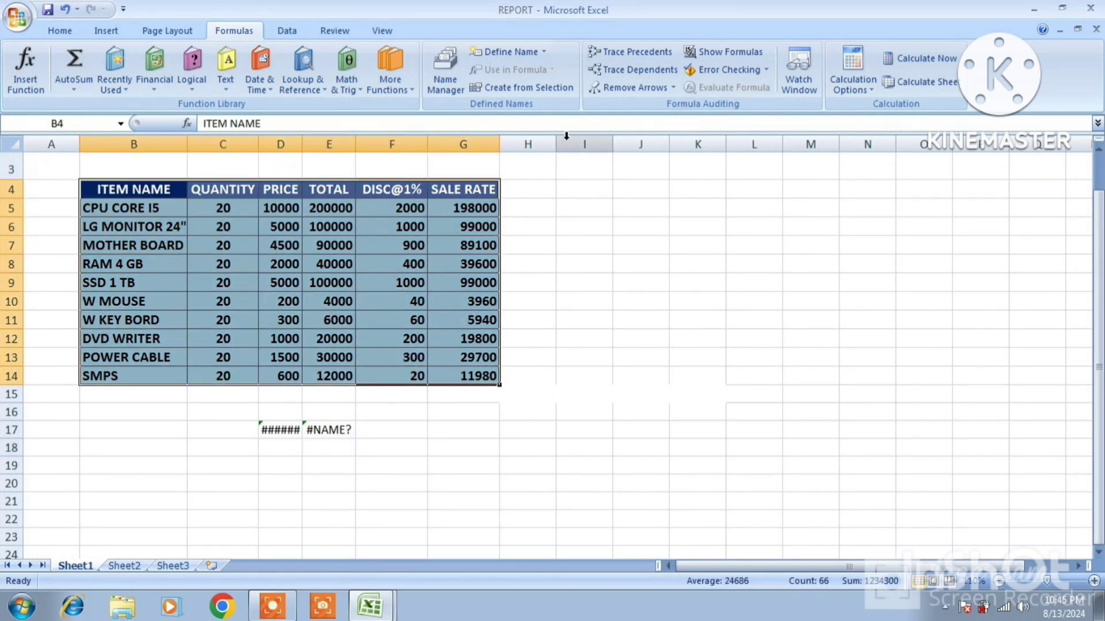
{"action": "left_click", "coordinate": [524, 87]}
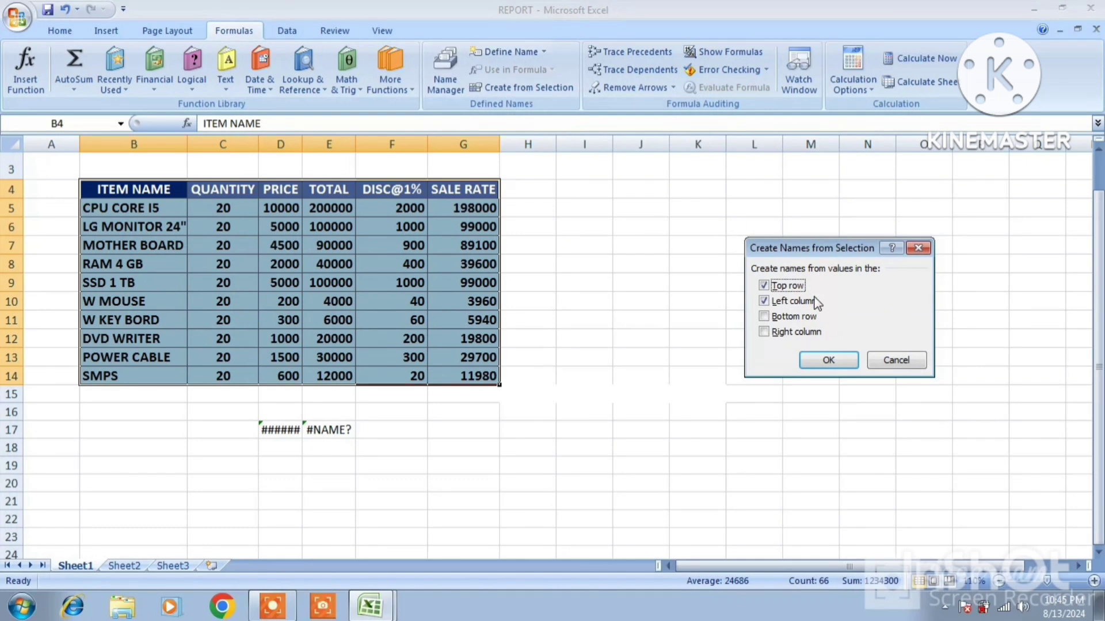
{"action": "left_click", "coordinate": [763, 286]}
{"action": "left_click", "coordinate": [827, 360]}
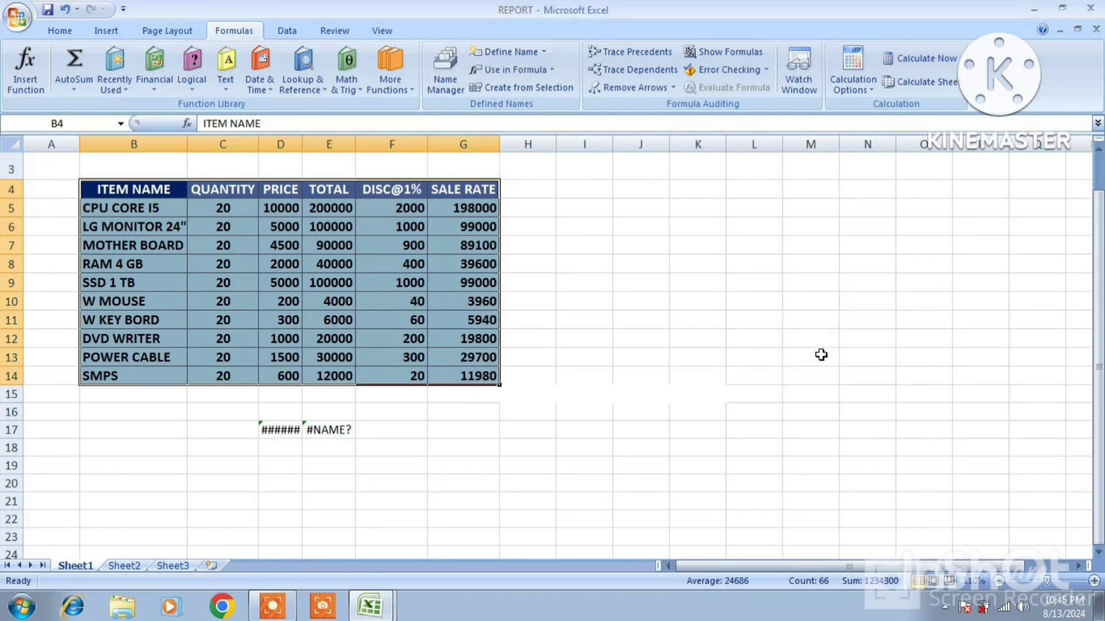
{"action": "left_click", "coordinate": [655, 394]}
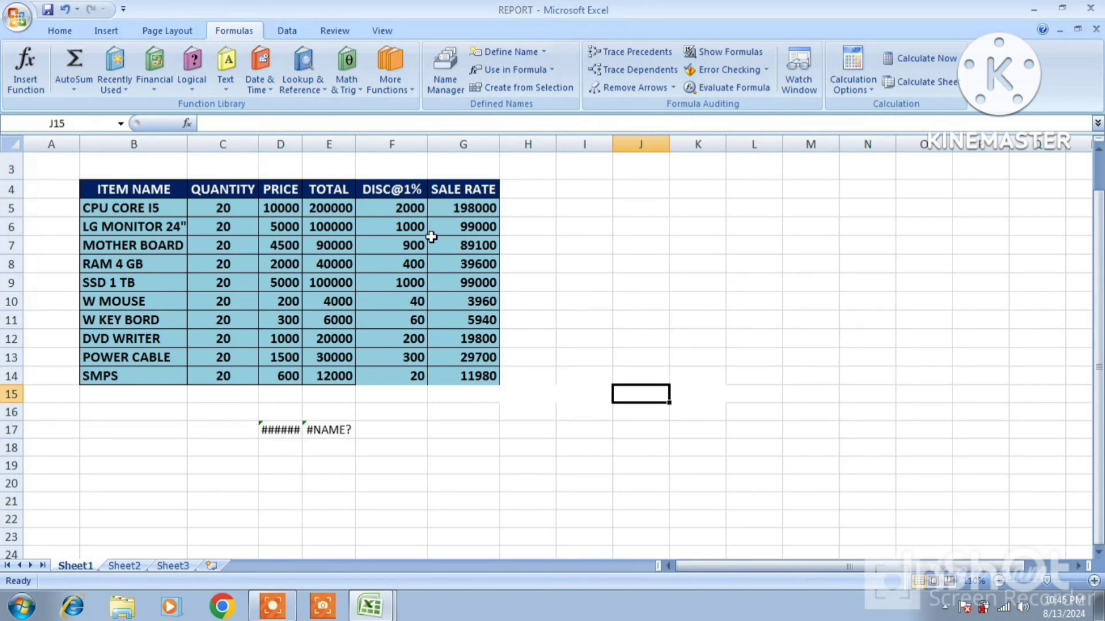
{"action": "left_click", "coordinate": [588, 254]}
{"action": "left_click", "coordinate": [587, 246]}
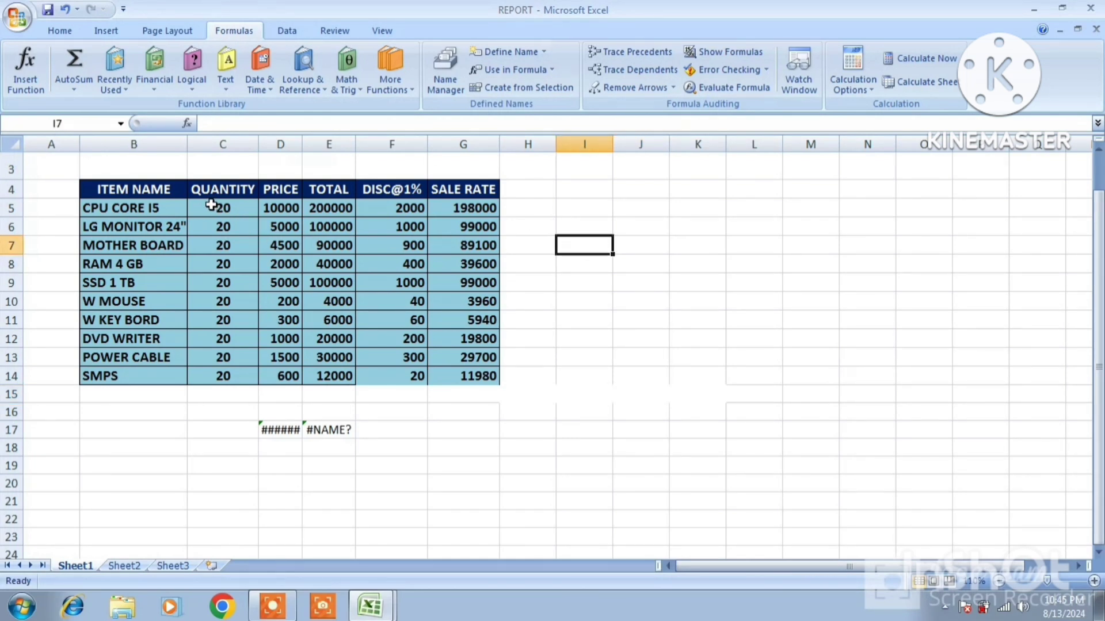
AutoSum each table row from C5:G14 into H5:H14 and enter the heading TOTAL in cell H4
{"action": "left_click_drag", "start_coordinate": [211, 205], "coordinate": [509, 373]}
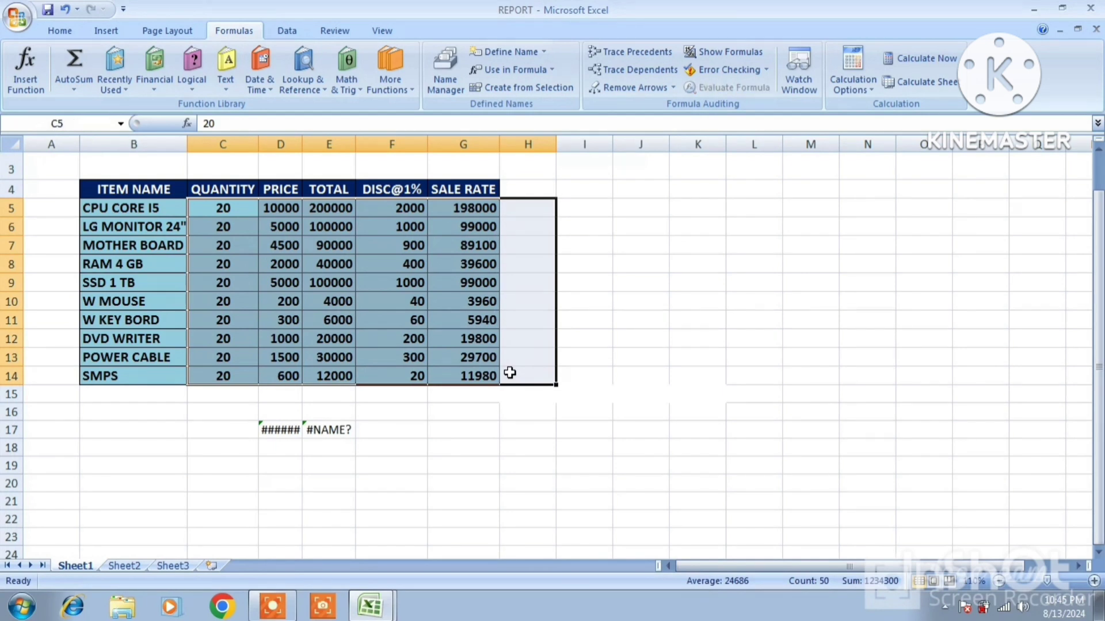
{"action": "left_click", "coordinate": [74, 63]}
{"action": "left_click", "coordinate": [537, 186]}
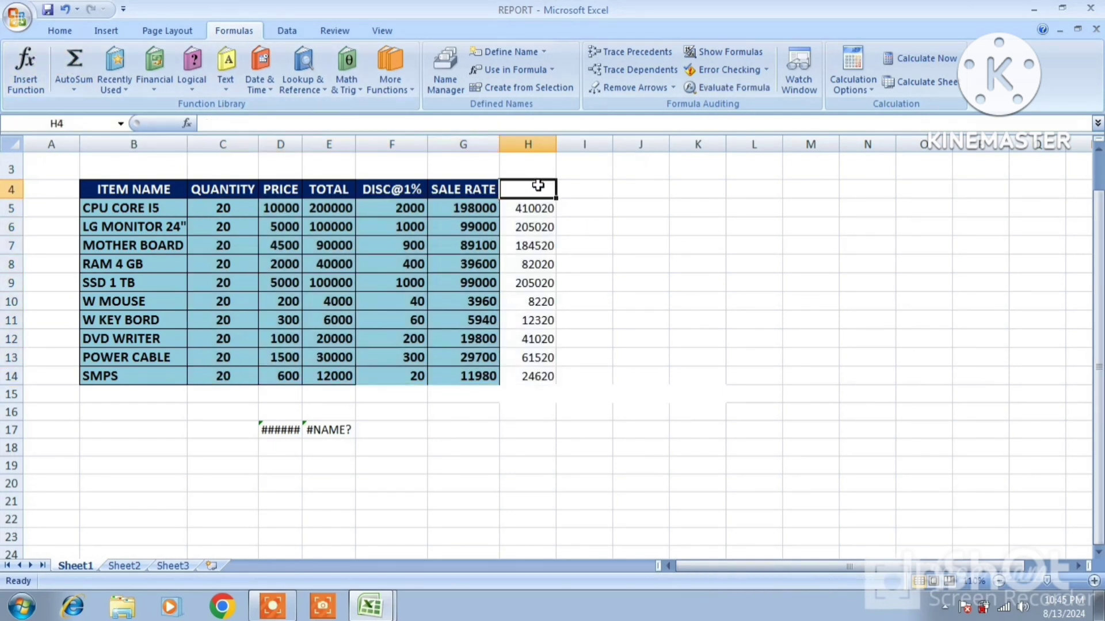
{"action": "type", "text": "TOTAL"}
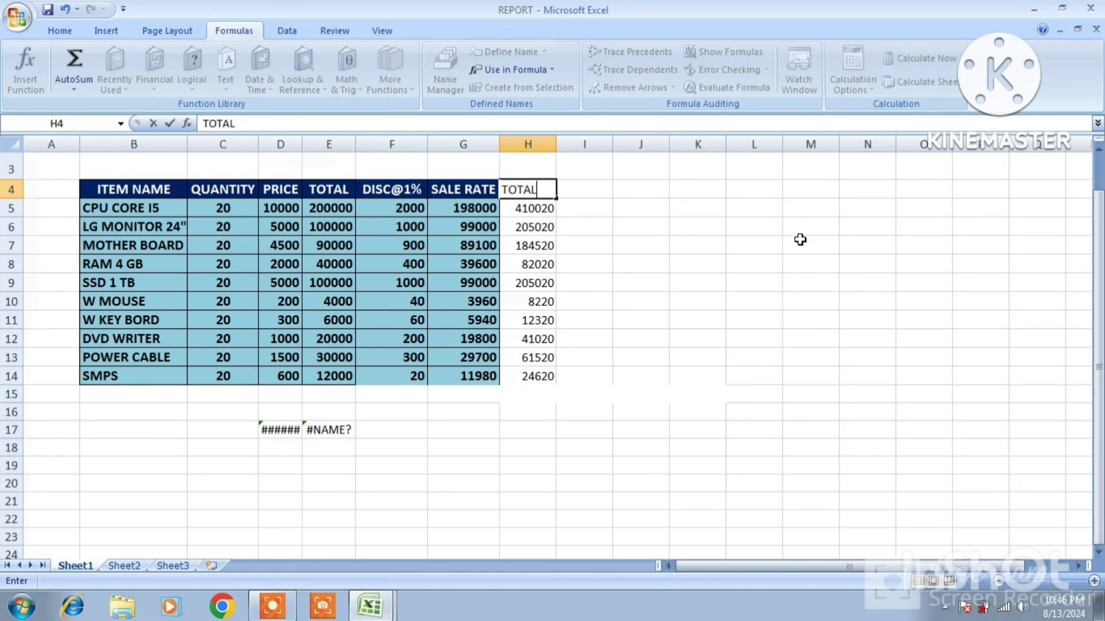
{"action": "left_click", "coordinate": [799, 242]}
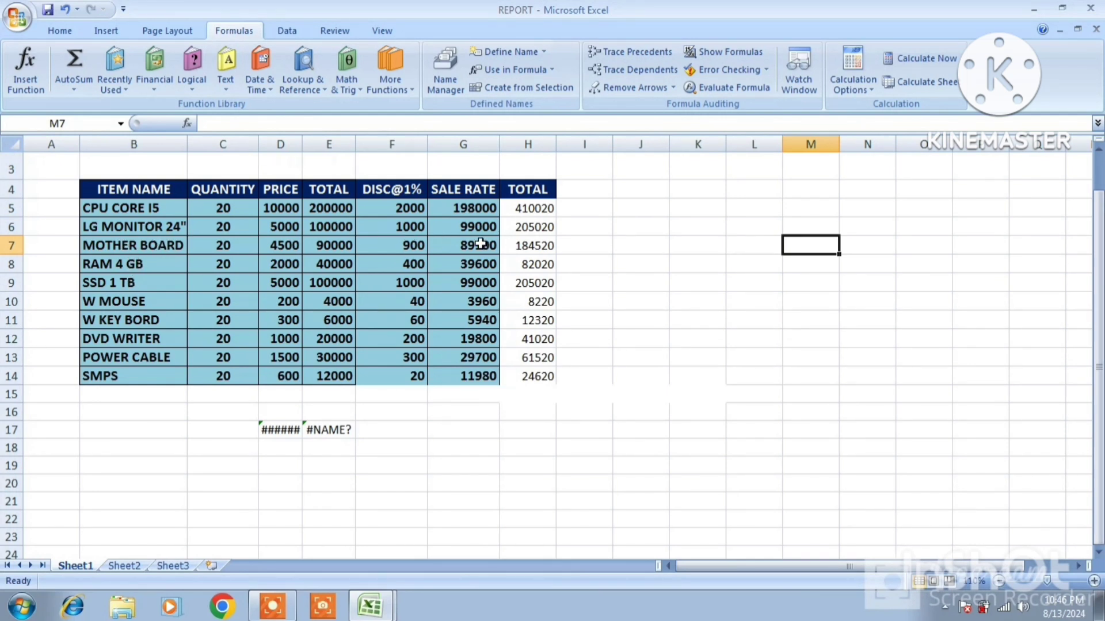
Enter the formula =SUM(MOTHER_BOARD) in cell J7, using the defined name for the MOTHER BOARD row
{"action": "left_click", "coordinate": [639, 247]}
{"action": "type", "text": "=SUM"}
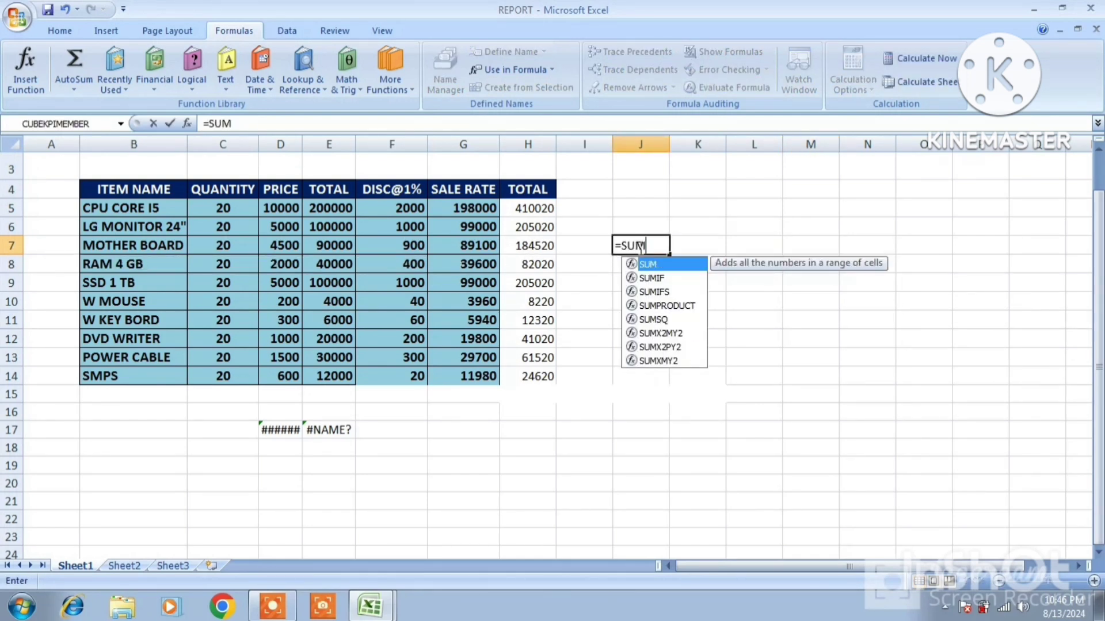
{"action": "type", "text": "("}
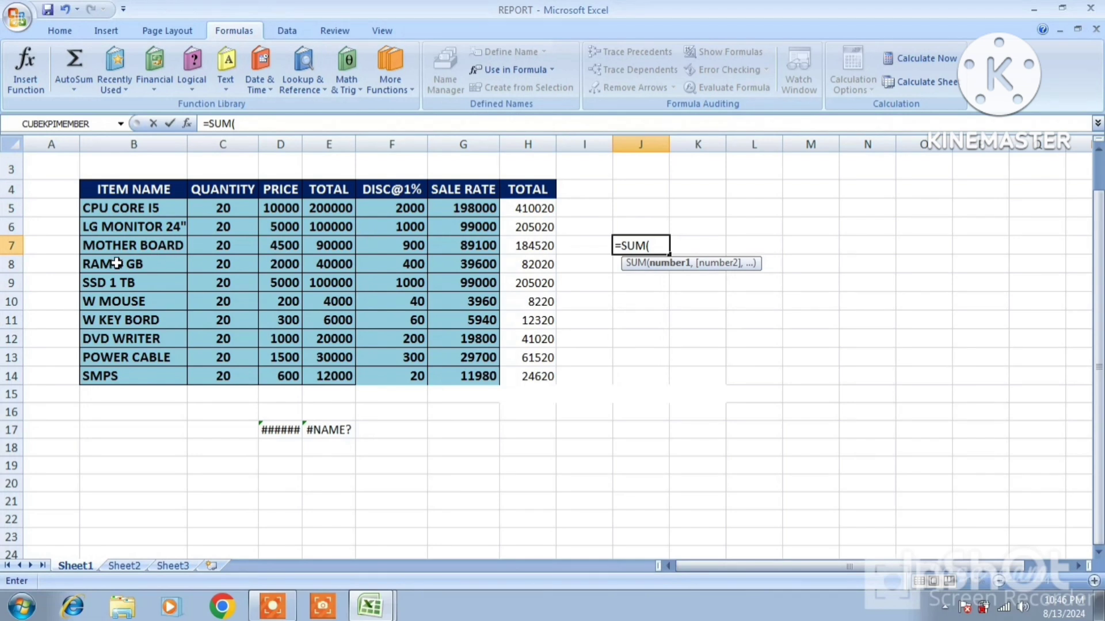
{"action": "type", "text": "M"}
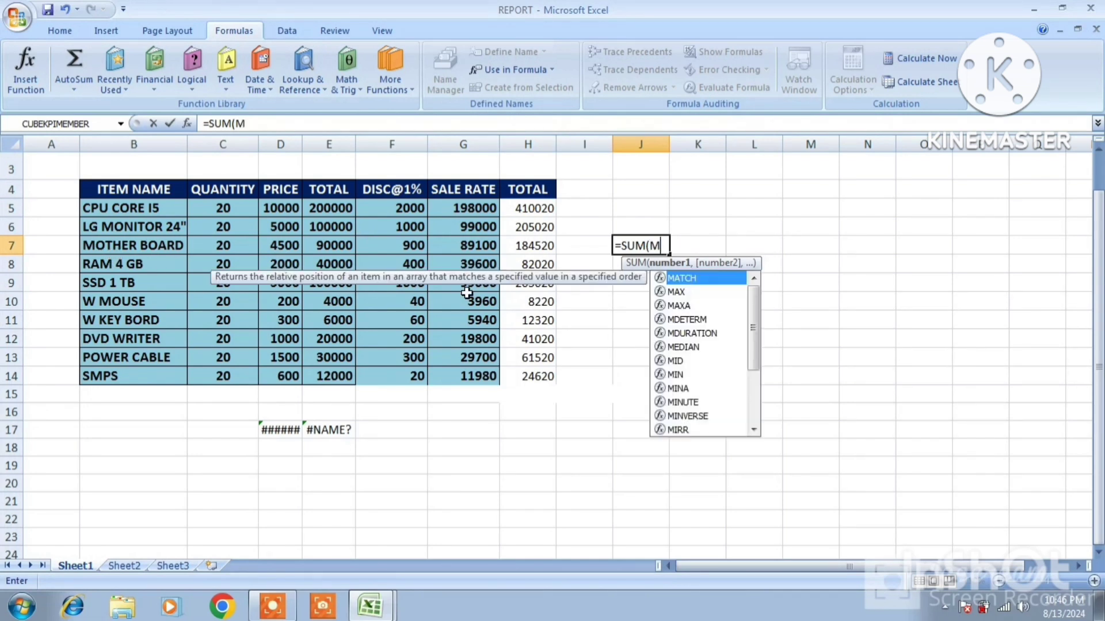
{"action": "type", "text": "OTHER"}
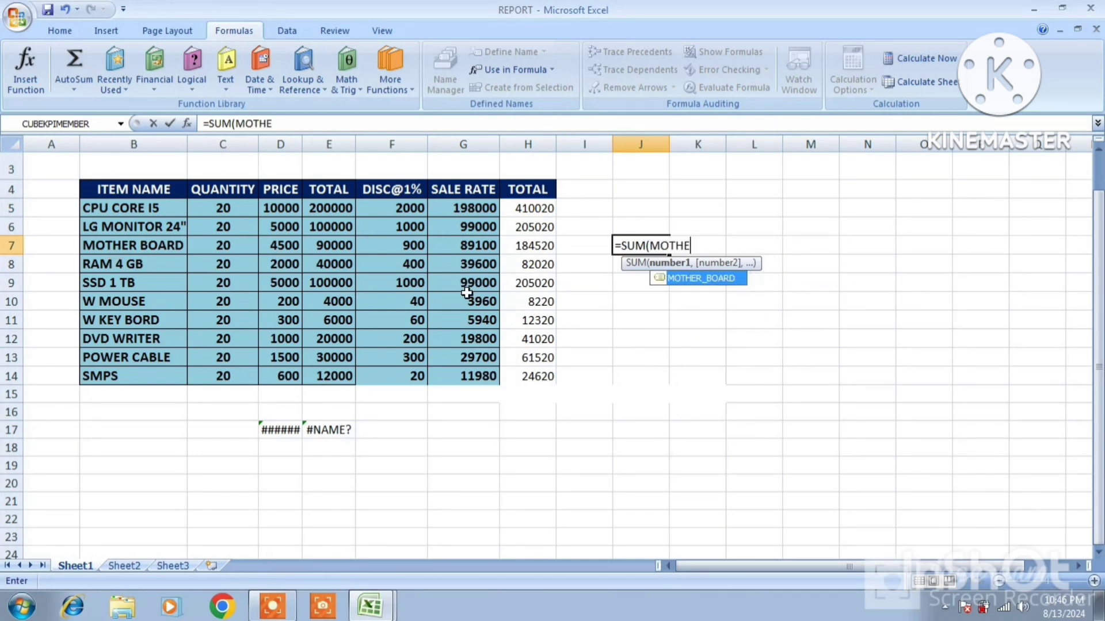
{"action": "double_click", "coordinate": [703, 282]}
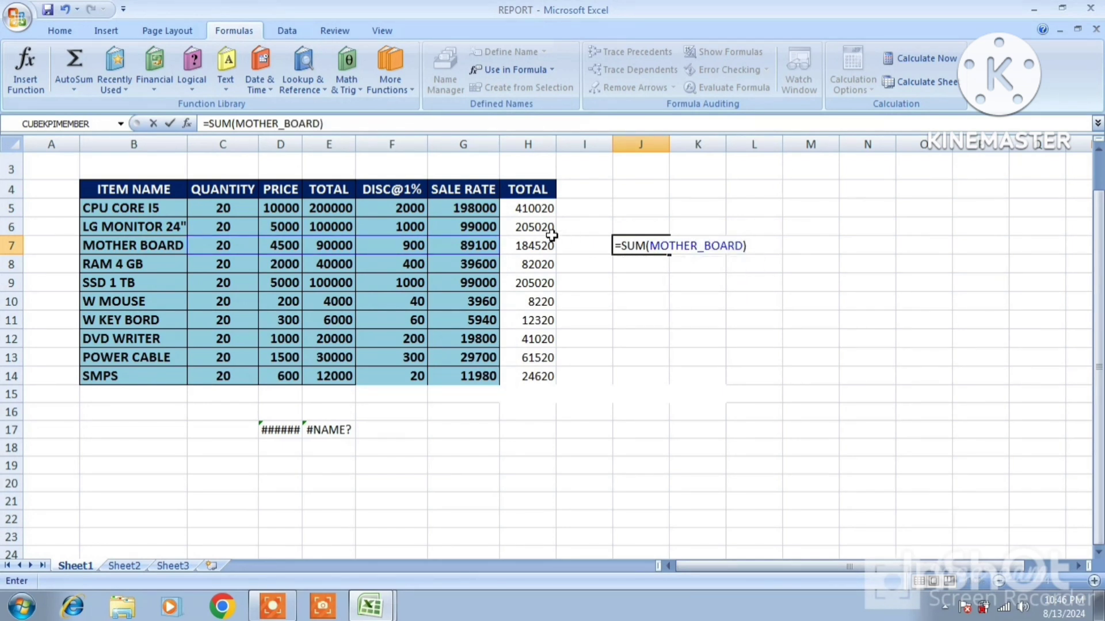
{"action": "key", "text": "Return"}
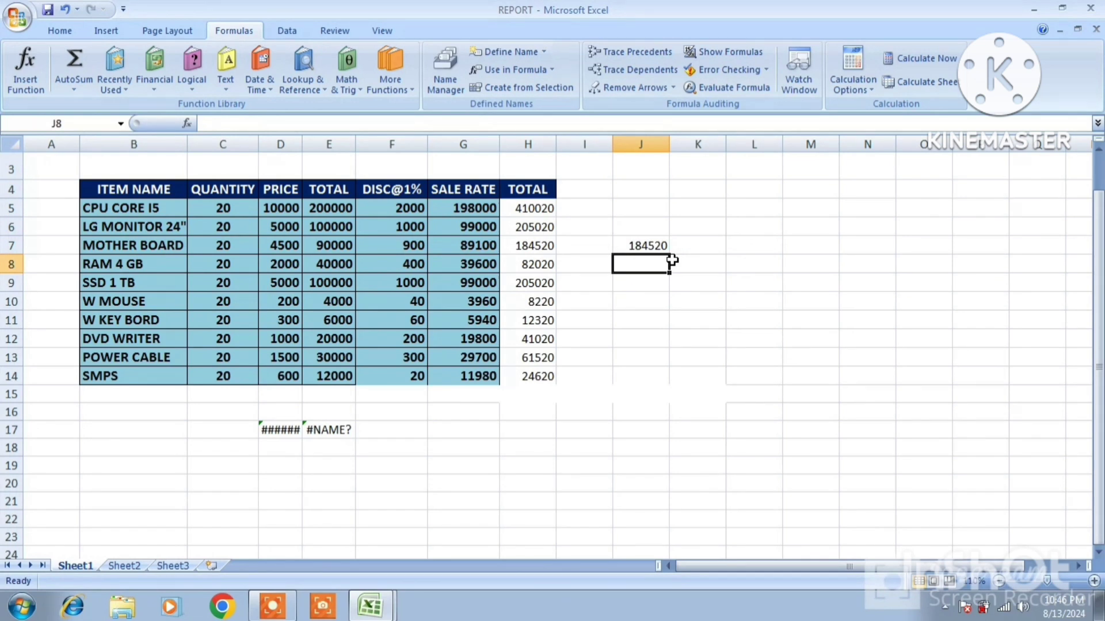
Enter the formula =SUM (SMPS) in cell J14, using the defined name for the SMPS row
{"action": "left_click", "coordinate": [631, 248]}
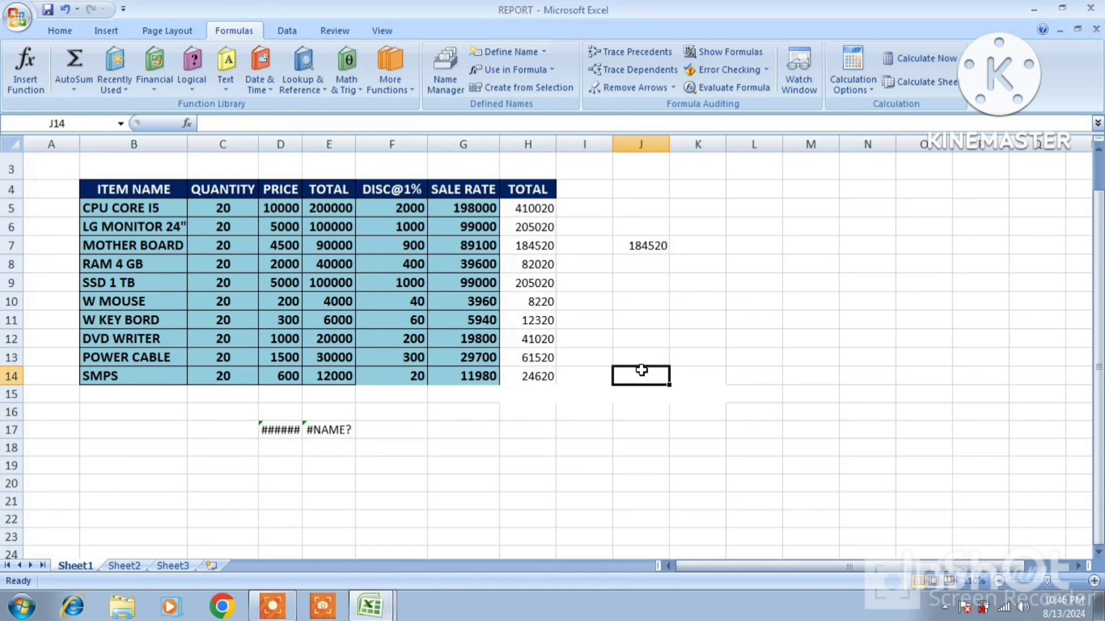
{"action": "type", "text": "=SUM"}
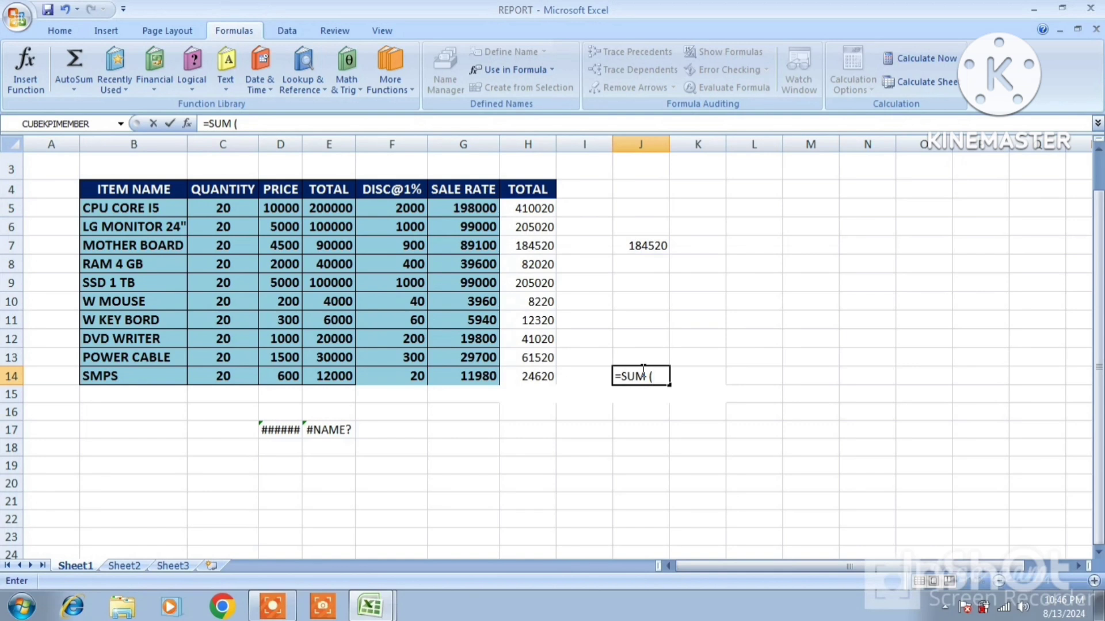
{"action": "type", "text": "(SMPS"}
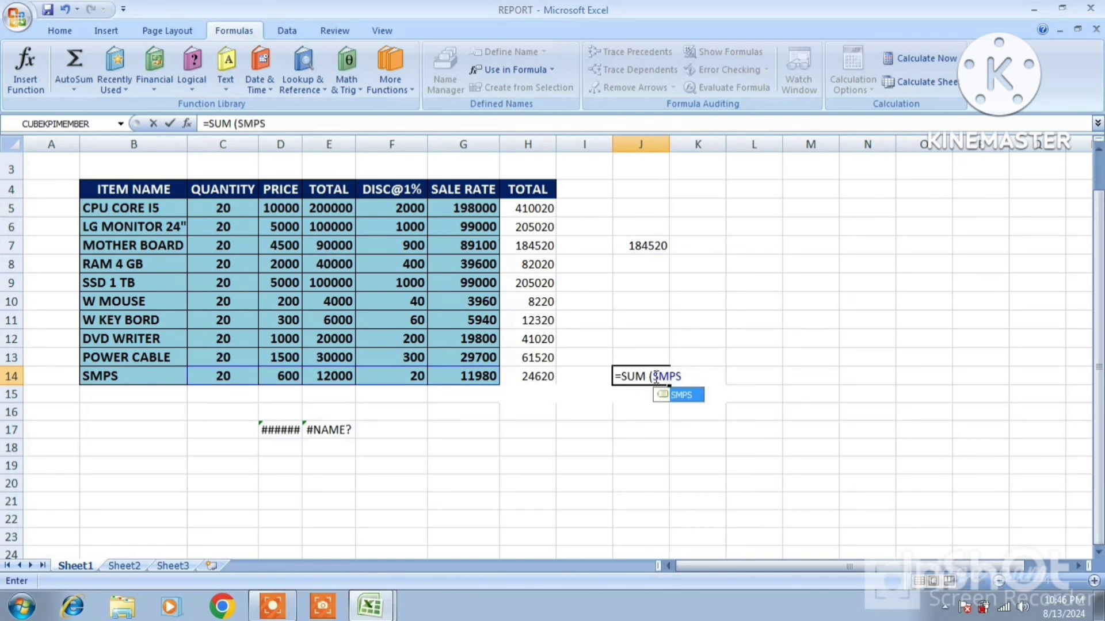
{"action": "double_click", "coordinate": [694, 398]}
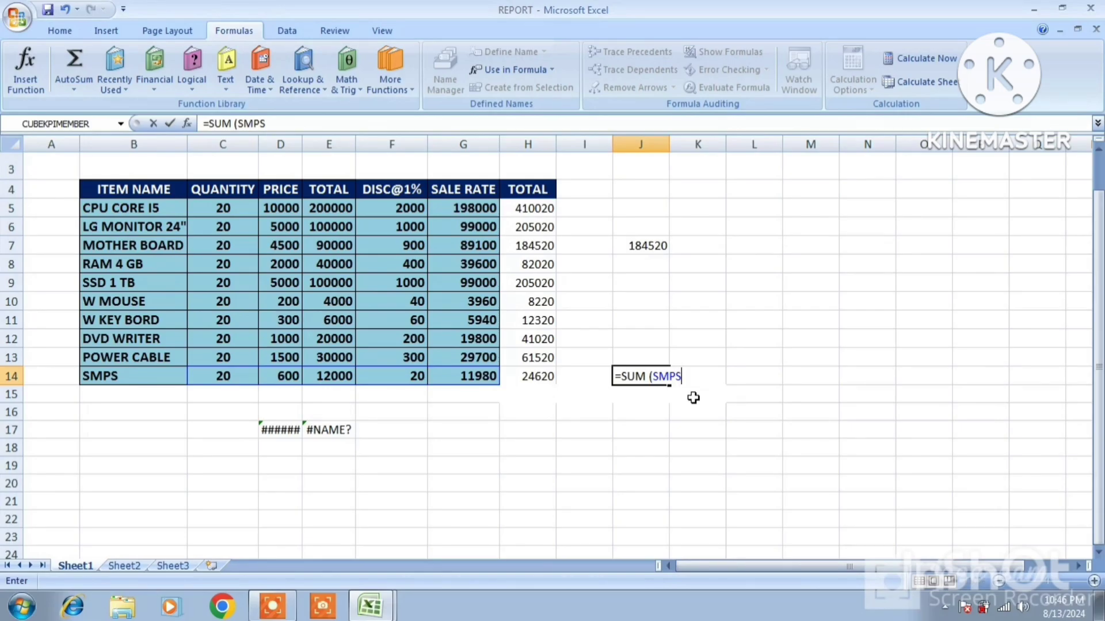
{"action": "type", "text": ")"}
{"action": "key", "text": "Return"}
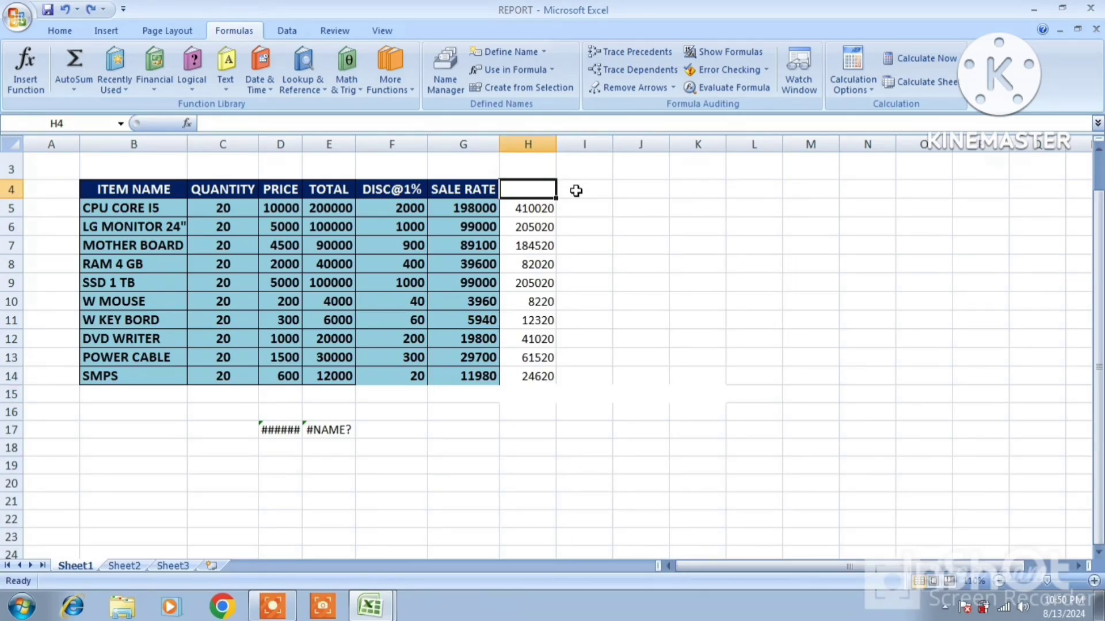
Clear the contents of H4:I14, removing the row totals beside the table
{"action": "left_click", "coordinate": [575, 191]}
{"action": "left_click_drag", "start_coordinate": [575, 191], "coordinate": [533, 368]}
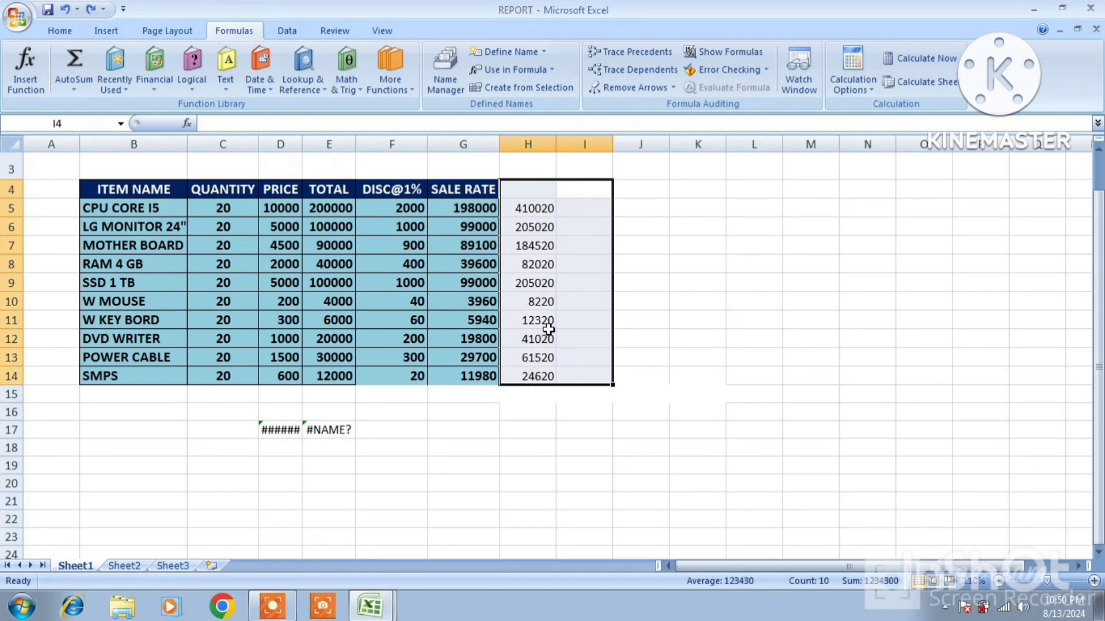
{"action": "right_click", "coordinate": [549, 327]}
{"action": "left_click", "coordinate": [609, 190]}
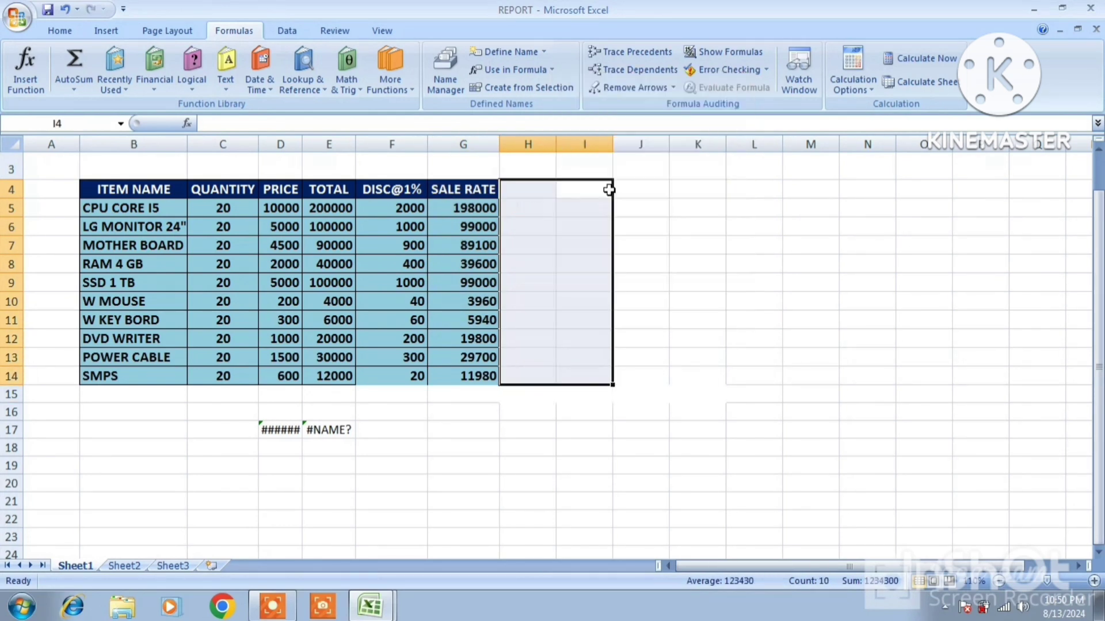
Clear the contents of cells C17:E17 below the table
{"action": "left_click_drag", "start_coordinate": [242, 422], "coordinate": [345, 423]}
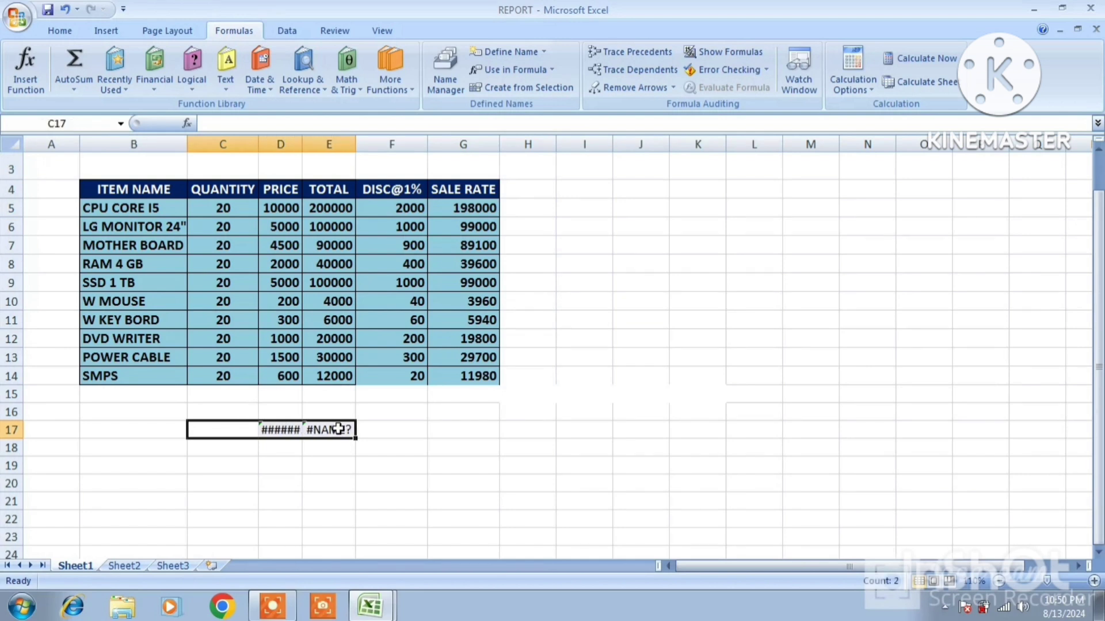
{"action": "right_click", "coordinate": [259, 432]}
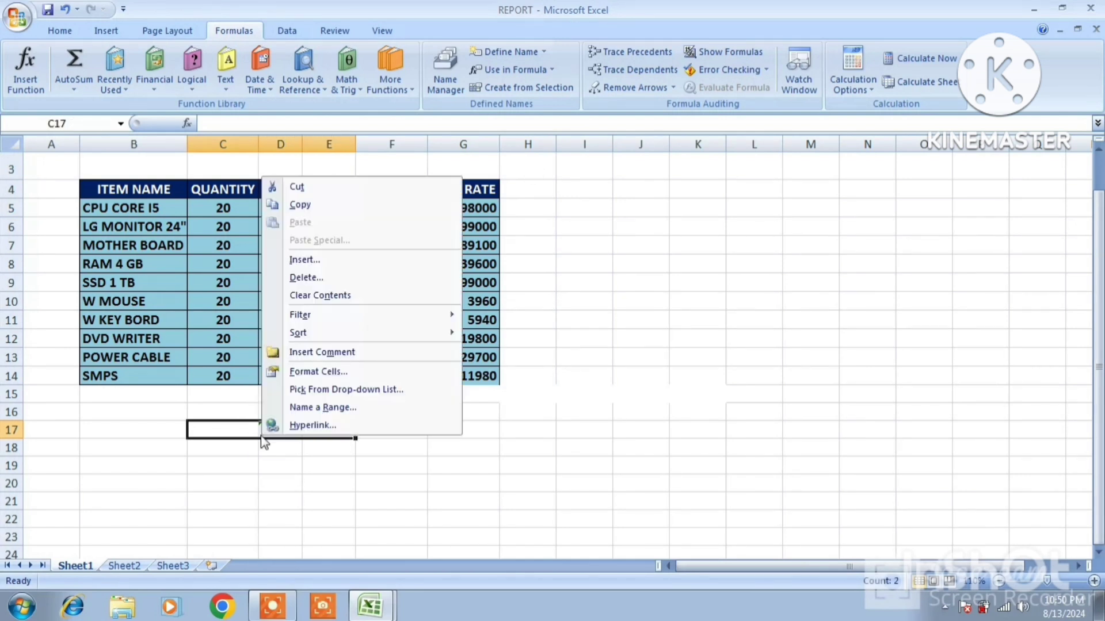
{"action": "left_click", "coordinate": [316, 295]}
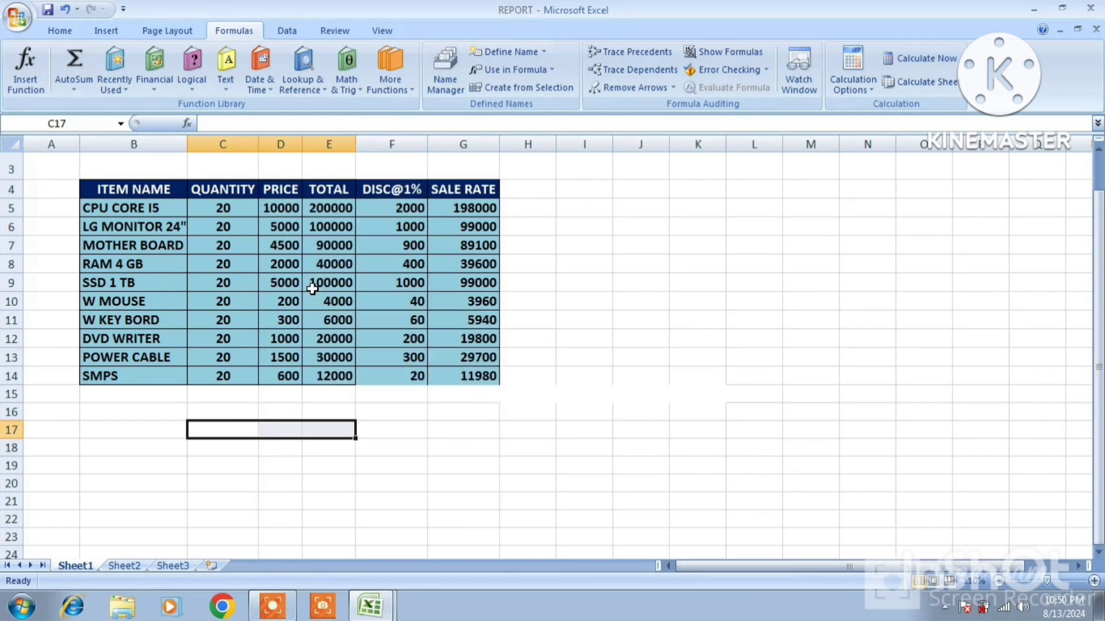
{"action": "left_click", "coordinate": [685, 410]}
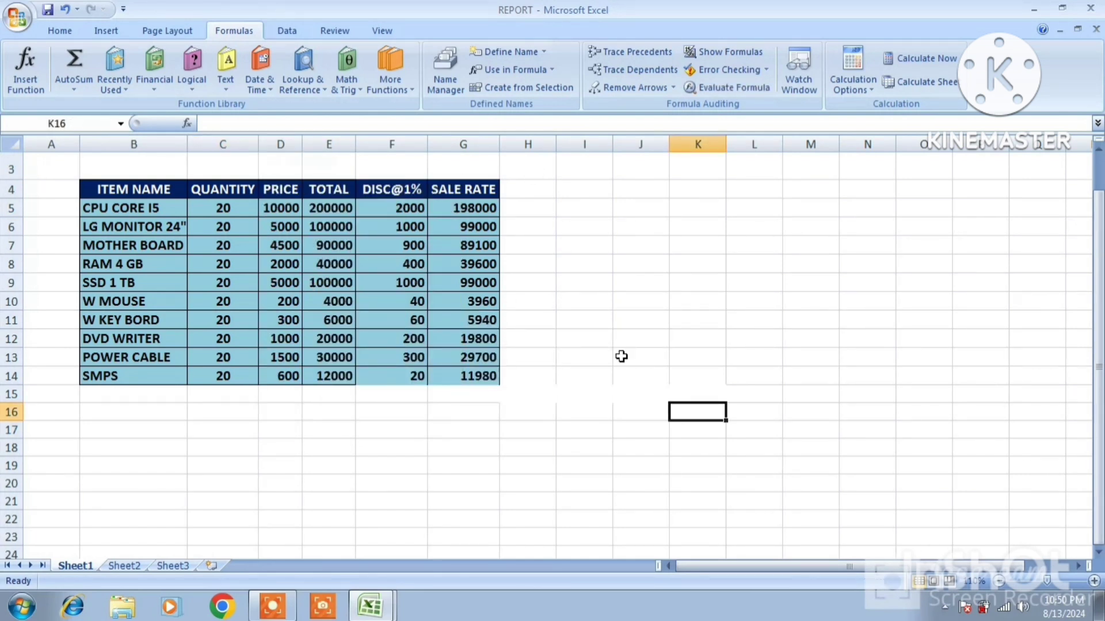
Delete all the defined names, from CPU_CORE_I5 to W_MOUSE, in the Name Manager and close it
{"action": "left_click", "coordinate": [447, 87]}
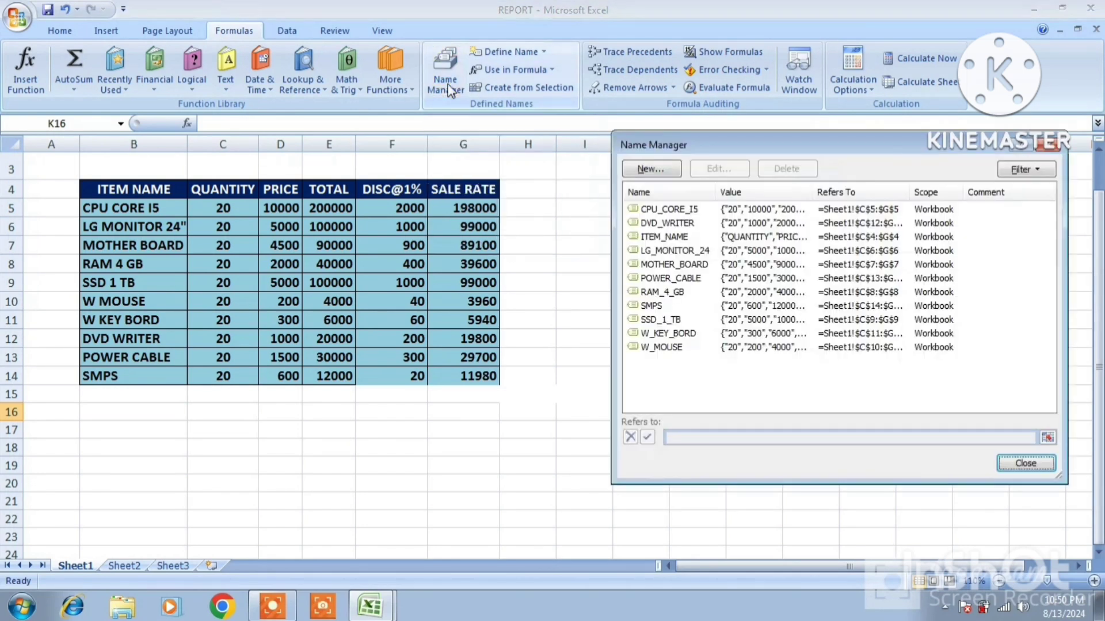
{"action": "left_click_drag", "start_coordinate": [735, 371], "coordinate": [672, 209]}
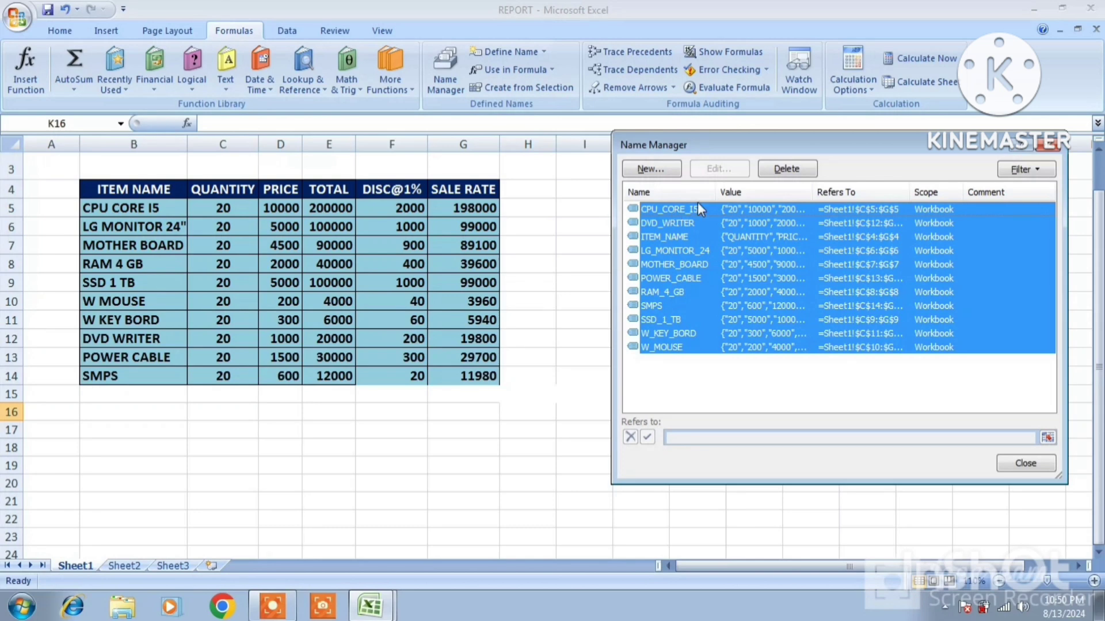
{"action": "left_click", "coordinate": [787, 169]}
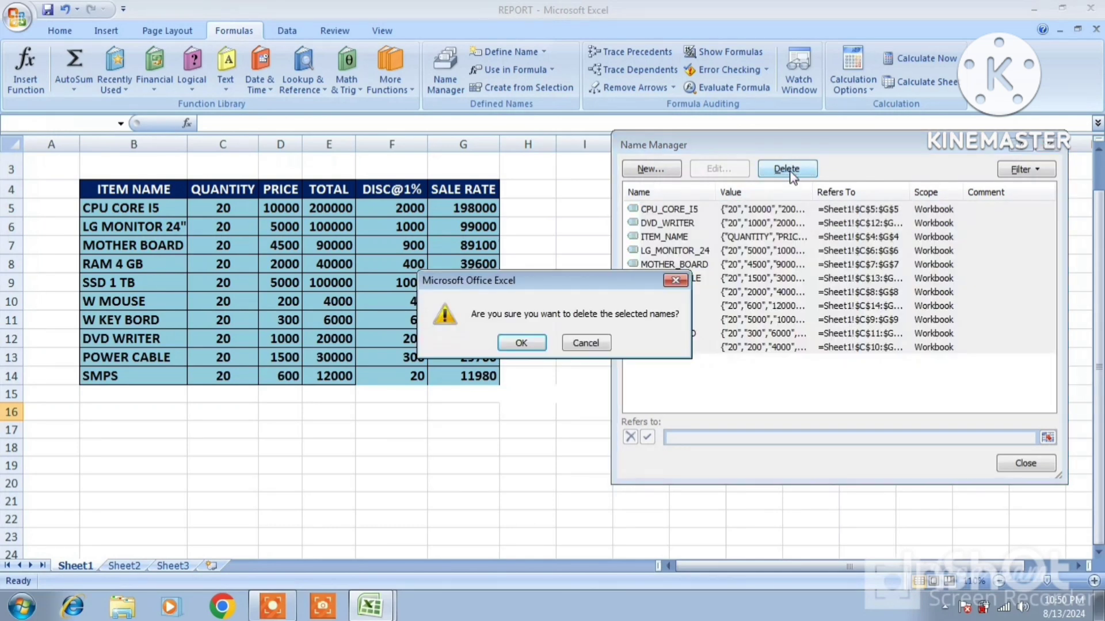
{"action": "left_click", "coordinate": [521, 342]}
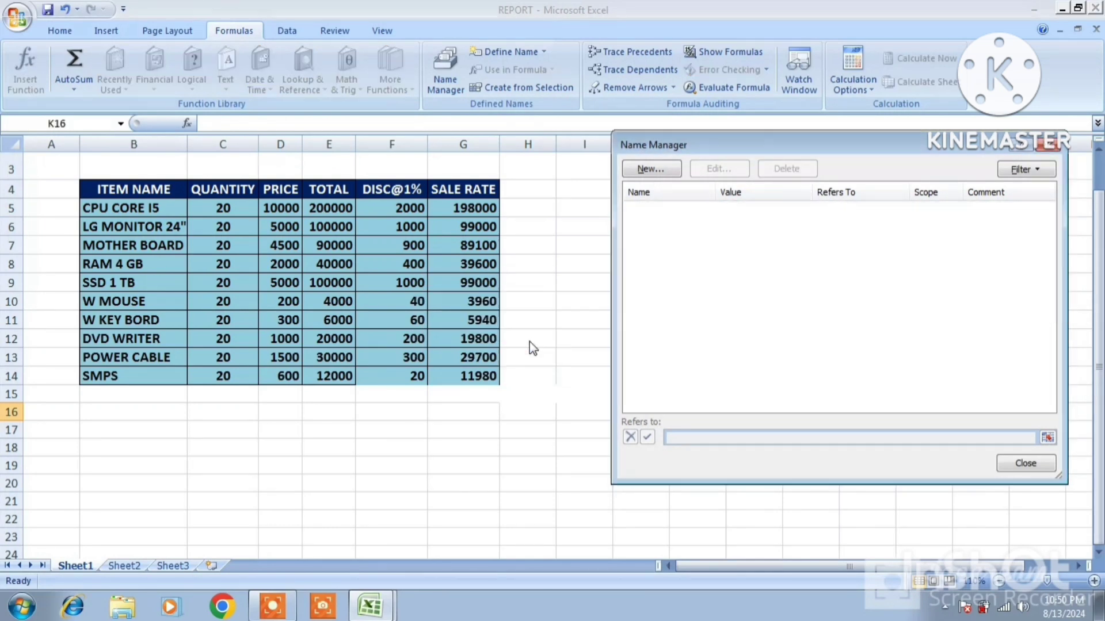
{"action": "left_click", "coordinate": [1051, 152]}
{"action": "left_click", "coordinate": [696, 246]}
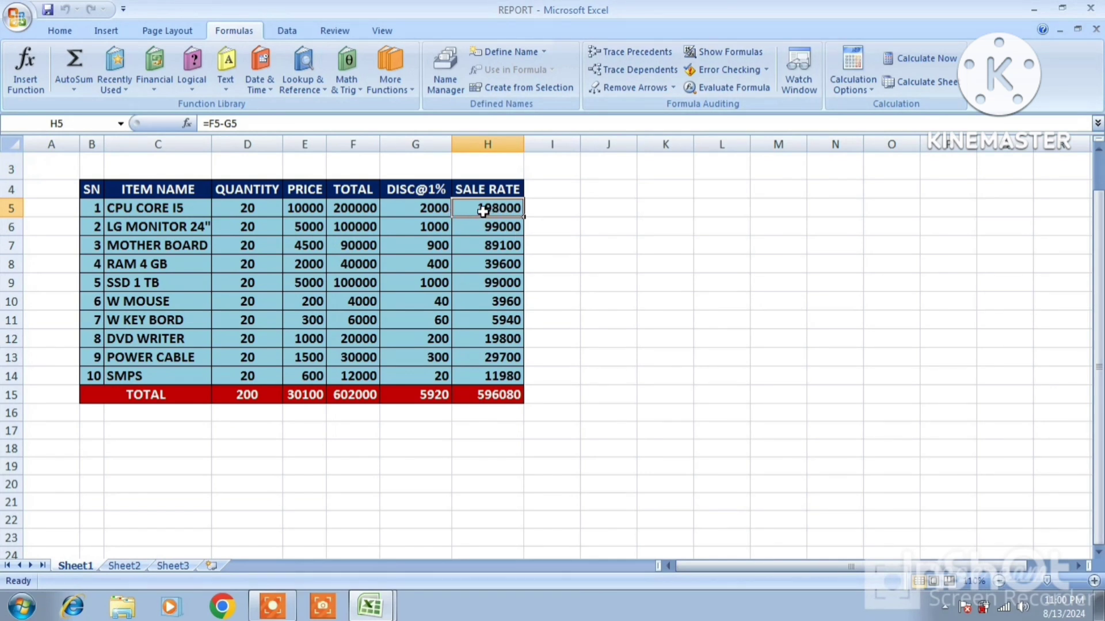
Trace the precedents and the dependents of cell H5, the sale rate of CPU CORE I5
{"action": "left_click", "coordinate": [353, 210]}
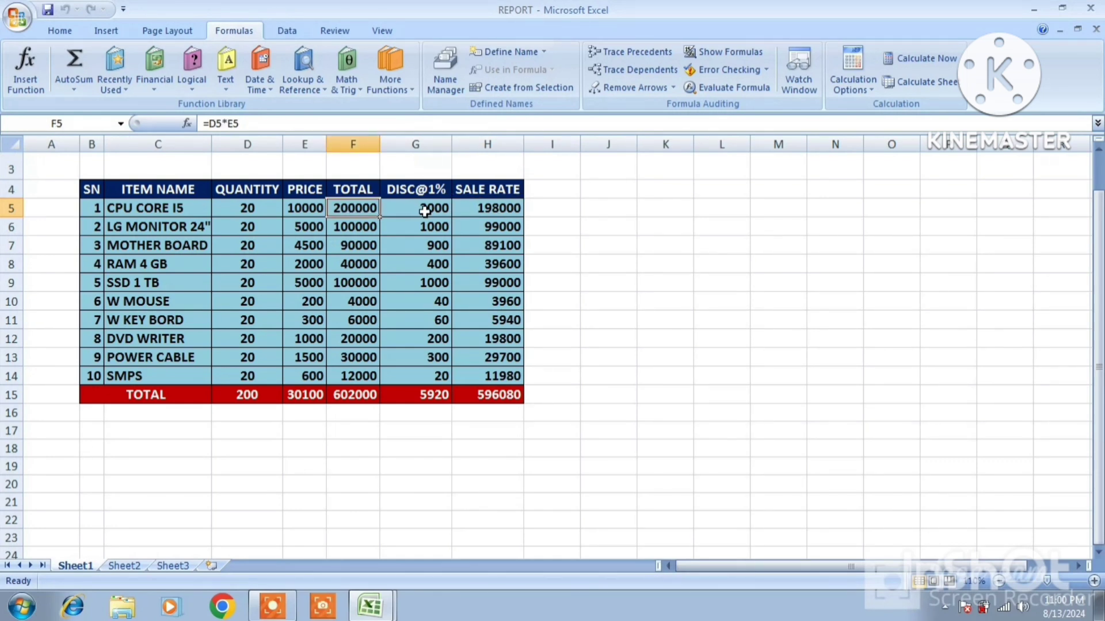
{"action": "left_click", "coordinate": [496, 208]}
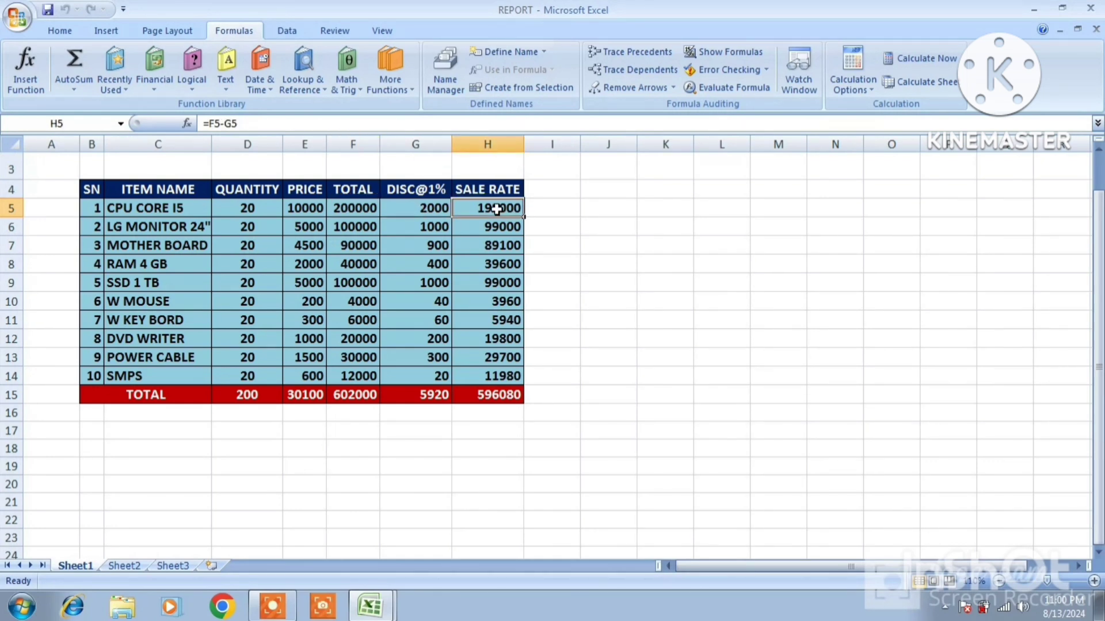
{"action": "left_click", "coordinate": [624, 56]}
{"action": "left_click", "coordinate": [633, 70]}
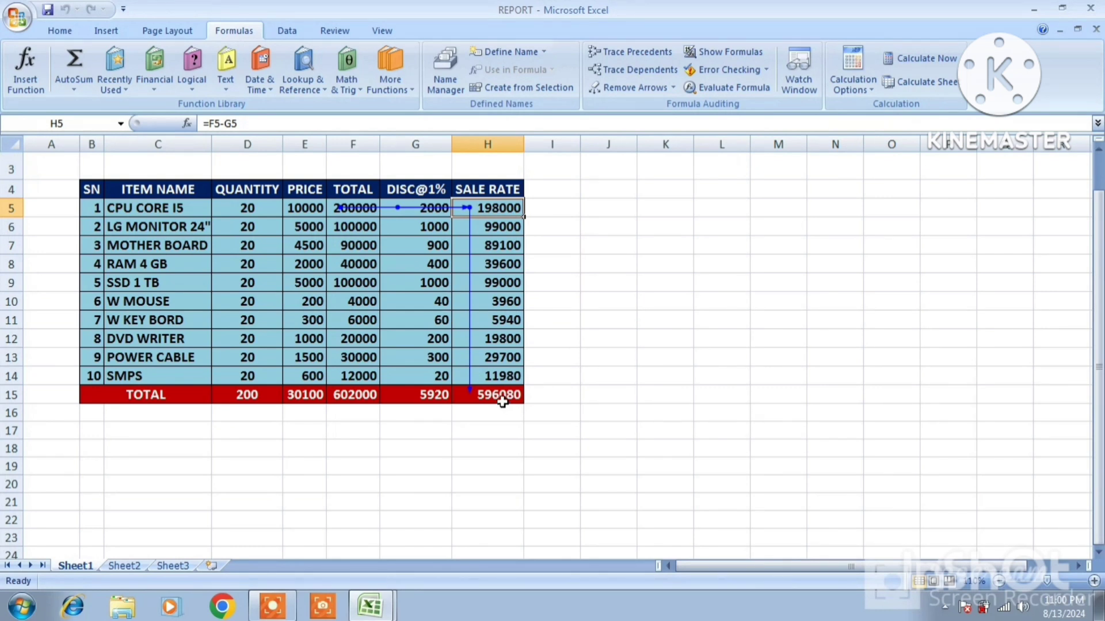
Enter the formula =SUM(H5+H7+H9+H11+H13) in cell M9, adding alternate sale rates
{"action": "left_click", "coordinate": [784, 283]}
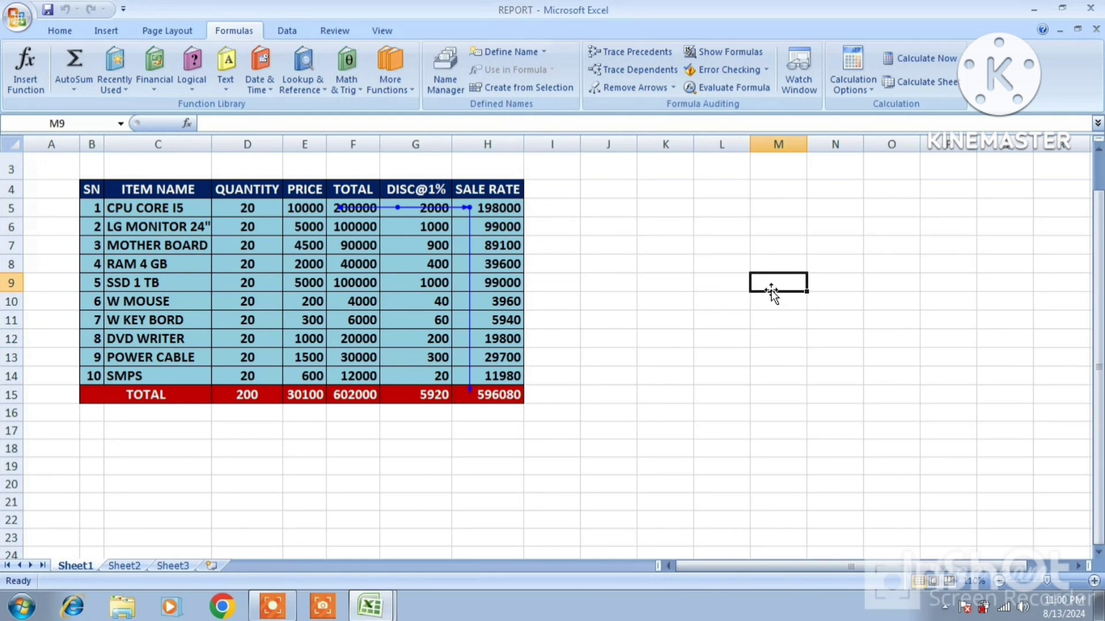
{"action": "type", "text": "="}
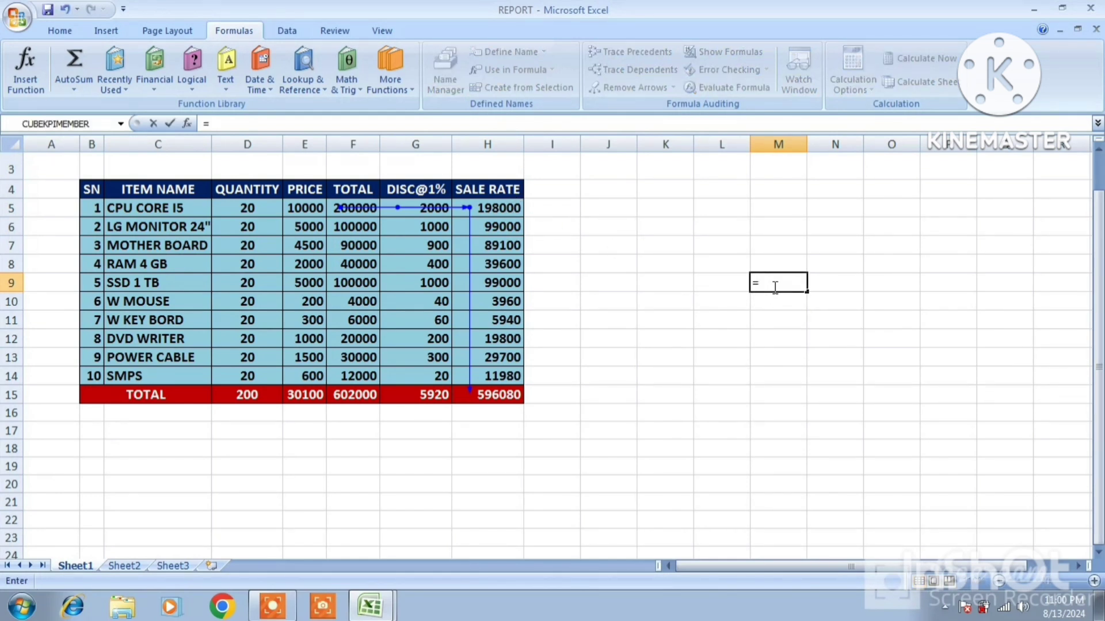
{"action": "type", "text": "SUM"}
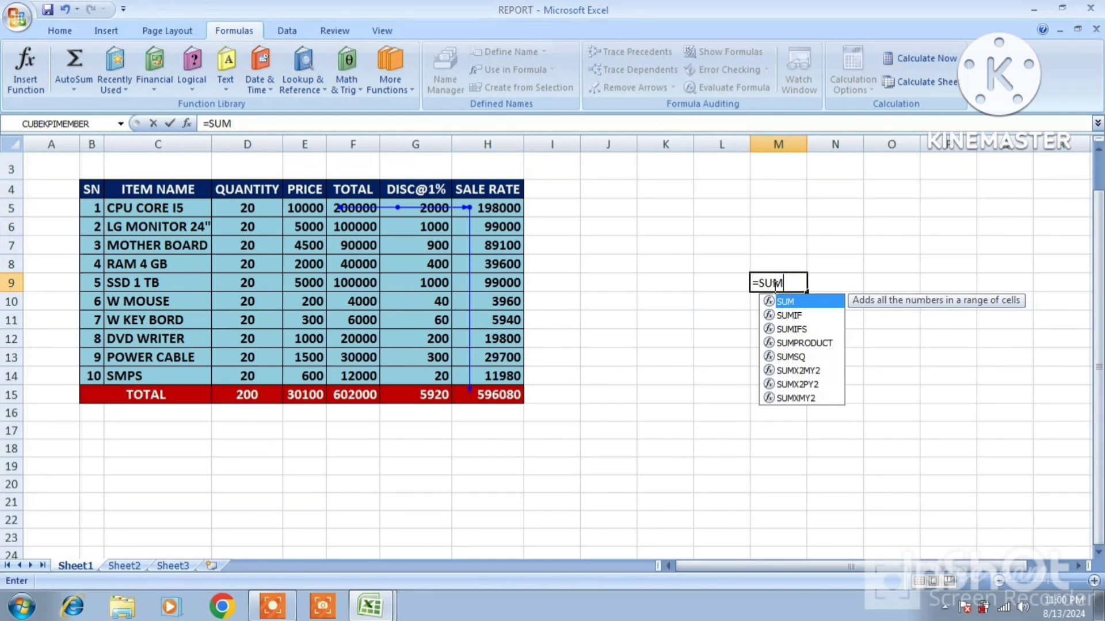
{"action": "type", "text": "("}
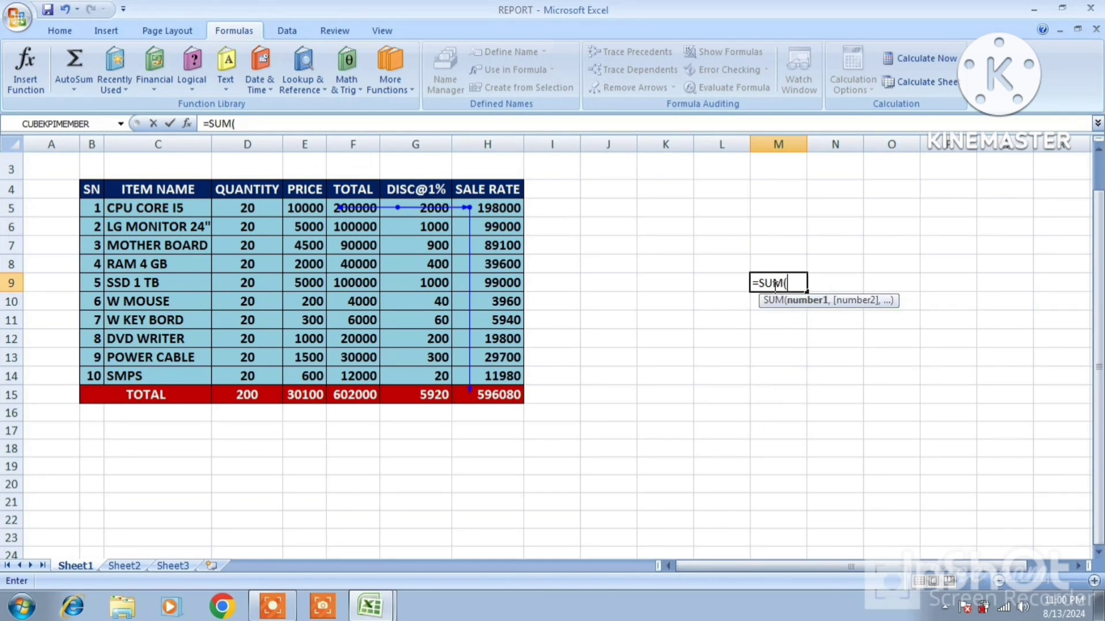
{"action": "left_click", "coordinate": [508, 209]}
{"action": "type", "text": "+"}
{"action": "left_click", "coordinate": [499, 248]}
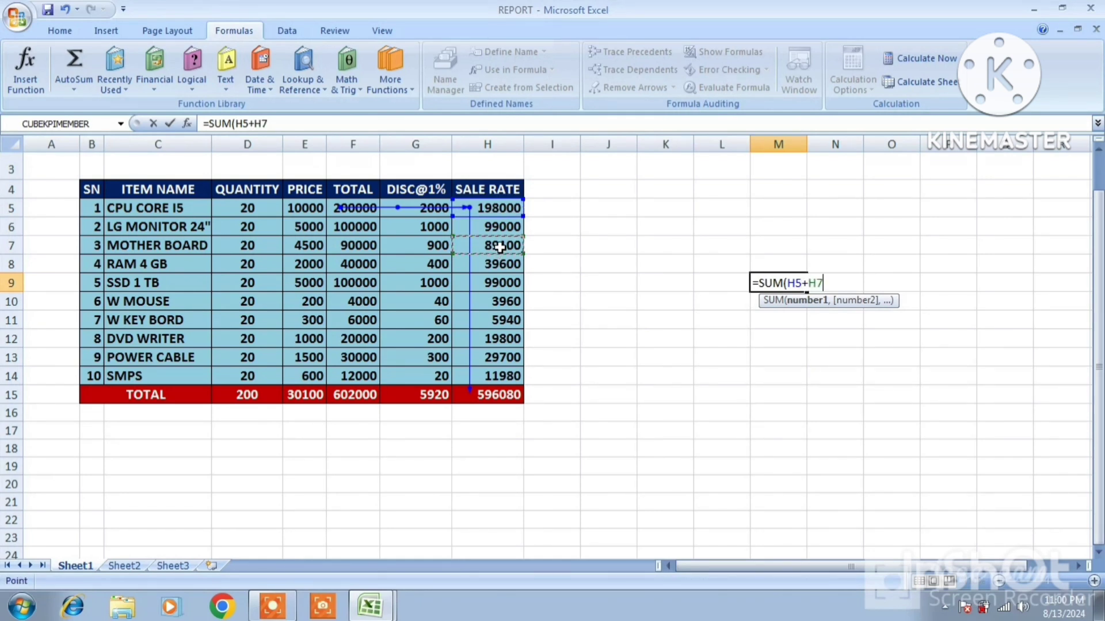
{"action": "type", "text": "+"}
{"action": "left_click", "coordinate": [502, 282]}
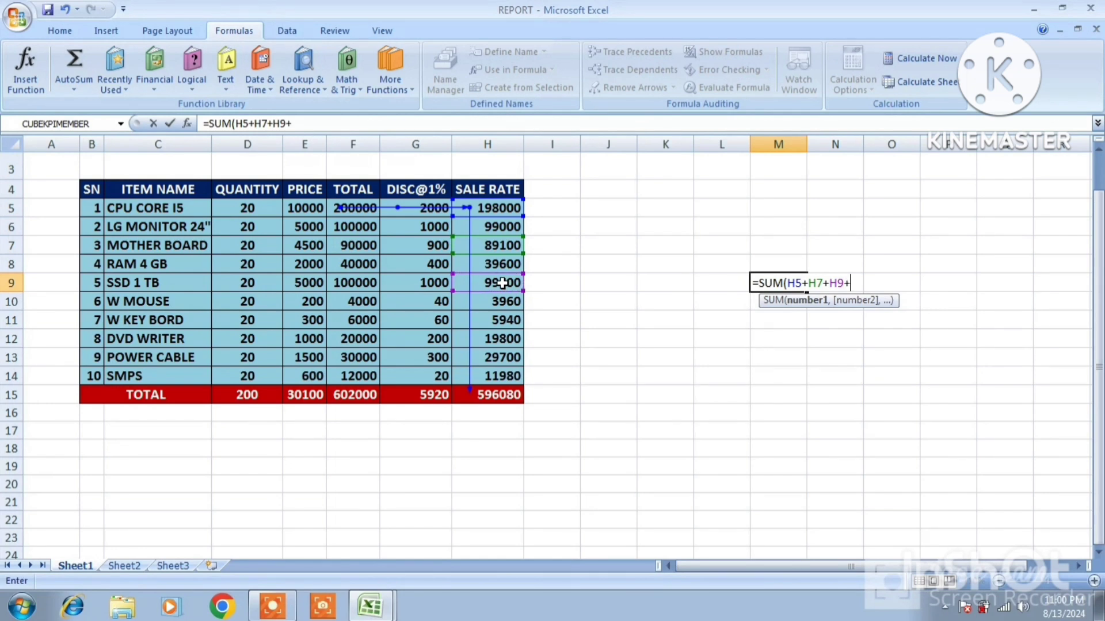
{"action": "left_click", "coordinate": [504, 322]}
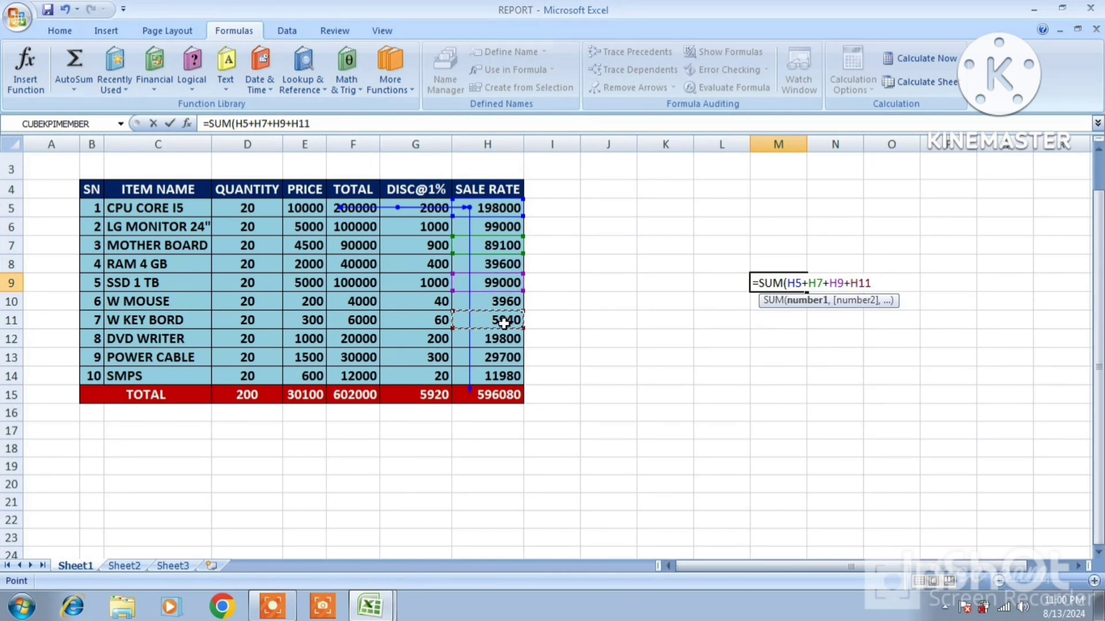
{"action": "type", "text": "+"}
{"action": "left_click", "coordinate": [505, 357]}
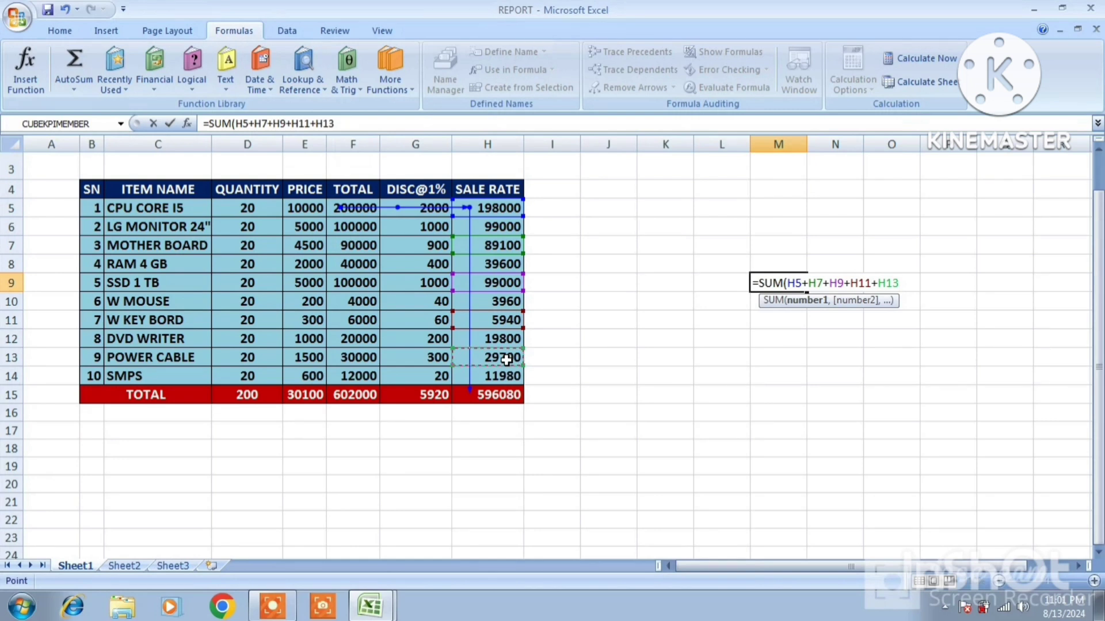
{"action": "type", "text": ")"}
{"action": "key", "text": "Return"}
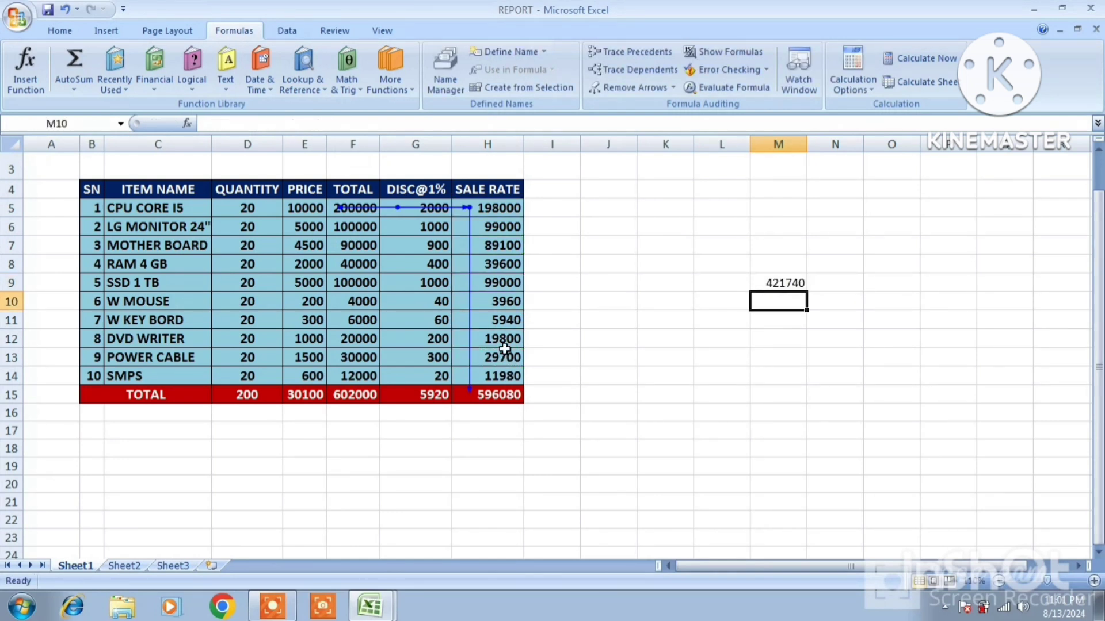
Trace the precedents of cell M9 and inspect the cell references in its formula
{"action": "left_click", "coordinate": [787, 284]}
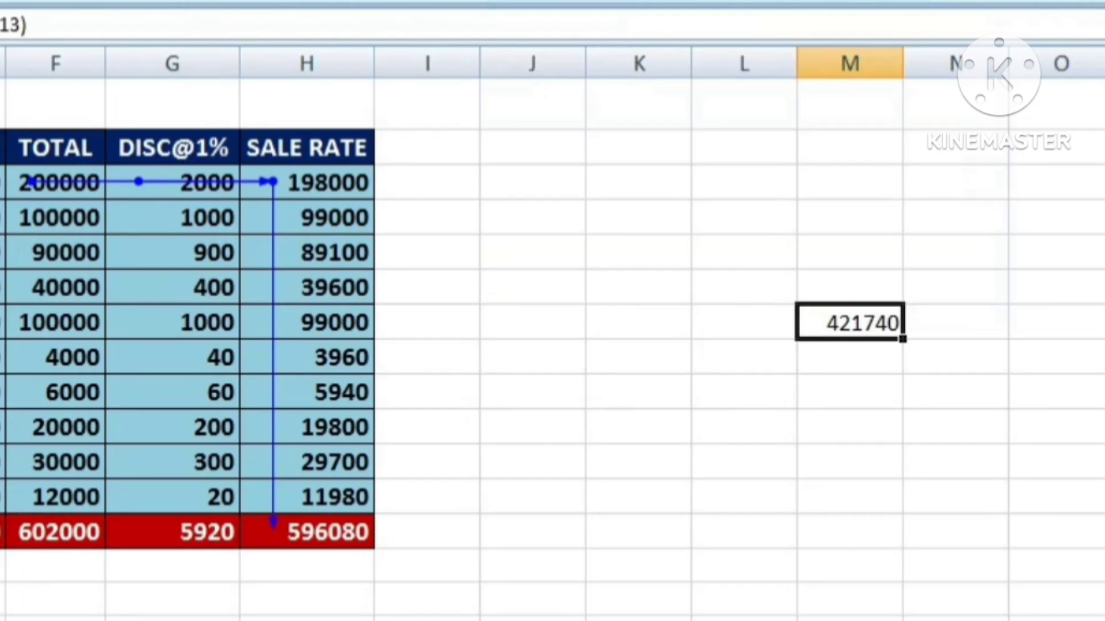
{"action": "left_click", "coordinate": [631, 53]}
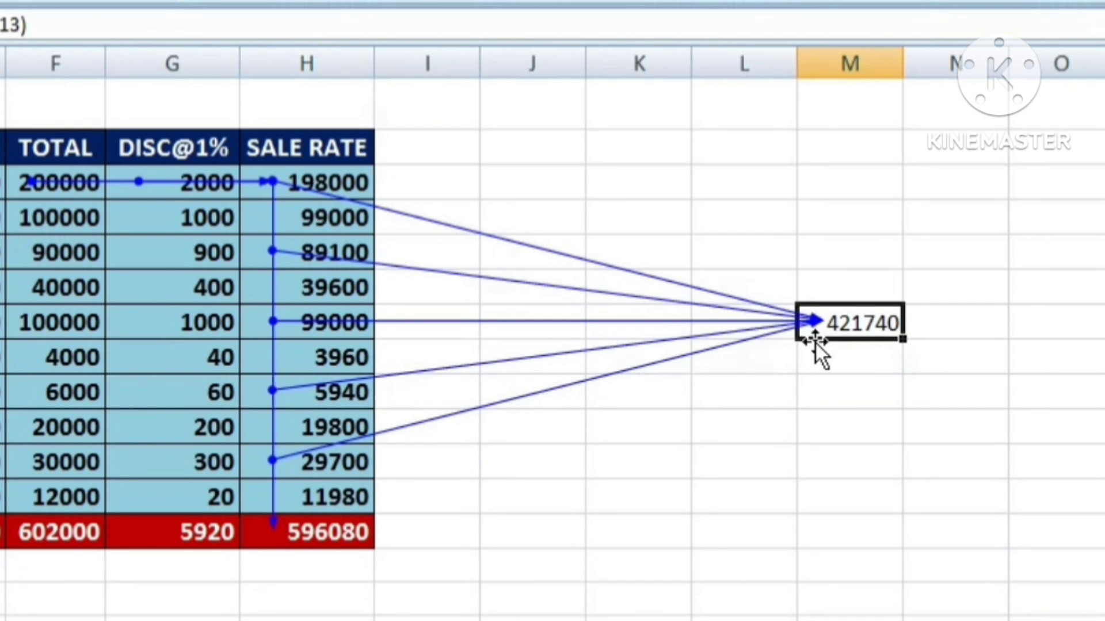
{"action": "double_click", "coordinate": [880, 322]}
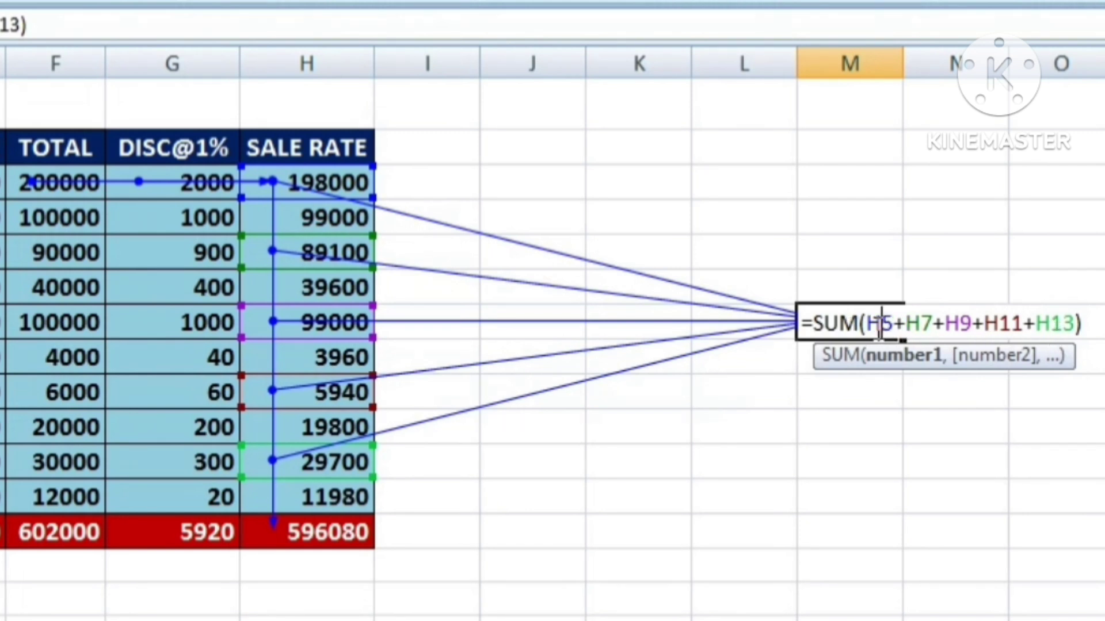
{"action": "key", "text": "Return"}
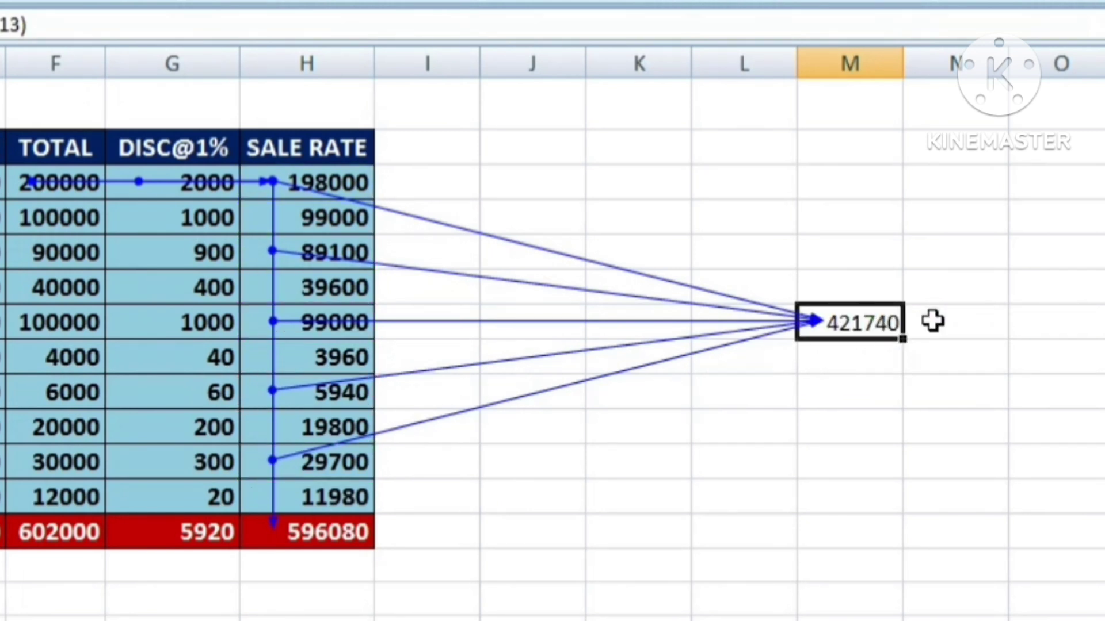
Enter the value 5000 in cell M12, below the sum in M9
{"action": "left_click", "coordinate": [855, 568]}
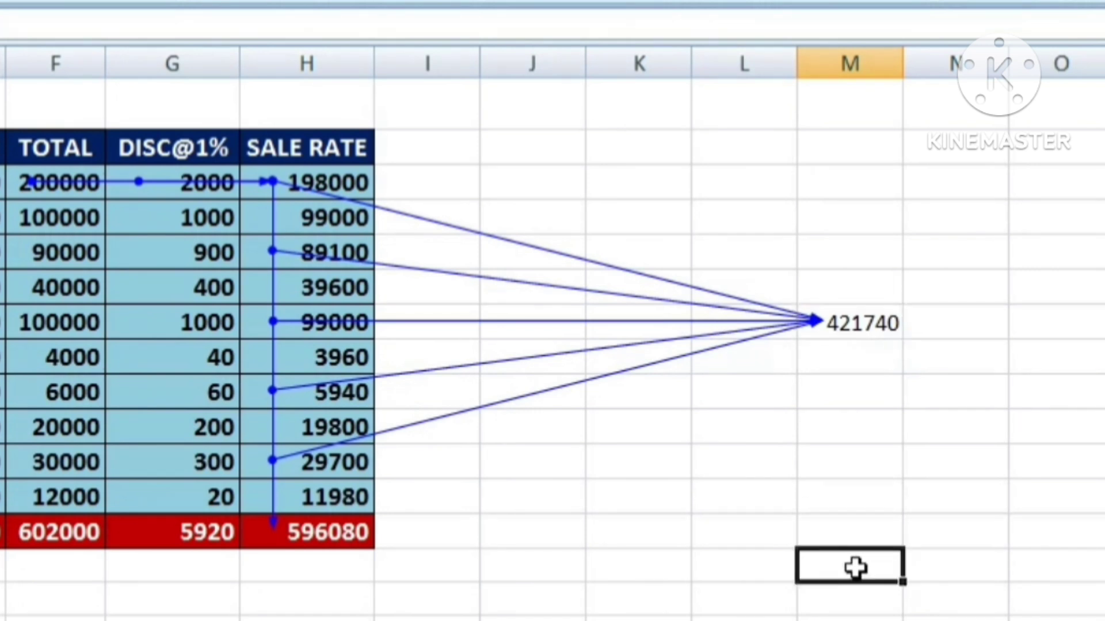
{"action": "left_click", "coordinate": [835, 436]}
{"action": "type", "text": "5000"}
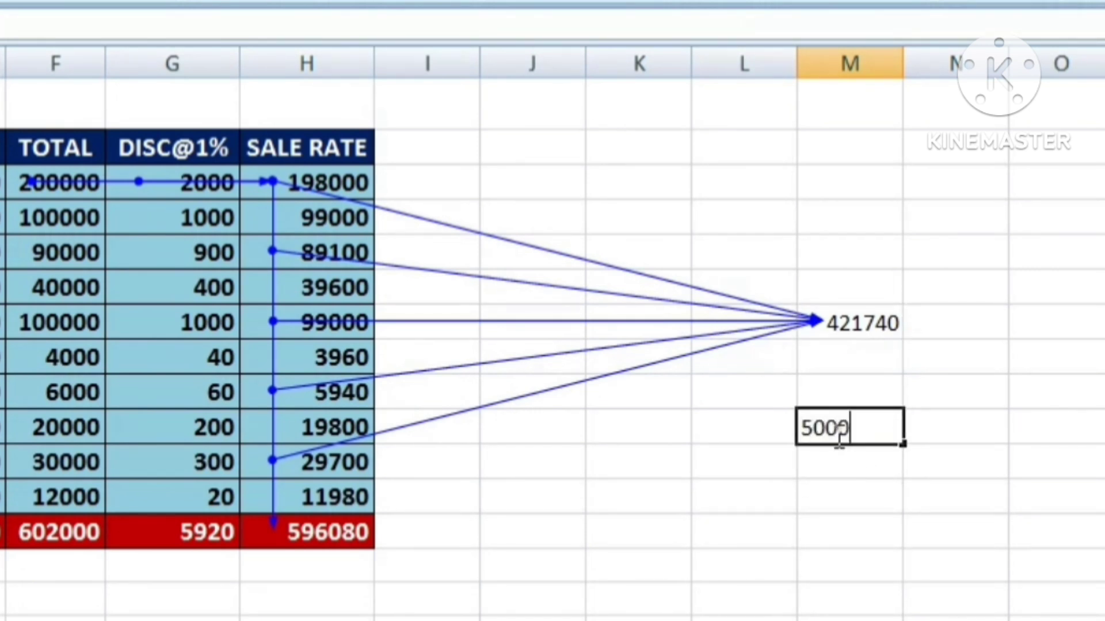
Enter the formula =SUM(M9:M12) in cell M15
{"action": "left_click", "coordinate": [845, 531]}
{"action": "type", "text": "="}
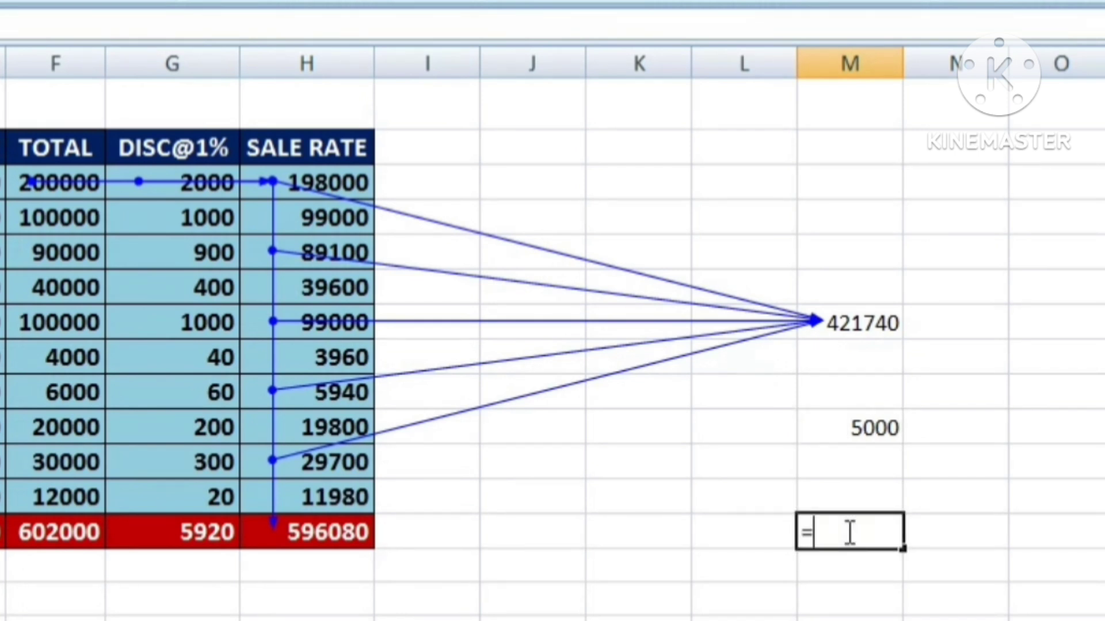
{"action": "type", "text": "SUM"}
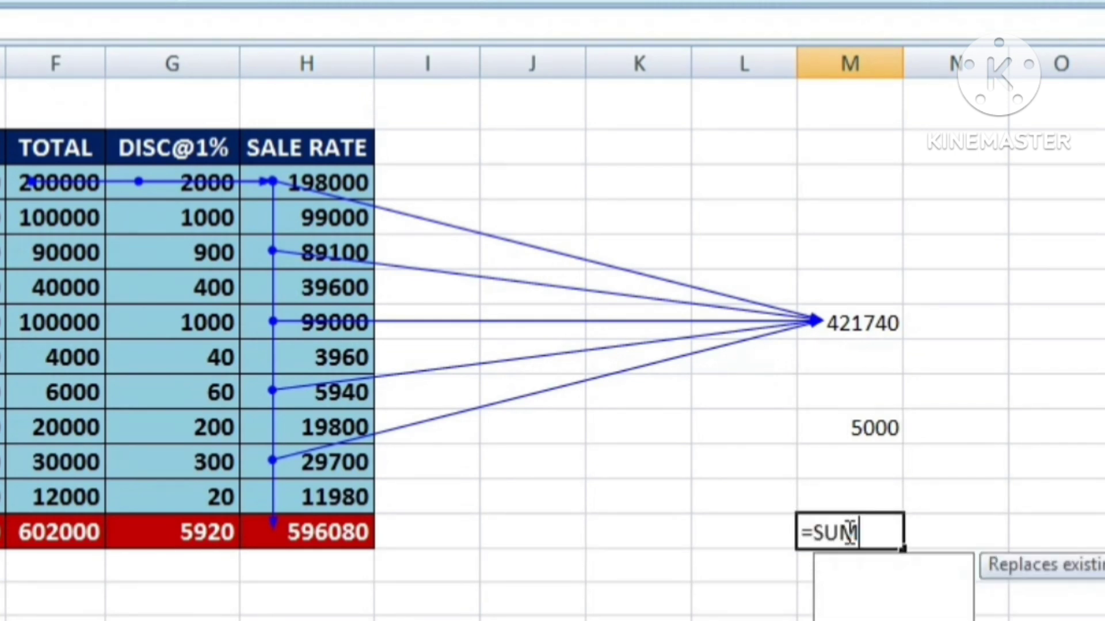
{"action": "type", "text": "("}
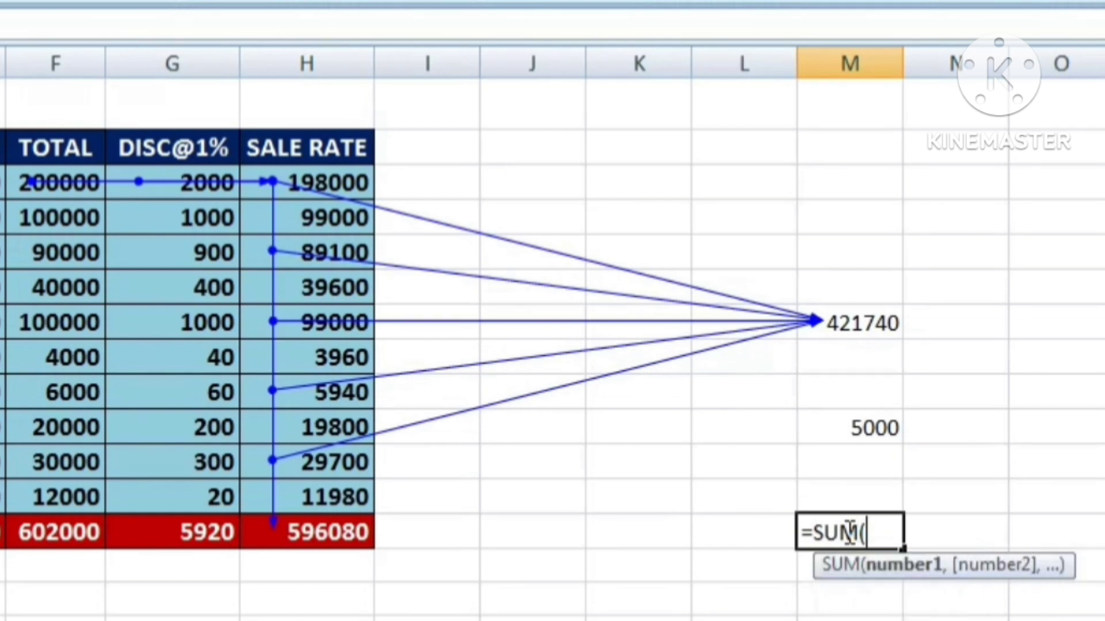
{"action": "left_click", "coordinate": [884, 321]}
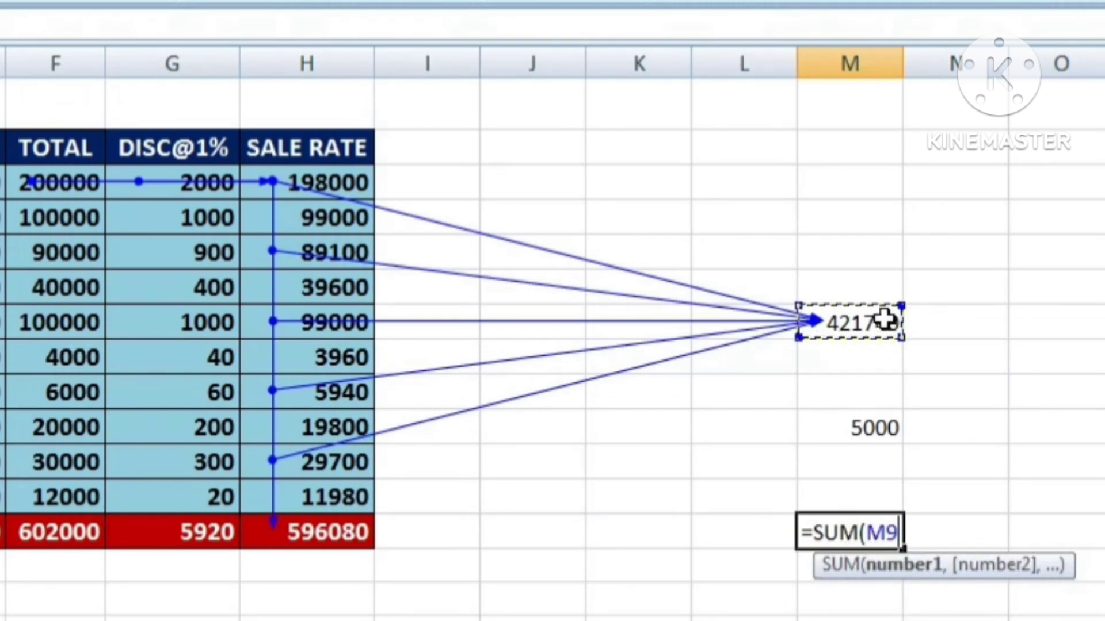
{"action": "type", "text": ":"}
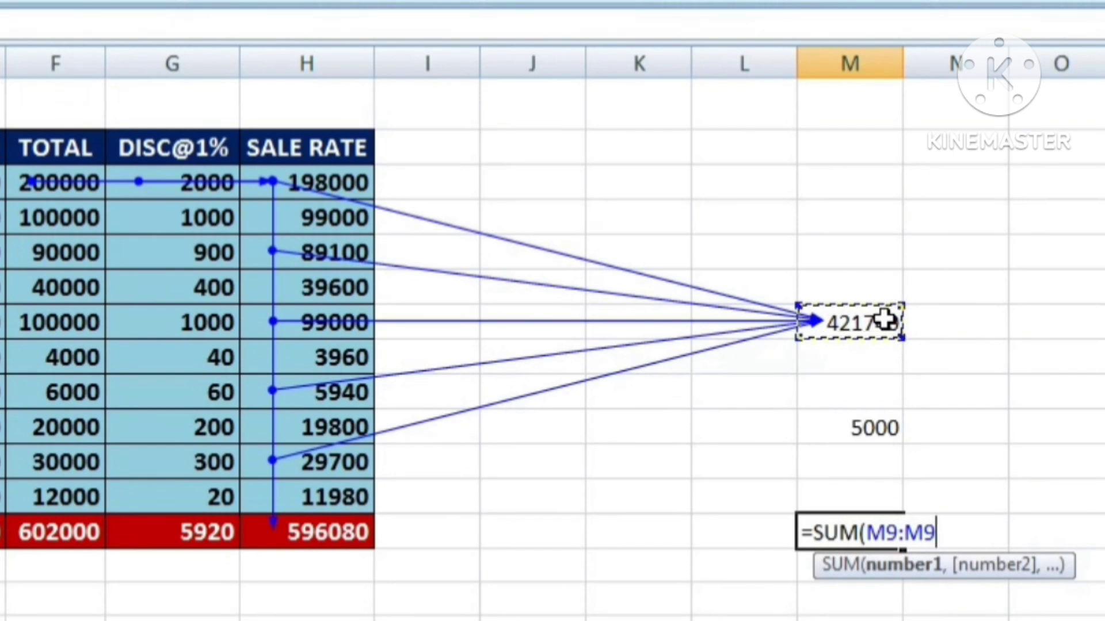
{"action": "left_click", "coordinate": [873, 428]}
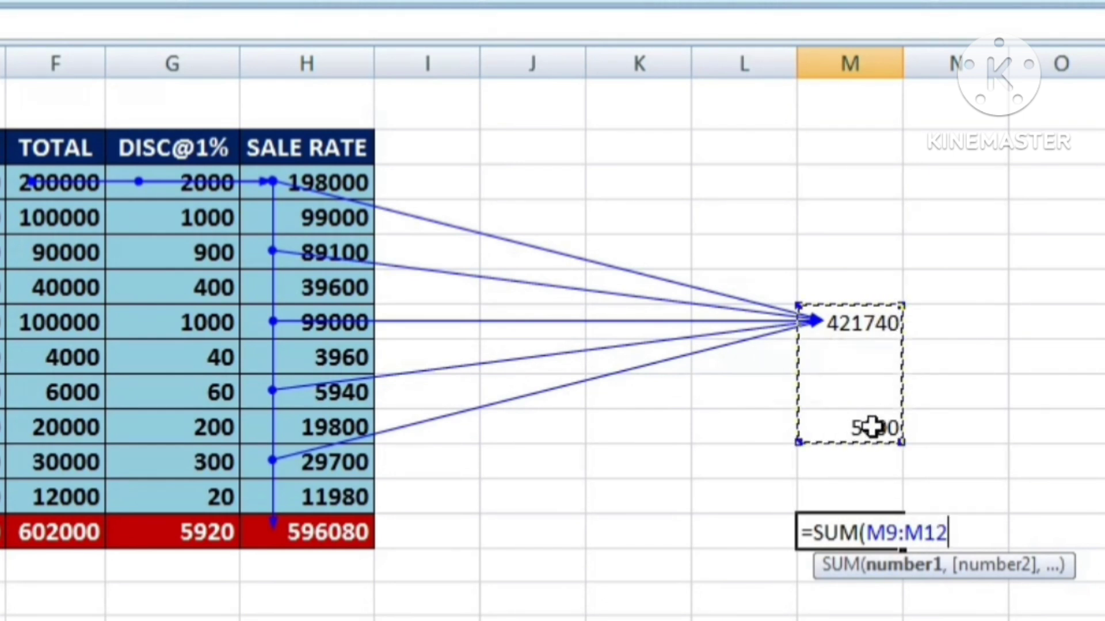
{"action": "type", "text": ")"}
{"action": "key", "text": "Return"}
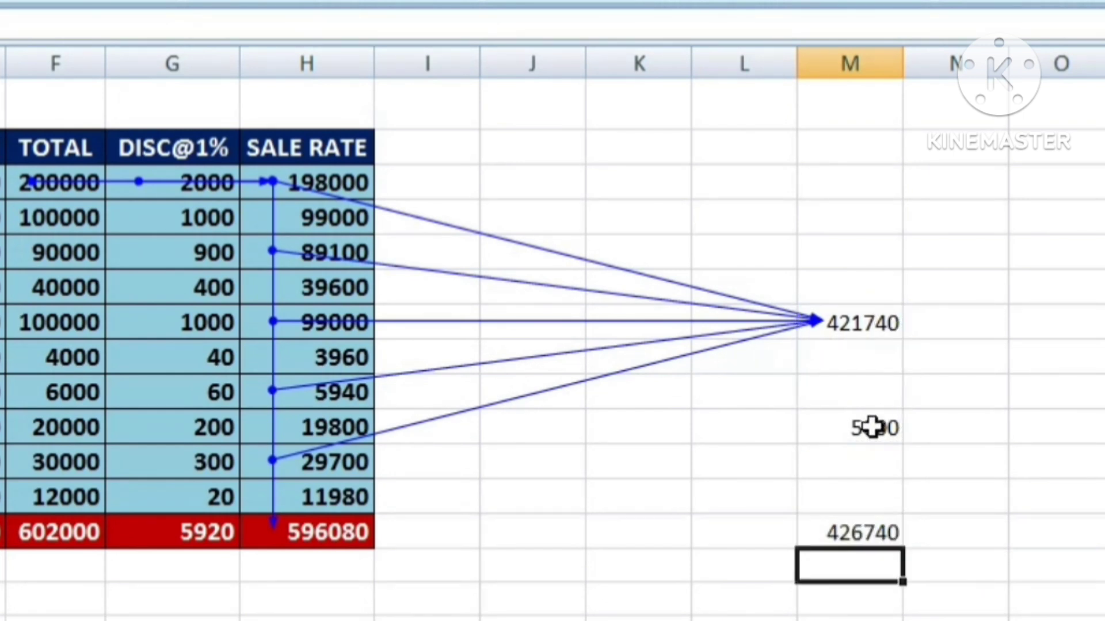
Trace the dependents of cell M9, and remove all the tracing arrows from the sheet
{"action": "left_click", "coordinate": [848, 534]}
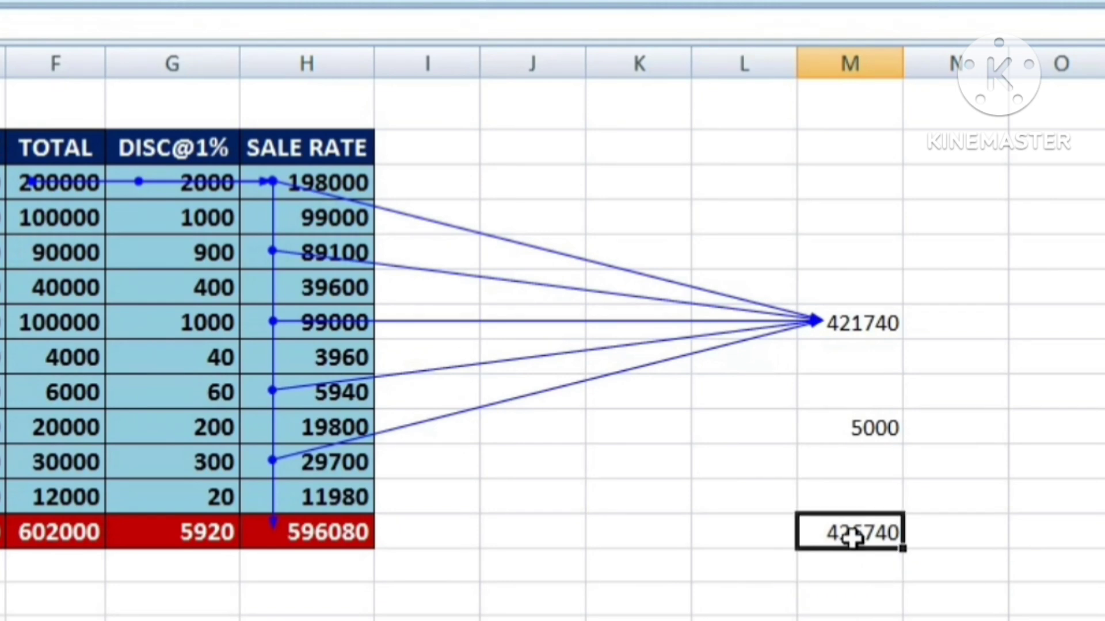
{"action": "left_click", "coordinate": [831, 321]}
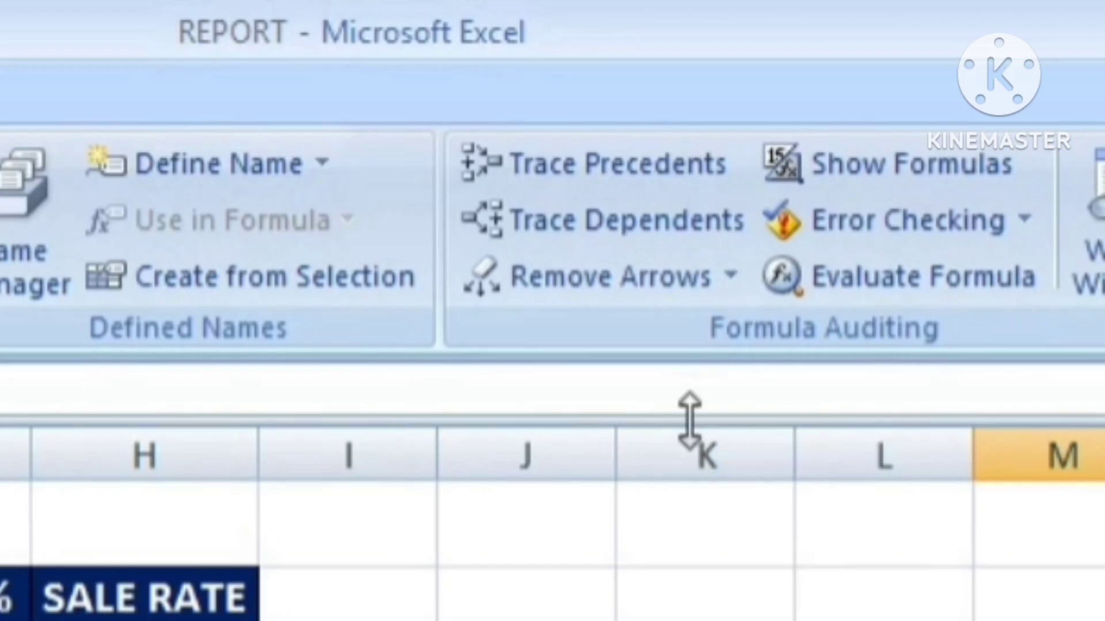
{"action": "left_click", "coordinate": [578, 228]}
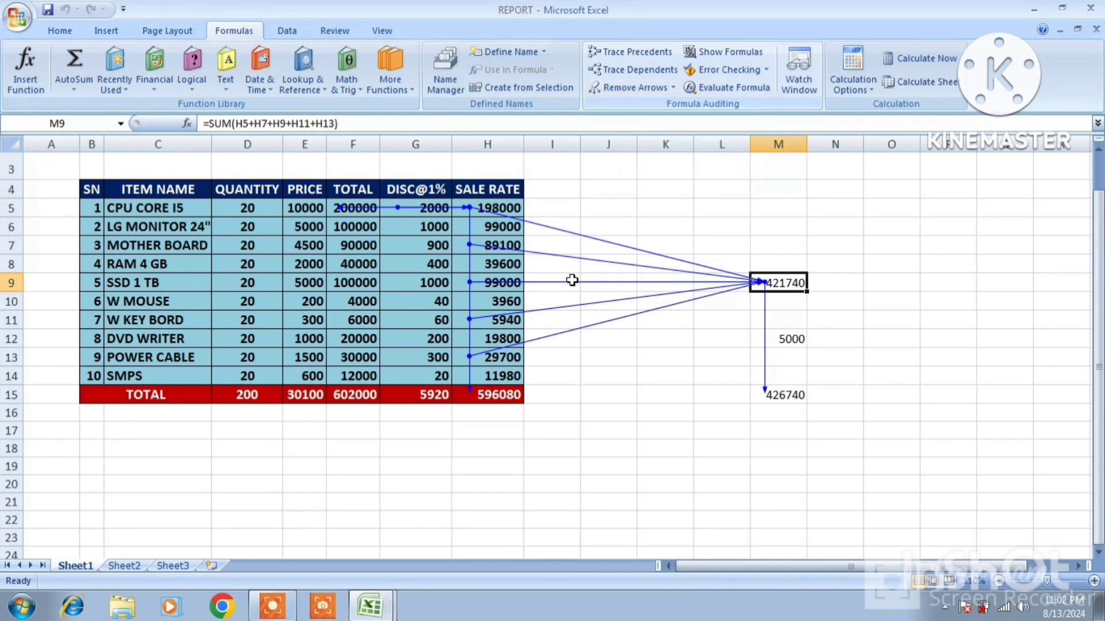
{"action": "left_click", "coordinate": [632, 89]}
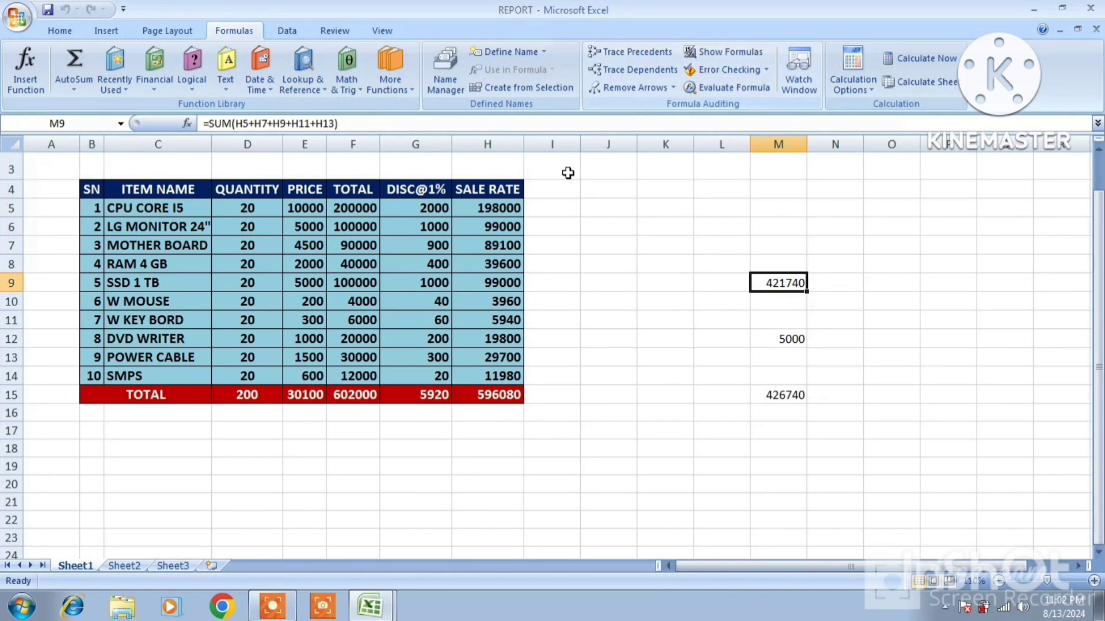
Select the sale rates in H5:H14, show the sheet's formulas in place of their results, and switch back to values
{"action": "left_click", "coordinate": [484, 208]}
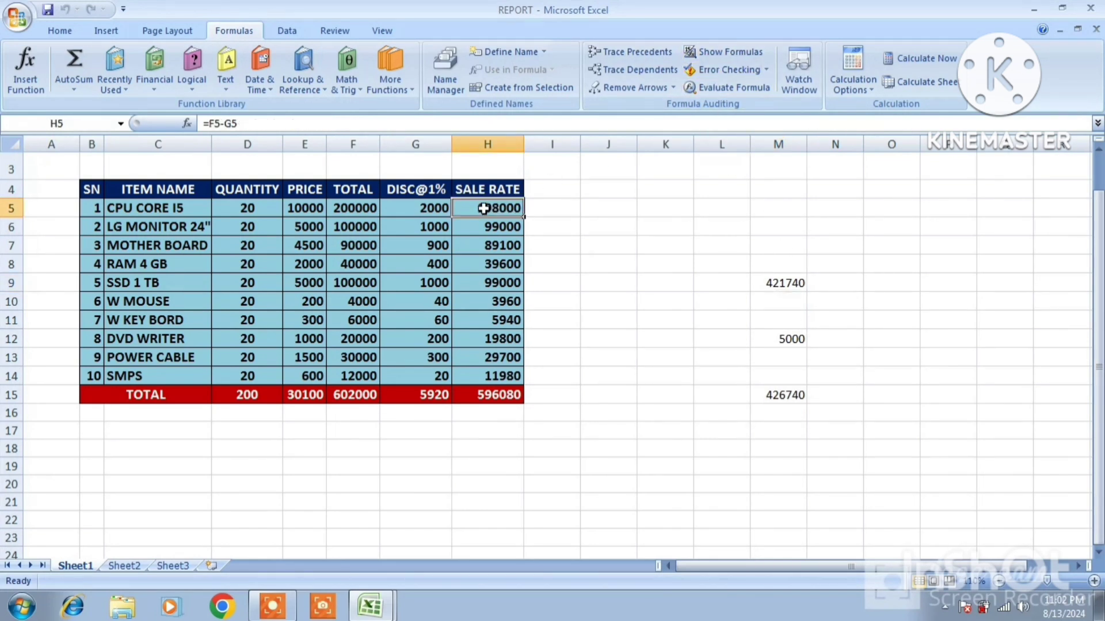
{"action": "left_click_drag", "start_coordinate": [483, 208], "coordinate": [495, 368]}
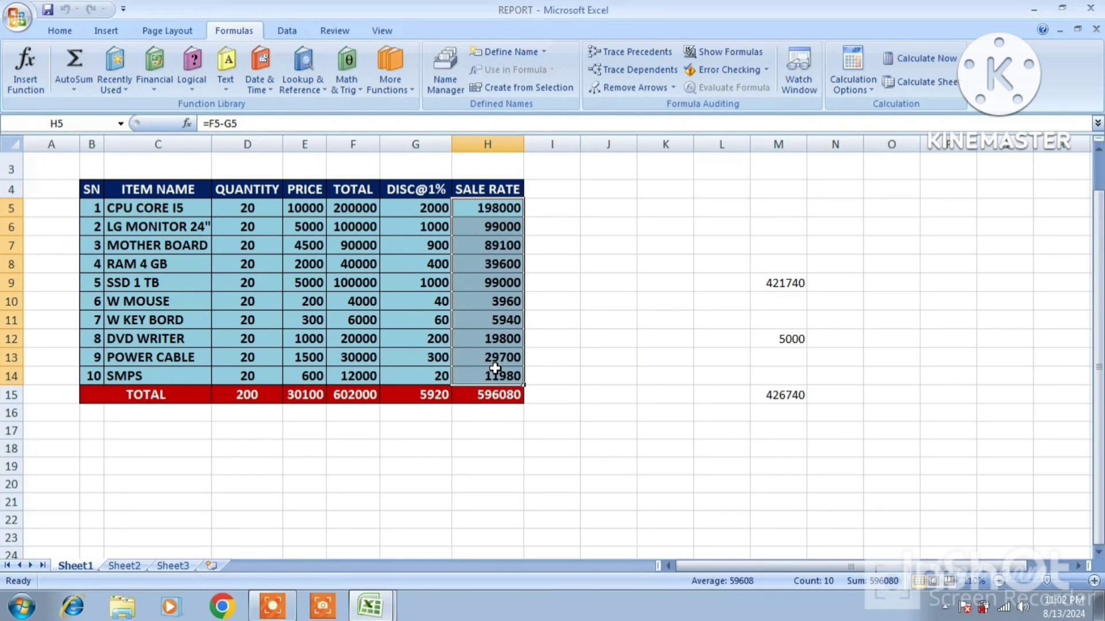
{"action": "left_click", "coordinate": [728, 53]}
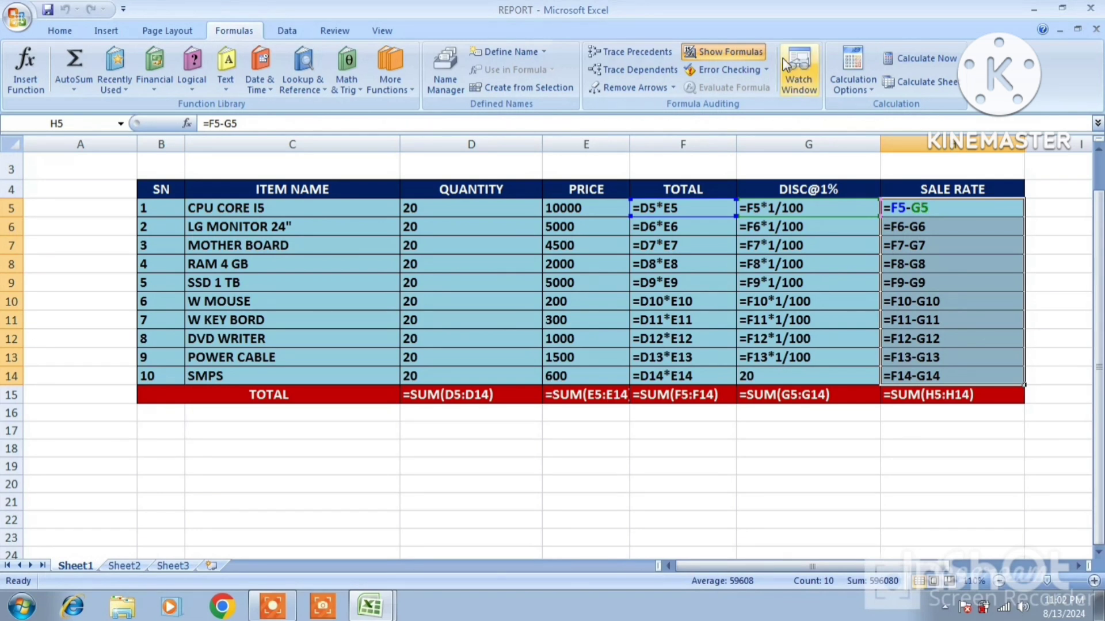
{"action": "left_click", "coordinate": [736, 51]}
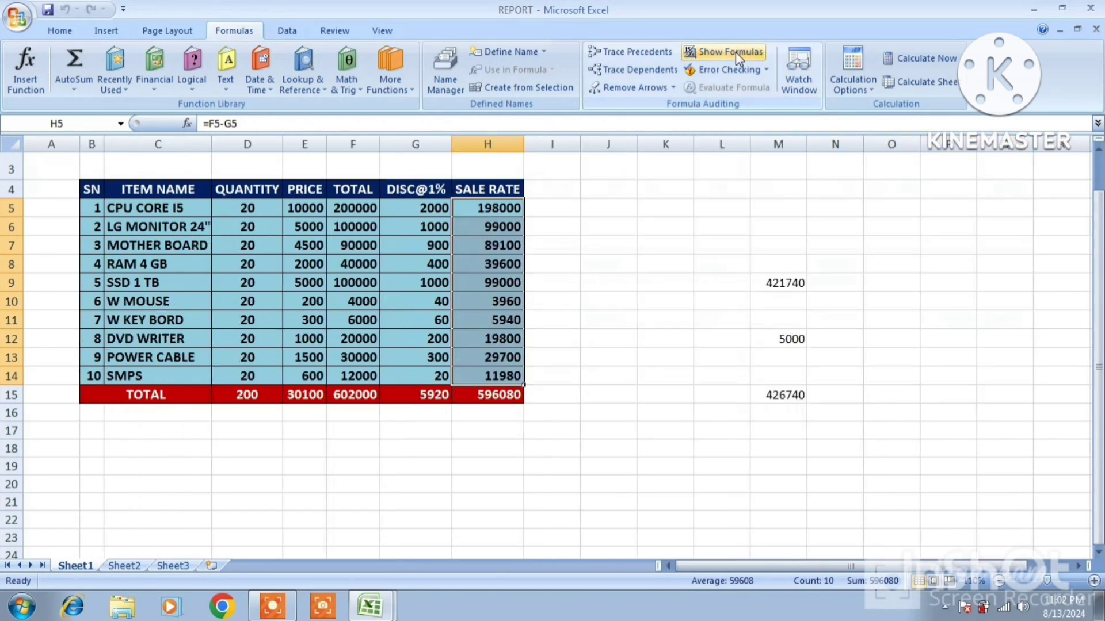
Clear the contents of cells M8 to M15
{"action": "left_click", "coordinate": [639, 225]}
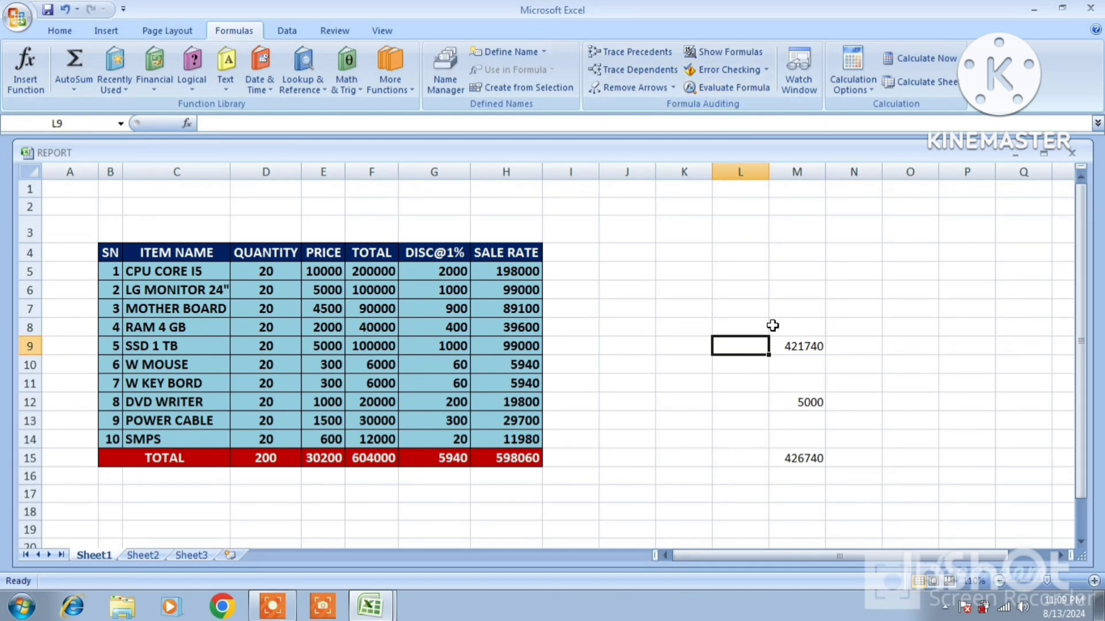
{"action": "left_click_drag", "start_coordinate": [772, 326], "coordinate": [801, 458]}
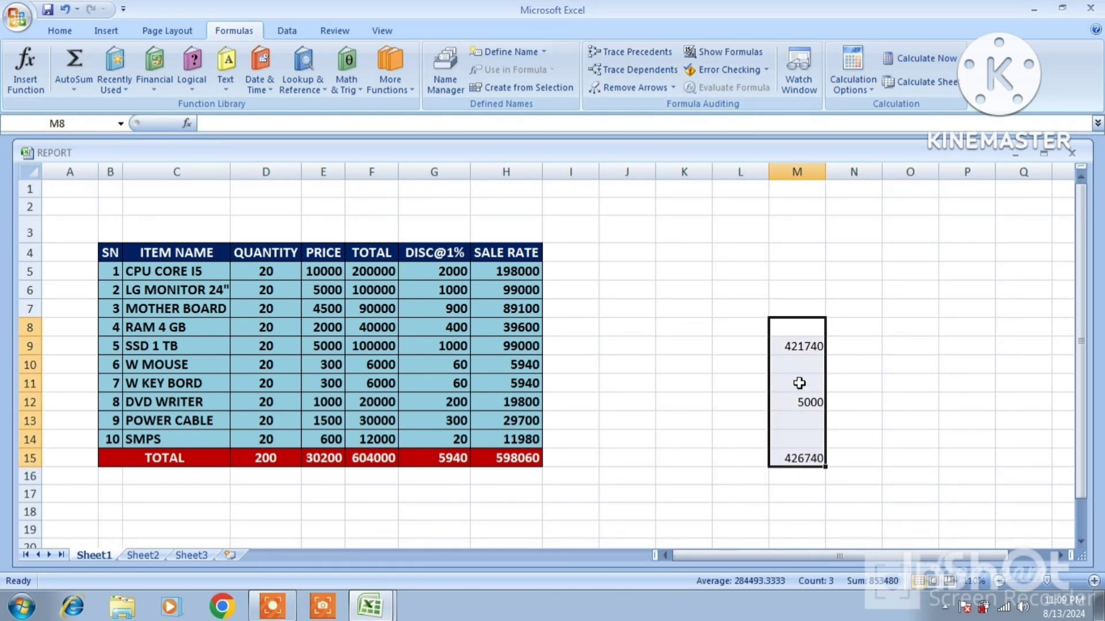
{"action": "right_click", "coordinate": [802, 389]}
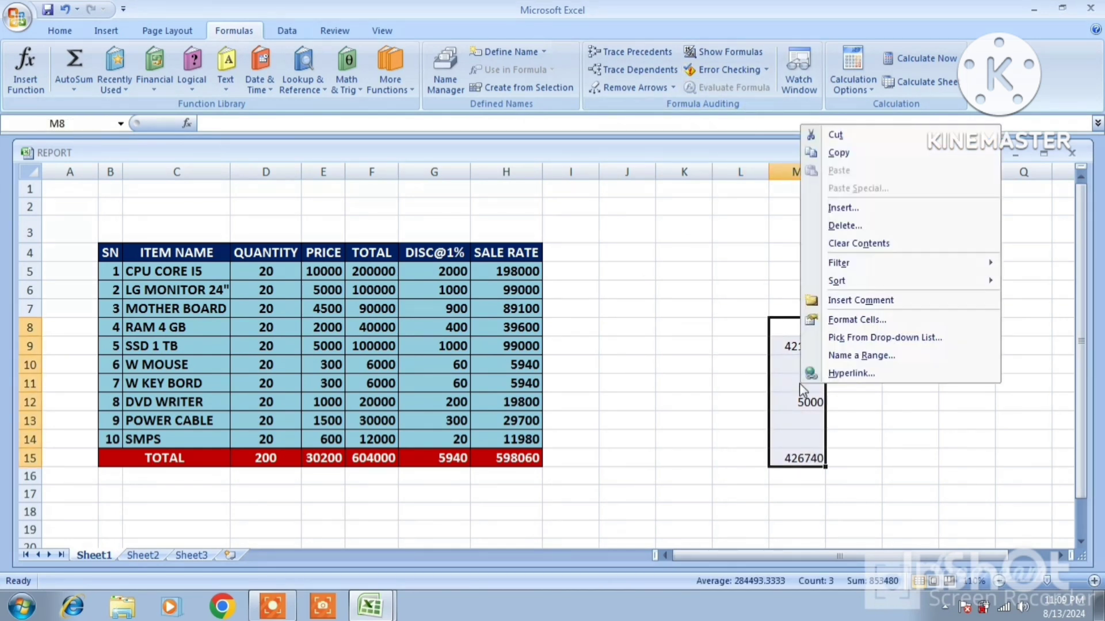
{"action": "left_click", "coordinate": [843, 244]}
{"action": "left_click", "coordinate": [780, 290]}
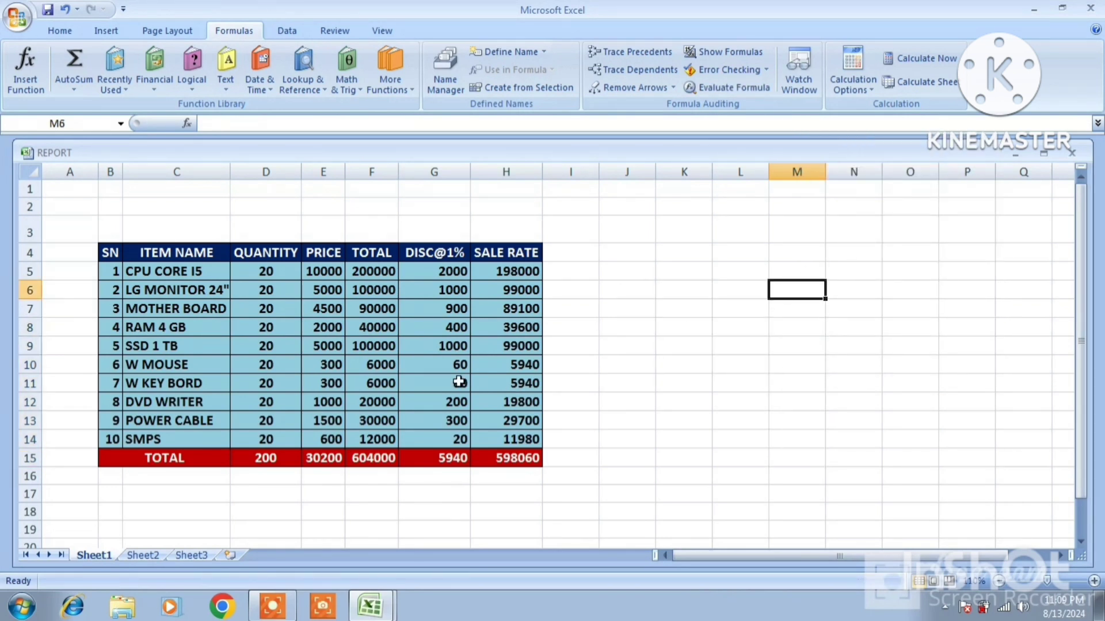
Replace the price of RAM 4 GB in cell E8 with the text G to provoke a formula error
{"action": "left_click", "coordinate": [319, 331]}
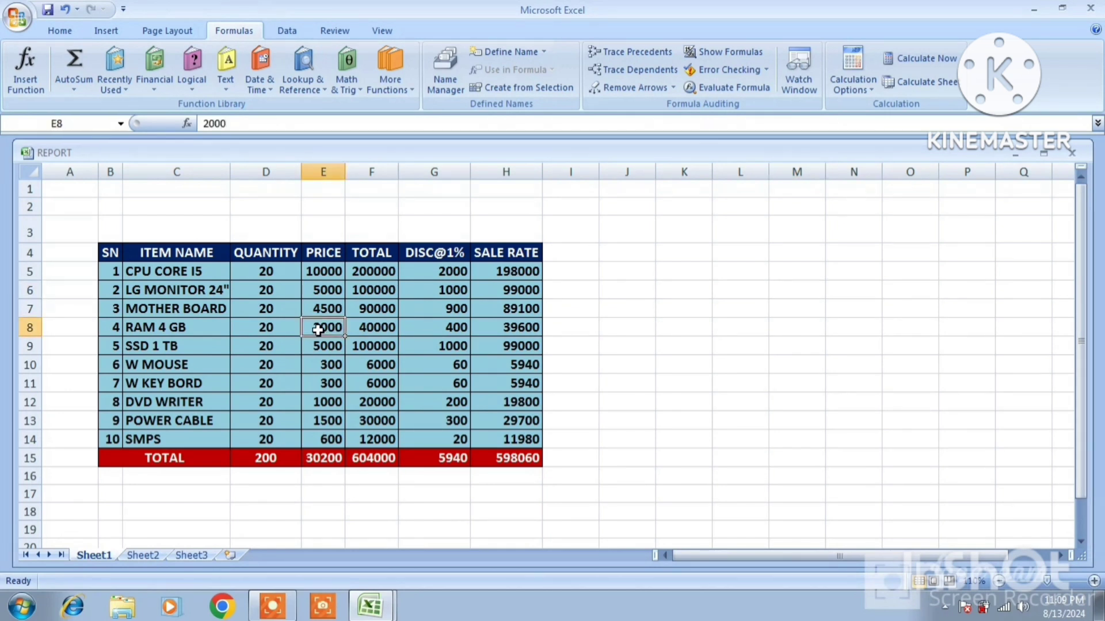
{"action": "type", "text": "G"}
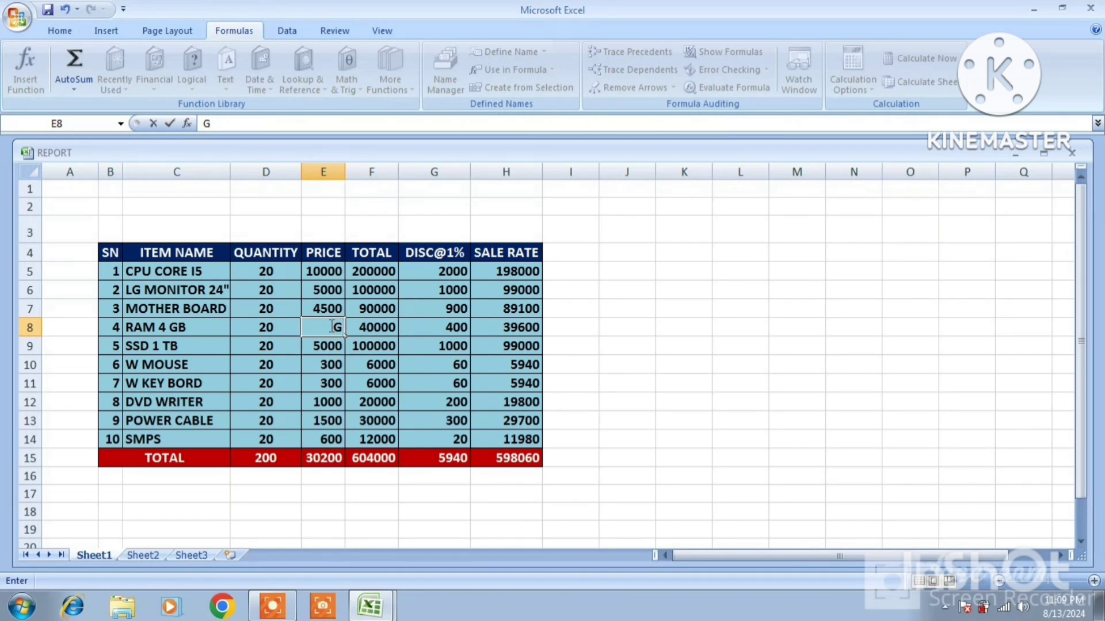
{"action": "left_click", "coordinate": [389, 332]}
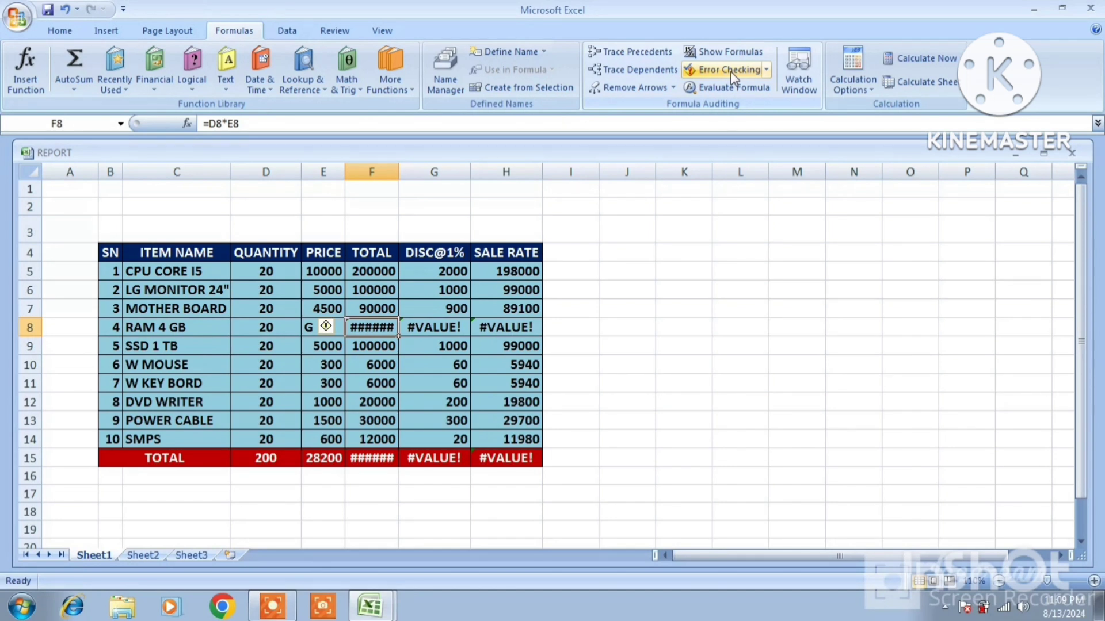
Run Error Checking on cell F8, examine its calculation steps including a step into D8, and close the dialogs
{"action": "left_click", "coordinate": [767, 70]}
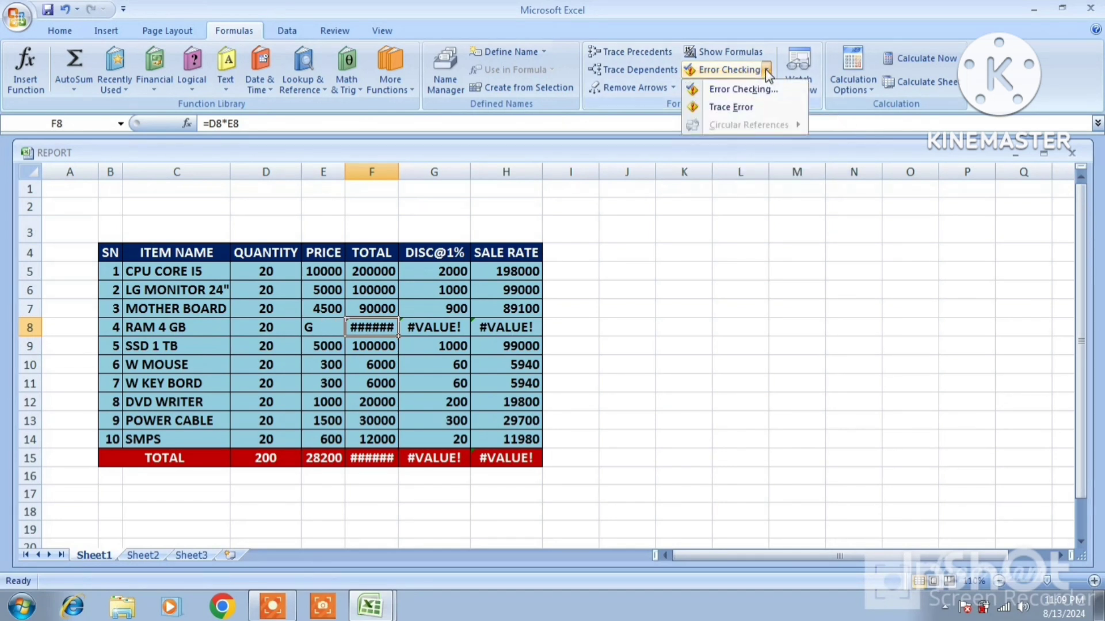
{"action": "left_click", "coordinate": [751, 91]}
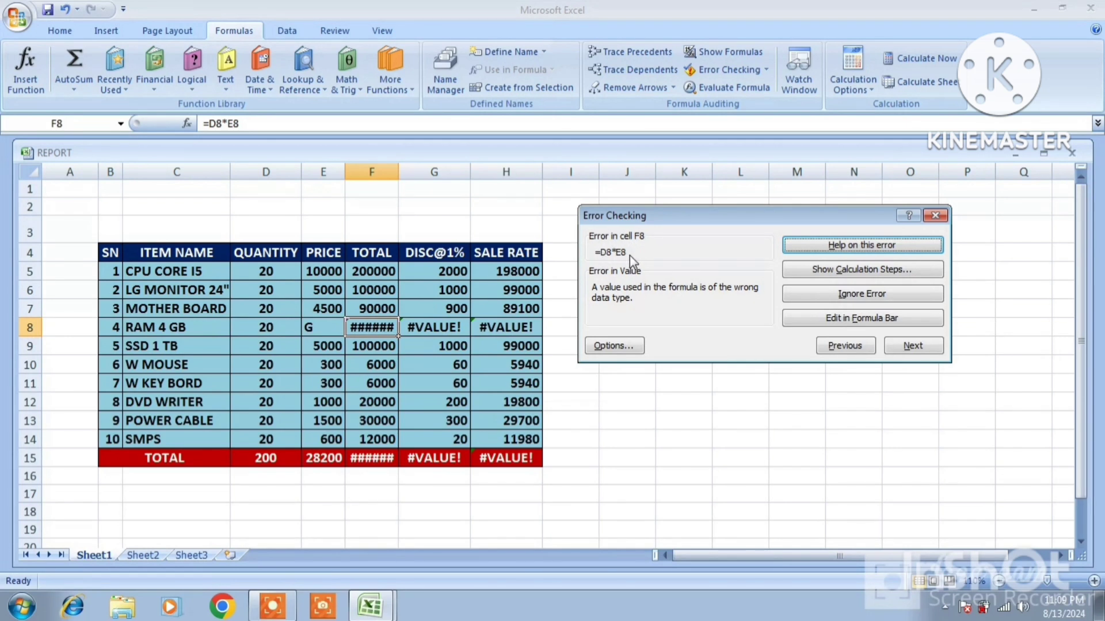
{"action": "left_click", "coordinate": [840, 278]}
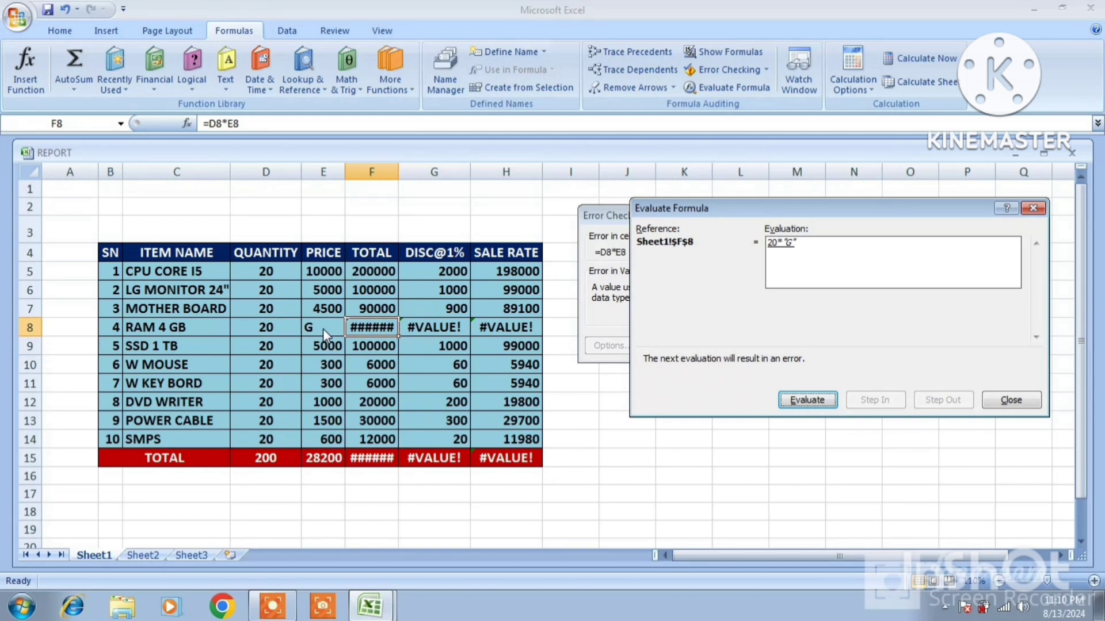
{"action": "left_click", "coordinate": [809, 403]}
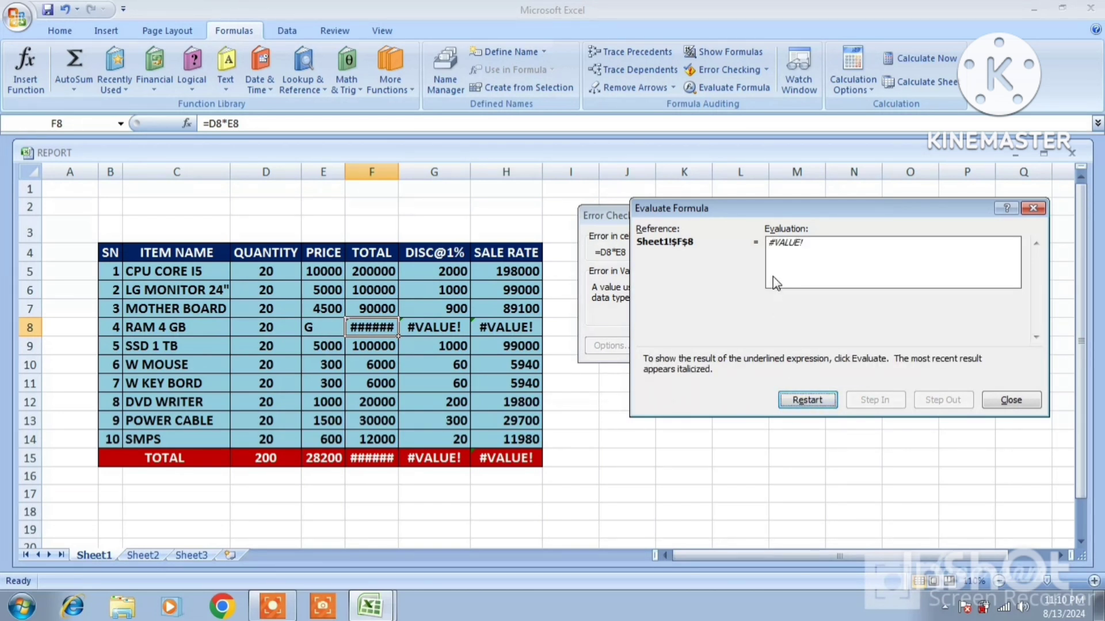
{"action": "left_click", "coordinate": [808, 401]}
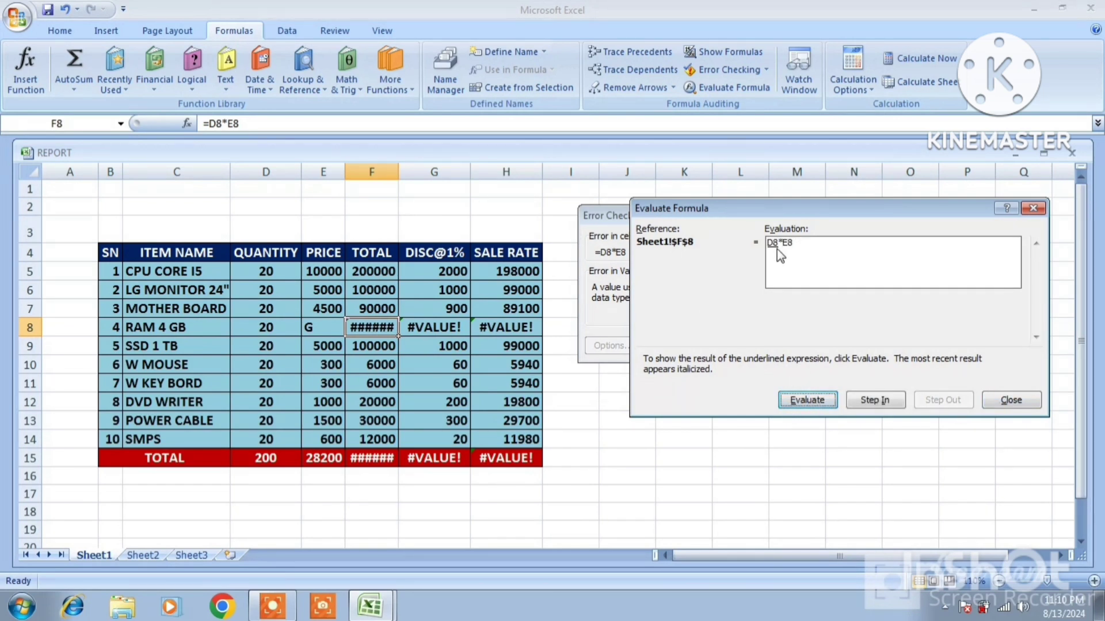
{"action": "left_click", "coordinate": [876, 400]}
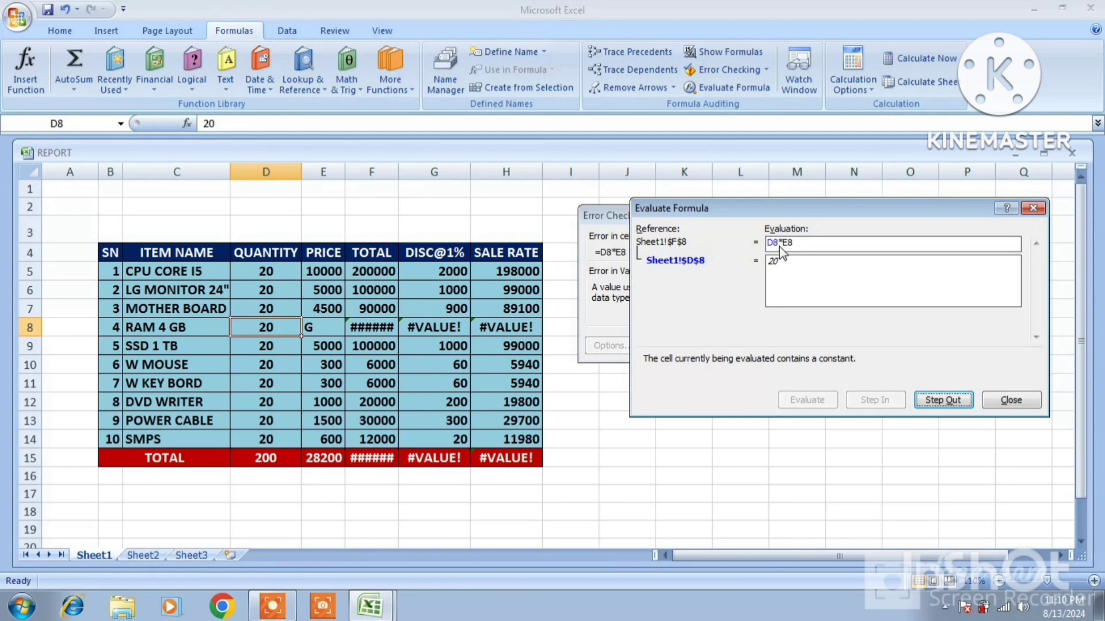
{"action": "left_click", "coordinate": [1032, 207]}
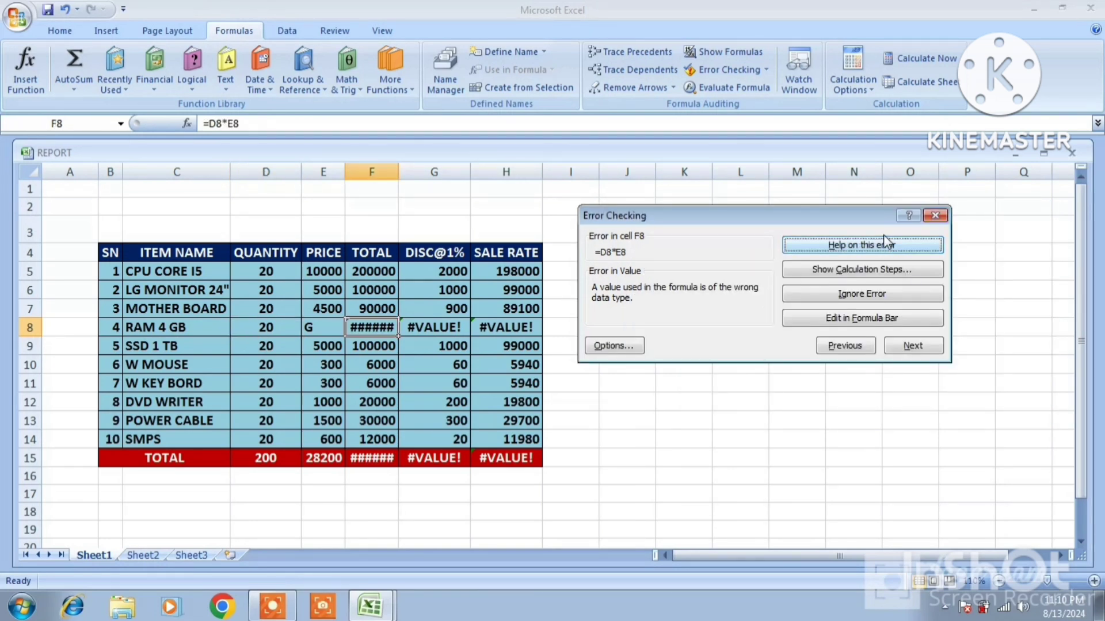
{"action": "left_click", "coordinate": [935, 215]}
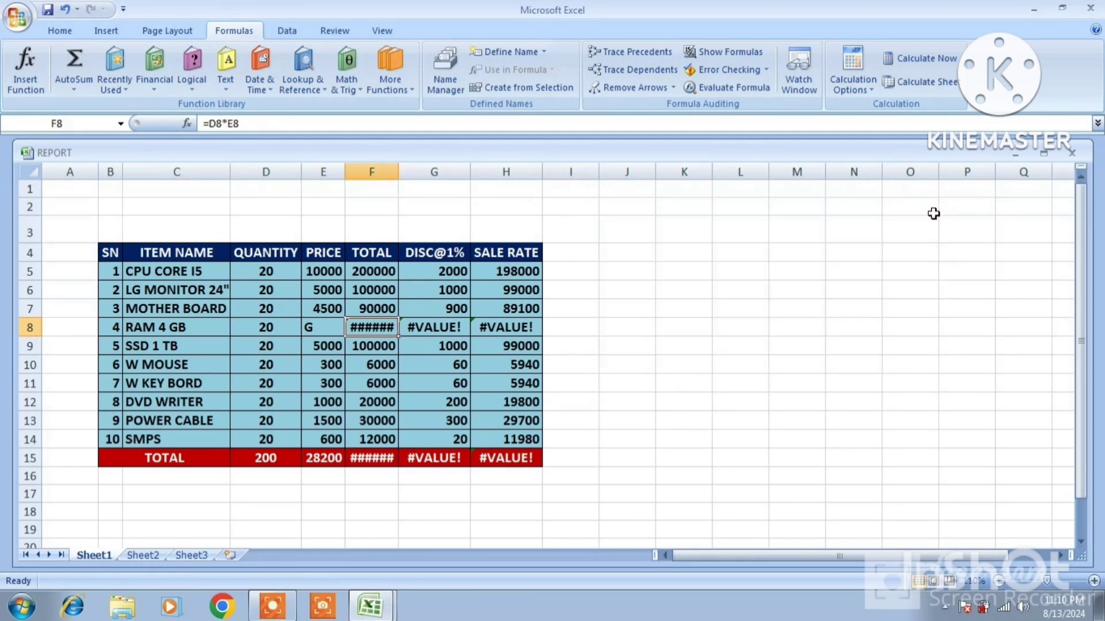
Set the price of RAM 4 GB in cell E8 to 5000 with a recalculation, and rerun Error Checking on the sheet
{"action": "left_click", "coordinate": [320, 327]}
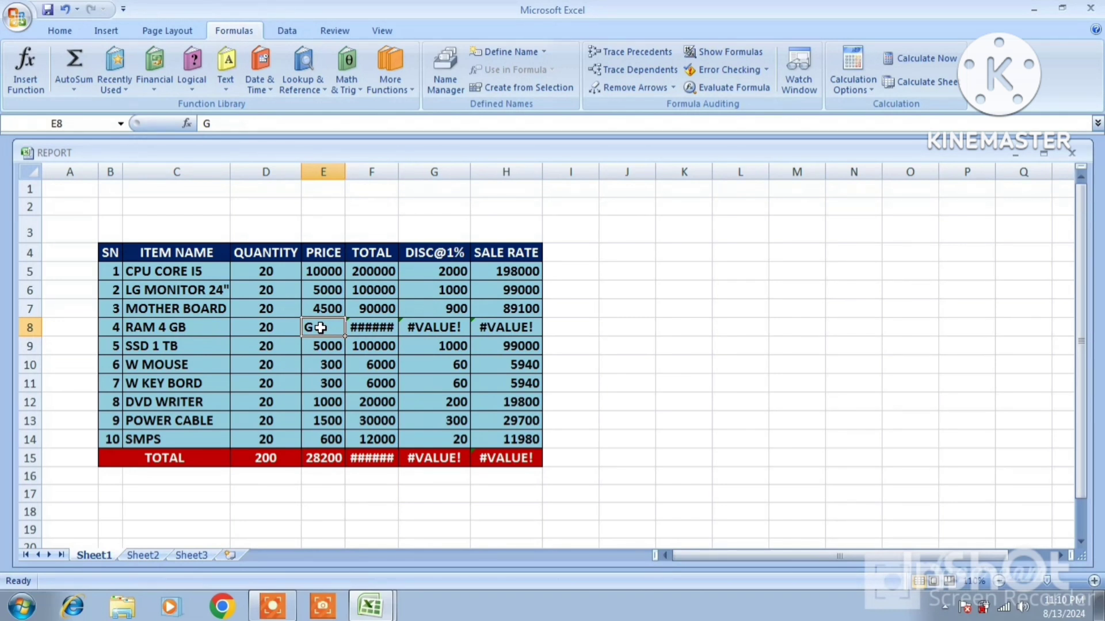
{"action": "type", "text": "5000"}
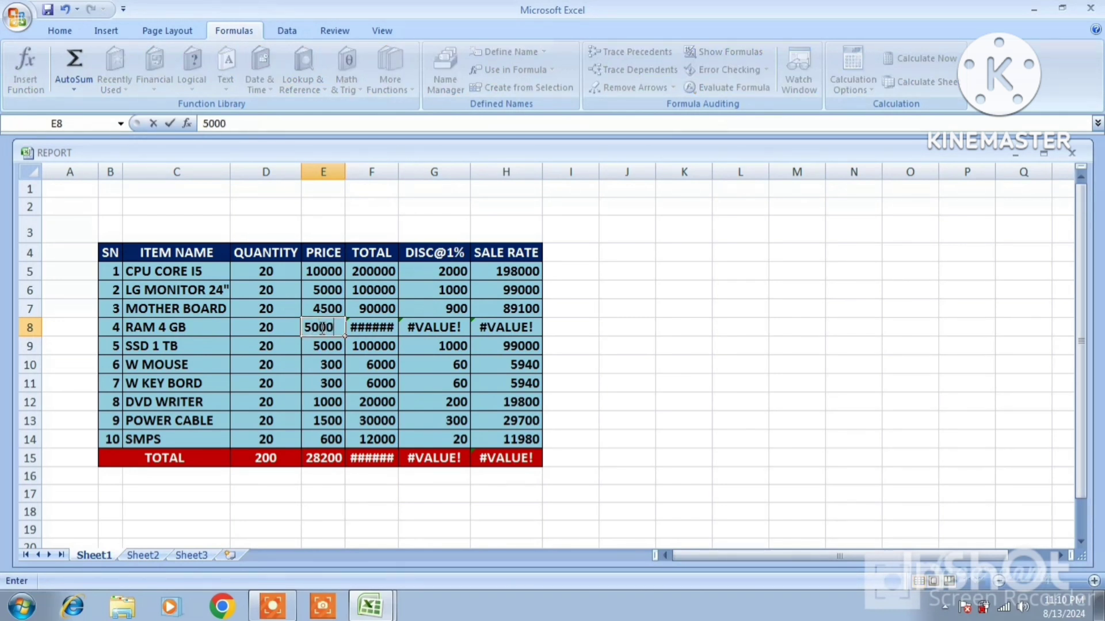
{"action": "key", "text": "Return"}
{"action": "type", "text": "."}
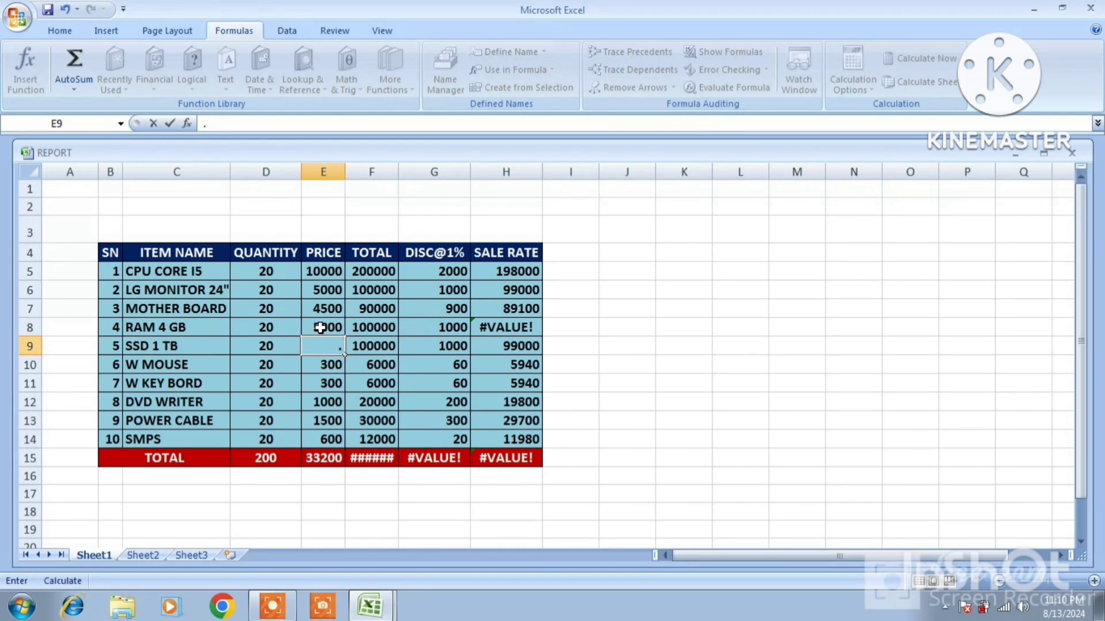
{"action": "key", "text": "Escape"}
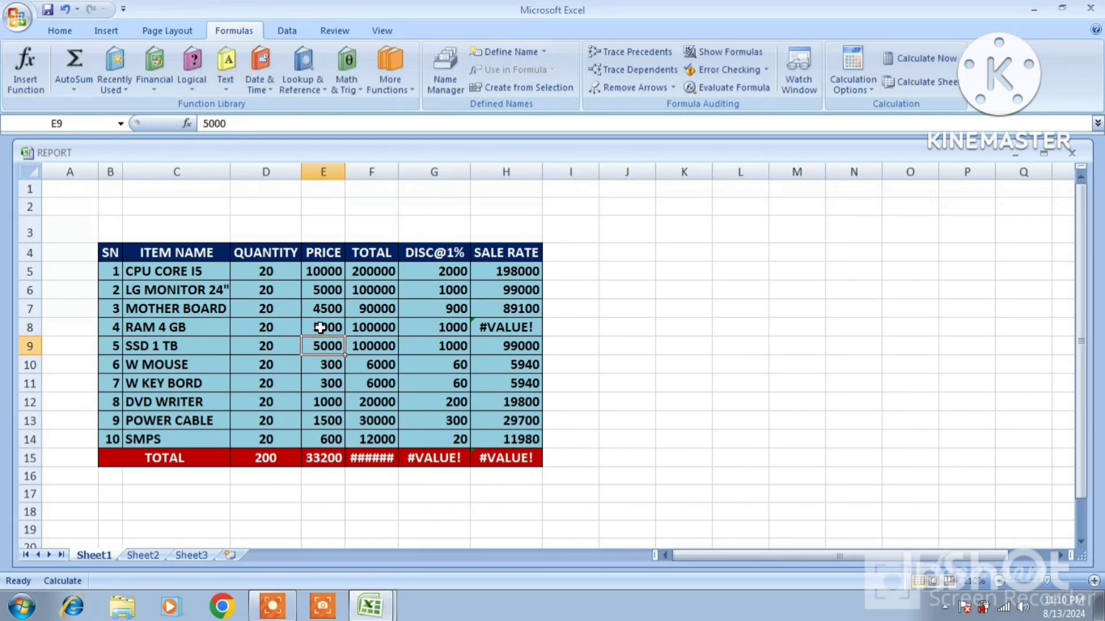
{"action": "key", "text": "F9"}
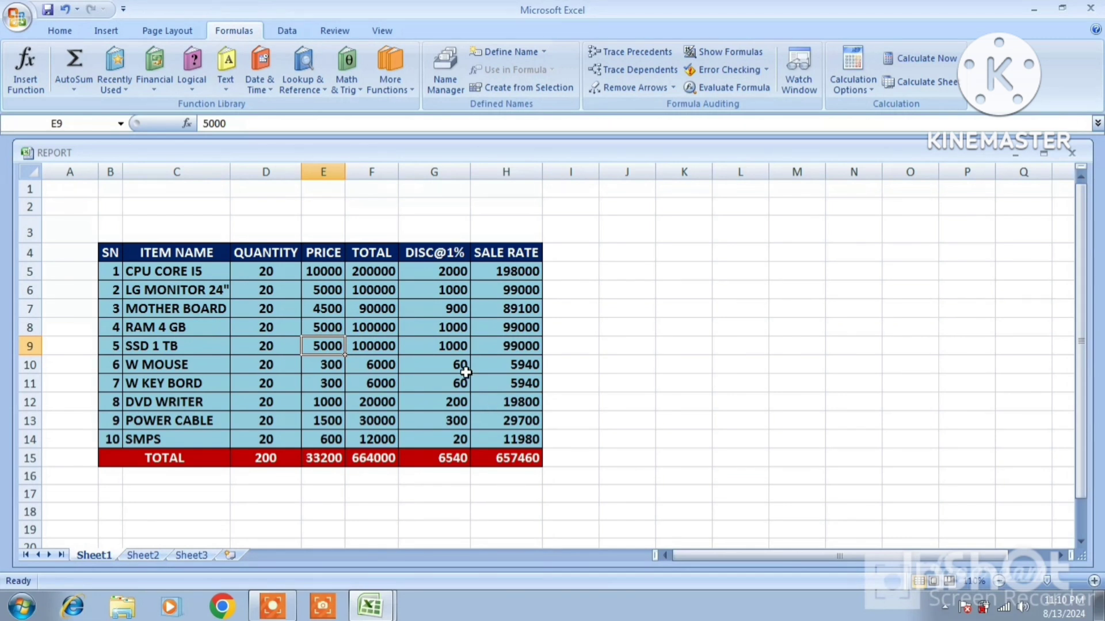
{"action": "left_click", "coordinate": [756, 71]}
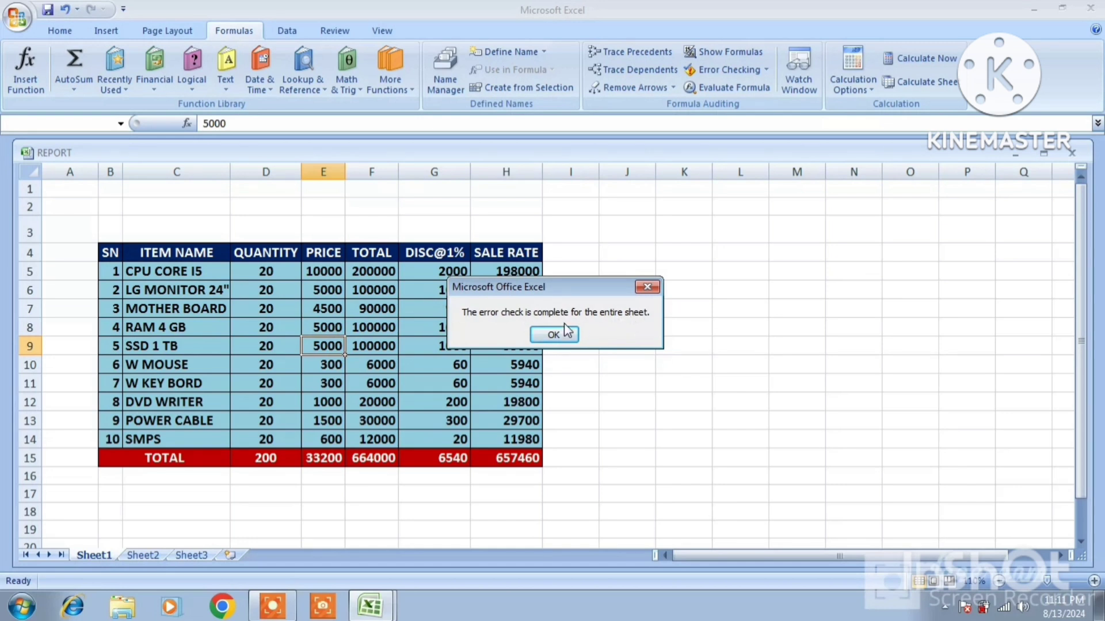
{"action": "left_click", "coordinate": [554, 335]}
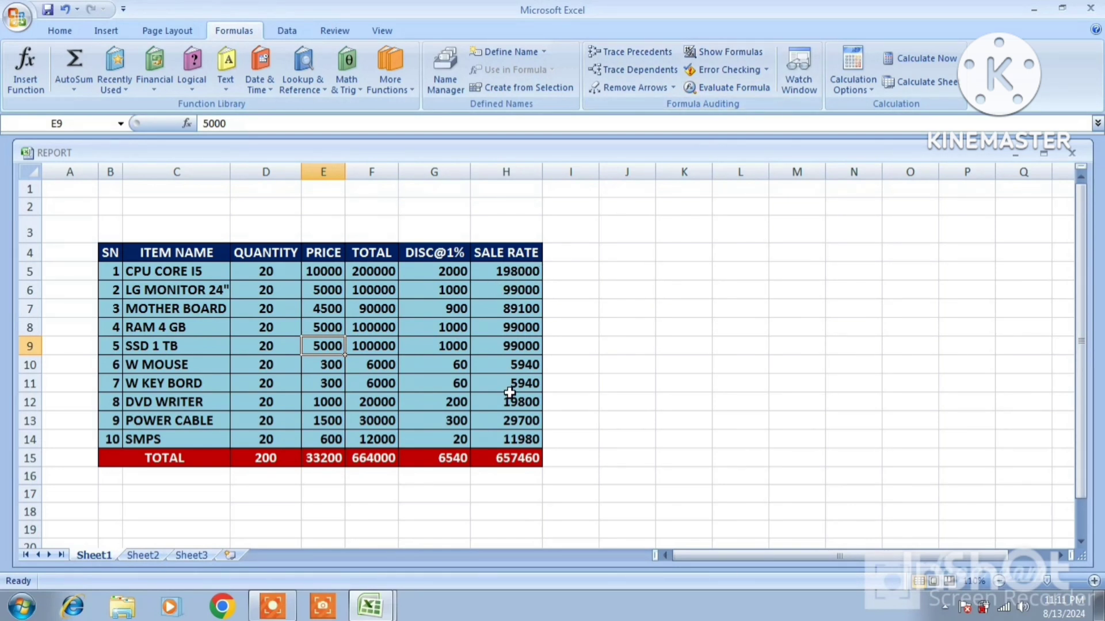
Evaluate the sale rate formula in H8, stepping into G8, F8 and D8 and back out, and close the evaluation
{"action": "left_click", "coordinate": [511, 326]}
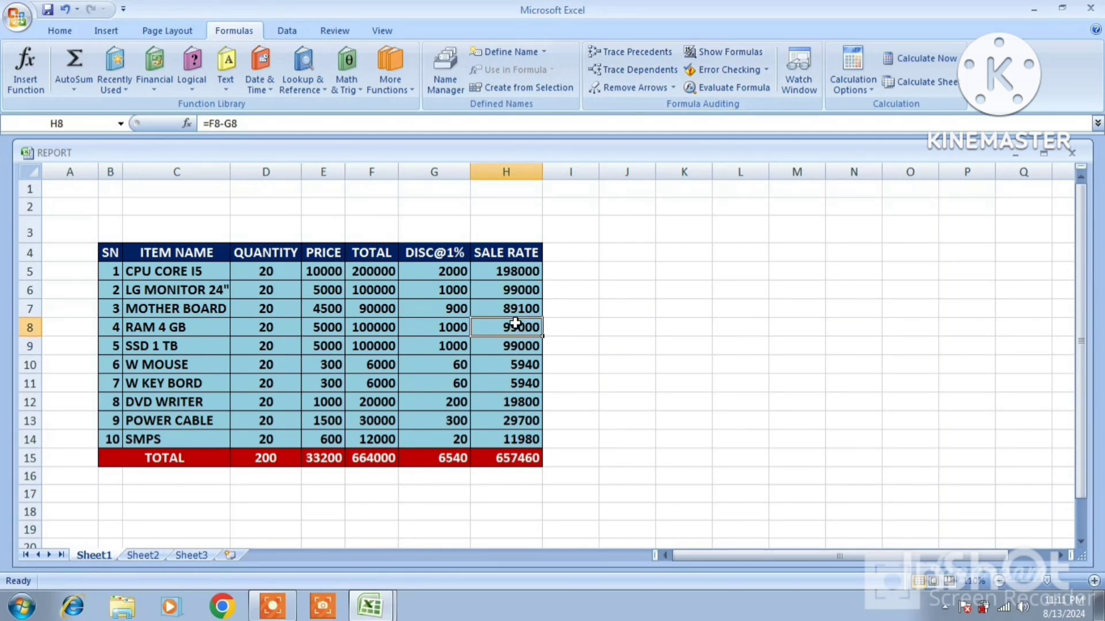
{"action": "left_click", "coordinate": [723, 89]}
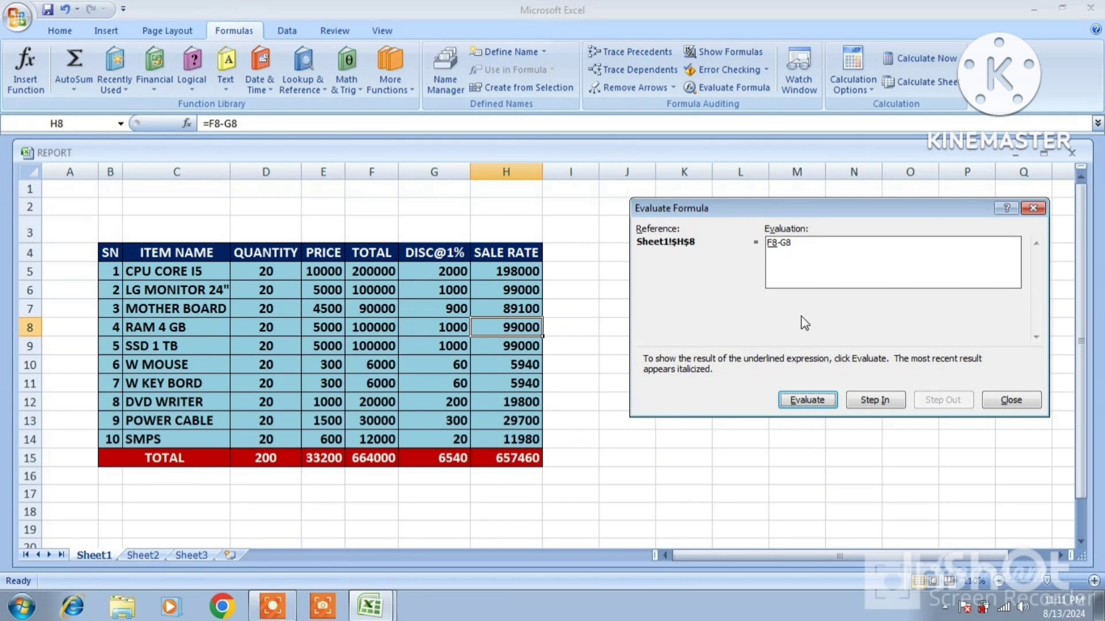
{"action": "left_click", "coordinate": [810, 400]}
{"action": "left_click", "coordinate": [874, 401]}
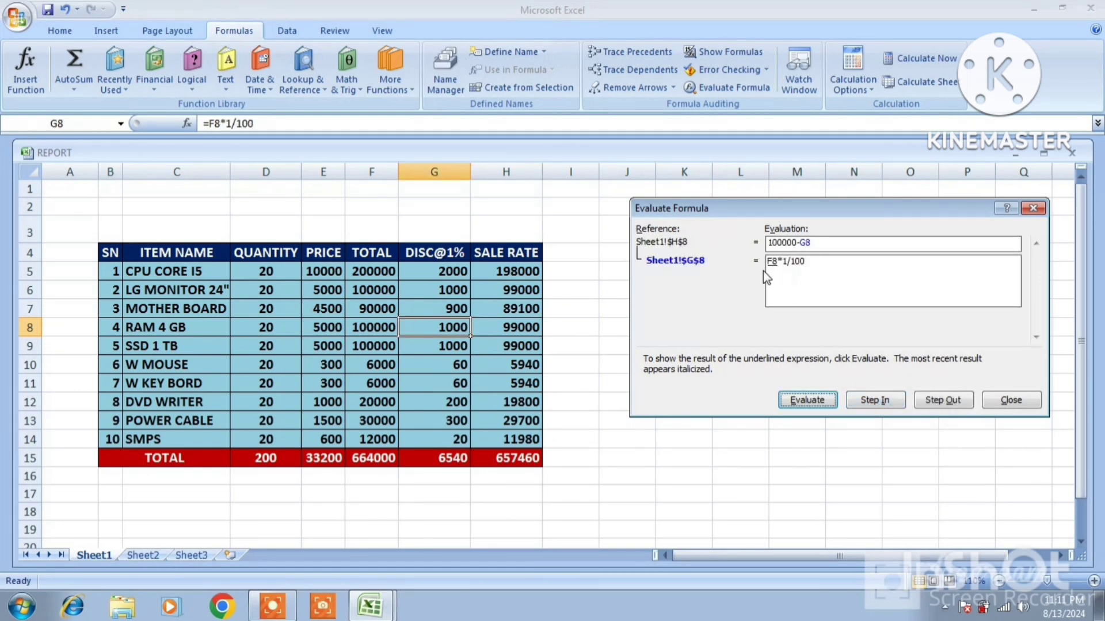
{"action": "left_click", "coordinate": [881, 401]}
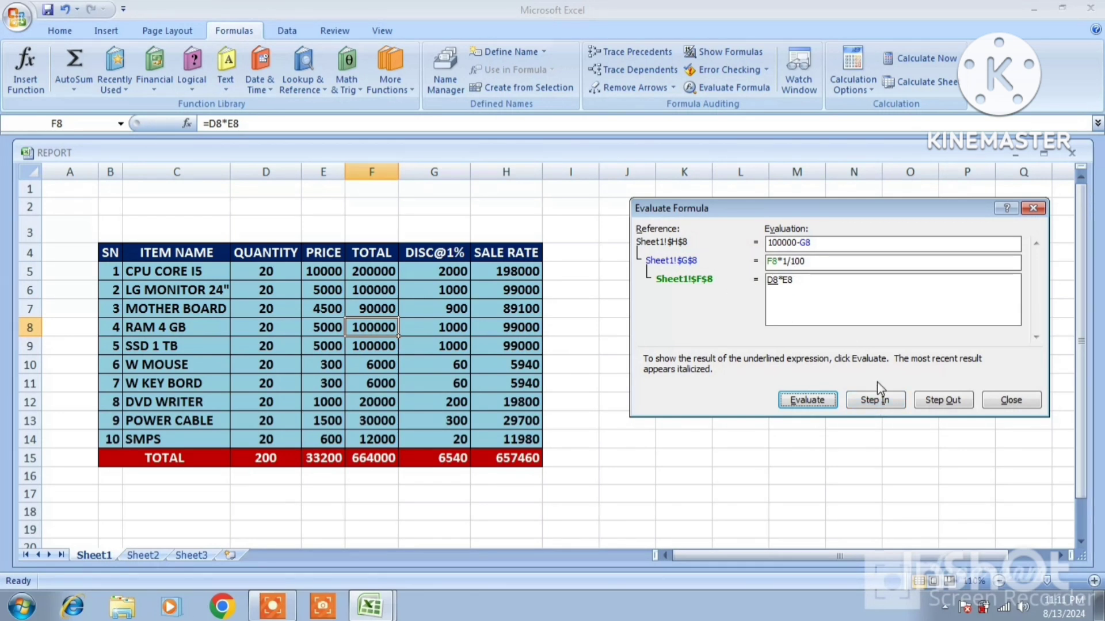
{"action": "left_click", "coordinate": [880, 400]}
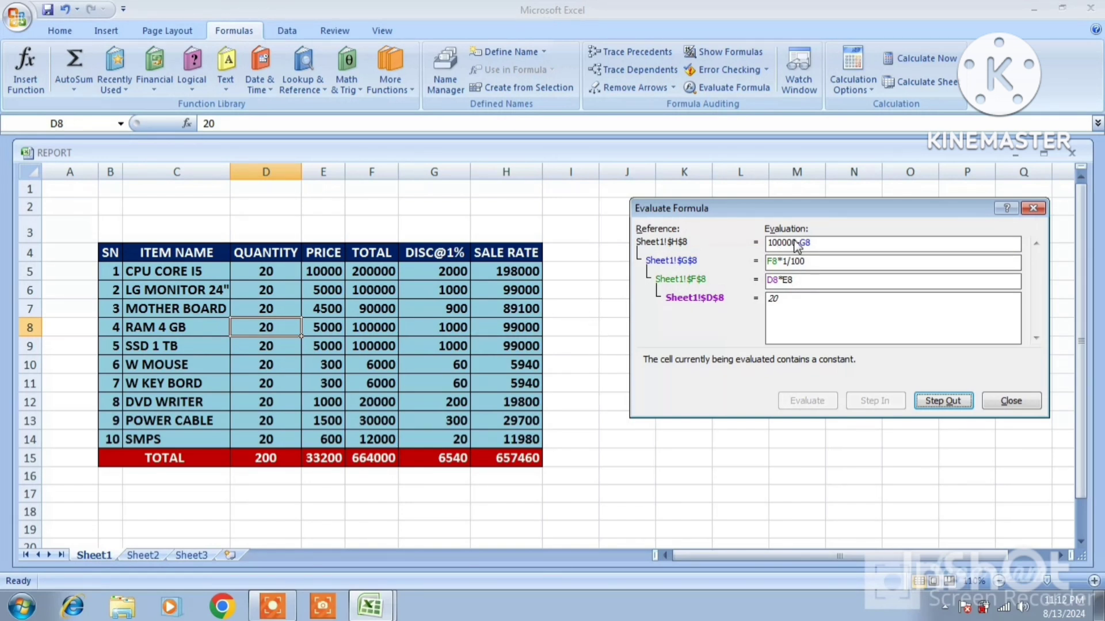
{"action": "left_click", "coordinate": [939, 401]}
{"action": "left_click", "coordinate": [939, 402]}
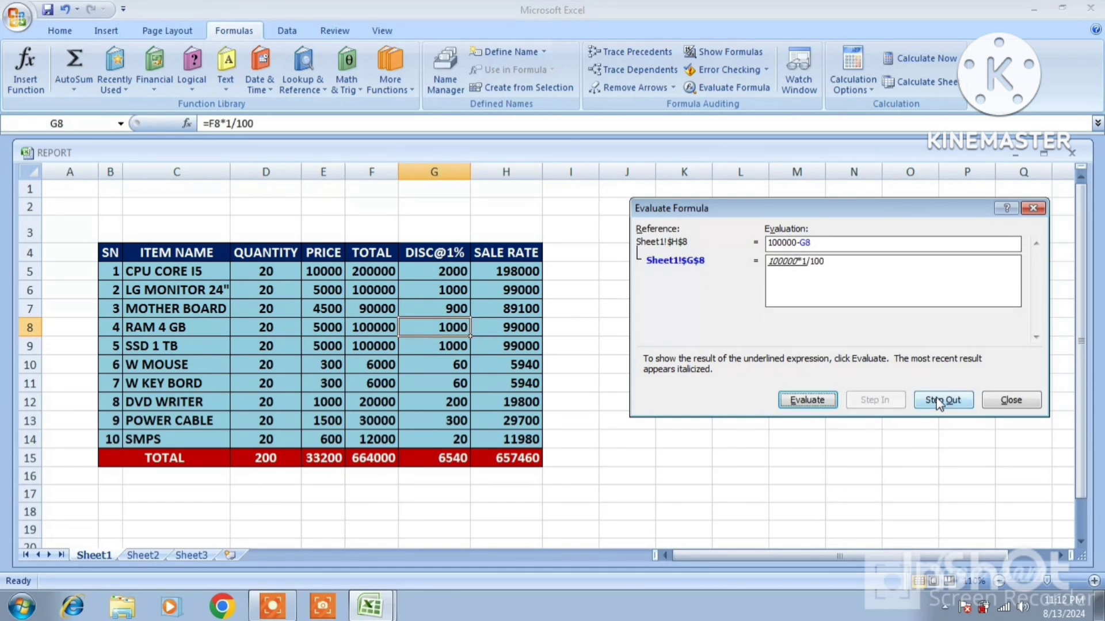
{"action": "left_click", "coordinate": [936, 401]}
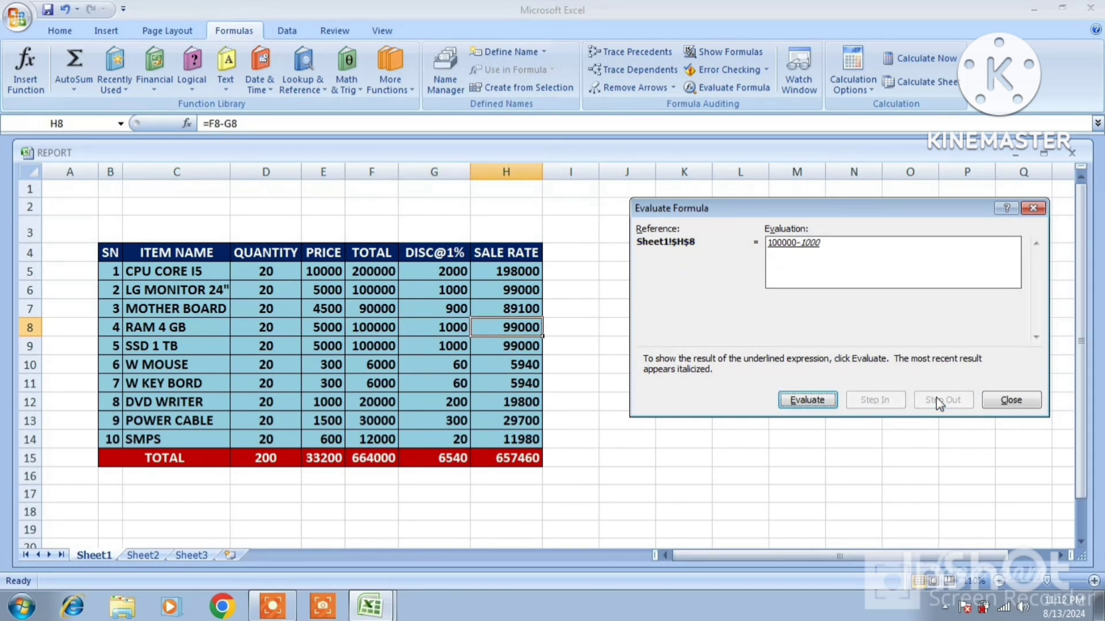
{"action": "left_click", "coordinate": [1004, 399]}
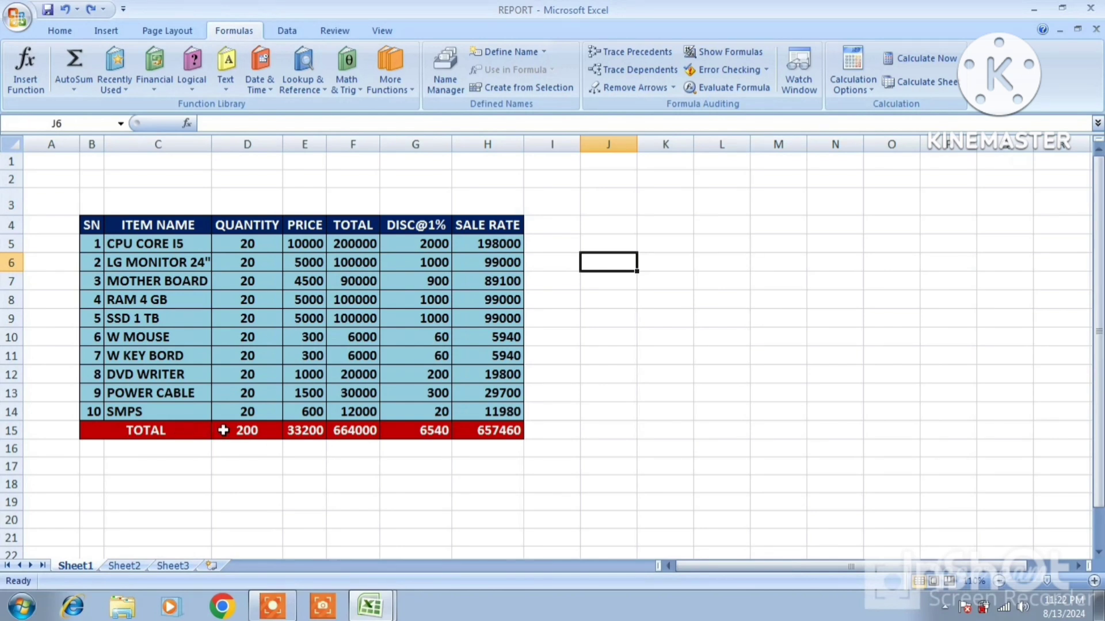
Open the Watch Window and delete the existing watch on cell D15
{"action": "left_click", "coordinate": [492, 433]}
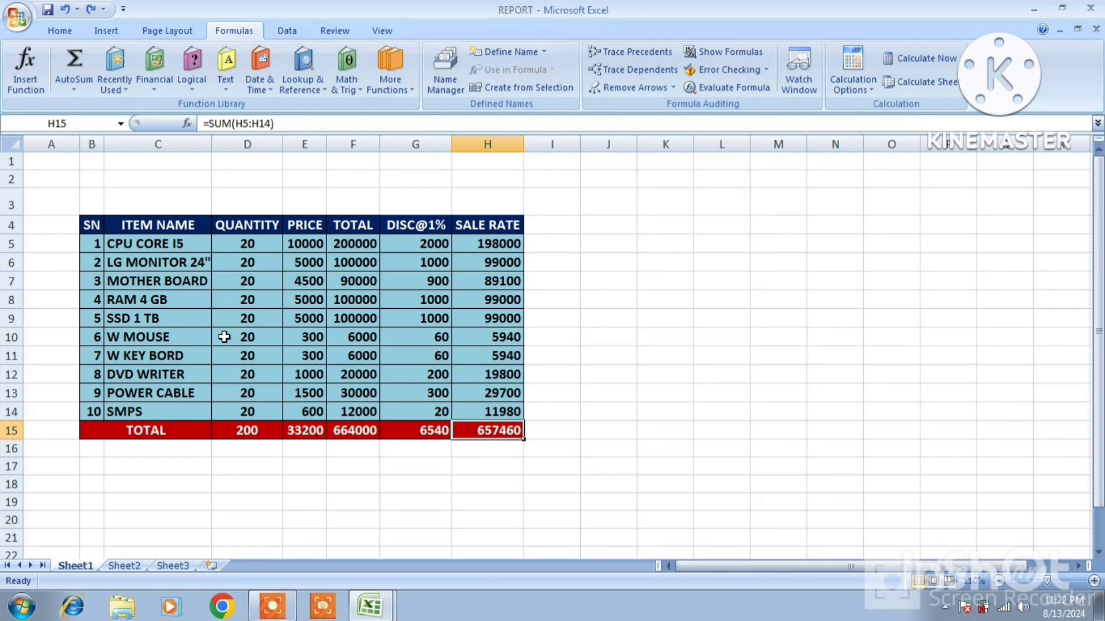
{"action": "left_click", "coordinate": [258, 179]}
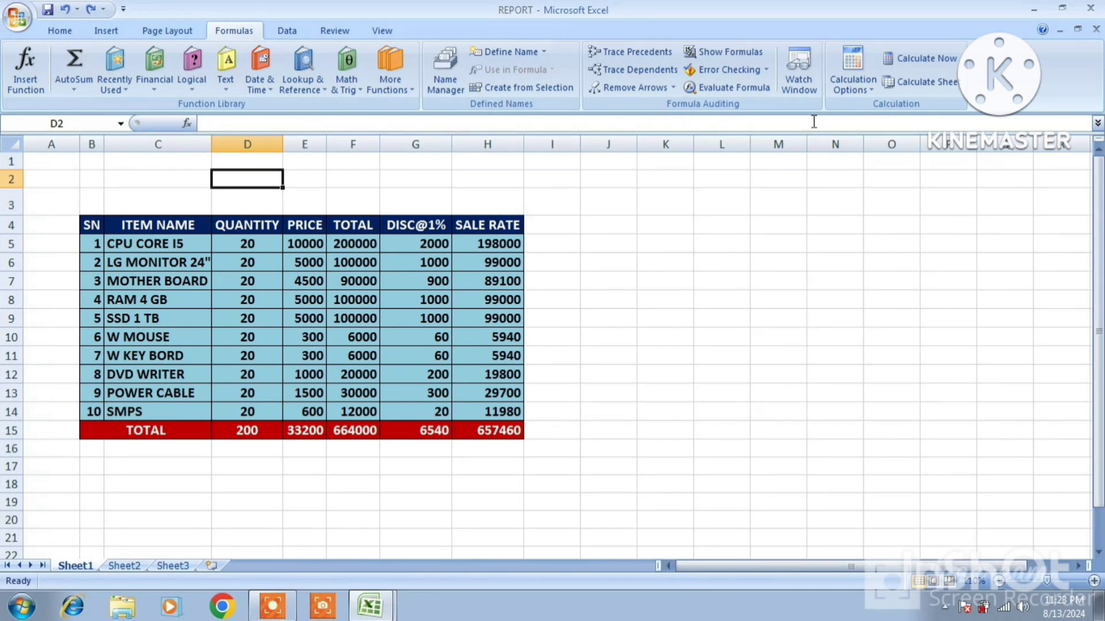
{"action": "left_click", "coordinate": [806, 90]}
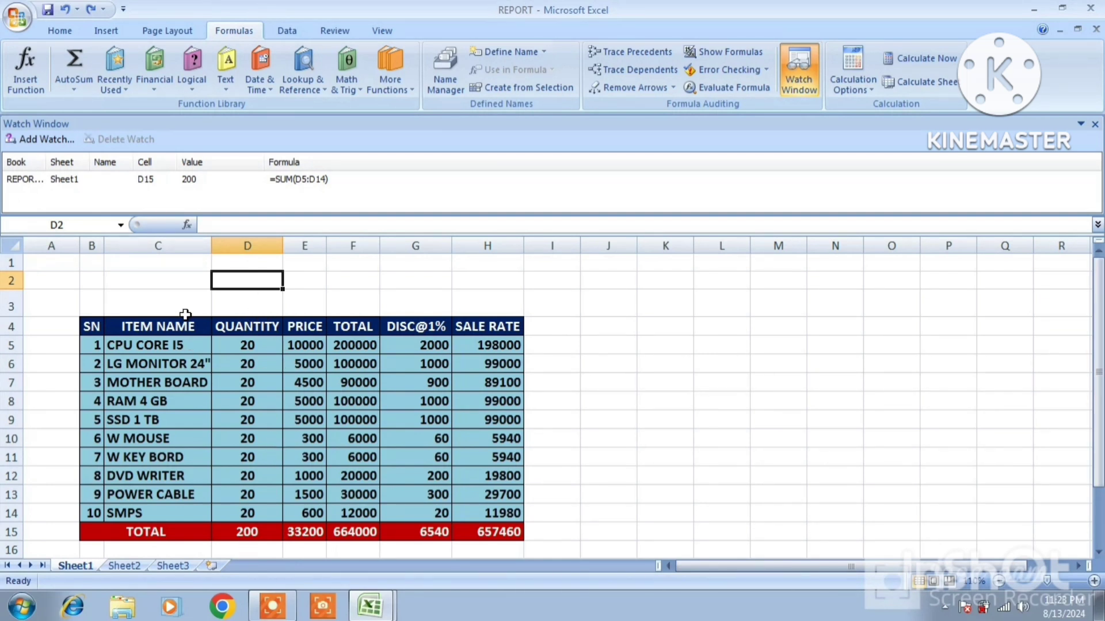
{"action": "left_click", "coordinate": [86, 181]}
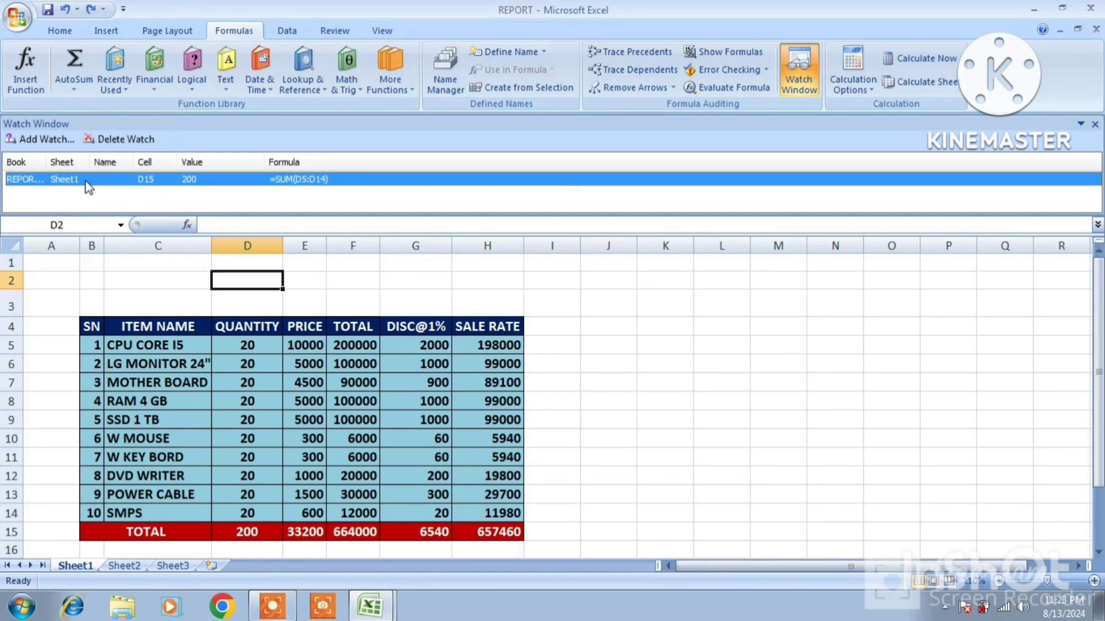
{"action": "left_click", "coordinate": [119, 143]}
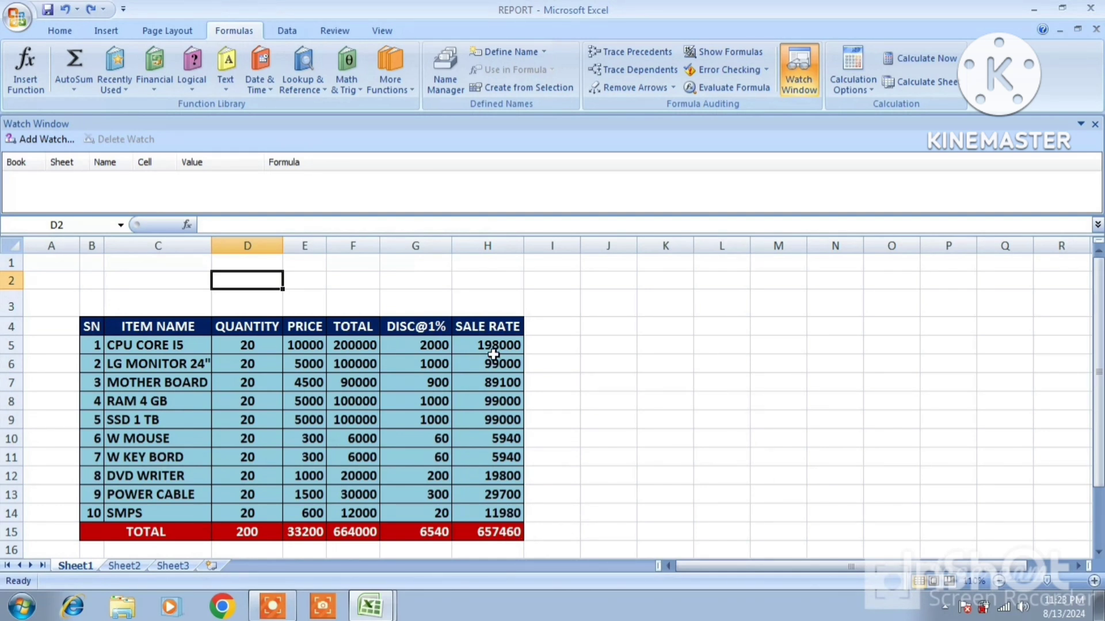
Try a quantity of 50 for RAM 4 GB in cell D8 and undo the change
{"action": "left_click", "coordinate": [489, 535]}
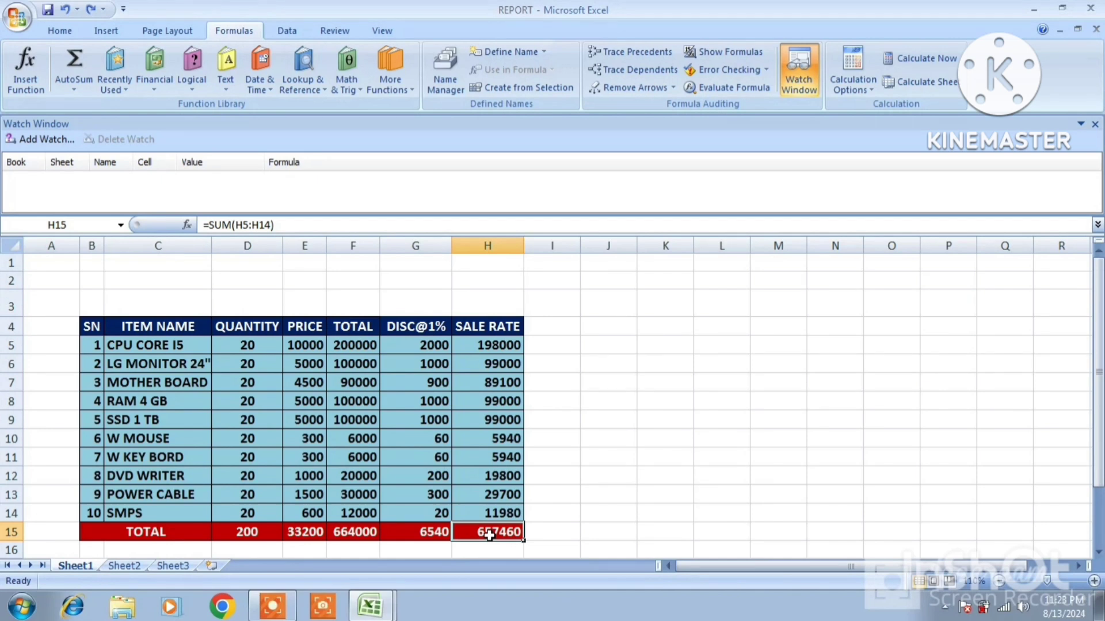
{"action": "left_click", "coordinate": [250, 398]}
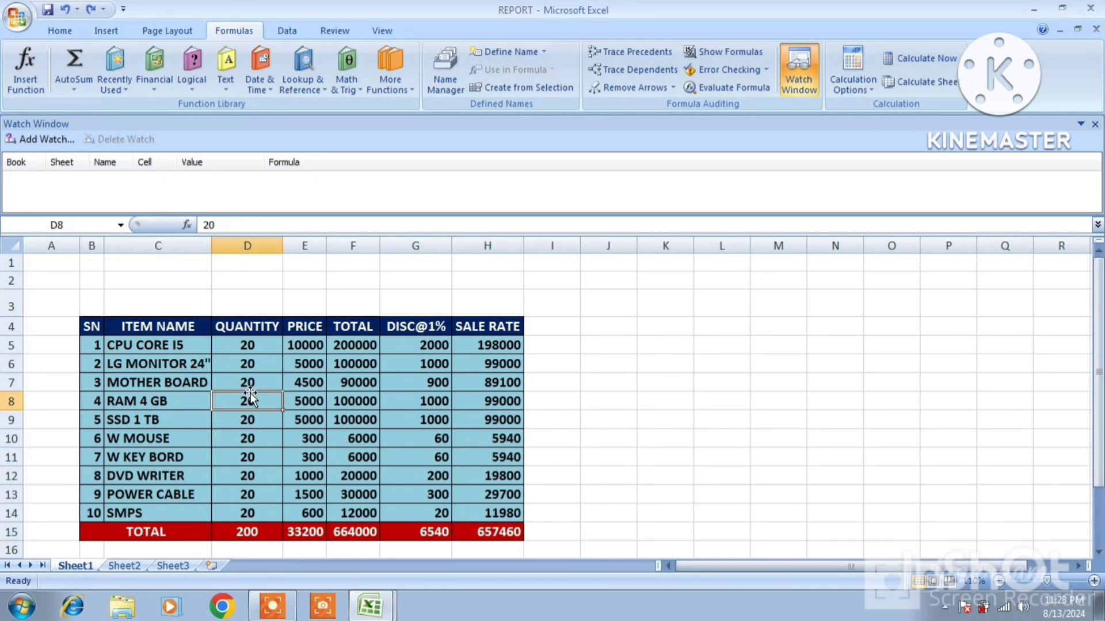
{"action": "type", "text": "50"}
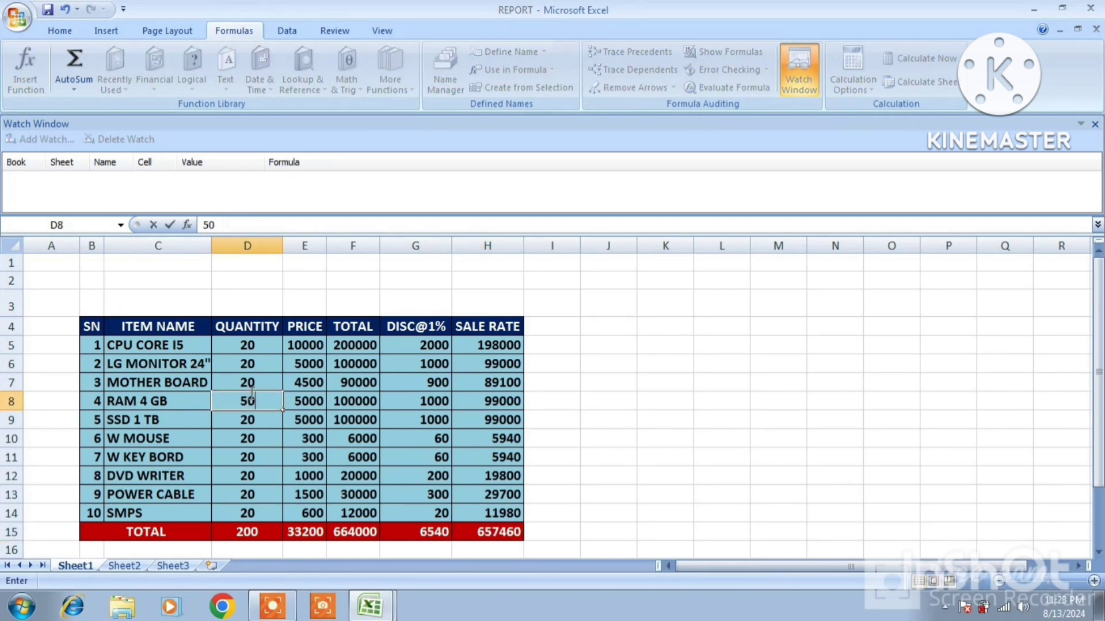
{"action": "key", "text": "Return"}
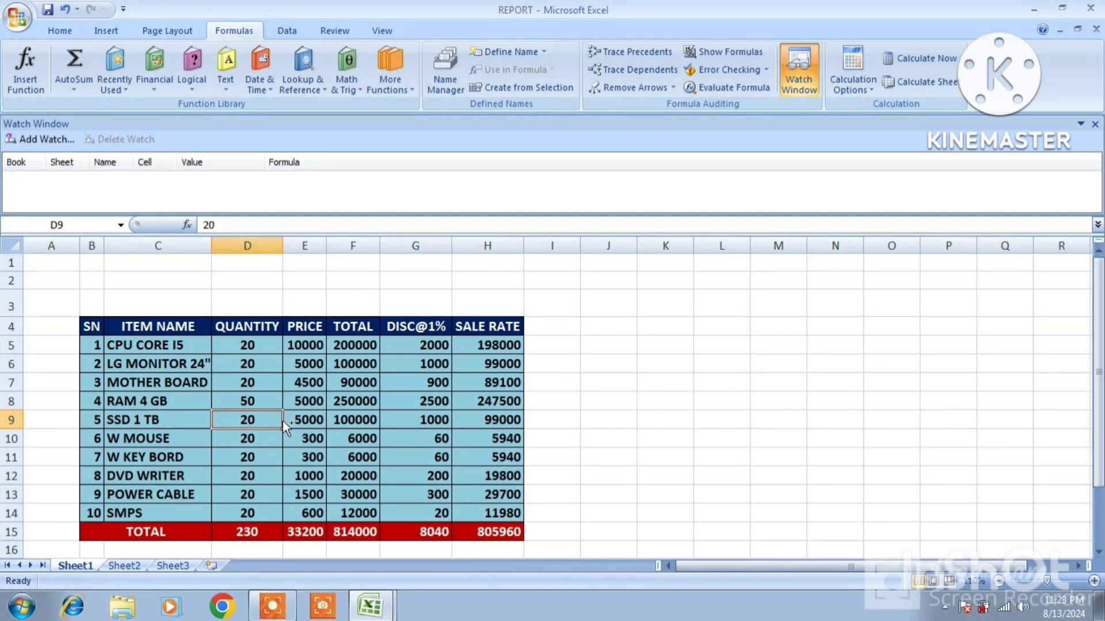
{"action": "key", "text": "ctrl+z"}
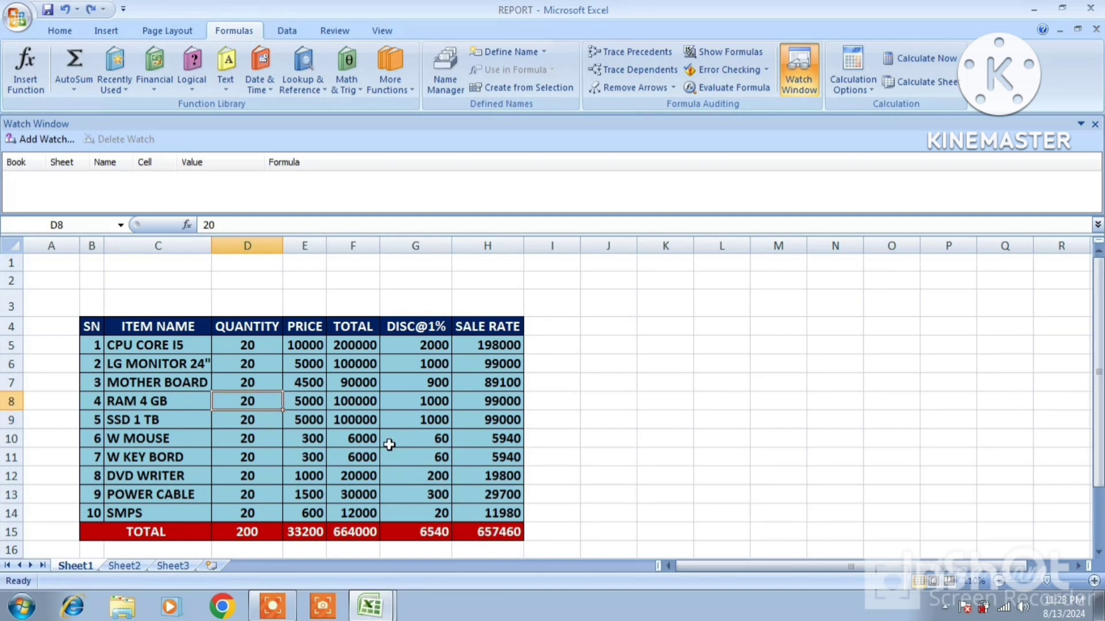
Add a watch on the SALE RATE total in cell H15
{"action": "left_click", "coordinate": [491, 538]}
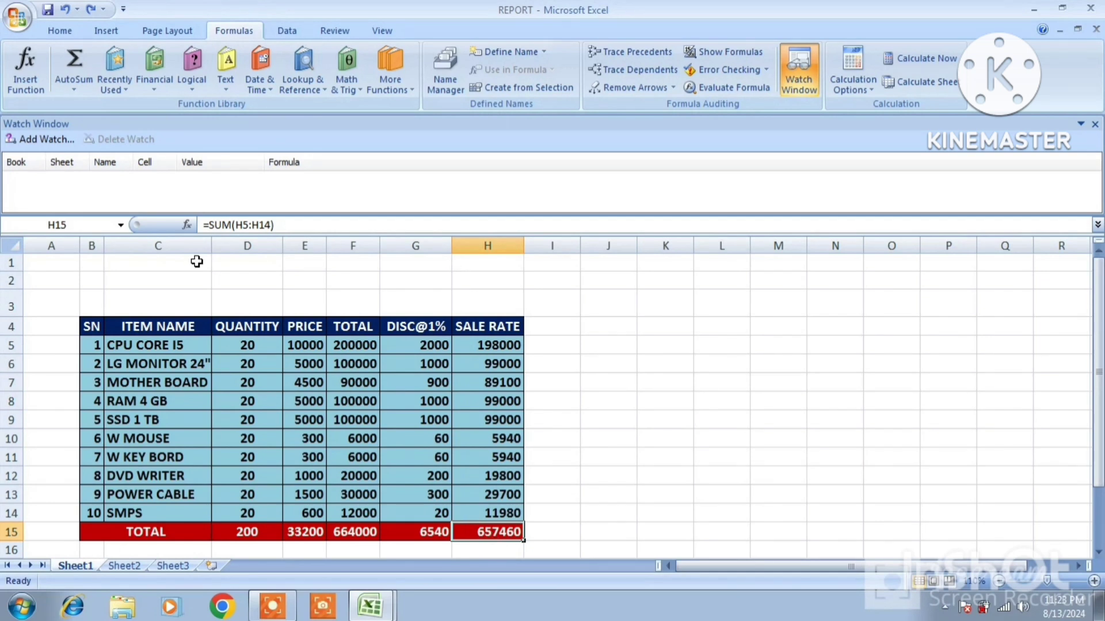
{"action": "left_click", "coordinate": [33, 141]}
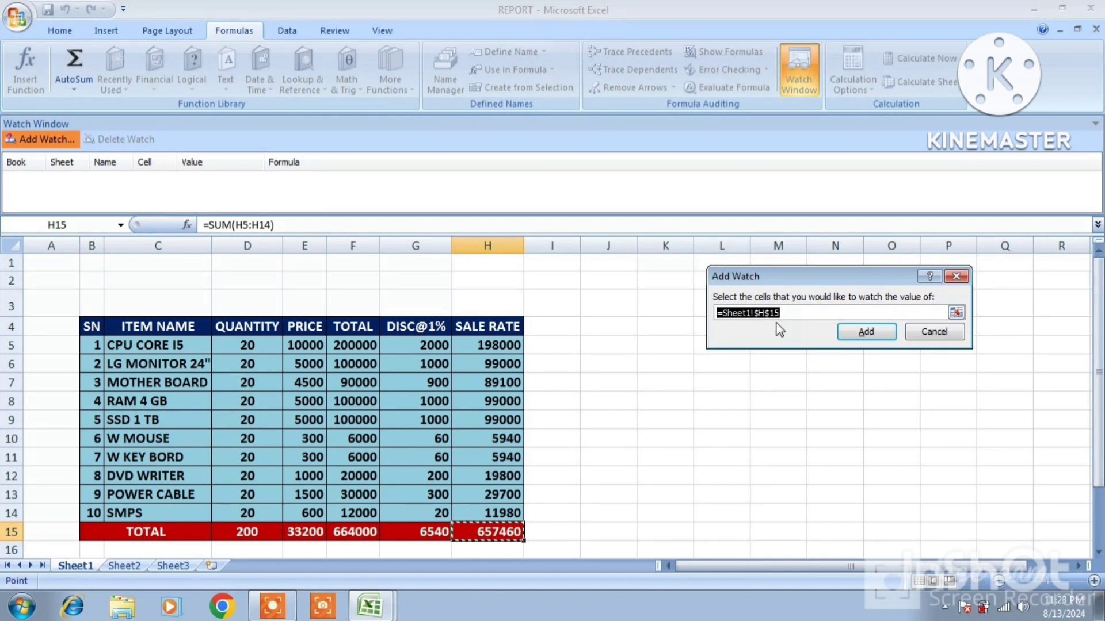
{"action": "left_click", "coordinate": [867, 334]}
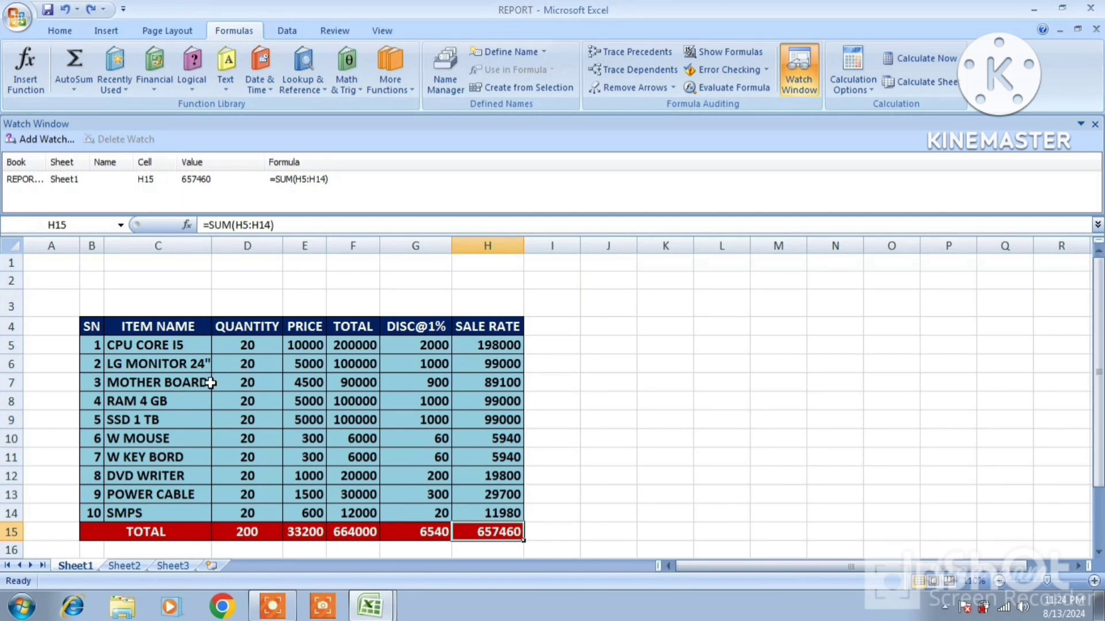
Set the MOTHER BOARD quantity in D7 to 10 and the W MOUSE quantity in D10 to 50
{"action": "left_click", "coordinate": [253, 385]}
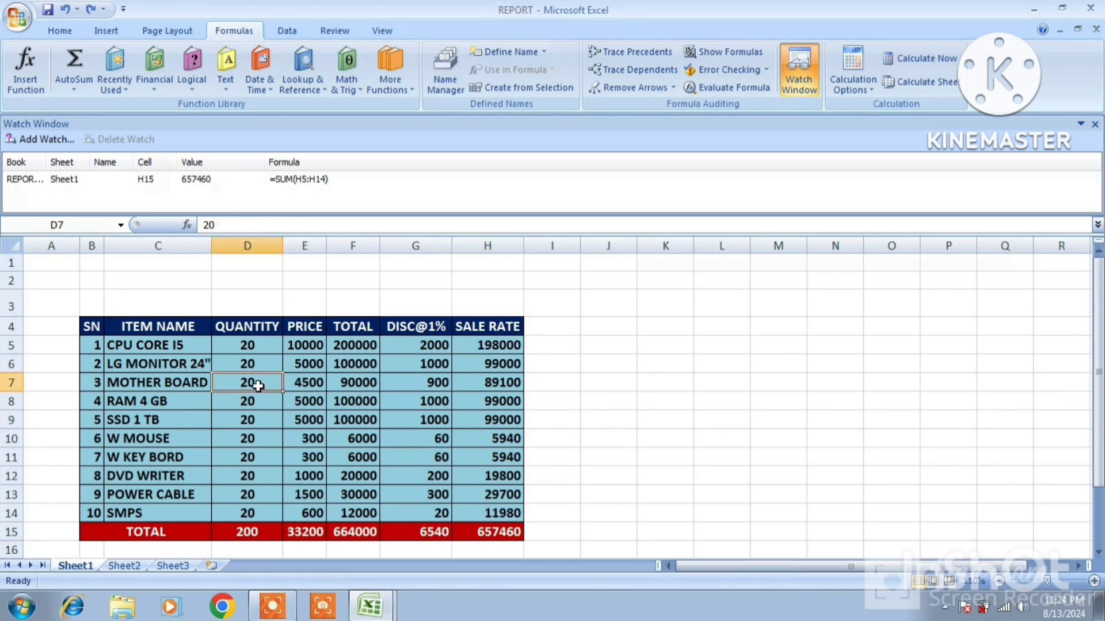
{"action": "type", "text": "10"}
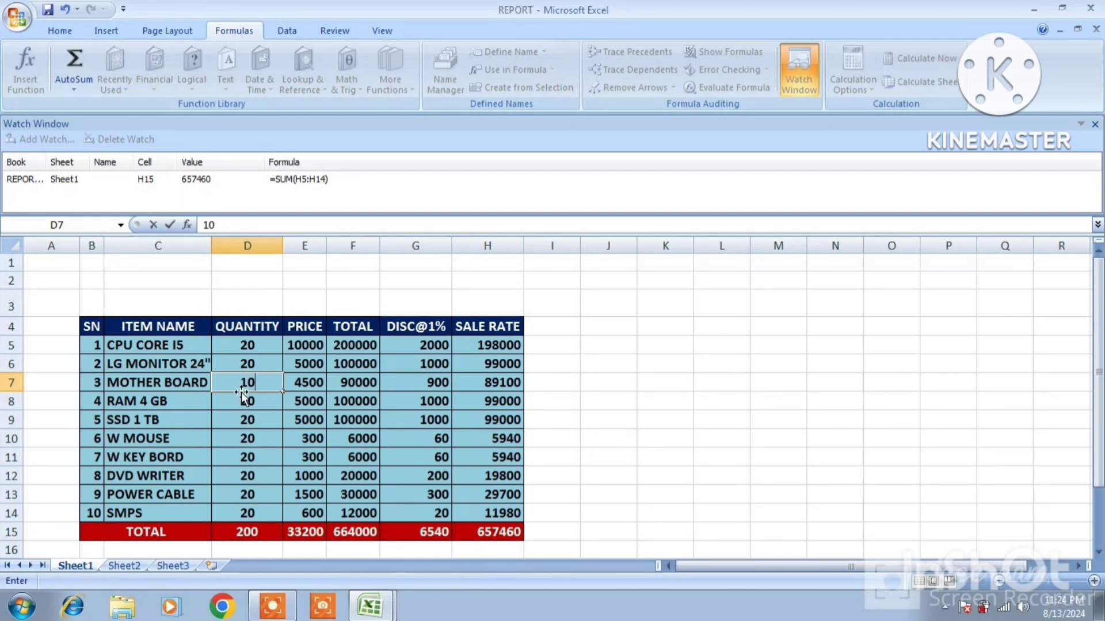
{"action": "key", "text": "Tab"}
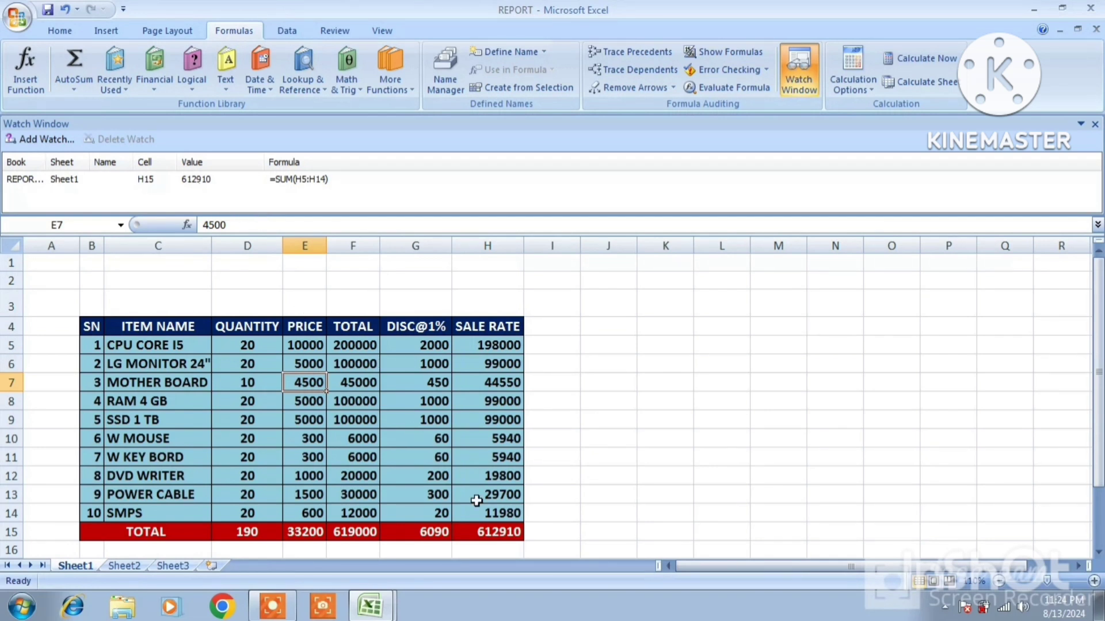
{"action": "left_click", "coordinate": [251, 437]}
{"action": "type", "text": "50"}
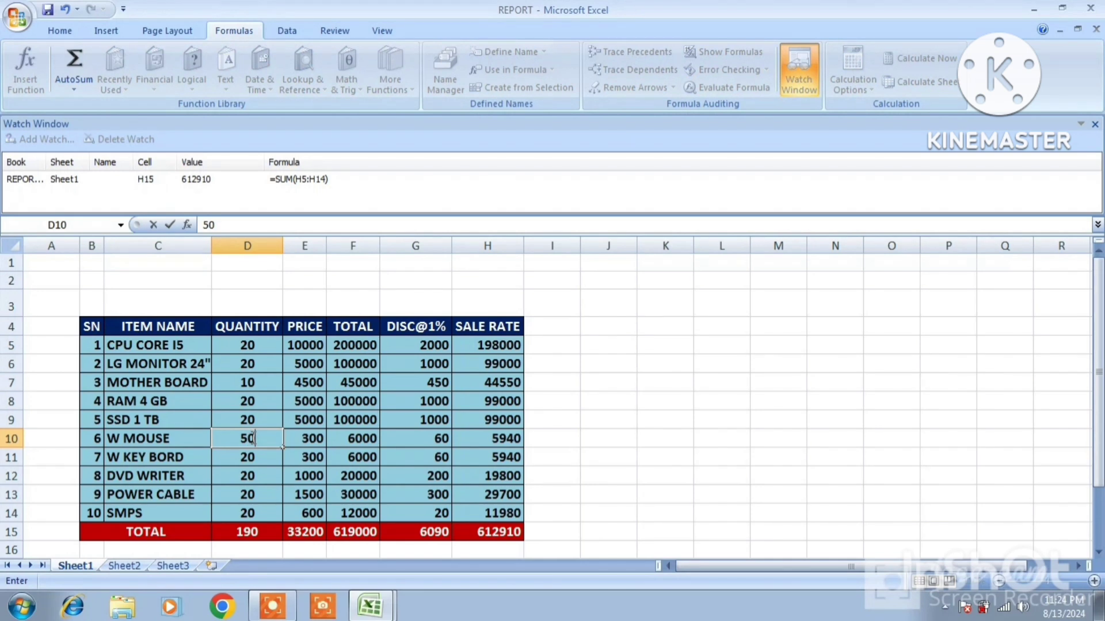
{"action": "key", "text": "Return"}
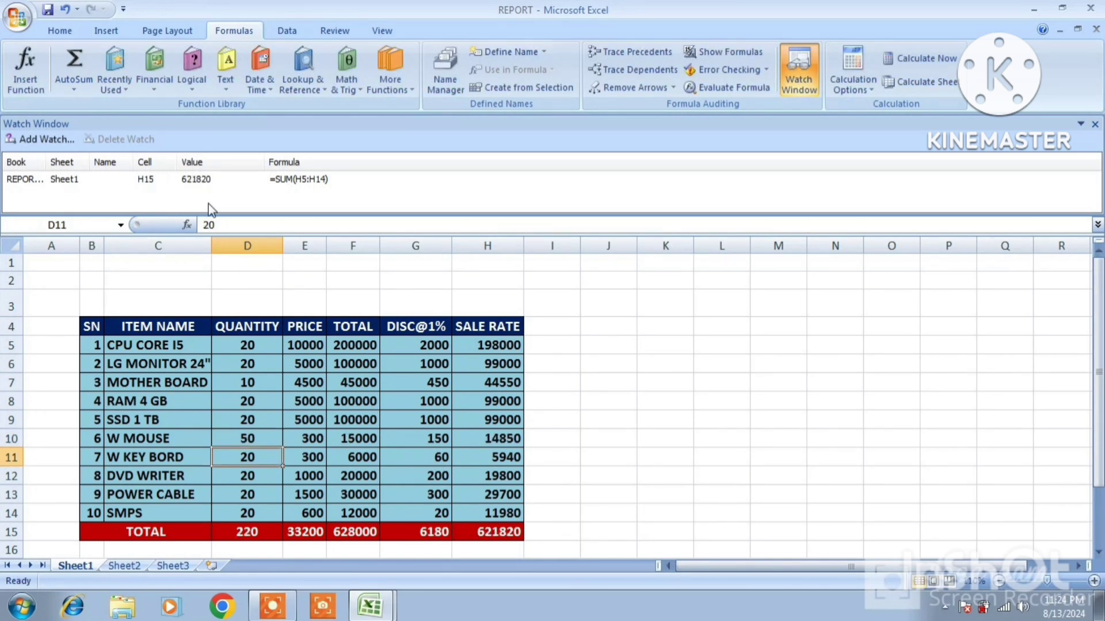
Add a watch on the QUANTITY total in cell D15
{"action": "left_click", "coordinate": [242, 536]}
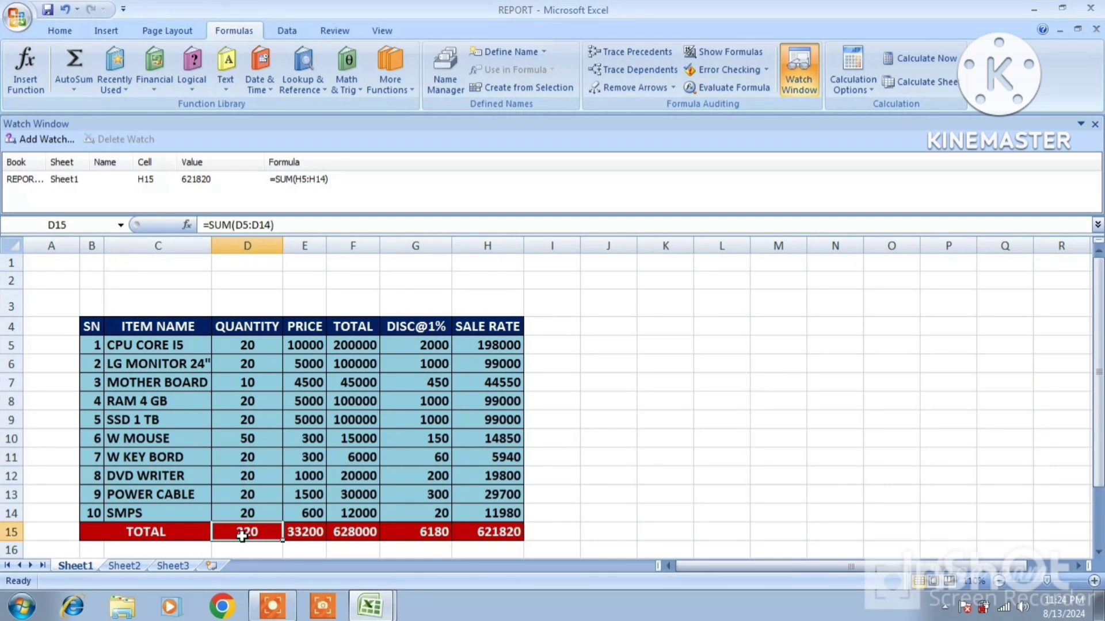
{"action": "left_click", "coordinate": [37, 141]}
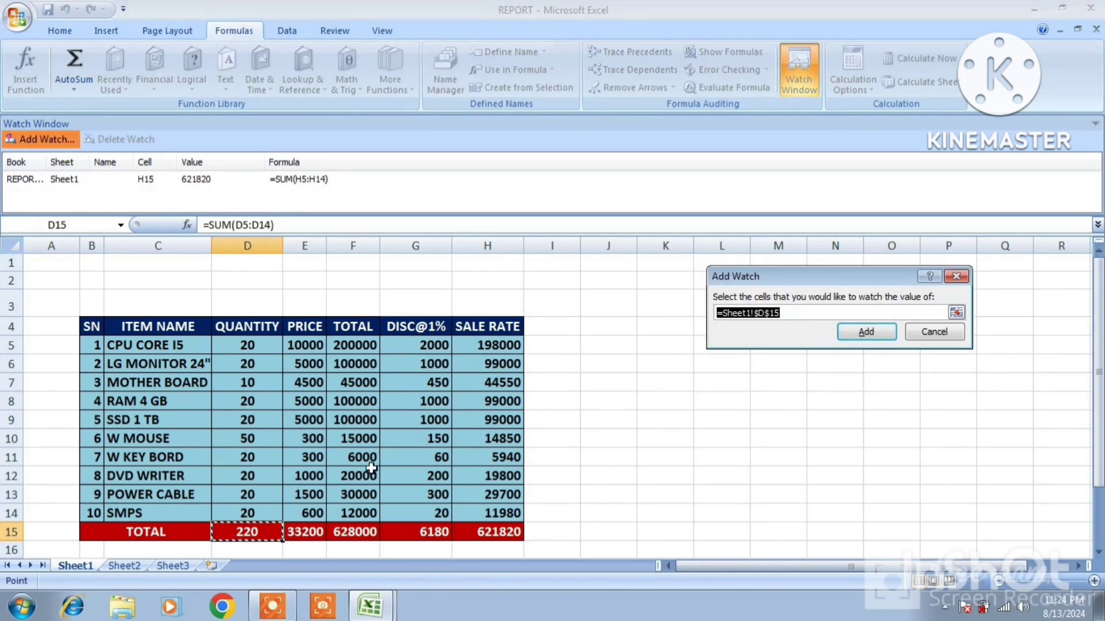
{"action": "left_click", "coordinate": [222, 535]}
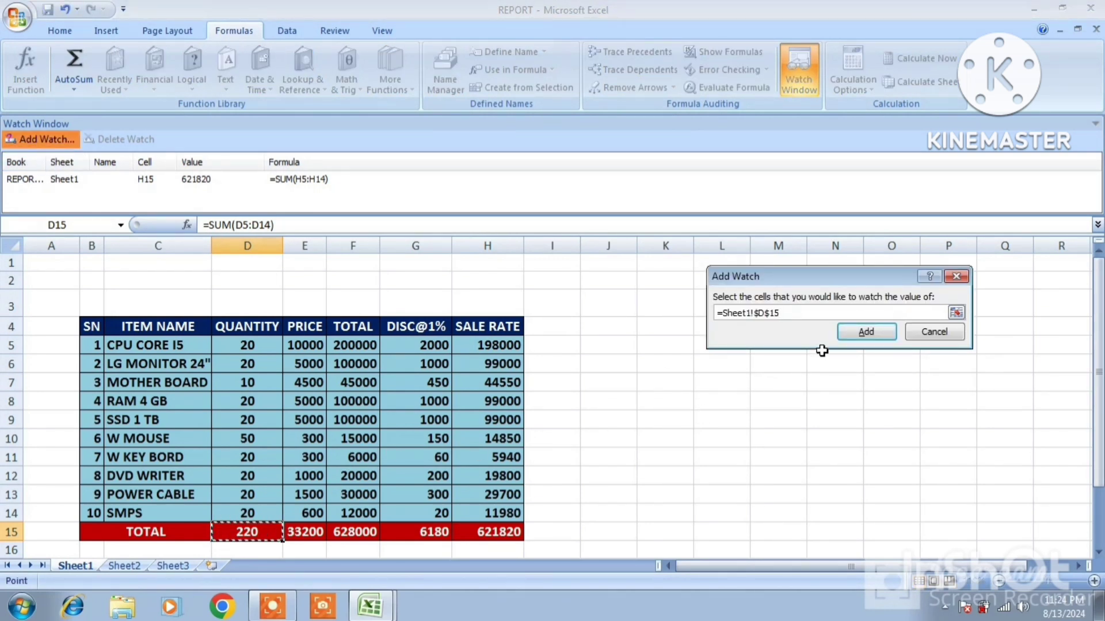
{"action": "left_click", "coordinate": [864, 330]}
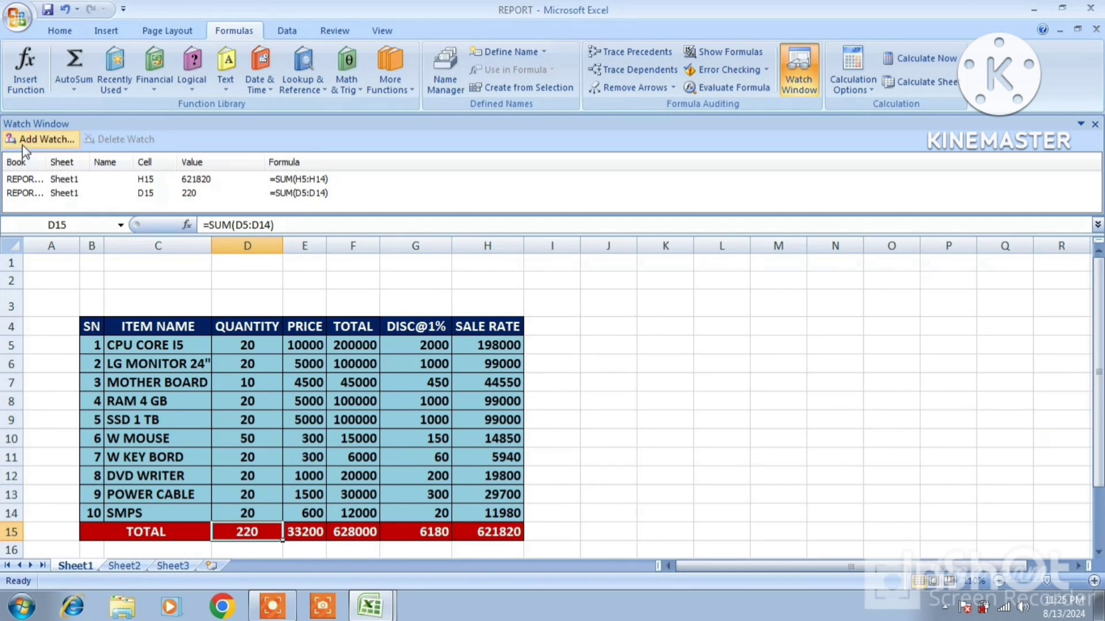
Add watches on the PRICE total in E15 and the TOTAL column's sum in F15, and enlarge the Watch Window to fit all entries
{"action": "left_click", "coordinate": [40, 140]}
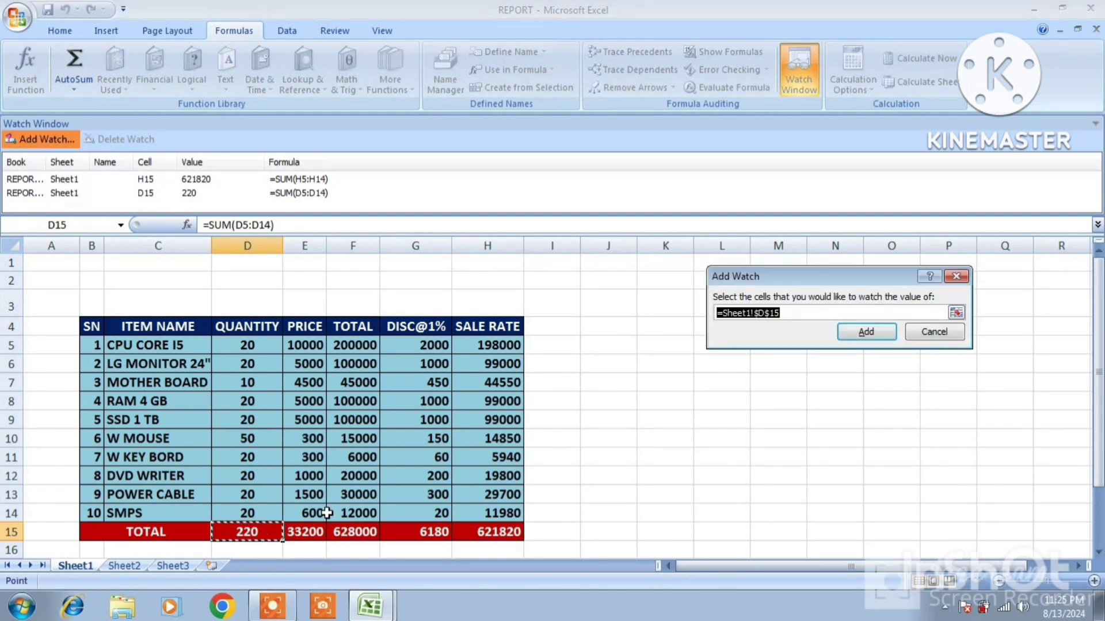
{"action": "left_click", "coordinate": [299, 533]}
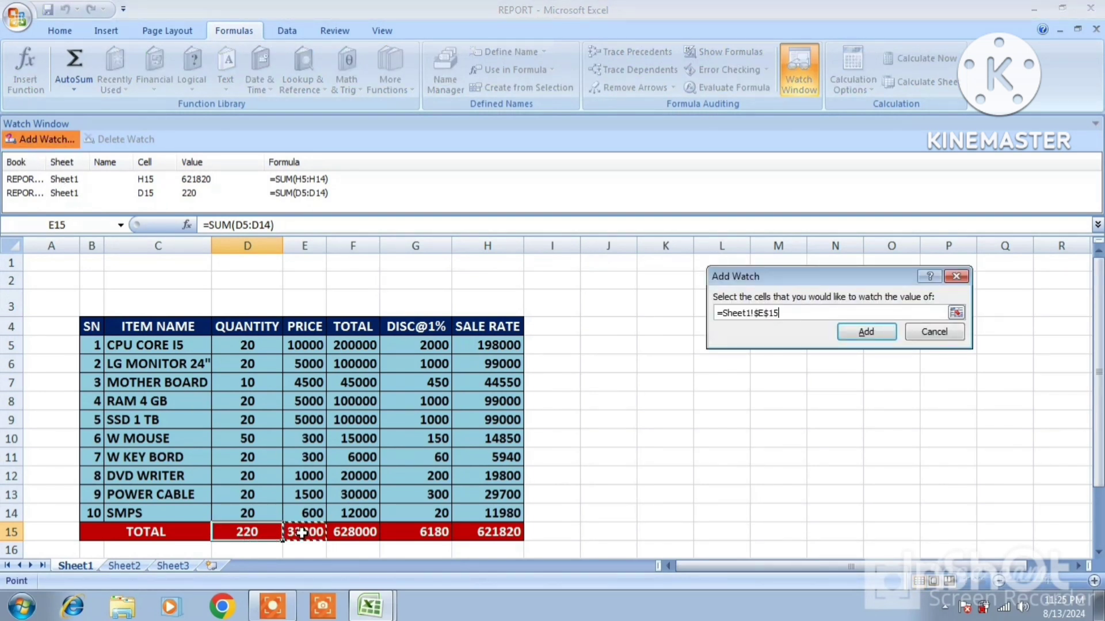
{"action": "left_click", "coordinate": [866, 332]}
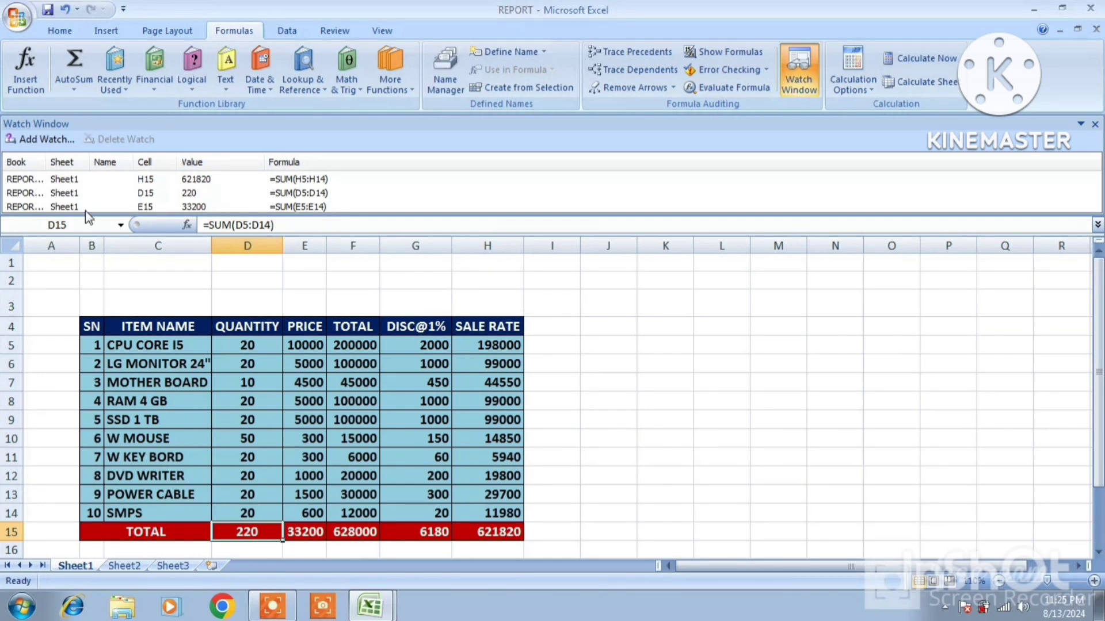
{"action": "left_click", "coordinate": [43, 139]}
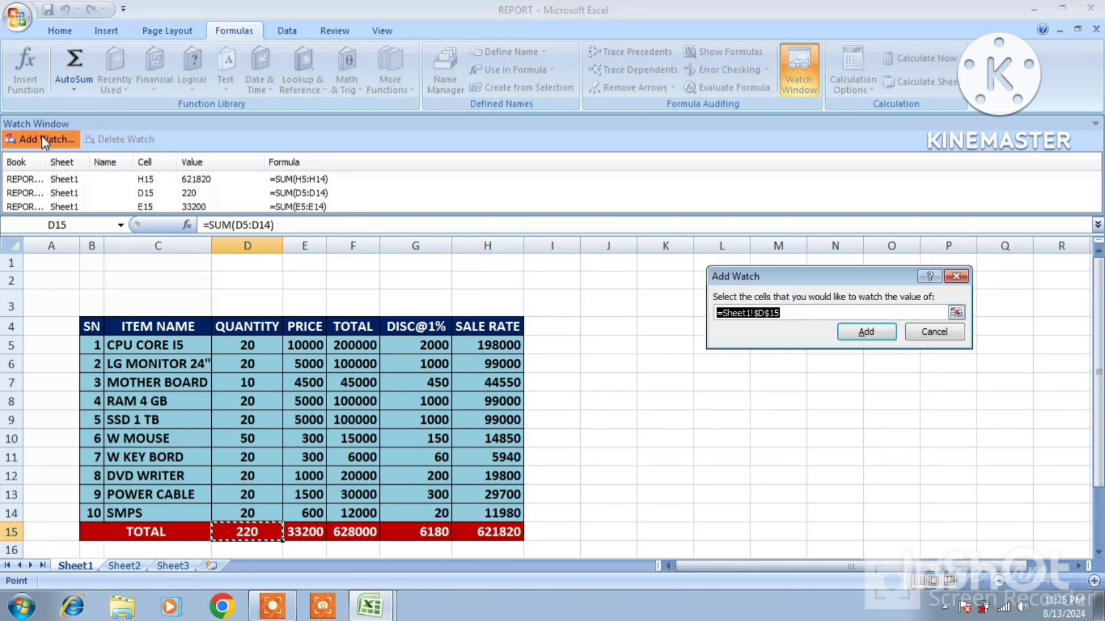
{"action": "left_click", "coordinate": [364, 527]}
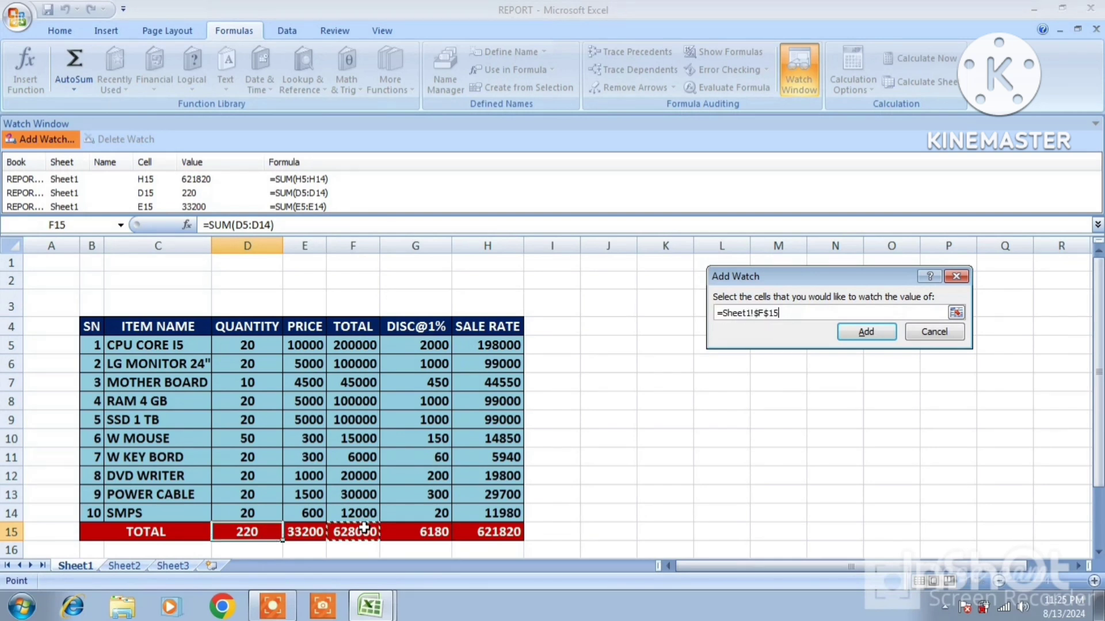
{"action": "left_click", "coordinate": [867, 333]}
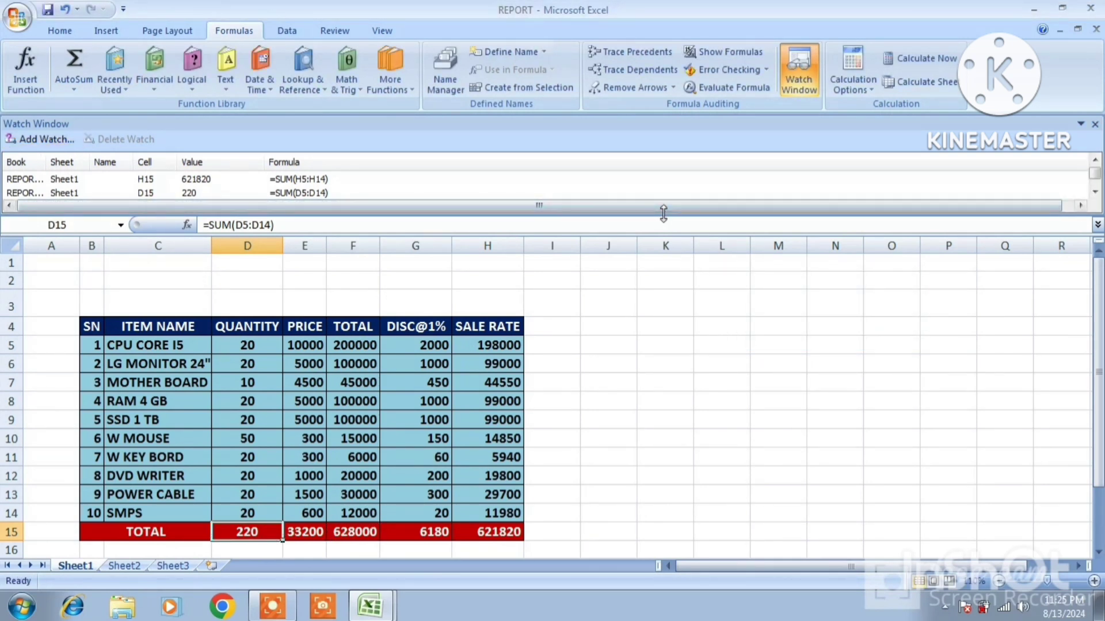
{"action": "left_click_drag", "start_coordinate": [663, 213], "coordinate": [667, 262]}
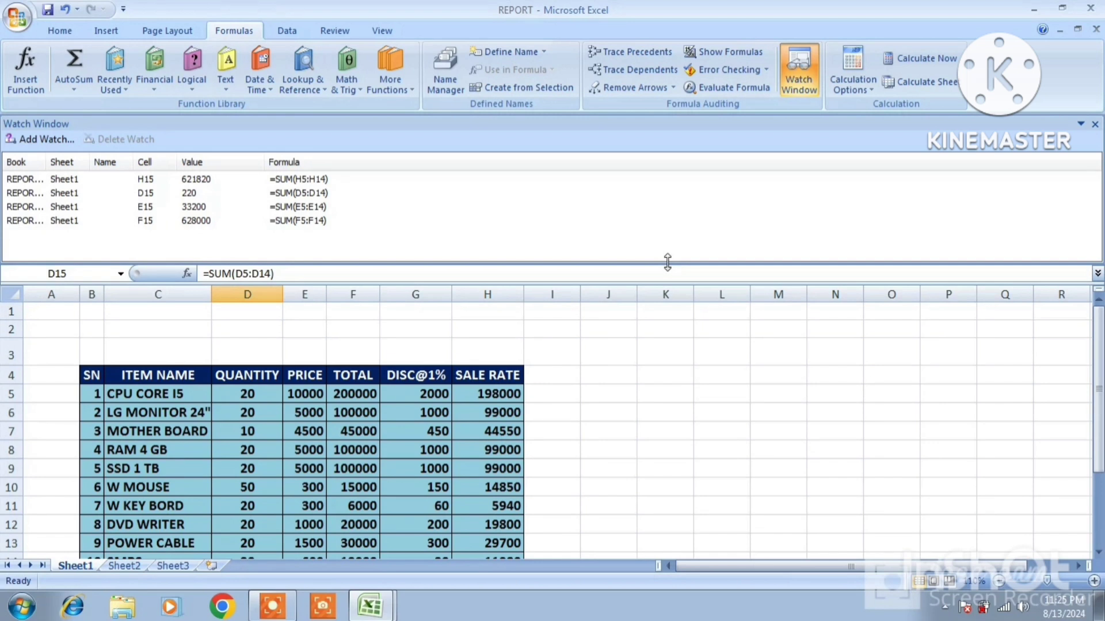
Set the MOTHER BOARD quantity in cell D7 to 100
{"action": "left_click", "coordinate": [245, 432]}
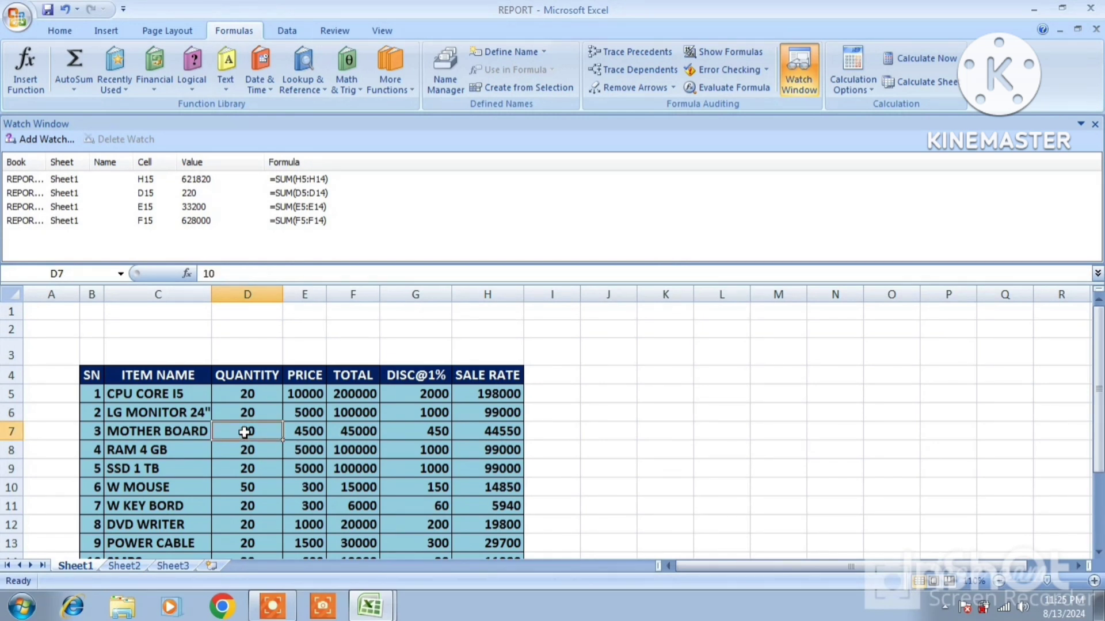
{"action": "type", "text": "100"}
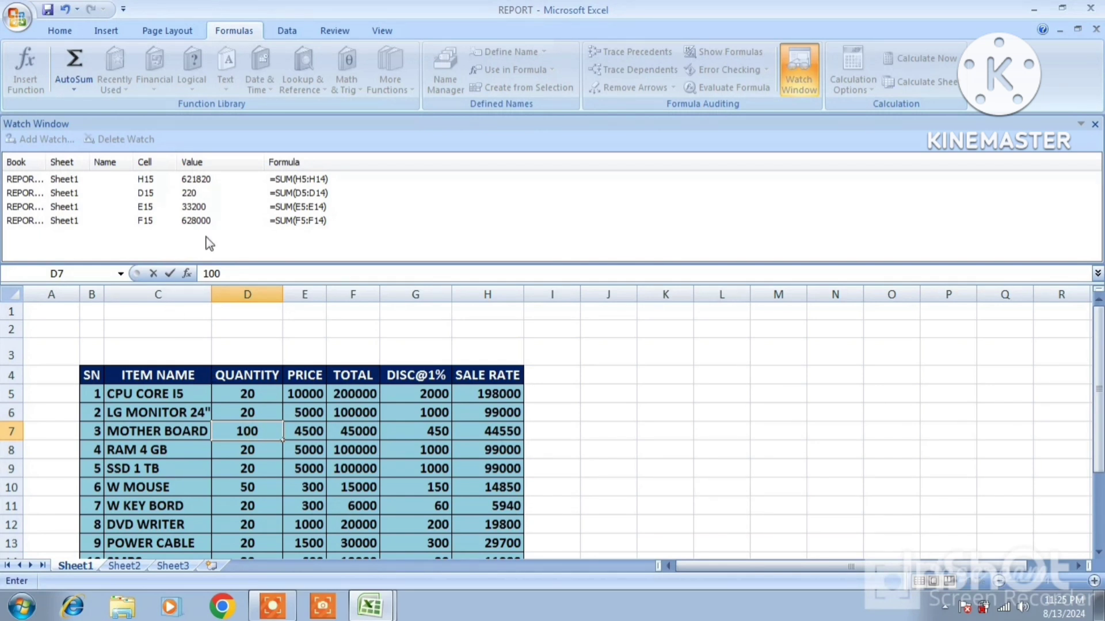
{"action": "key", "text": "Return"}
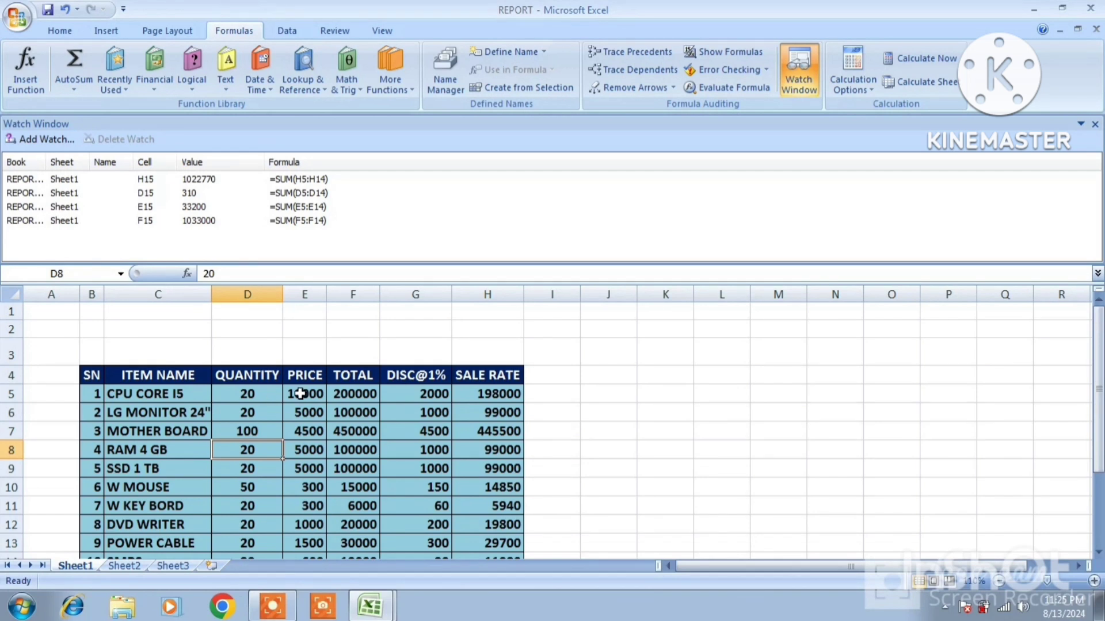
On Sheet2, enter 45 in G3 and 1254 in G4, and extend the series down to G10
{"action": "left_click", "coordinate": [125, 566]}
{"action": "left_click", "coordinate": [338, 343]}
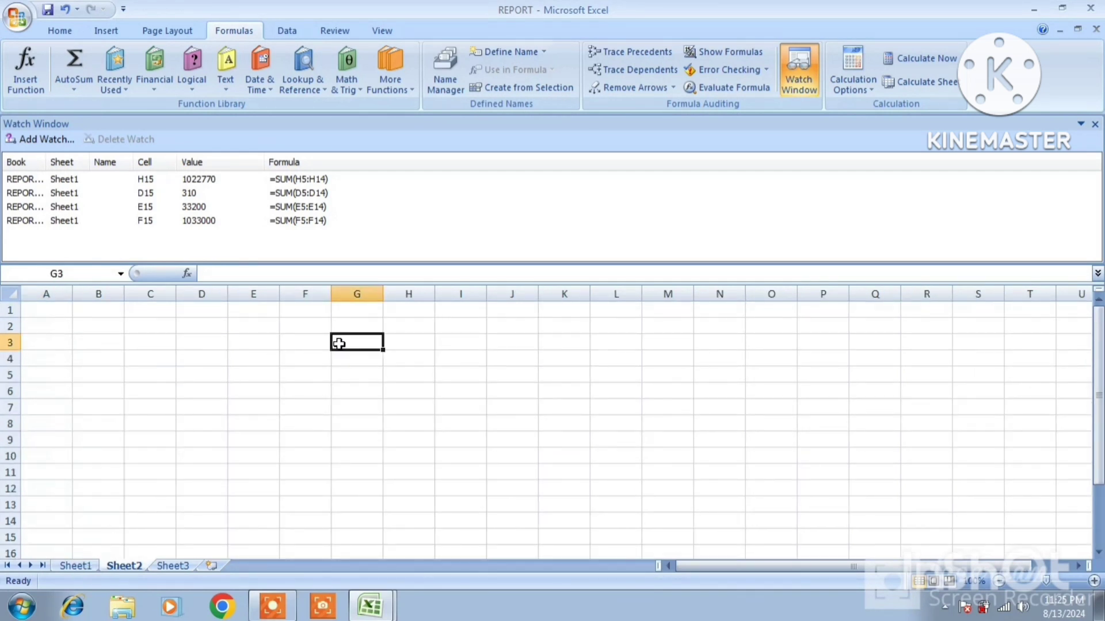
{"action": "type", "text": "45"}
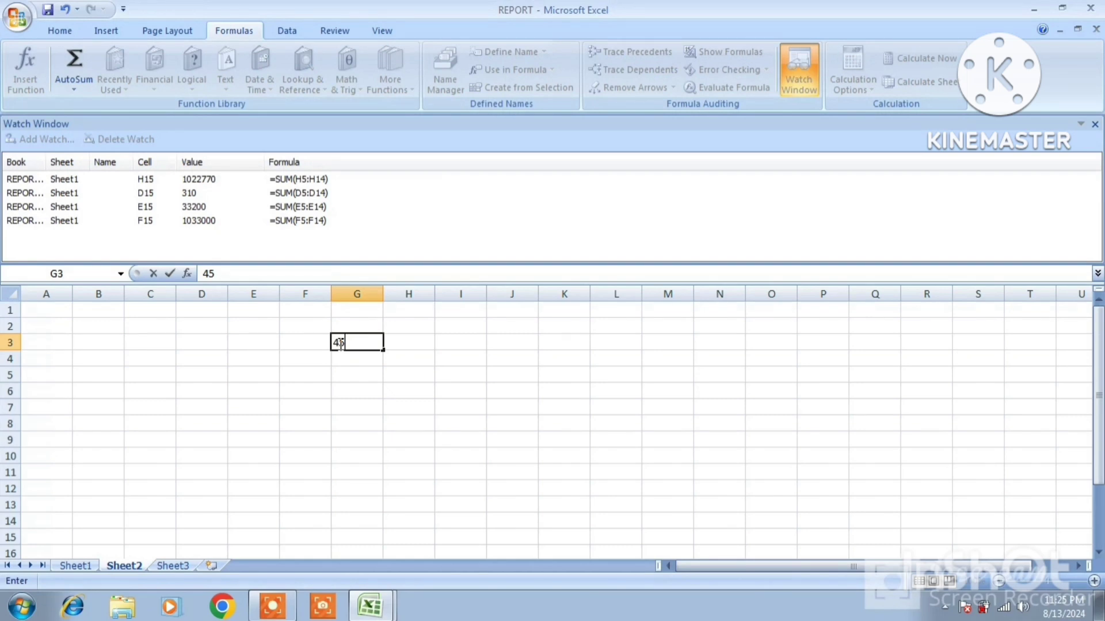
{"action": "key", "text": "Return"}
{"action": "type", "text": "1254"}
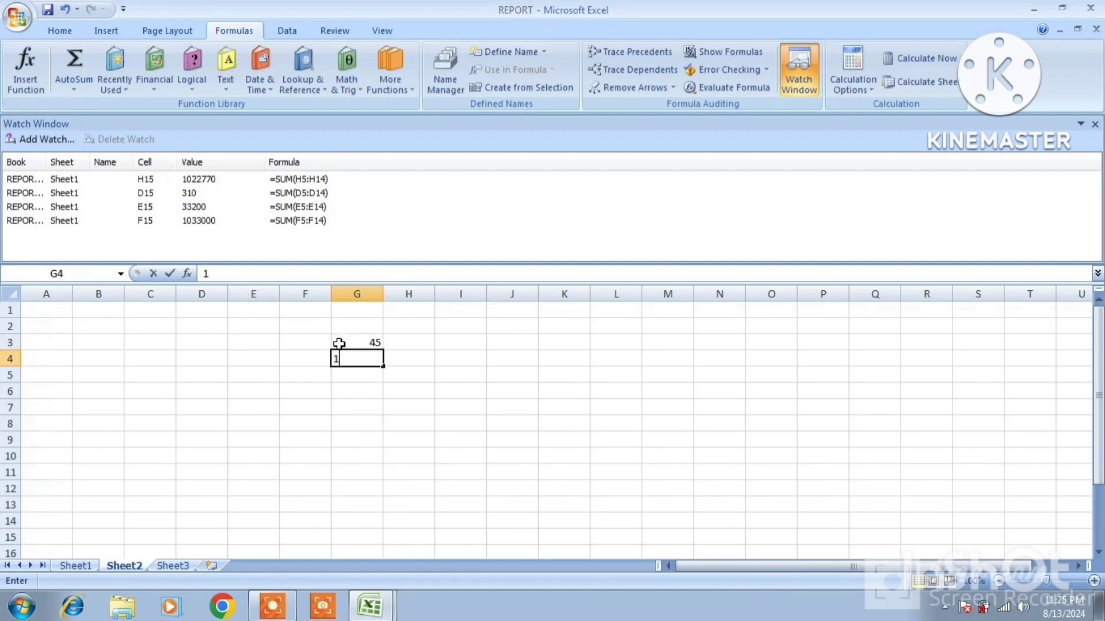
{"action": "left_click", "coordinate": [340, 344]}
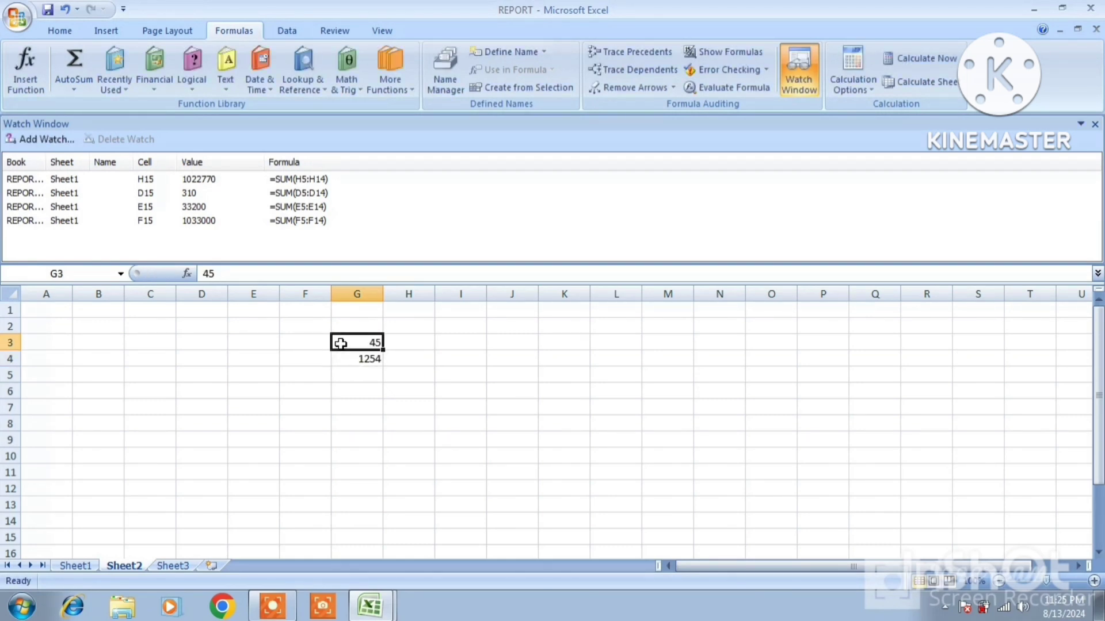
{"action": "left_click_drag", "start_coordinate": [341, 344], "coordinate": [387, 464]}
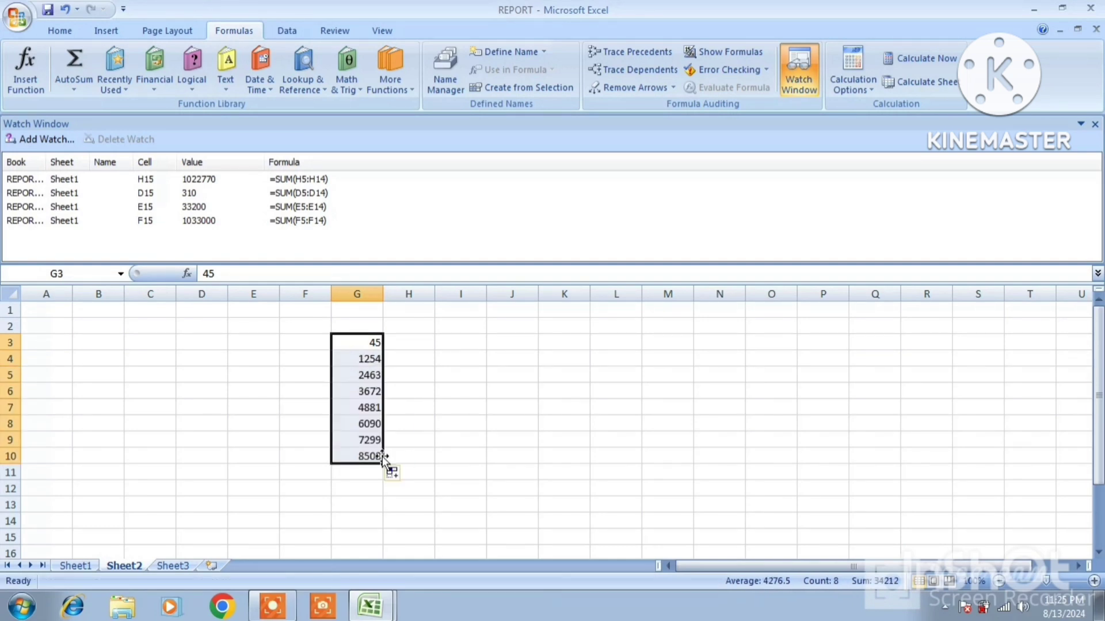
Total the Sheet2 number column in cell G12 with AutoSum
{"action": "left_click", "coordinate": [366, 486]}
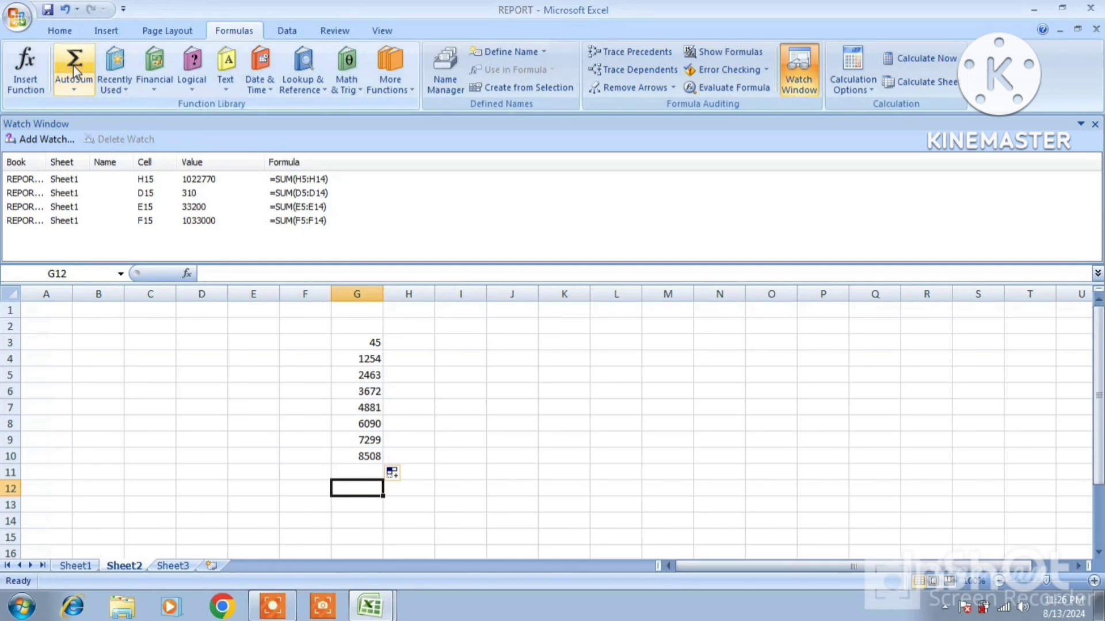
{"action": "left_click_drag", "start_coordinate": [353, 341], "coordinate": [377, 485]}
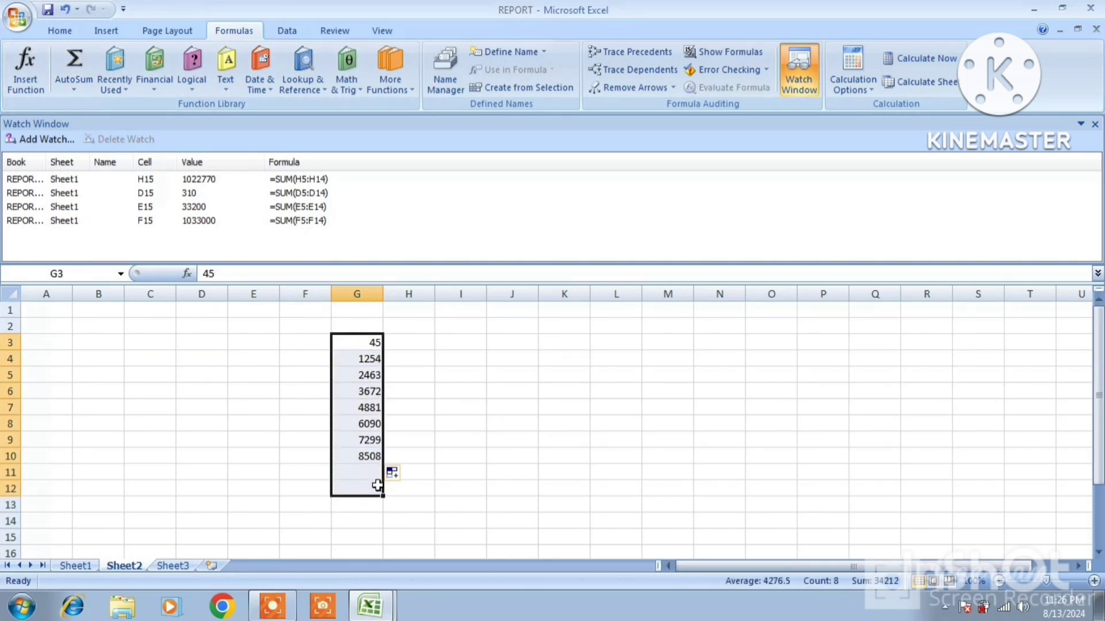
{"action": "left_click", "coordinate": [74, 63]}
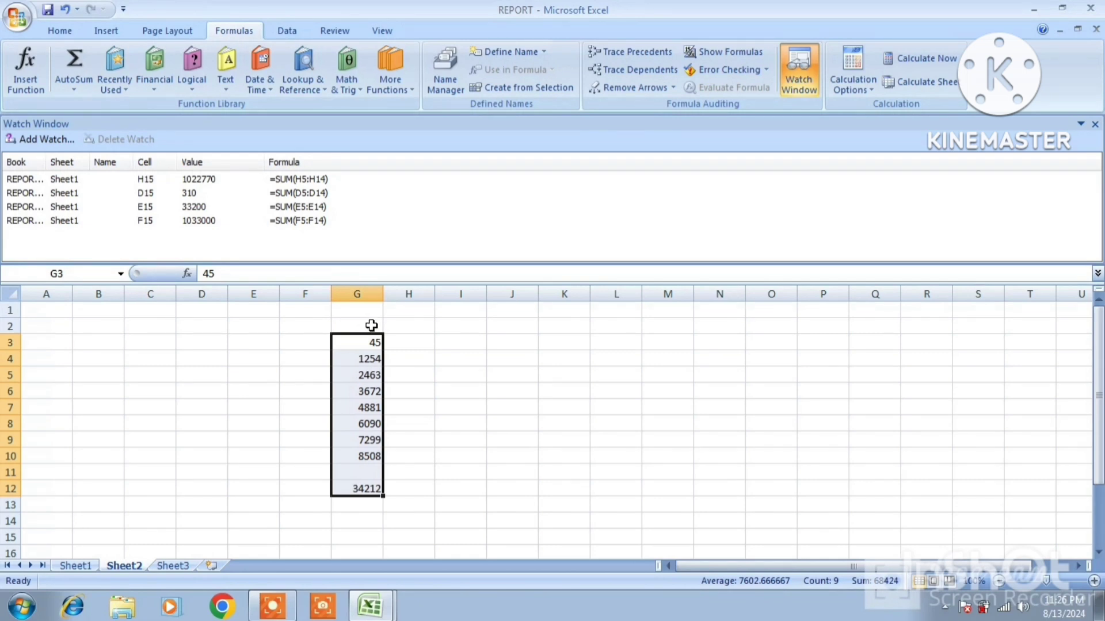
Enter the heading AMOUNT in cell G2 above the numbers on Sheet2
{"action": "left_click", "coordinate": [372, 326]}
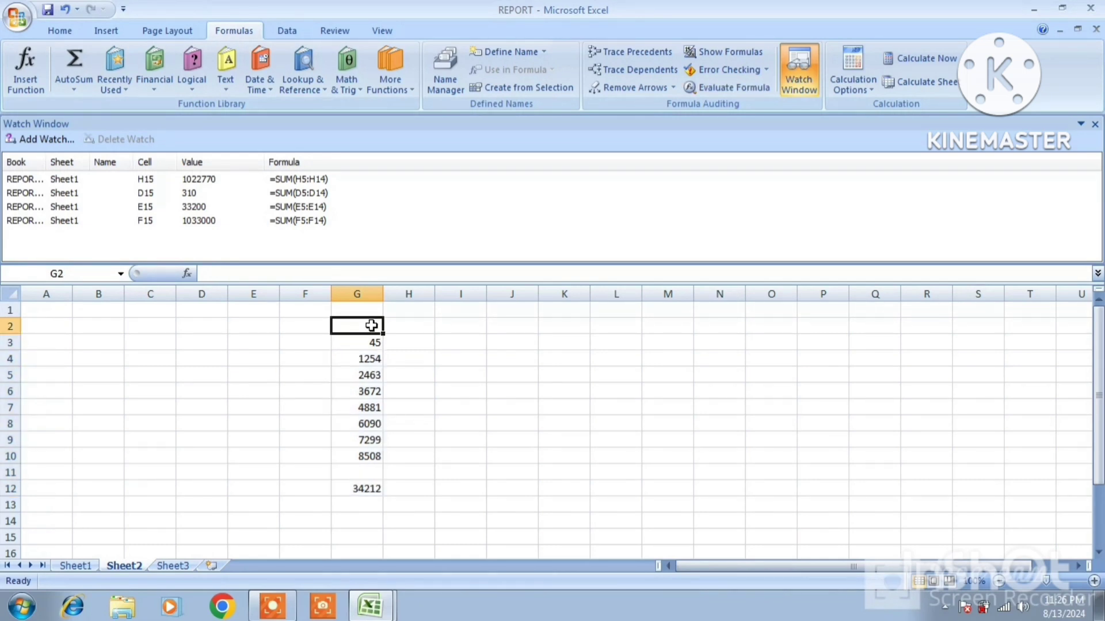
{"action": "type", "text": "AMOUN"}
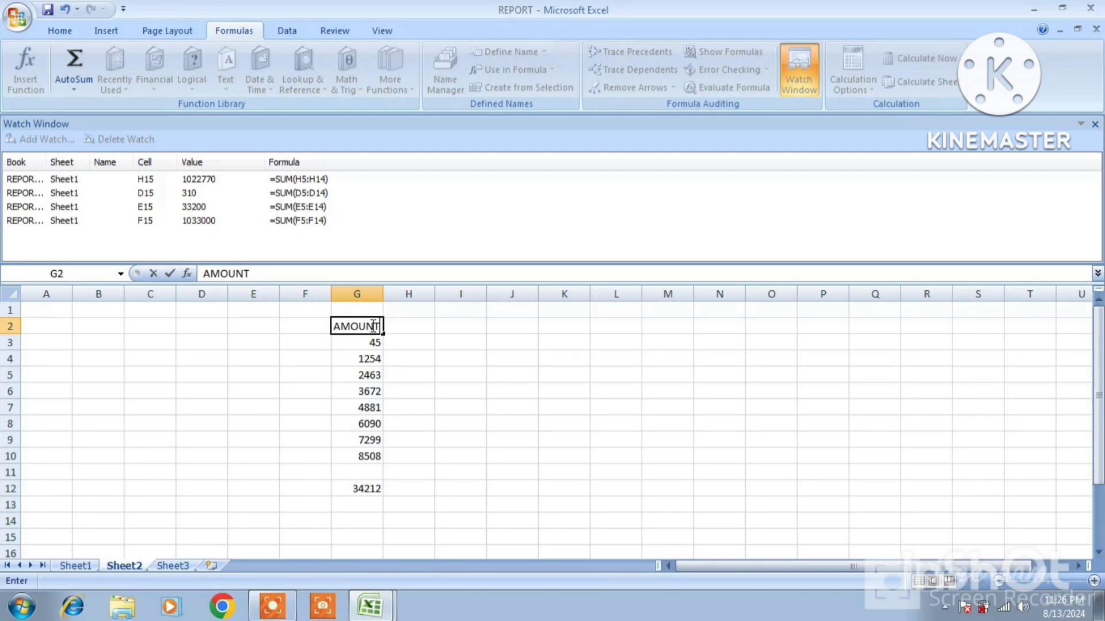
{"action": "type", "text": "T"}
{"action": "left_click", "coordinate": [370, 493]}
{"action": "left_click", "coordinate": [520, 469]}
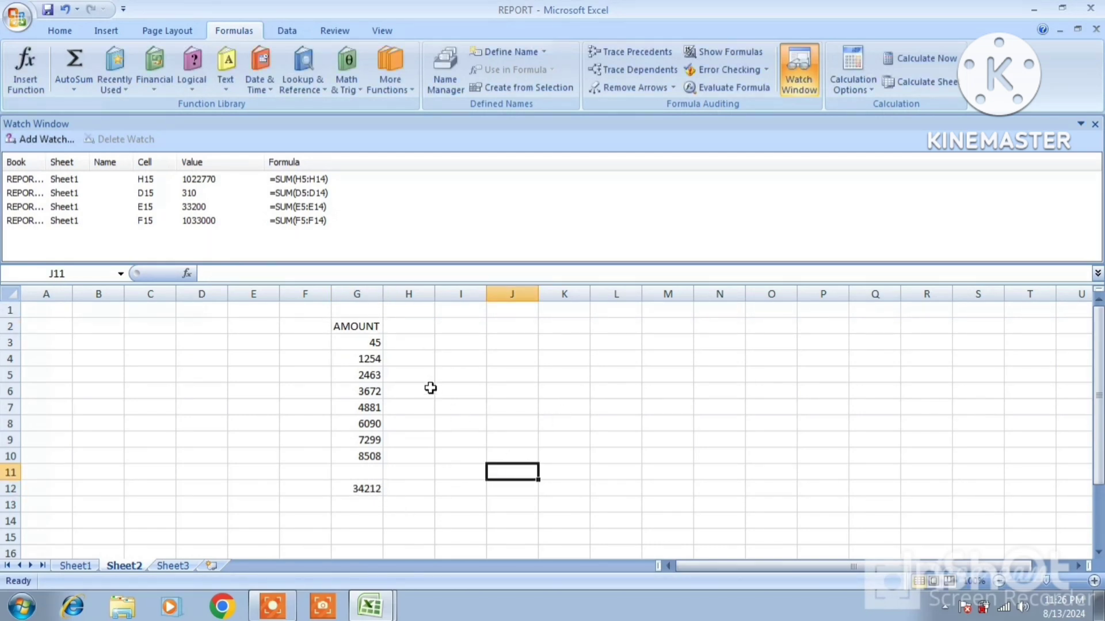
Add a watch on the AMOUNT total in cell G12 of Sheet2
{"action": "left_click", "coordinate": [23, 140]}
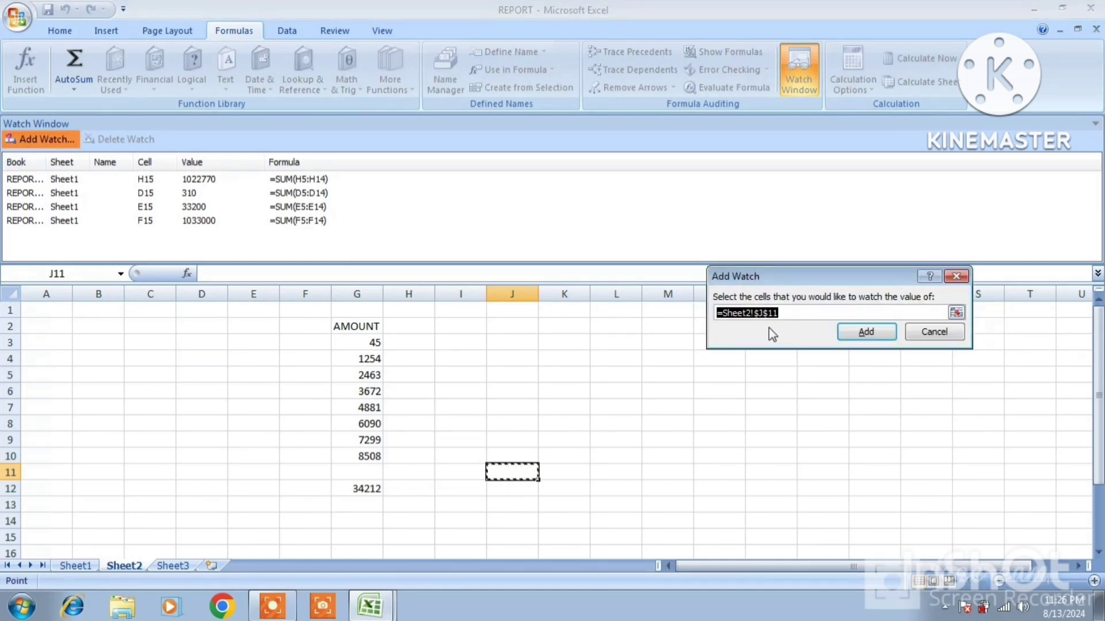
{"action": "left_click", "coordinate": [367, 493]}
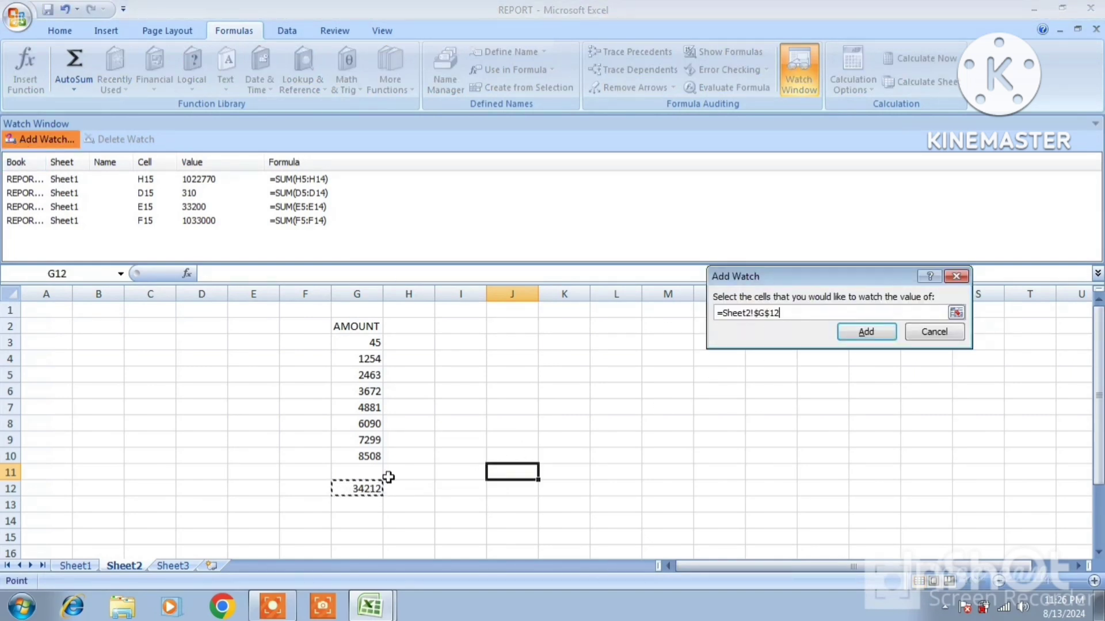
{"action": "left_click", "coordinate": [879, 335]}
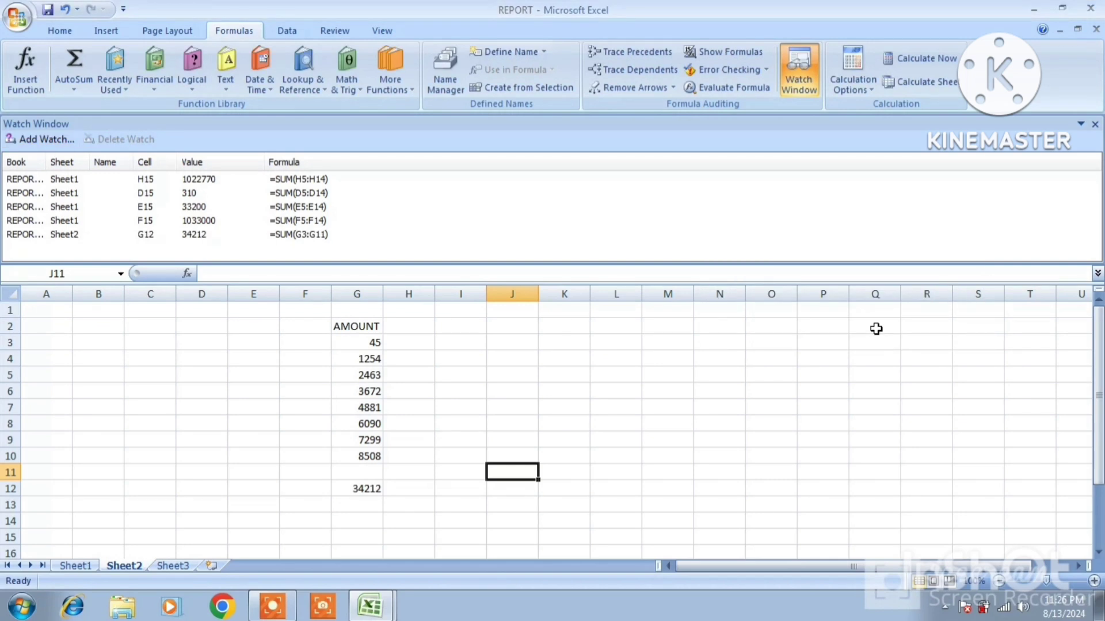
Change the amount in cell G9 on Sheet2 to 4566
{"action": "left_click", "coordinate": [78, 567]}
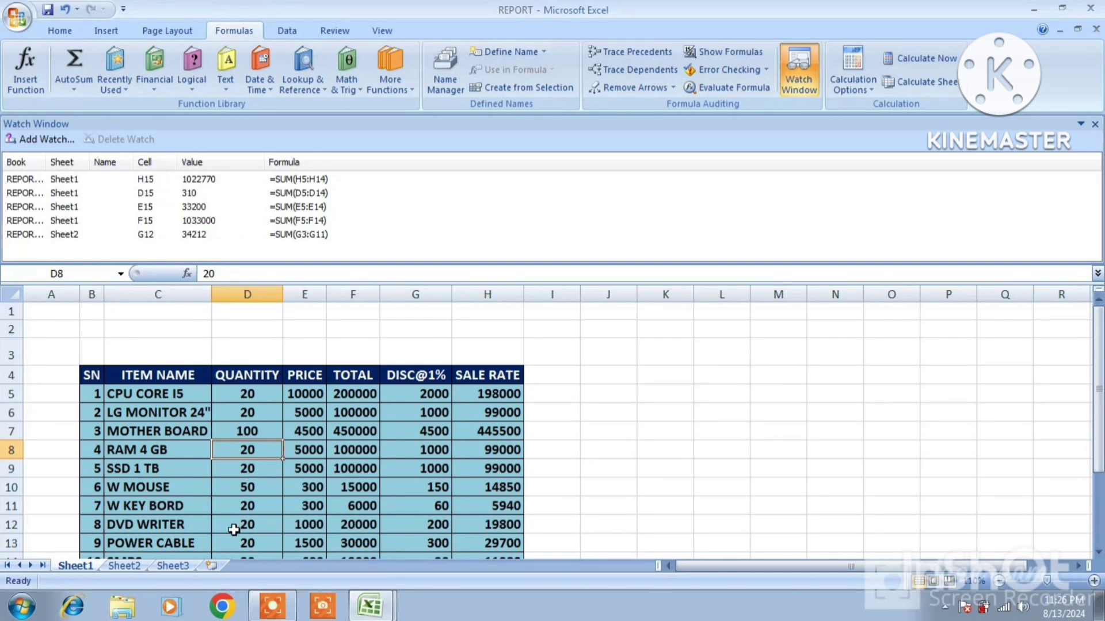
{"action": "left_click", "coordinate": [114, 567]}
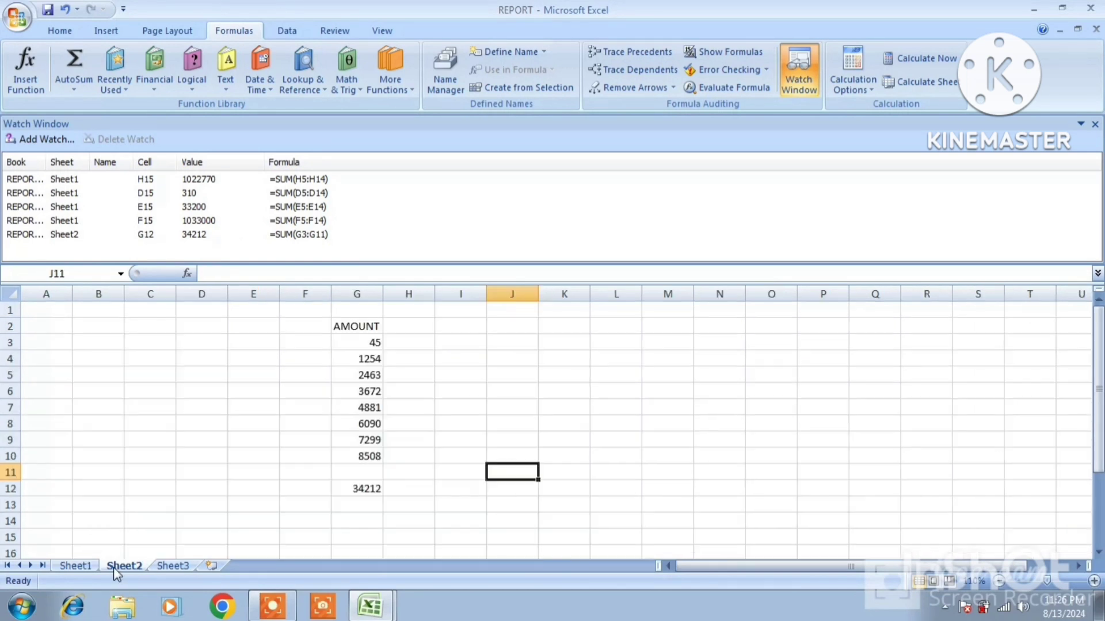
{"action": "left_click", "coordinate": [358, 441]}
{"action": "type", "text": "4566"}
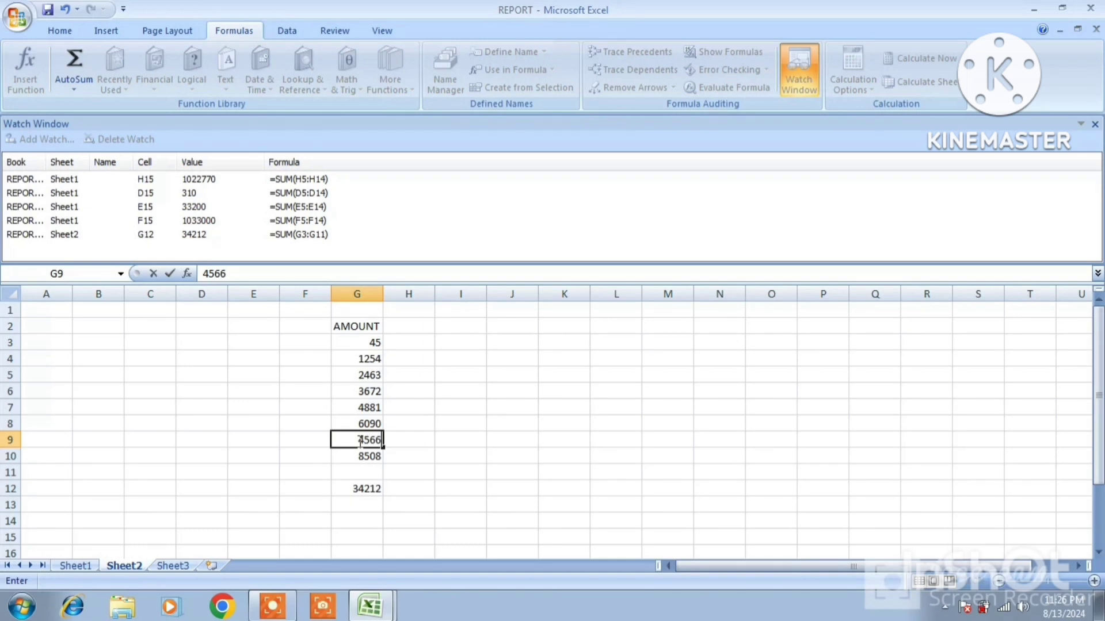
{"action": "key", "text": "Return"}
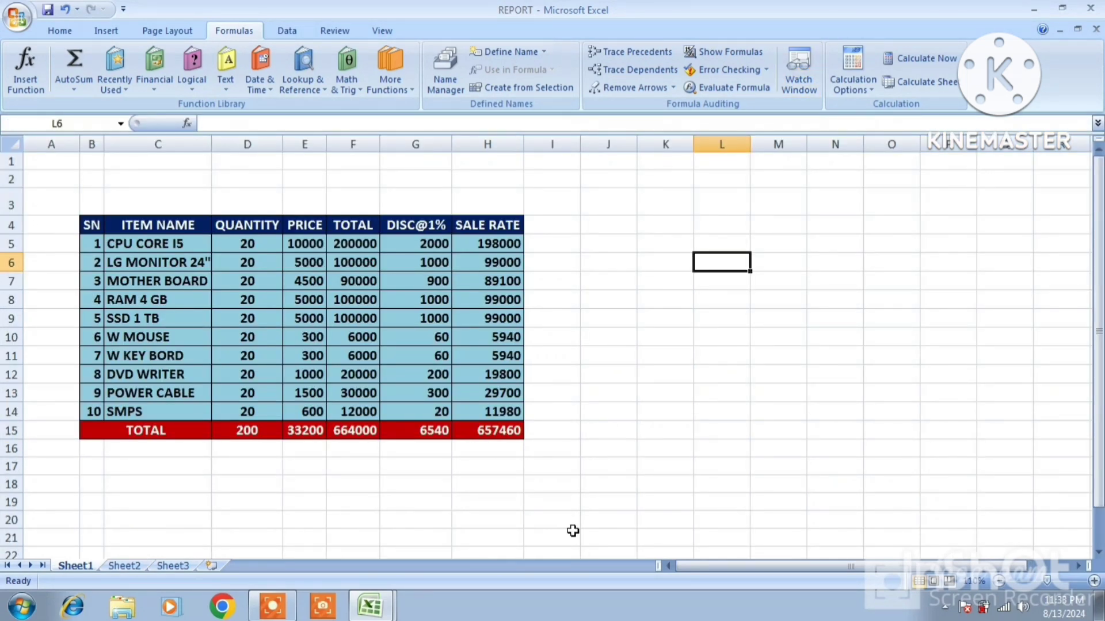
Try a W MOUSE quantity of 100 in cell D10 under automatic calculation, check its sale rate, and undo the change
{"action": "left_click", "coordinate": [872, 97]}
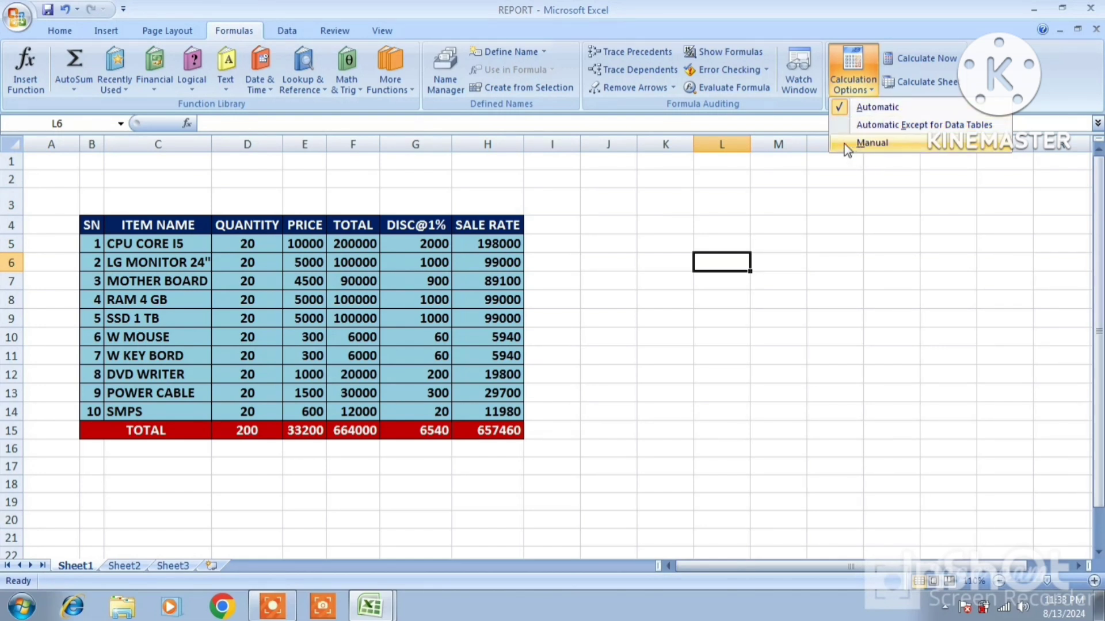
{"action": "left_click", "coordinate": [279, 278]}
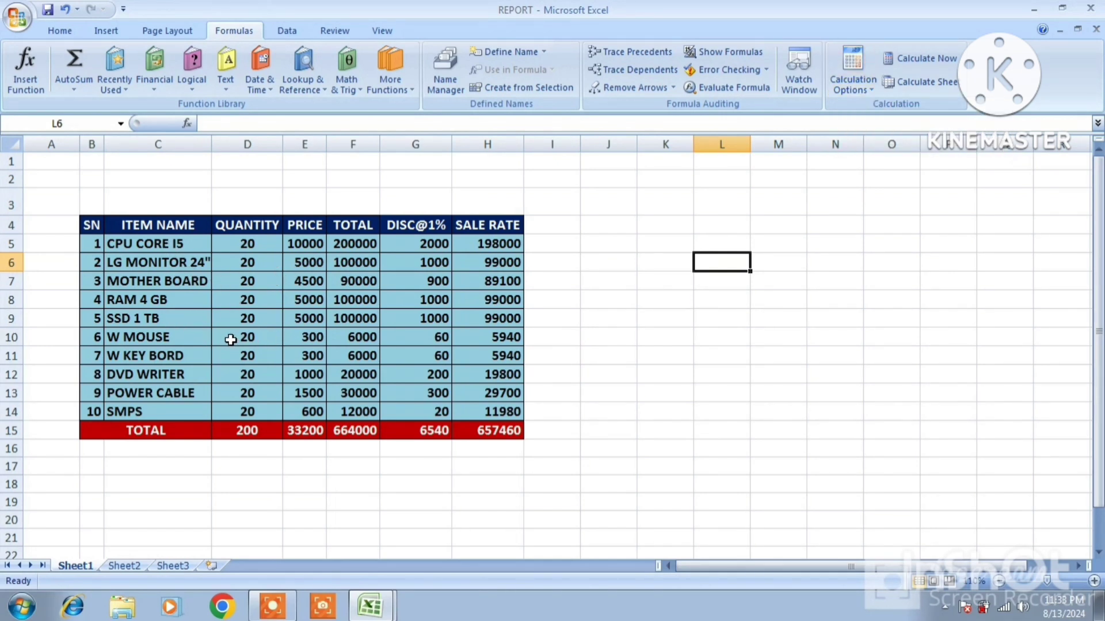
{"action": "left_click", "coordinate": [255, 337]}
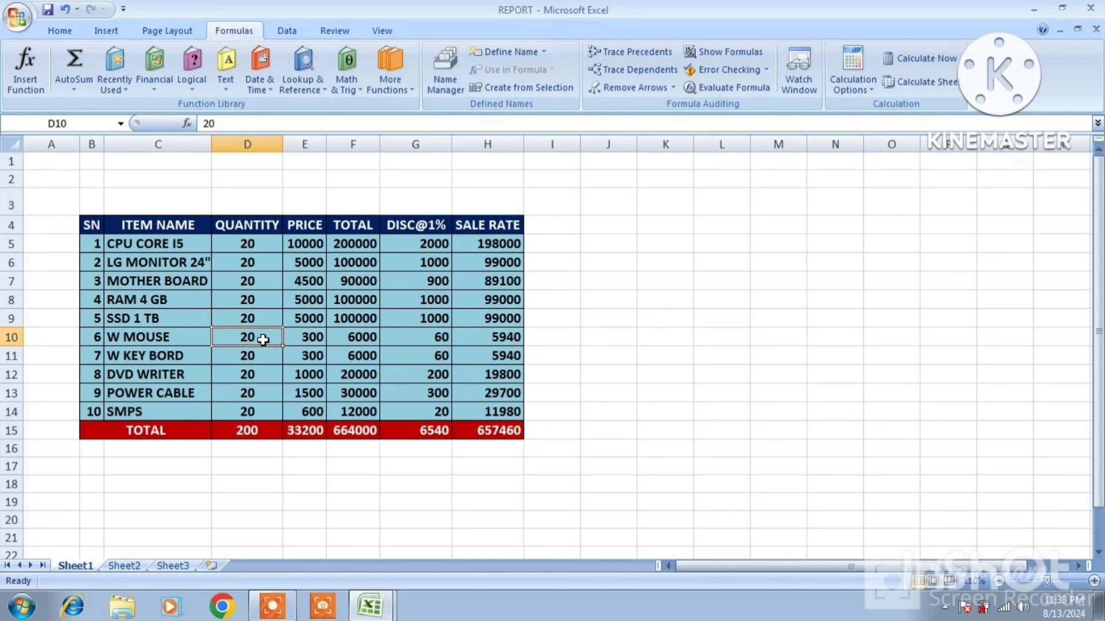
{"action": "type", "text": "100"}
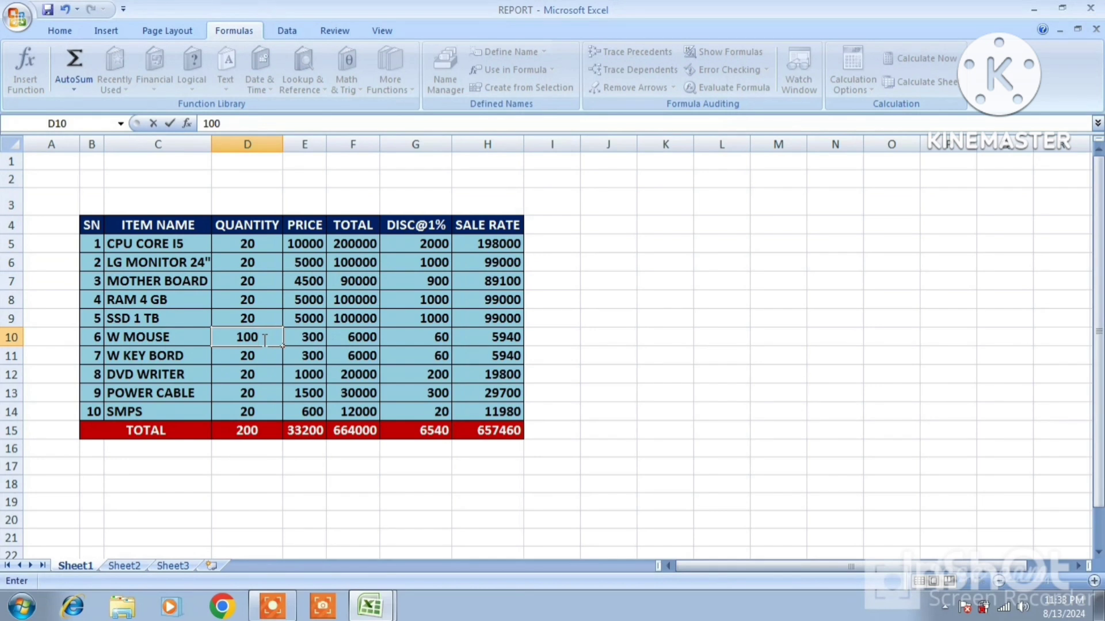
{"action": "key", "text": "Return"}
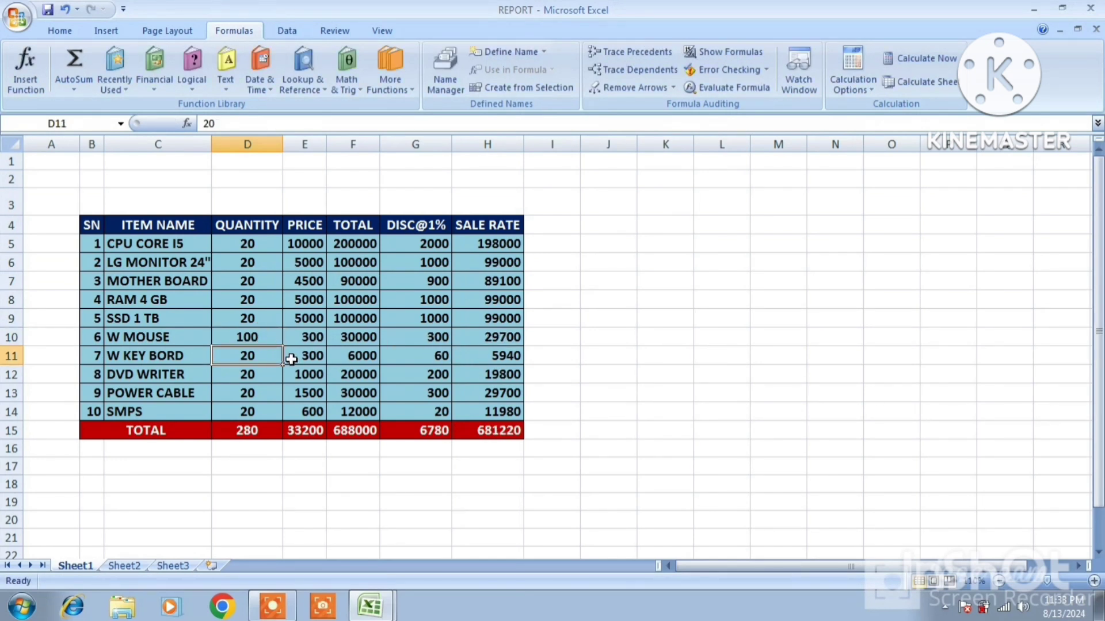
{"action": "left_click", "coordinate": [513, 341]}
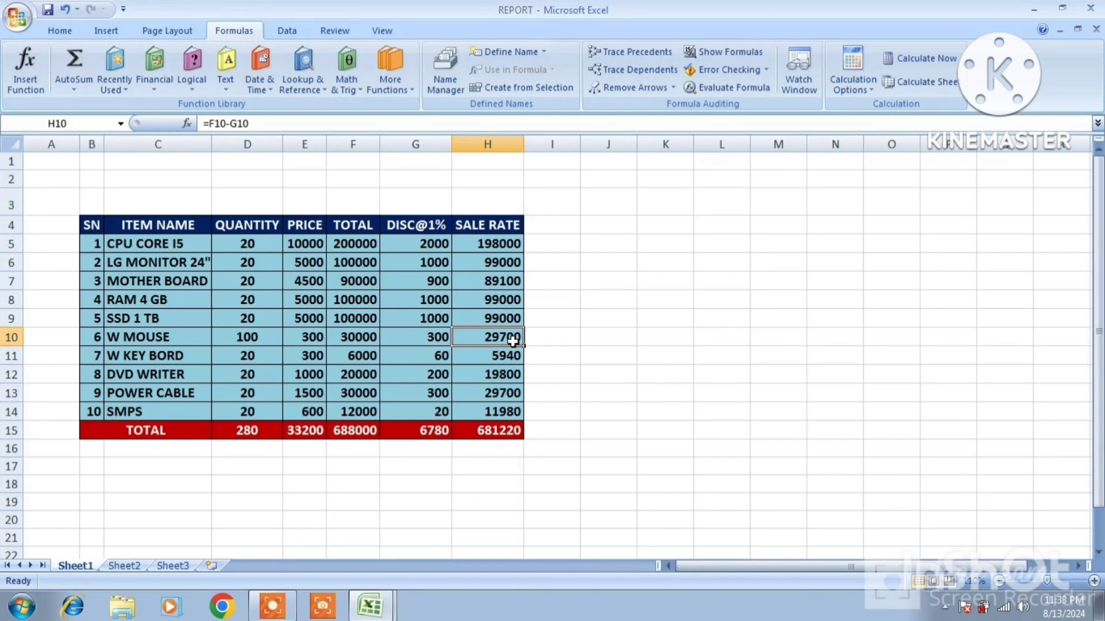
{"action": "key", "text": "ctrl+z"}
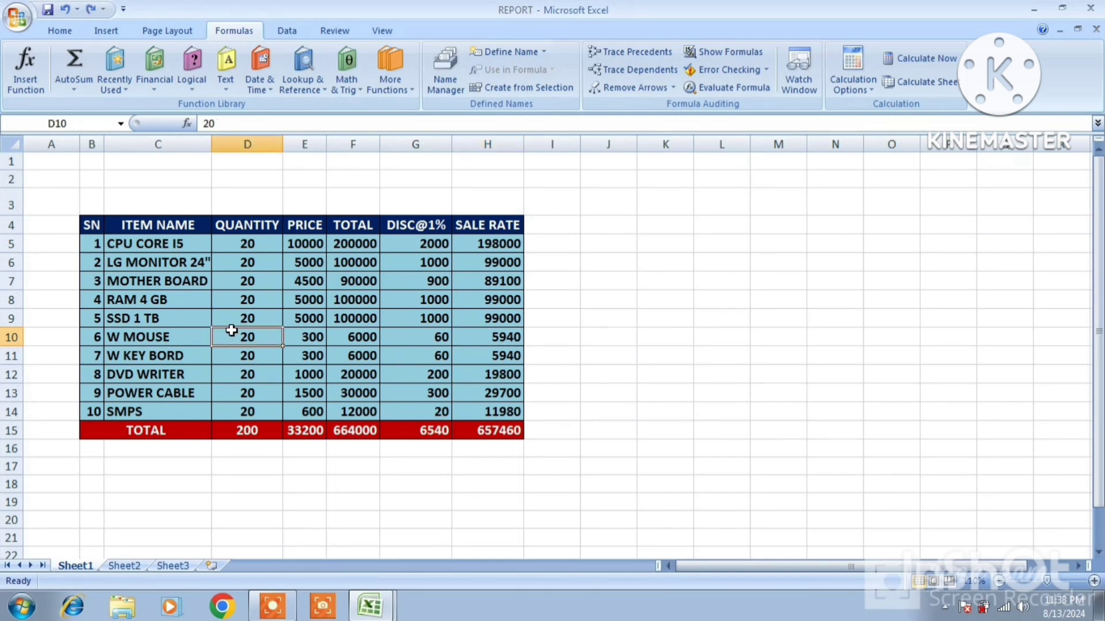
Switch the calculation mode to Manual and set the W MOUSE quantity in cell D10 to 1000
{"action": "left_click", "coordinate": [869, 94]}
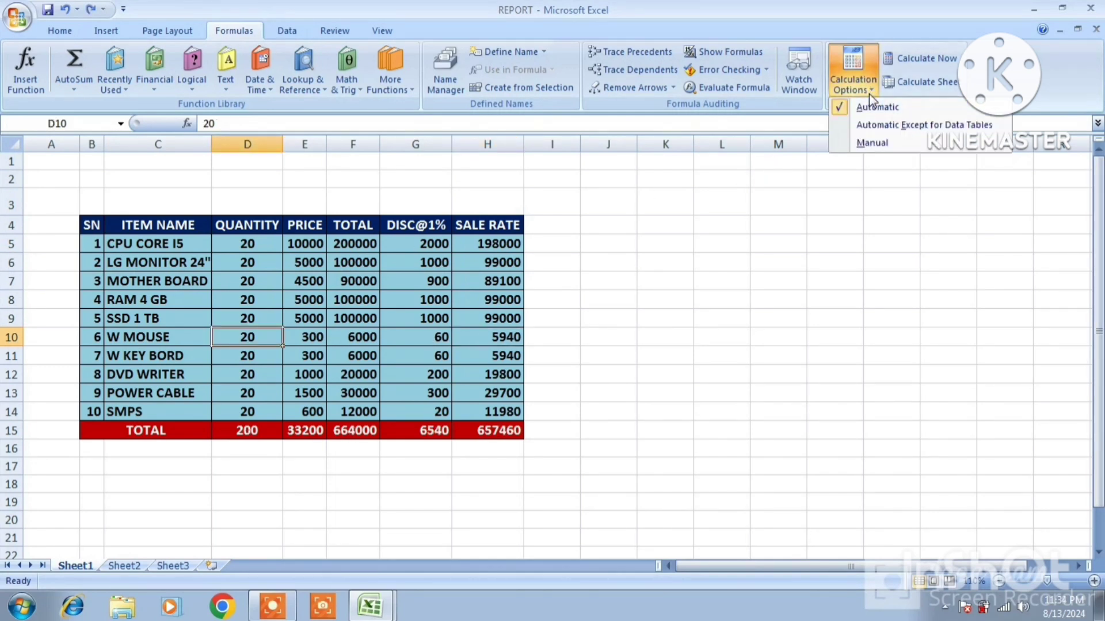
{"action": "left_click", "coordinate": [877, 144]}
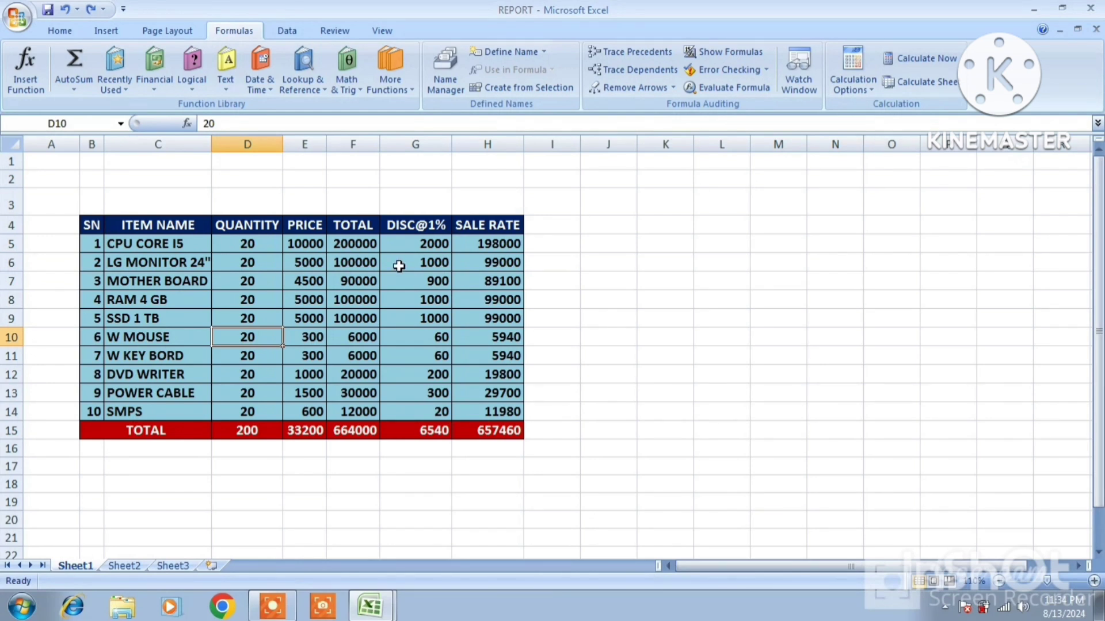
{"action": "type", "text": "1000"}
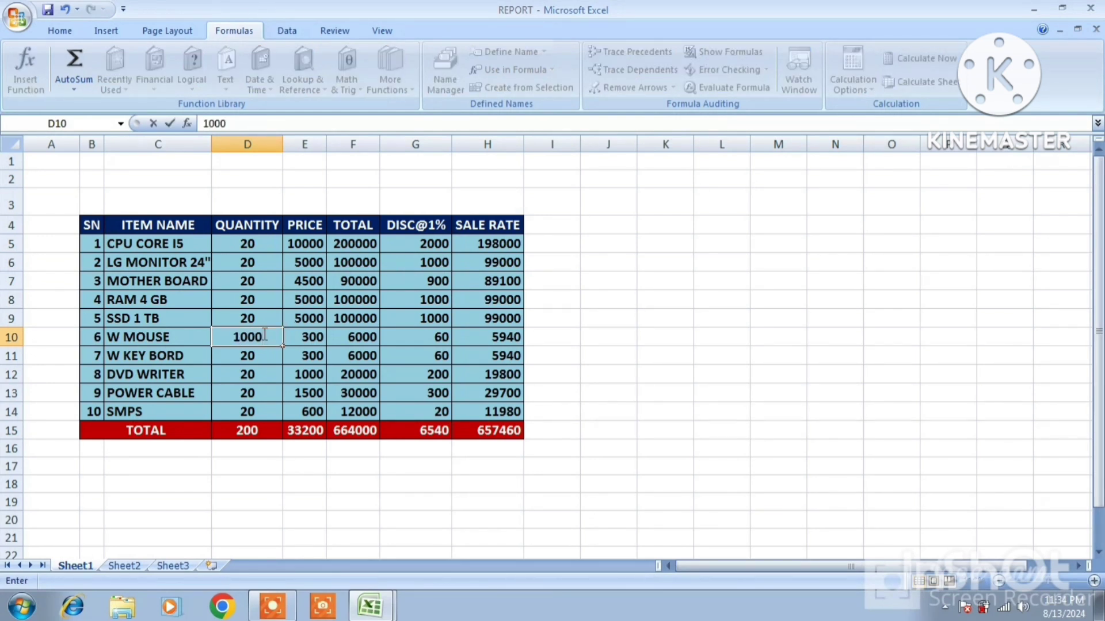
{"action": "key", "text": "Return"}
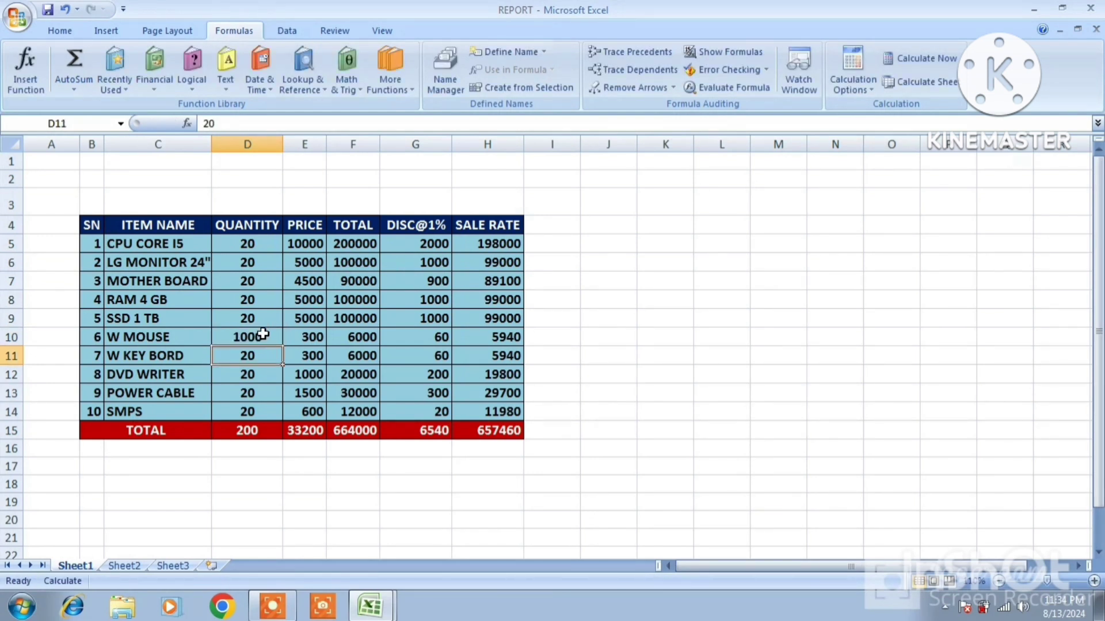
{"action": "left_click", "coordinate": [265, 337]}
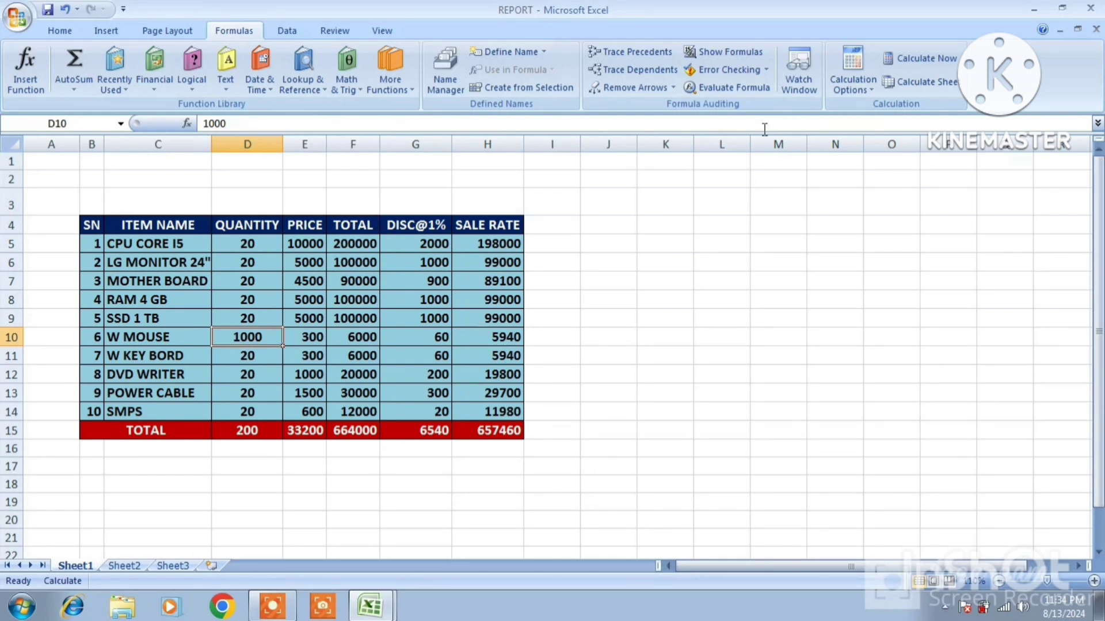
Set the workbook's calculation mode back to Automatic so the table recalculates
{"action": "left_click", "coordinate": [871, 86]}
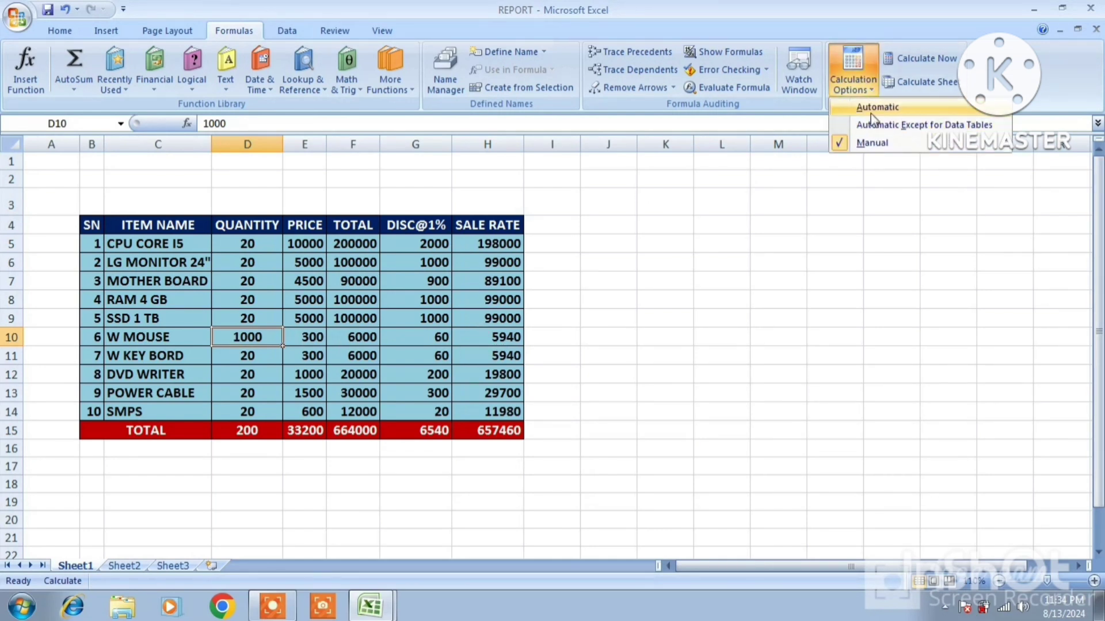
{"action": "left_click", "coordinate": [871, 110]}
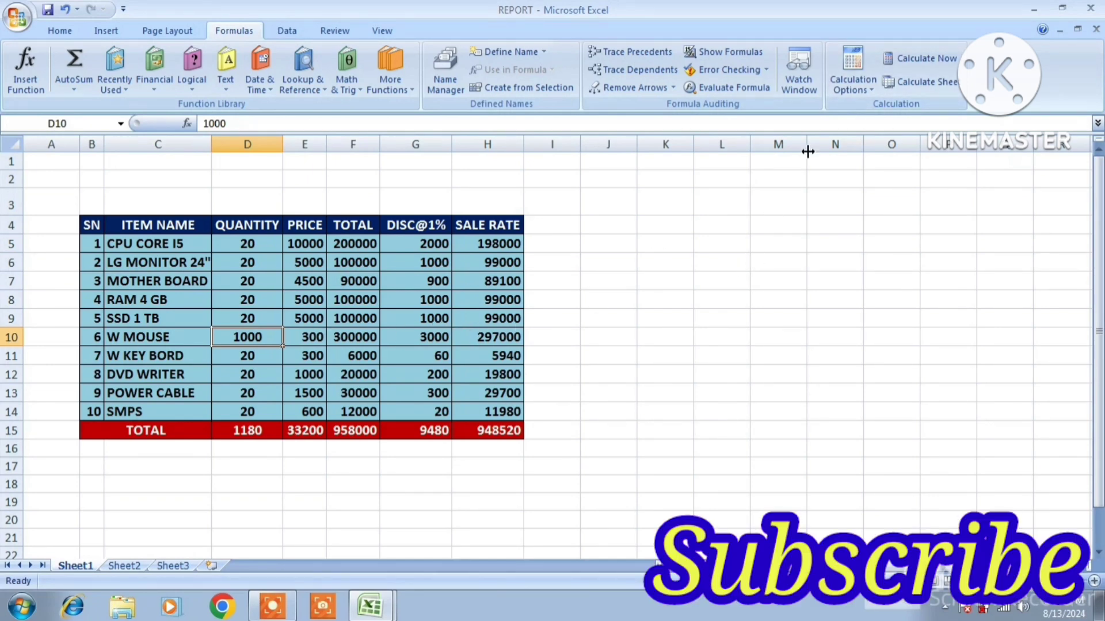
Set the calculation mode to Automatic Except for Data Tables, and return it to Automatic
{"action": "left_click", "coordinate": [866, 93]}
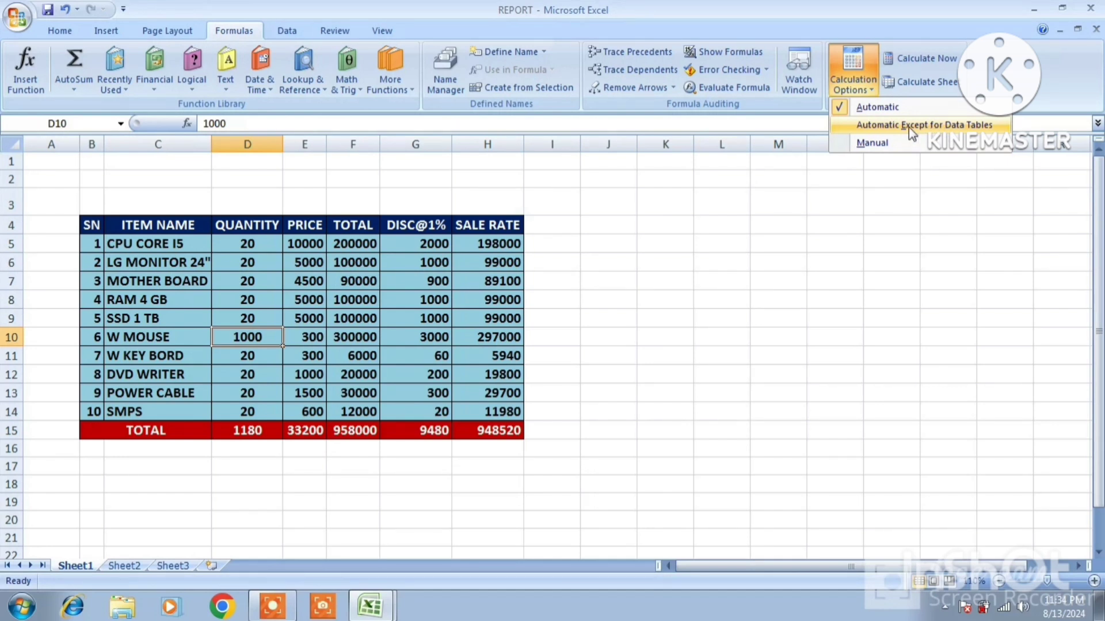
{"action": "left_click", "coordinate": [891, 128]}
{"action": "left_click", "coordinate": [720, 266]}
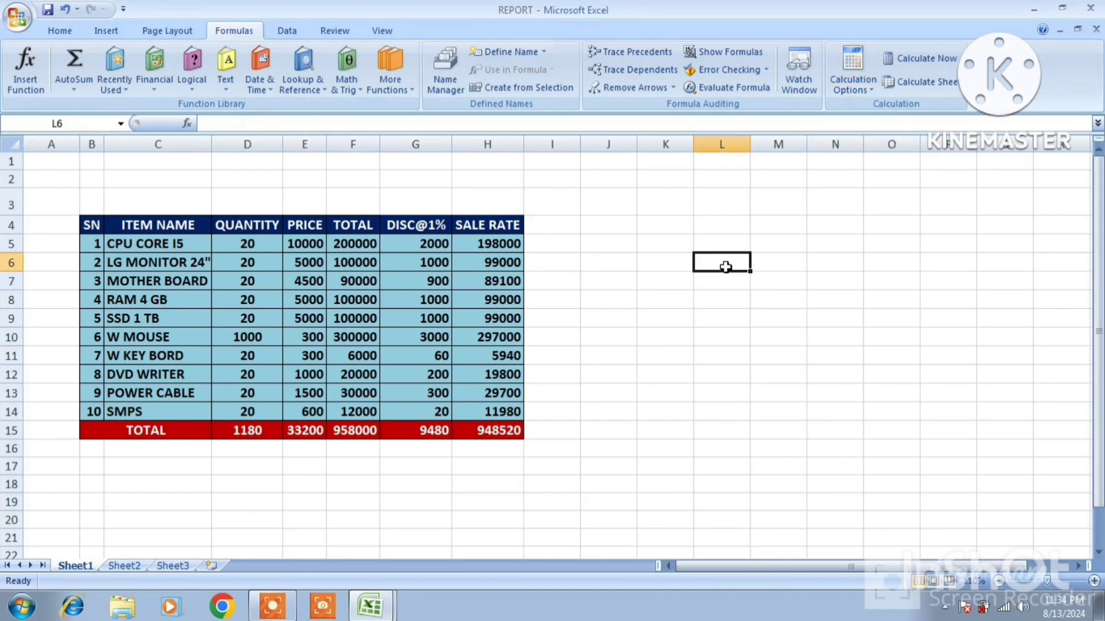
{"action": "left_click", "coordinate": [711, 230]}
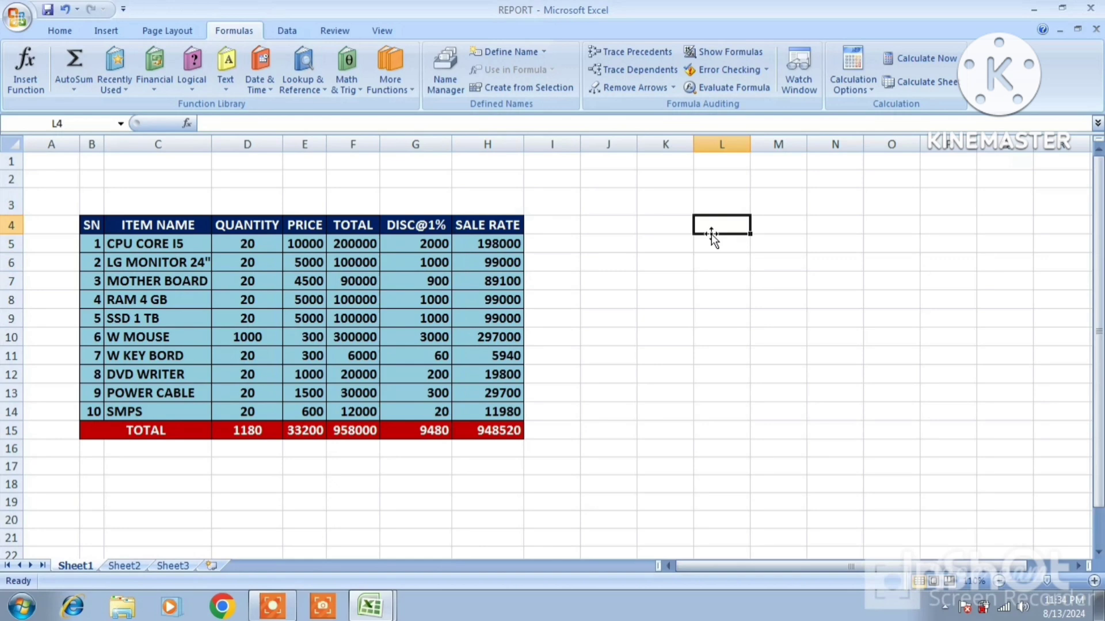
{"action": "left_click", "coordinate": [852, 81]}
{"action": "left_click", "coordinate": [873, 107]}
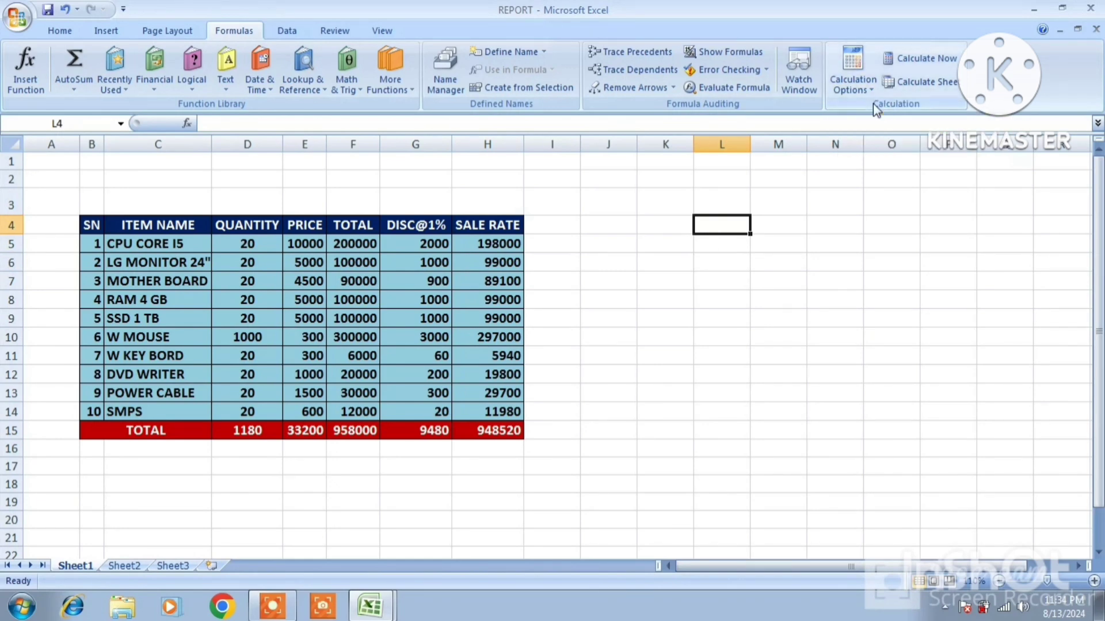
Enter the value 1 in both cells K4 and K5 beside the sales table
{"action": "left_click", "coordinate": [641, 225]}
{"action": "type", "text": "1"}
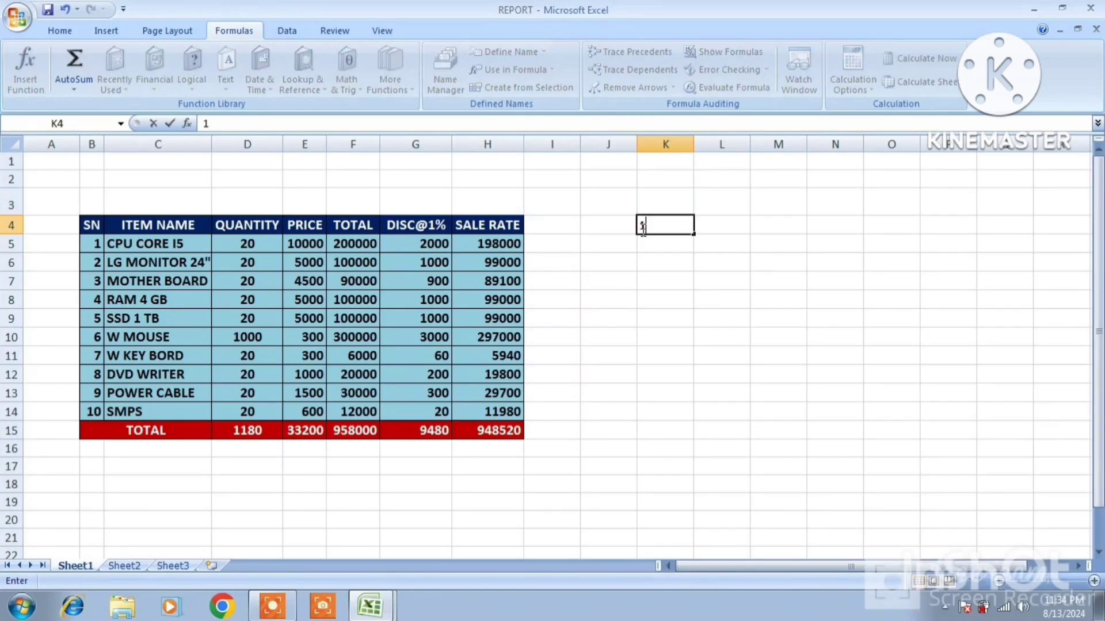
{"action": "key", "text": "Return"}
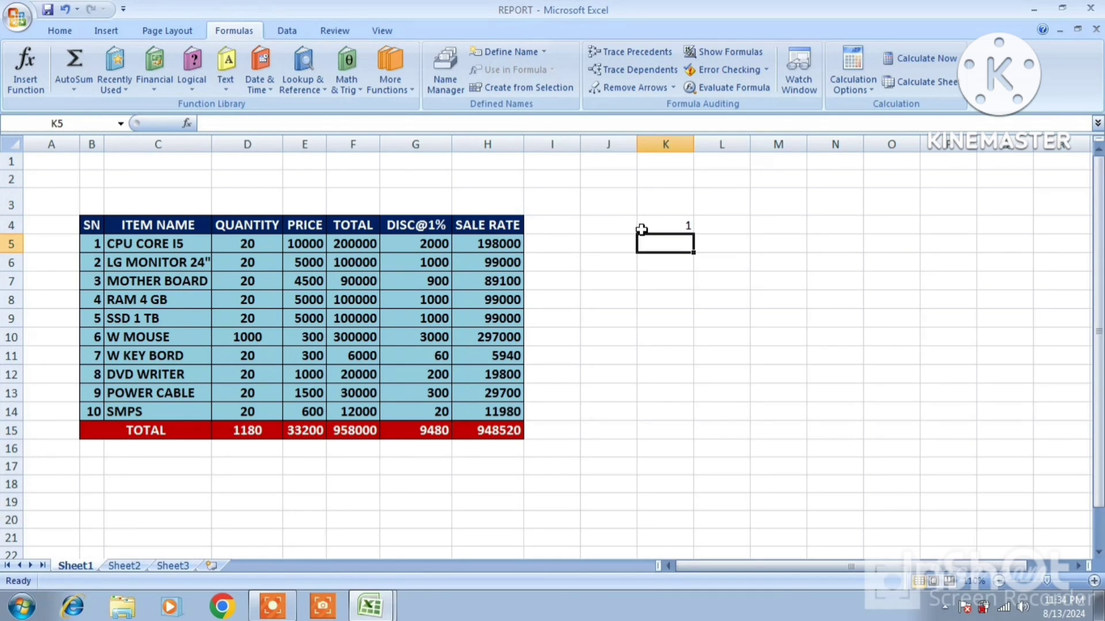
{"action": "type", "text": "1"}
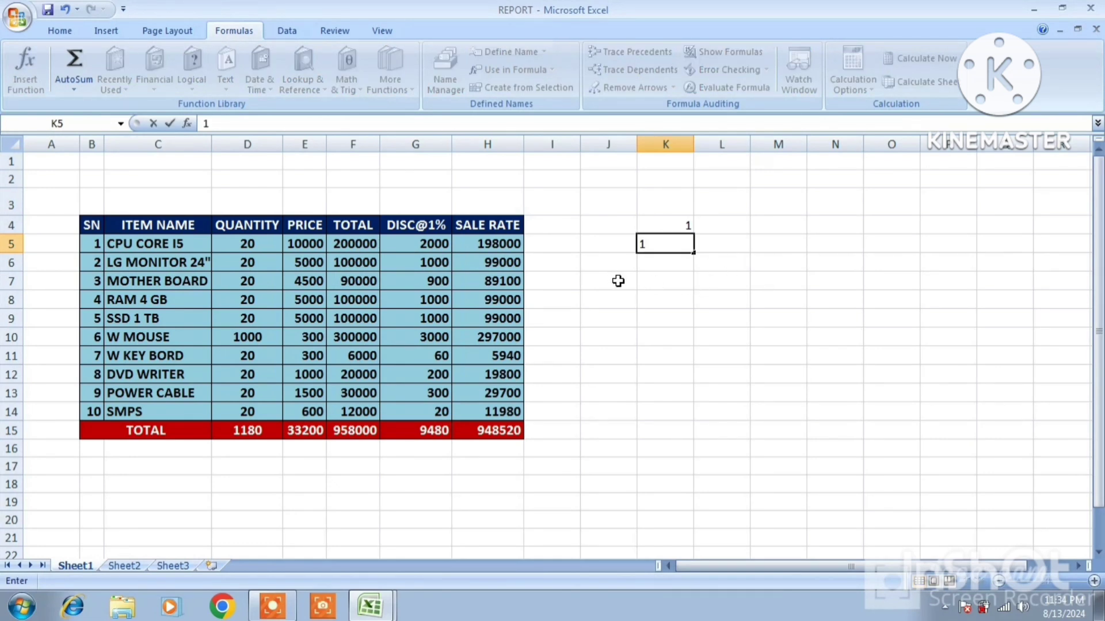
Enter the formula =K4*K5 in cell K7 to multiply the two input cells
{"action": "left_click", "coordinate": [661, 284]}
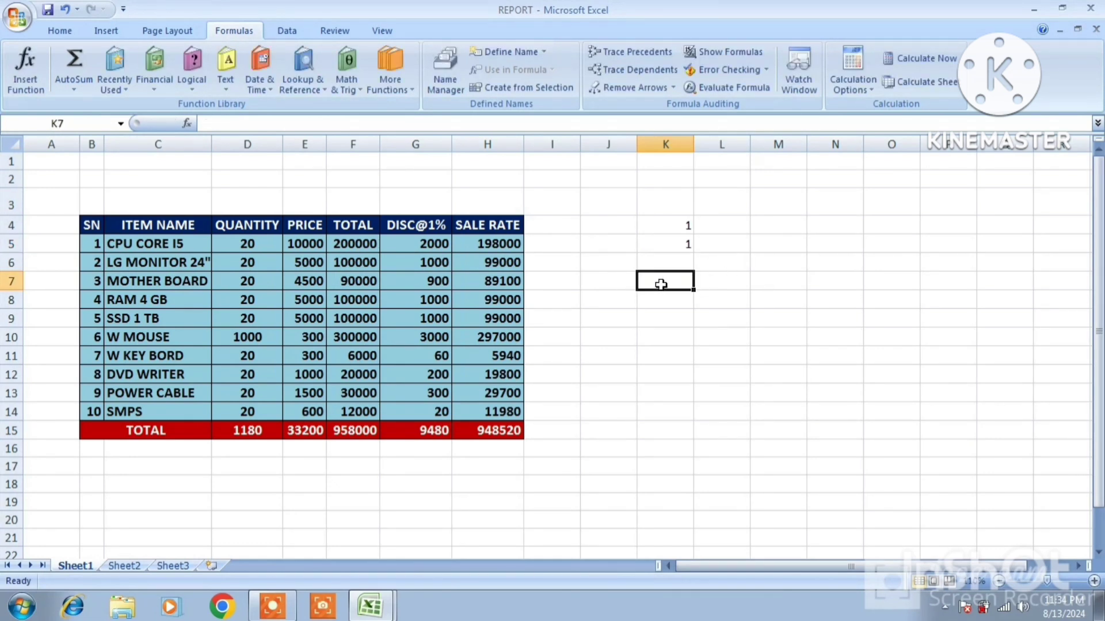
{"action": "type", "text": "="}
{"action": "left_click", "coordinate": [692, 228]}
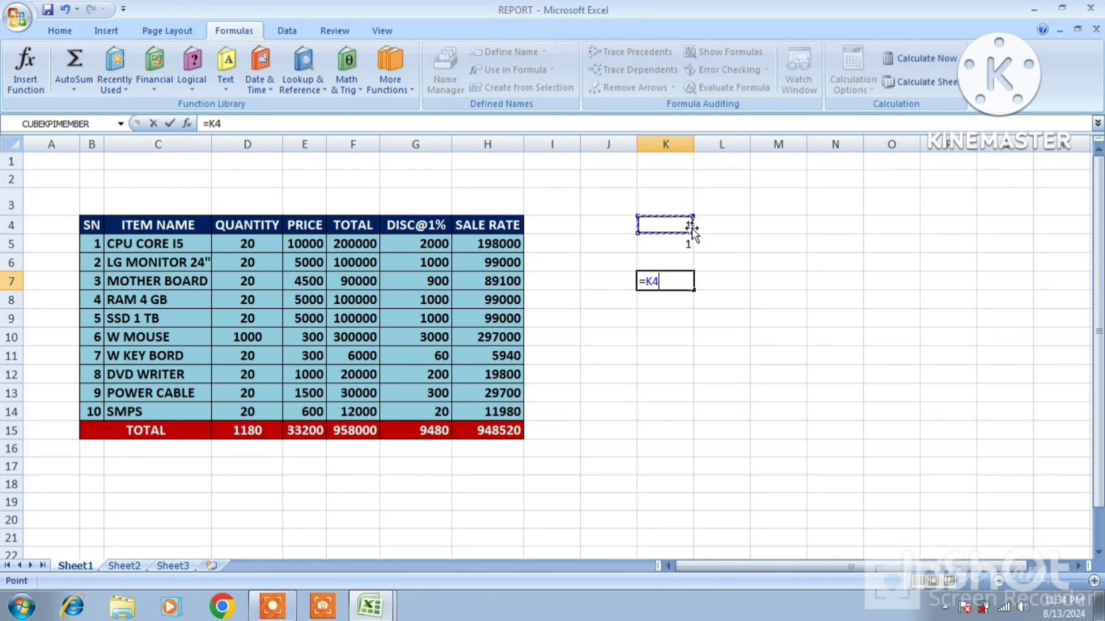
{"action": "type", "text": "*"}
{"action": "left_click", "coordinate": [680, 241]}
{"action": "key", "text": "Return"}
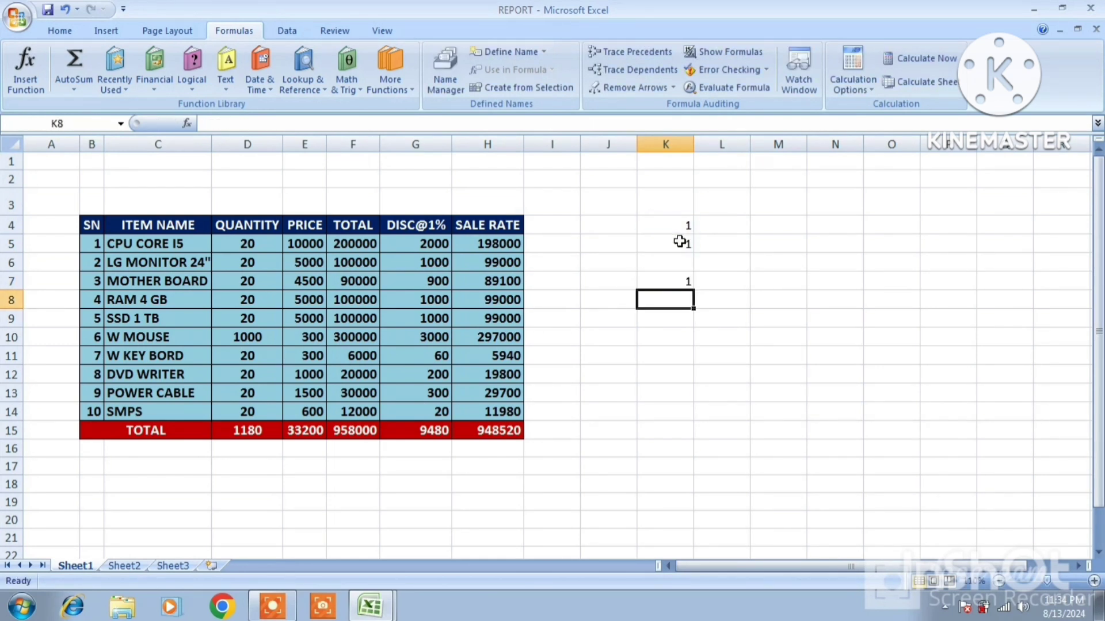
Fill cells K8 to K16 below the formula with the number series 2 to 10
{"action": "type", "text": "2"}
{"action": "key", "text": "Return"}
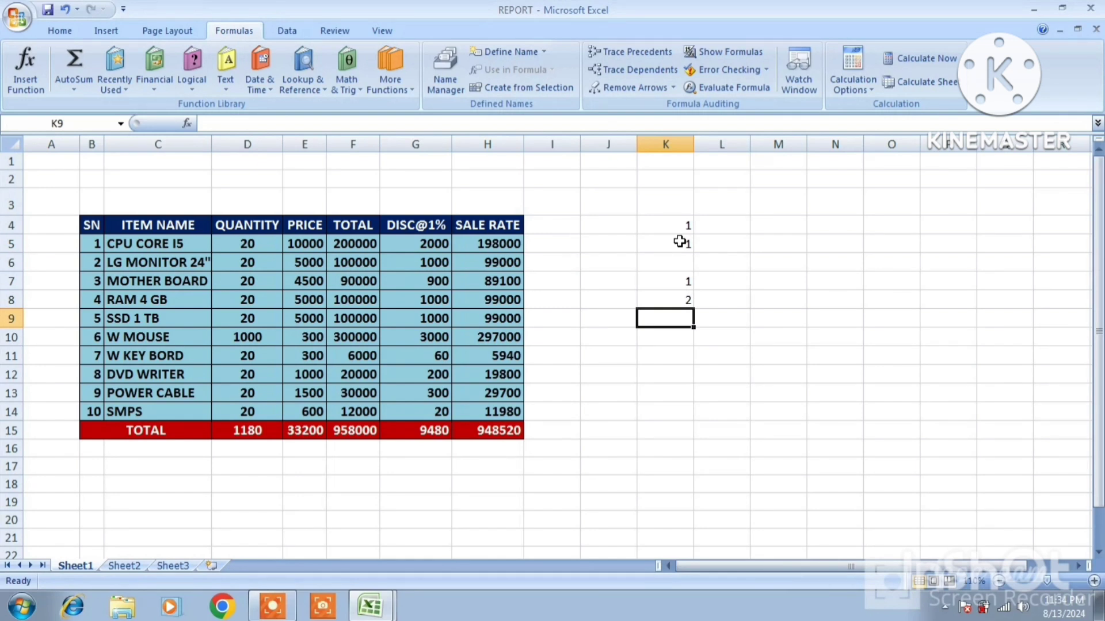
{"action": "type", "text": "3"}
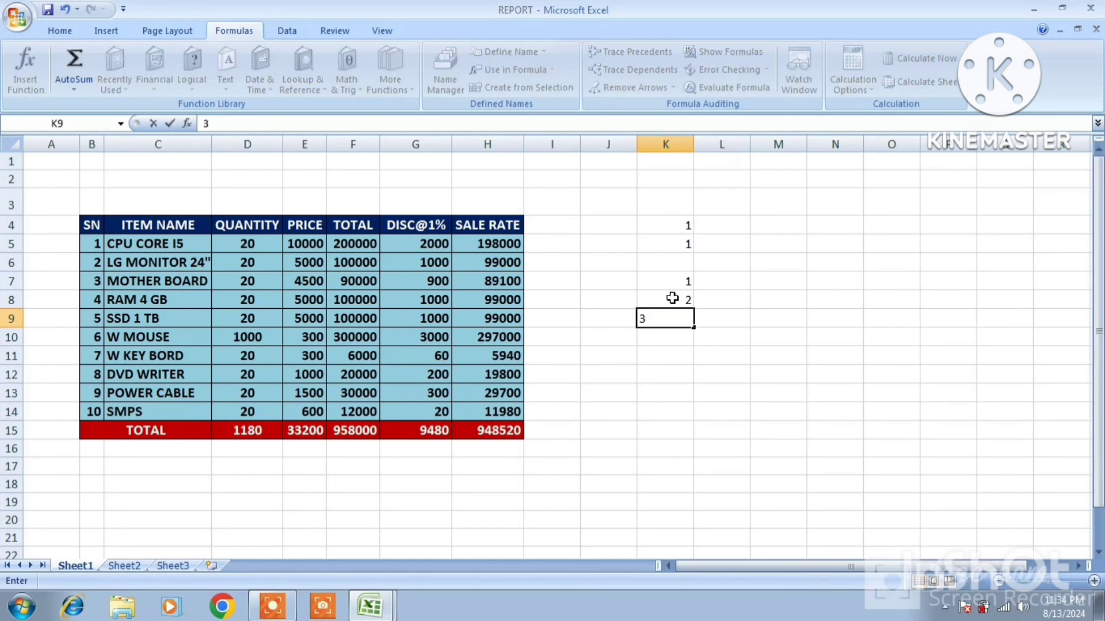
{"action": "left_click_drag", "start_coordinate": [671, 298], "coordinate": [696, 451]}
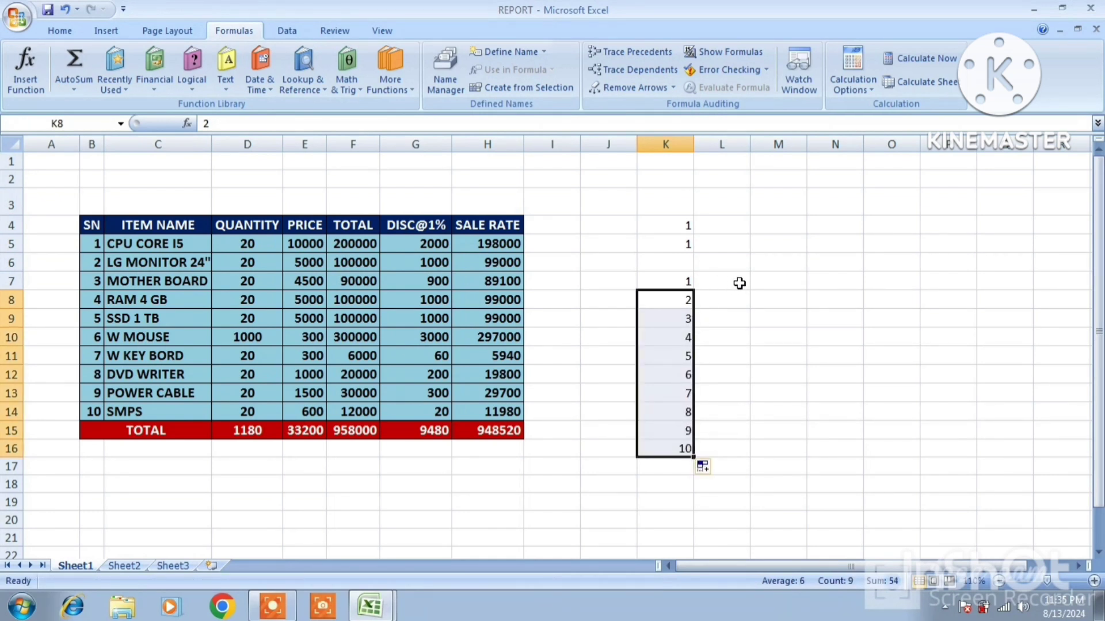
Enter the numbers 6 to 12 across row 7 in cells L7 to R7
{"action": "left_click", "coordinate": [739, 283]}
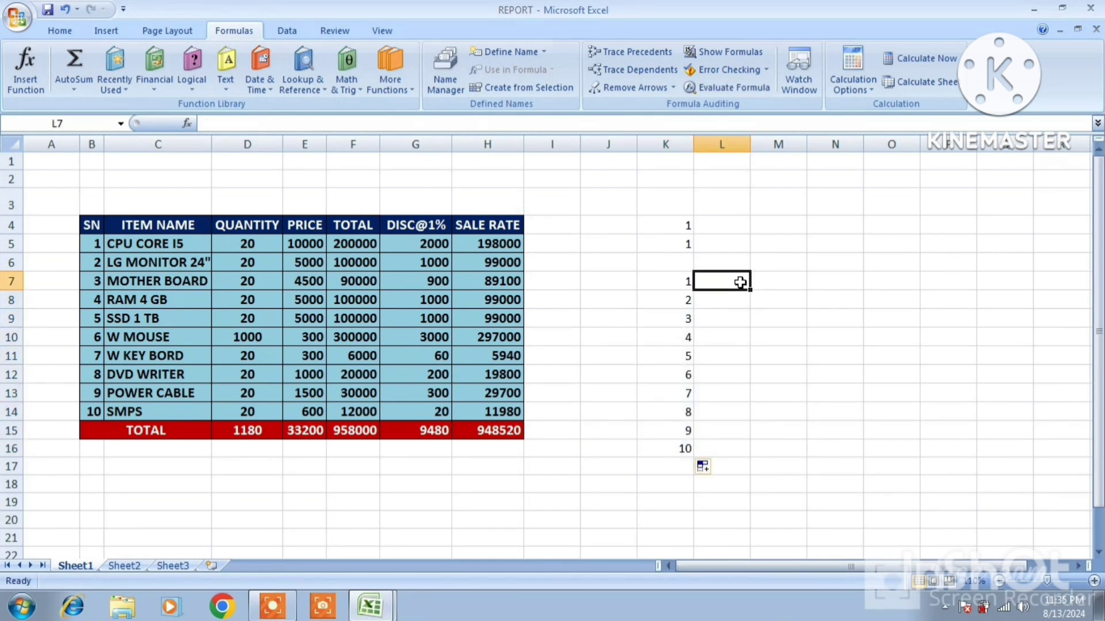
{"action": "type", "text": "6"}
{"action": "key", "text": "Tab"}
{"action": "type", "text": "7"}
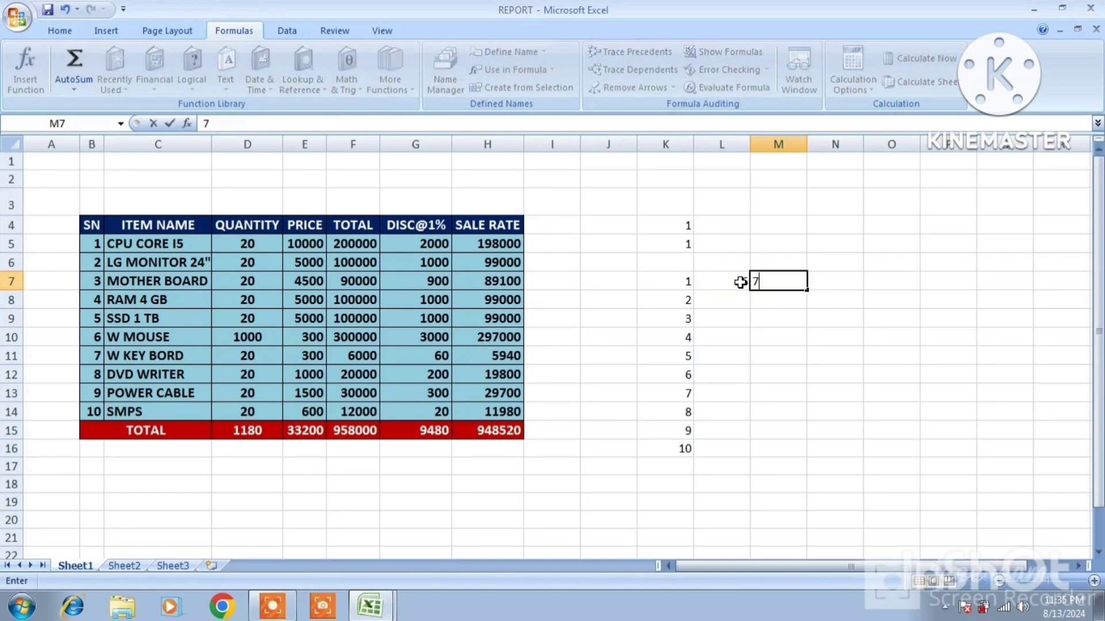
{"action": "key", "text": "Tab"}
{"action": "type", "text": "8"}
{"action": "key", "text": "Tab"}
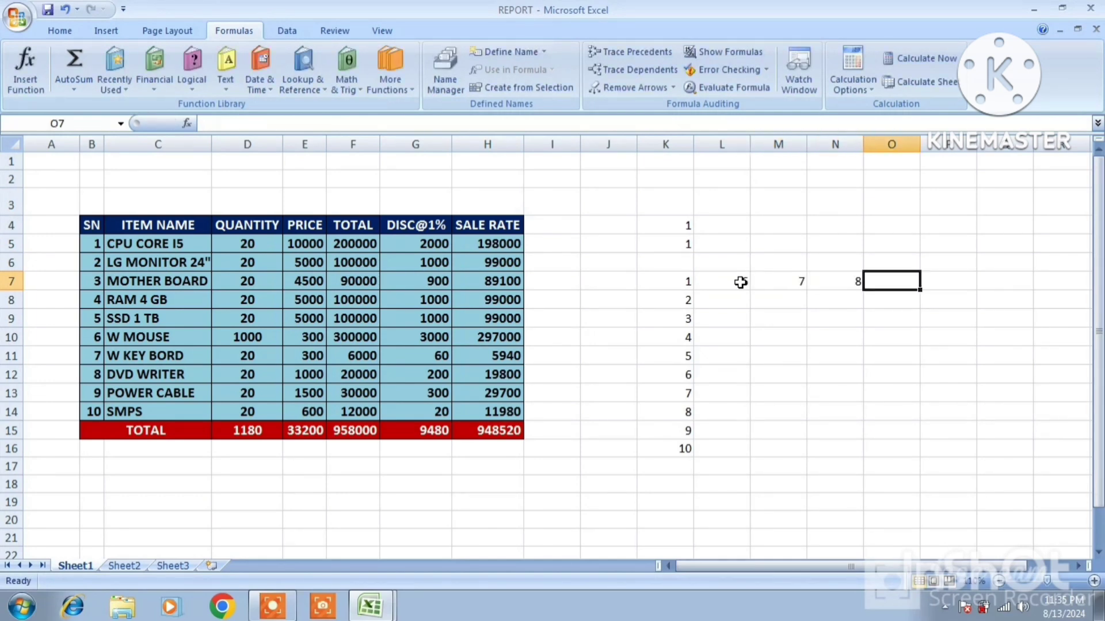
{"action": "type", "text": "9"}
{"action": "key", "text": "Tab"}
{"action": "type", "text": "10"}
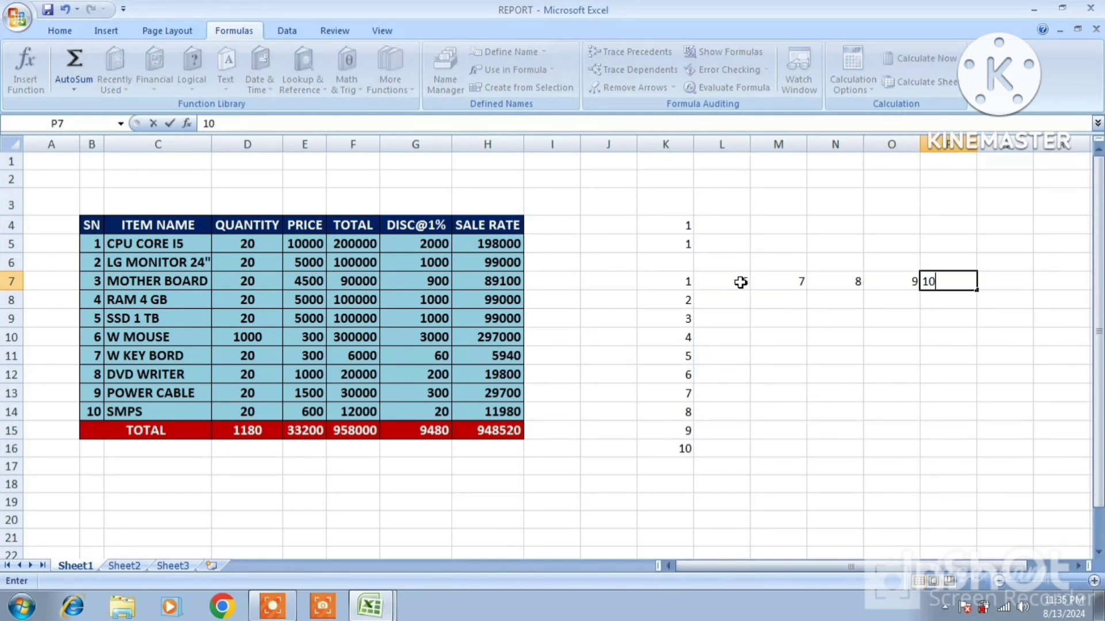
{"action": "key", "text": "Tab"}
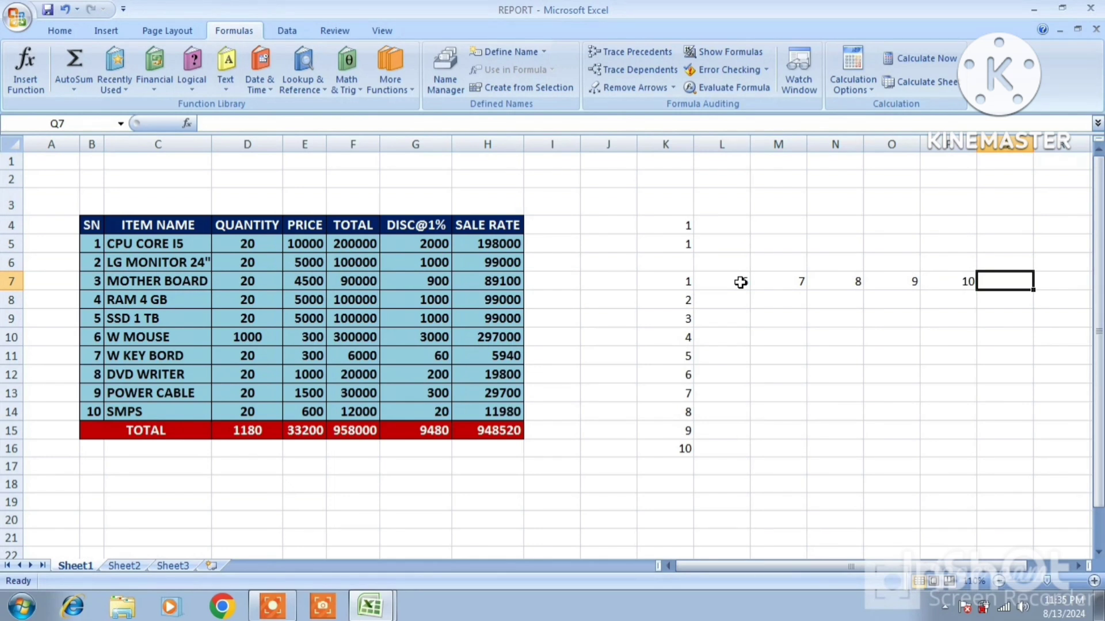
{"action": "type", "text": "11"}
{"action": "key", "text": "Tab"}
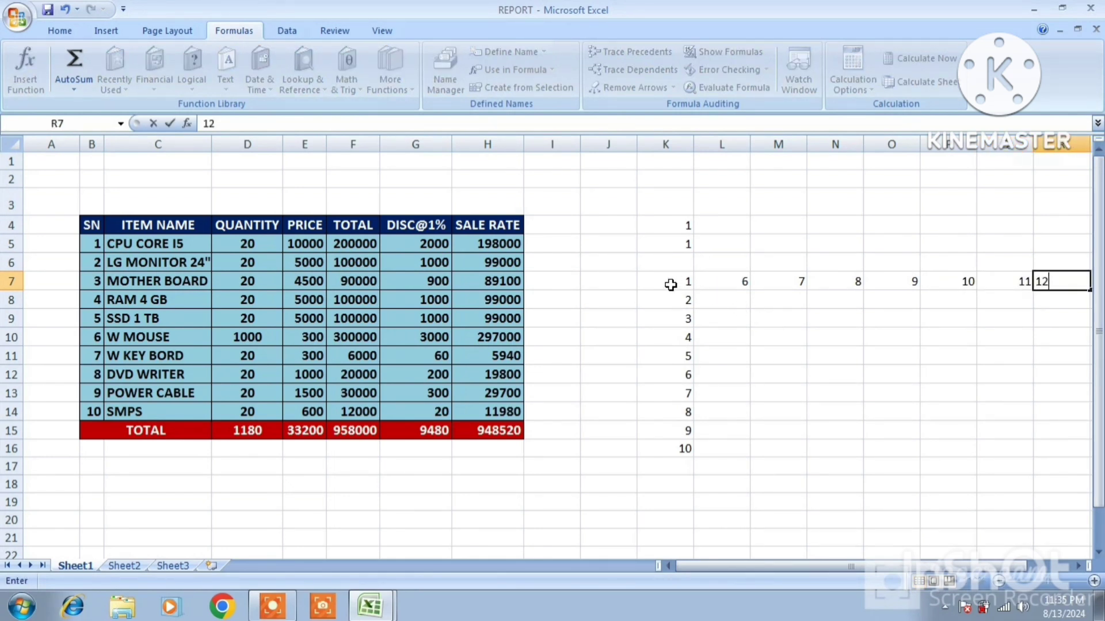
Create a two-variable data table on K7:R16 with row input cell K4 and column input cell K5
{"action": "left_click_drag", "start_coordinate": [670, 285], "coordinate": [1056, 447]}
{"action": "left_click", "coordinate": [286, 31]}
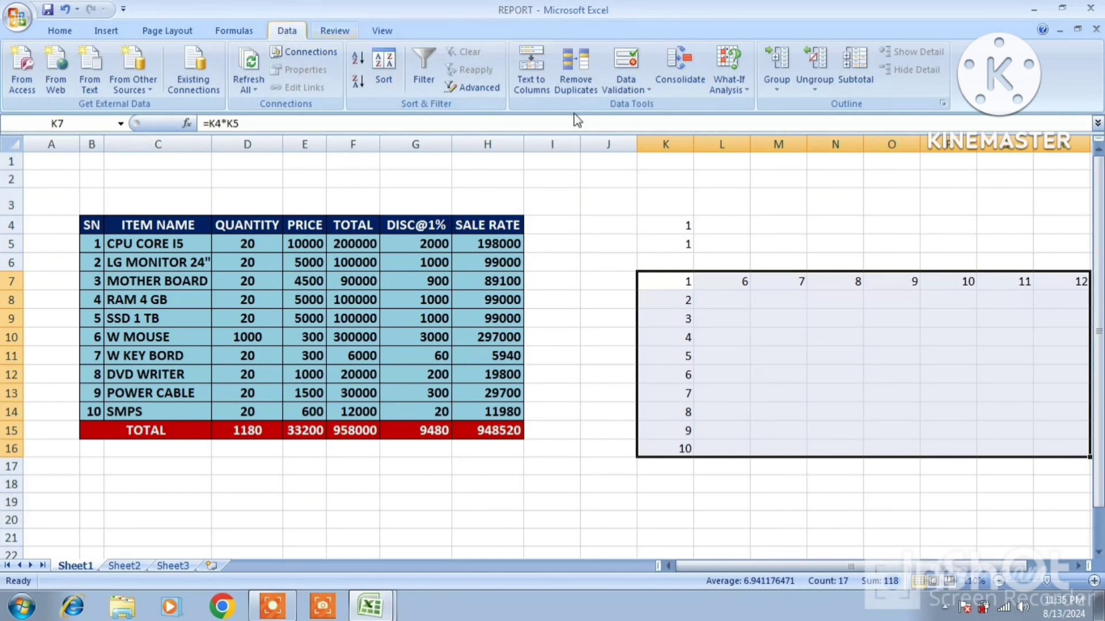
{"action": "left_click", "coordinate": [743, 91]}
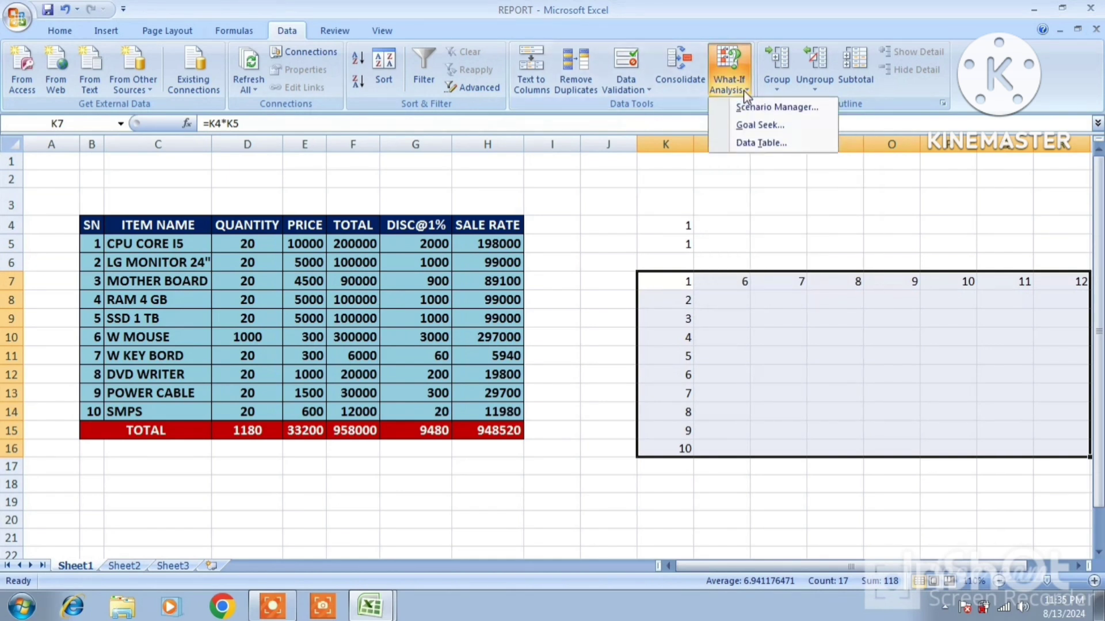
{"action": "left_click", "coordinate": [765, 142]}
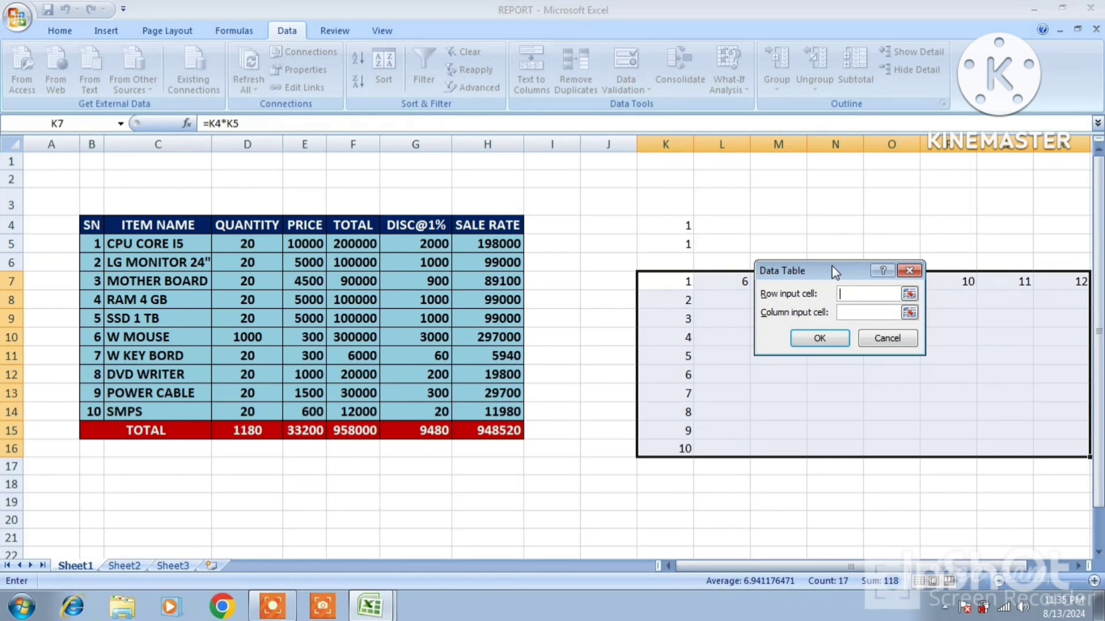
{"action": "left_click", "coordinate": [651, 230]}
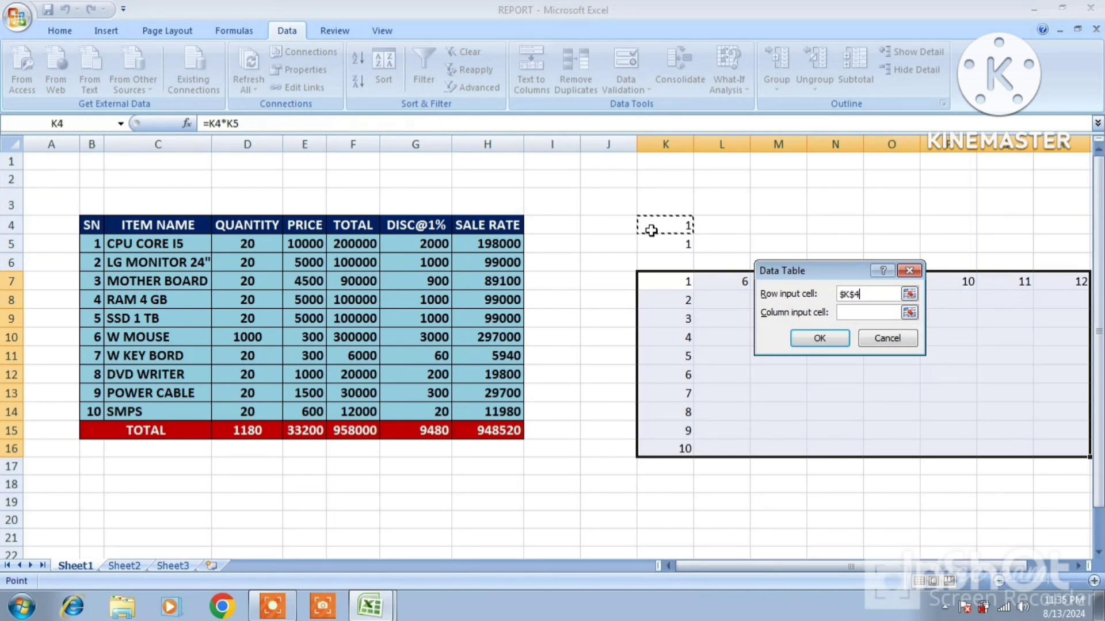
{"action": "left_click", "coordinate": [856, 313]}
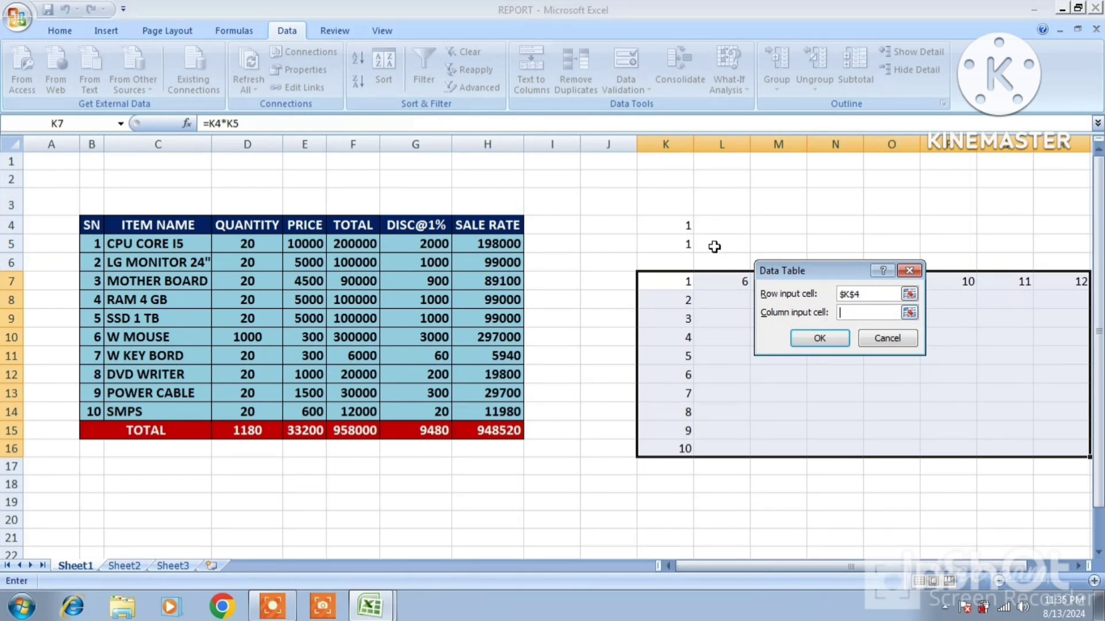
{"action": "left_click", "coordinate": [676, 241]}
{"action": "left_click", "coordinate": [820, 341]}
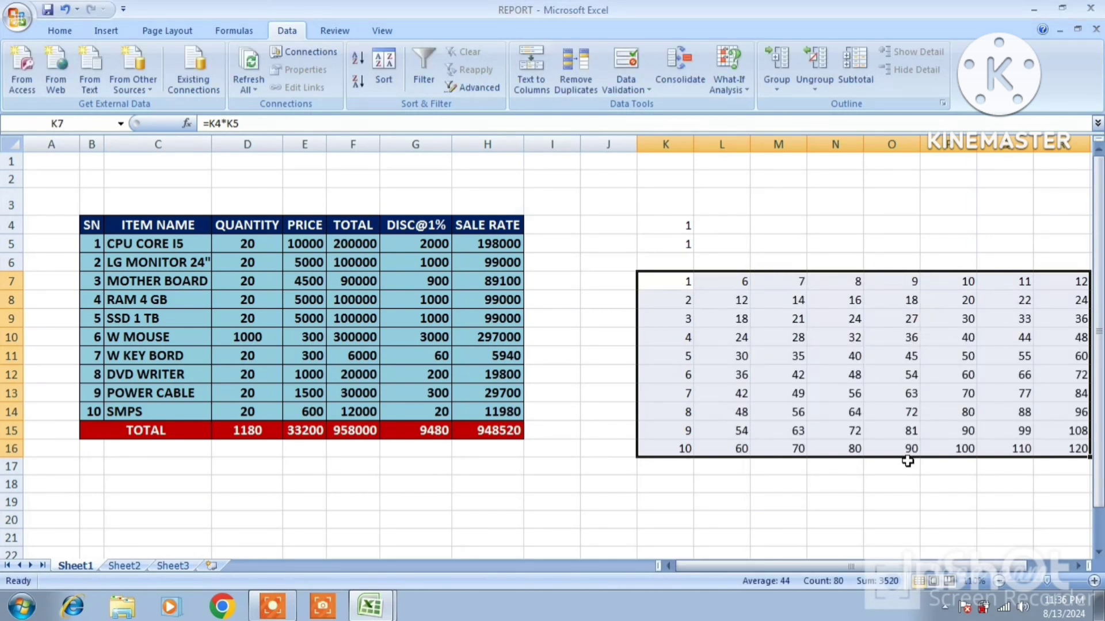
Try the value 20 in cell N7 of the data table's header row and undo the entry
{"action": "left_click", "coordinate": [794, 368]}
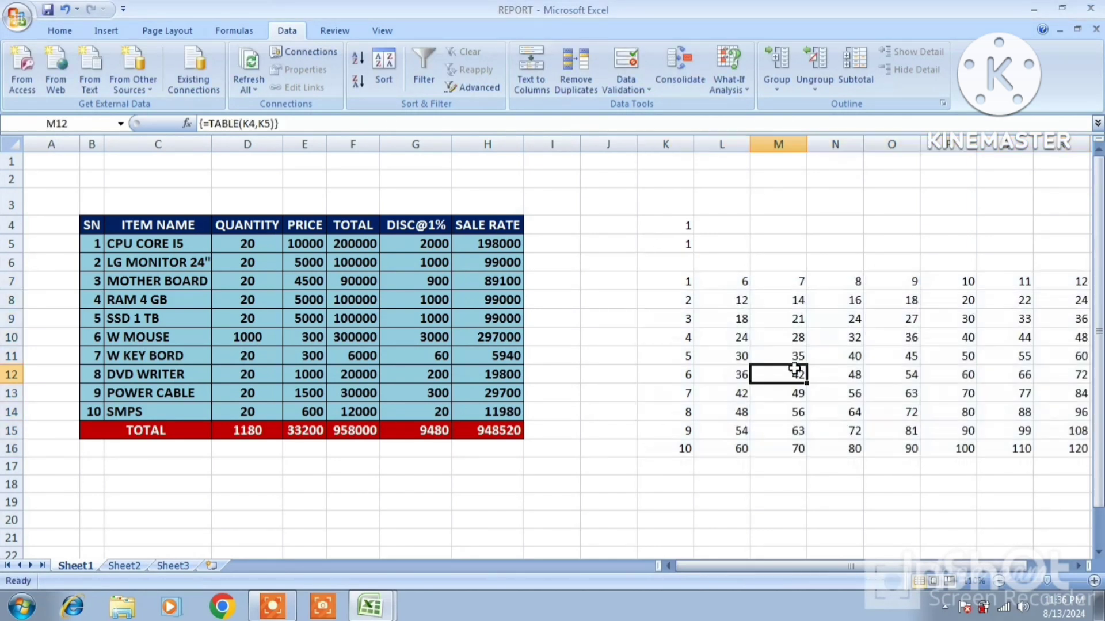
{"action": "left_click", "coordinate": [840, 281]}
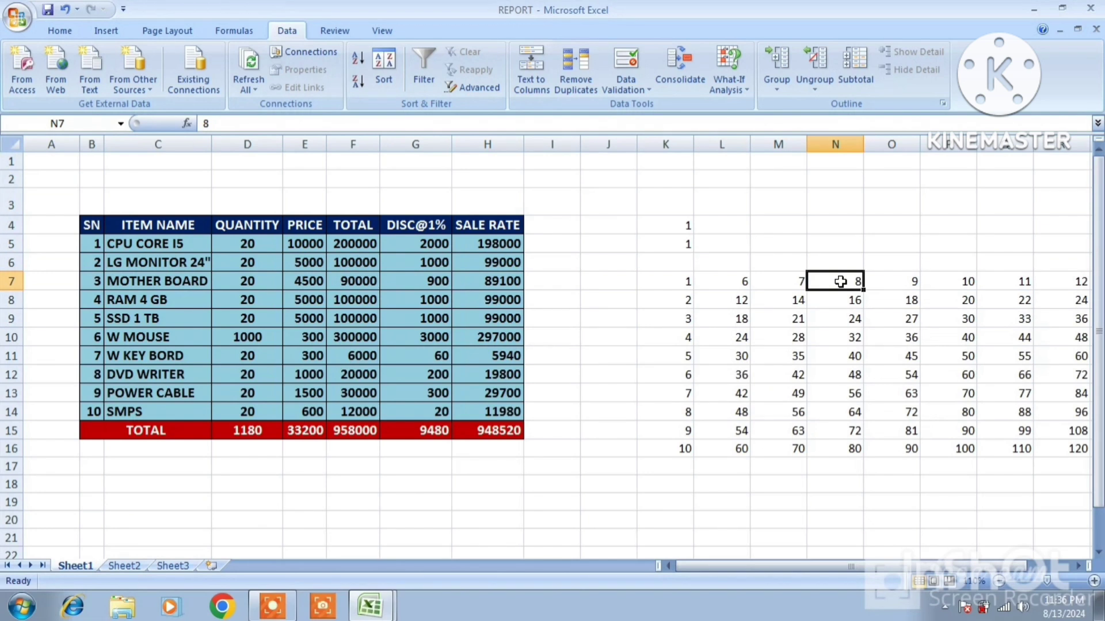
{"action": "type", "text": "20"}
{"action": "key", "text": "Return"}
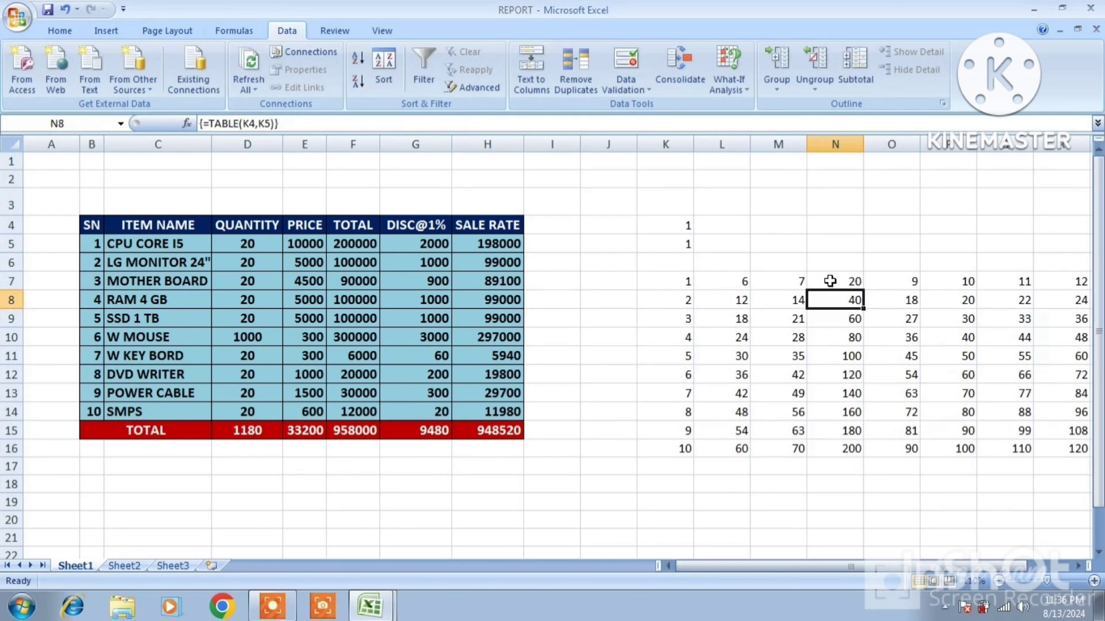
{"action": "left_click", "coordinate": [829, 280]}
{"action": "key", "text": "ctrl+z"}
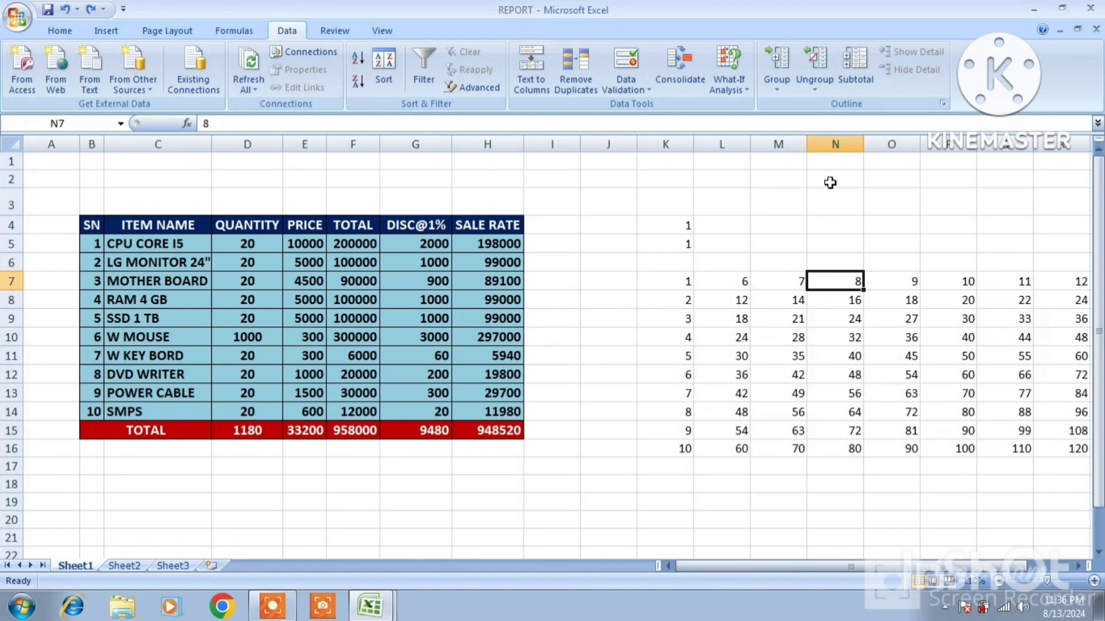
Set the calculation mode to Automatic Except for Data Tables and enter 20 in header cell N7
{"action": "left_click", "coordinate": [246, 33]}
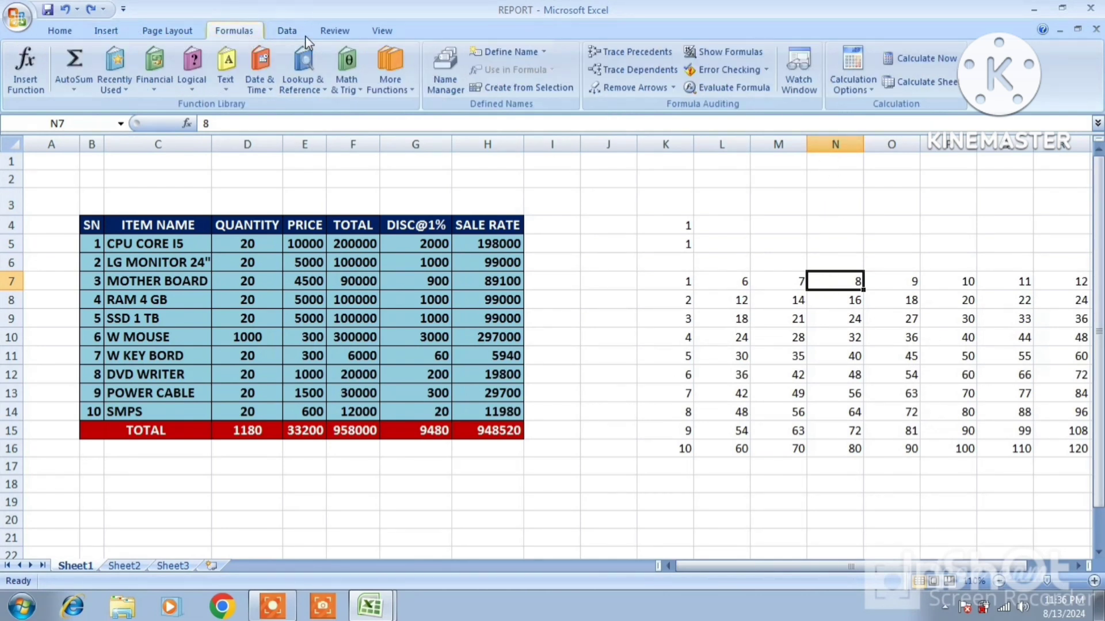
{"action": "left_click", "coordinate": [866, 91]}
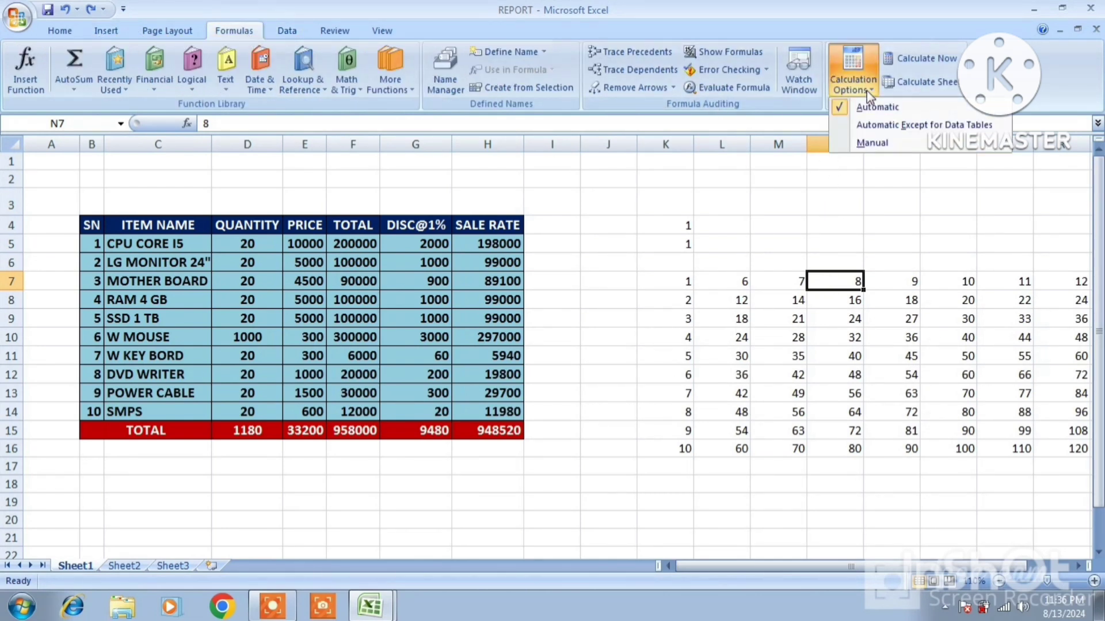
{"action": "left_click", "coordinate": [884, 131]}
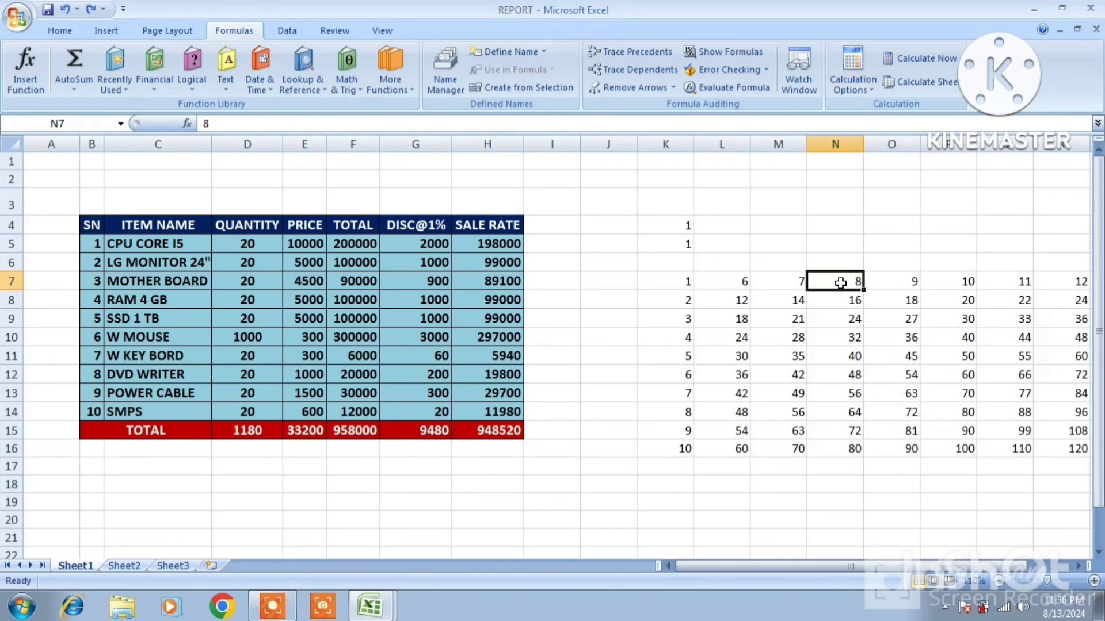
{"action": "type", "text": "20"}
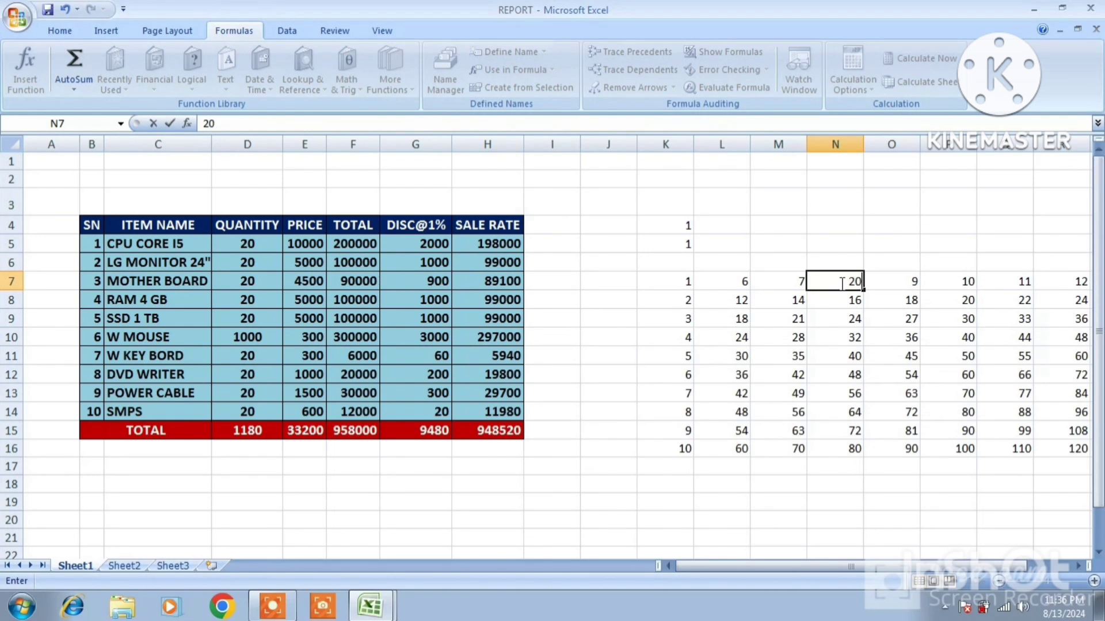
{"action": "key", "text": "Return"}
{"action": "left_click", "coordinate": [840, 282]}
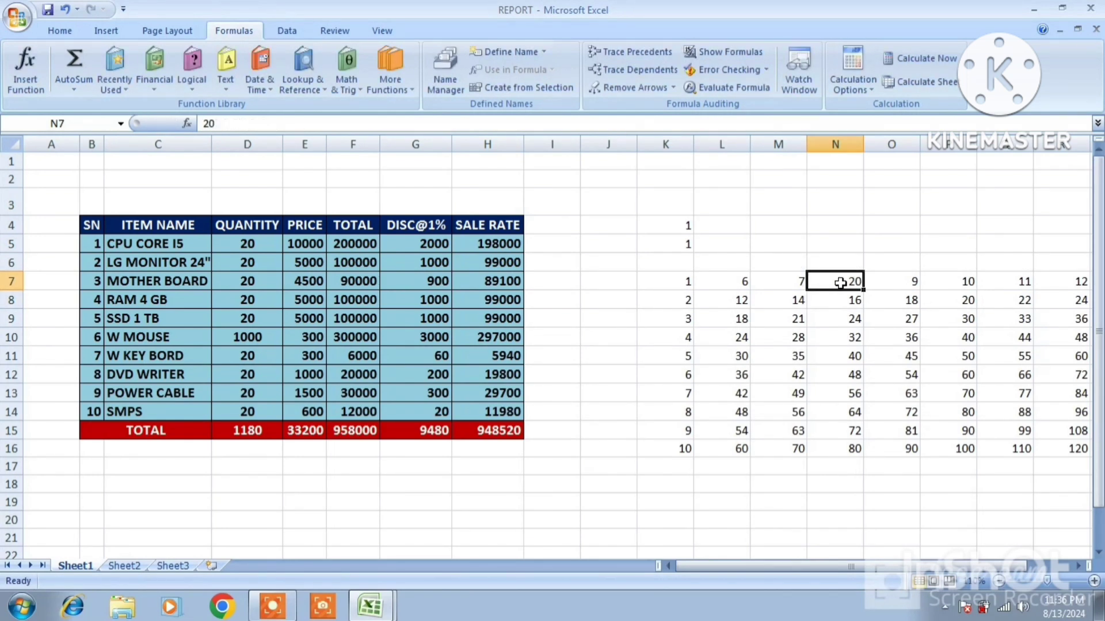
{"action": "left_click", "coordinate": [868, 91]}
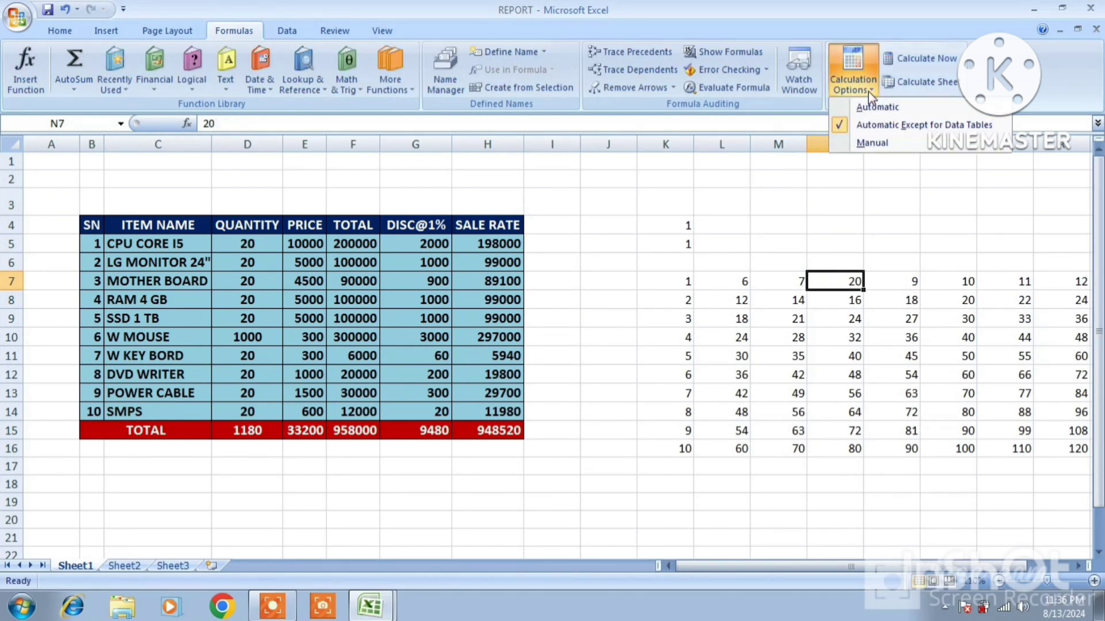
{"action": "left_click", "coordinate": [869, 92]}
{"action": "left_click", "coordinate": [871, 90]}
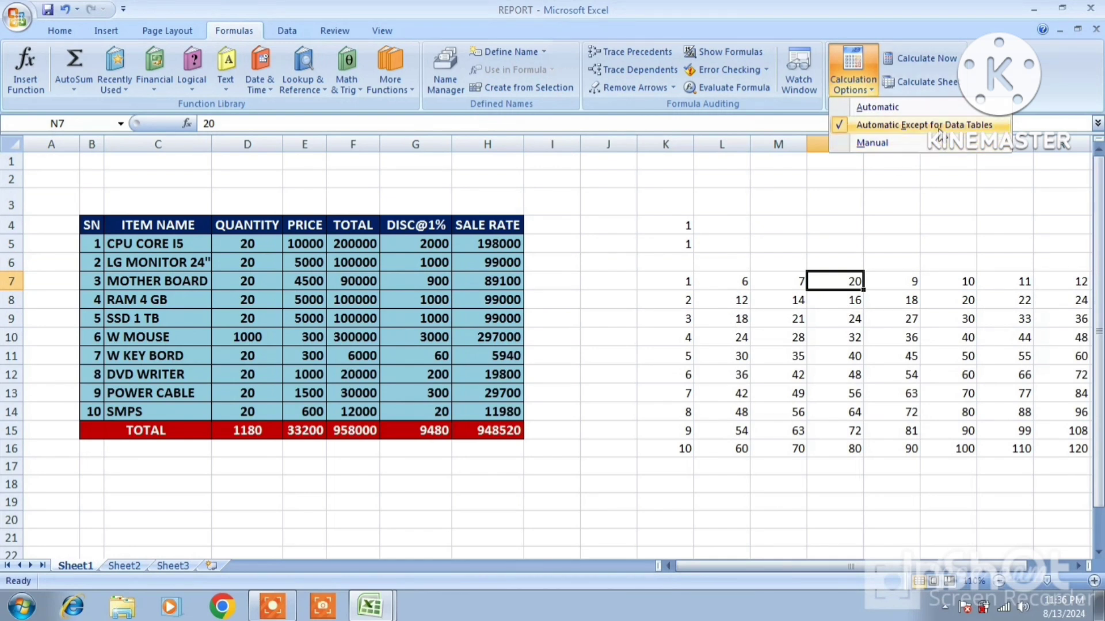
{"action": "left_click", "coordinate": [811, 393]}
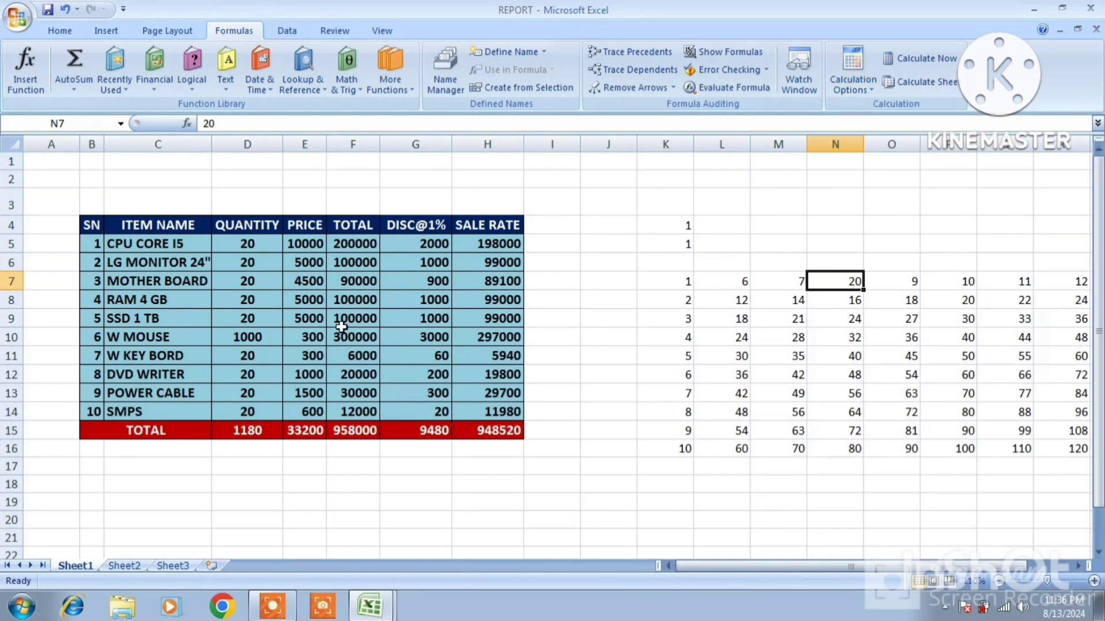
Change the sales table quantities to 40 for RAM 4 GB and 100 for LG MONITOR 24"
{"action": "left_click", "coordinate": [253, 299]}
{"action": "type", "text": "40"}
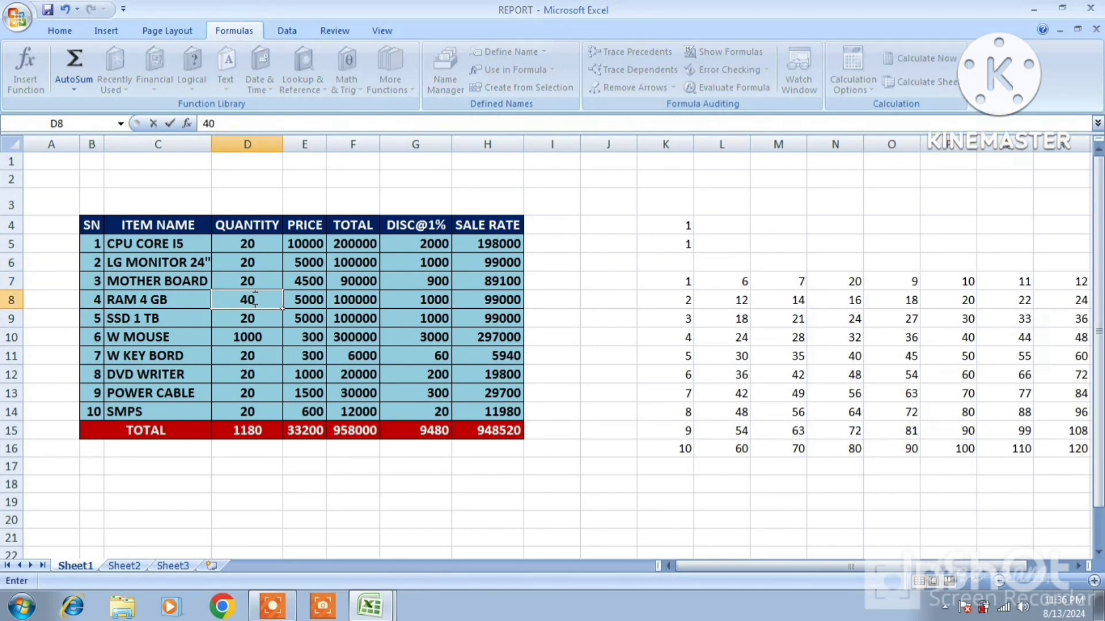
{"action": "key", "text": "Return"}
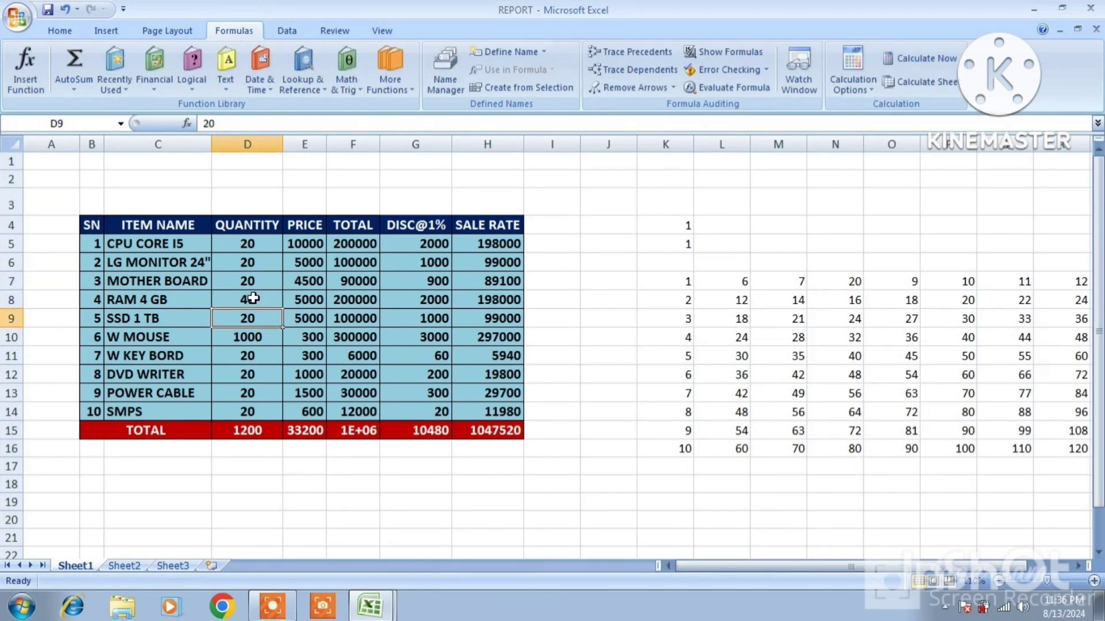
{"action": "left_click", "coordinate": [247, 266]}
{"action": "type", "text": "100"}
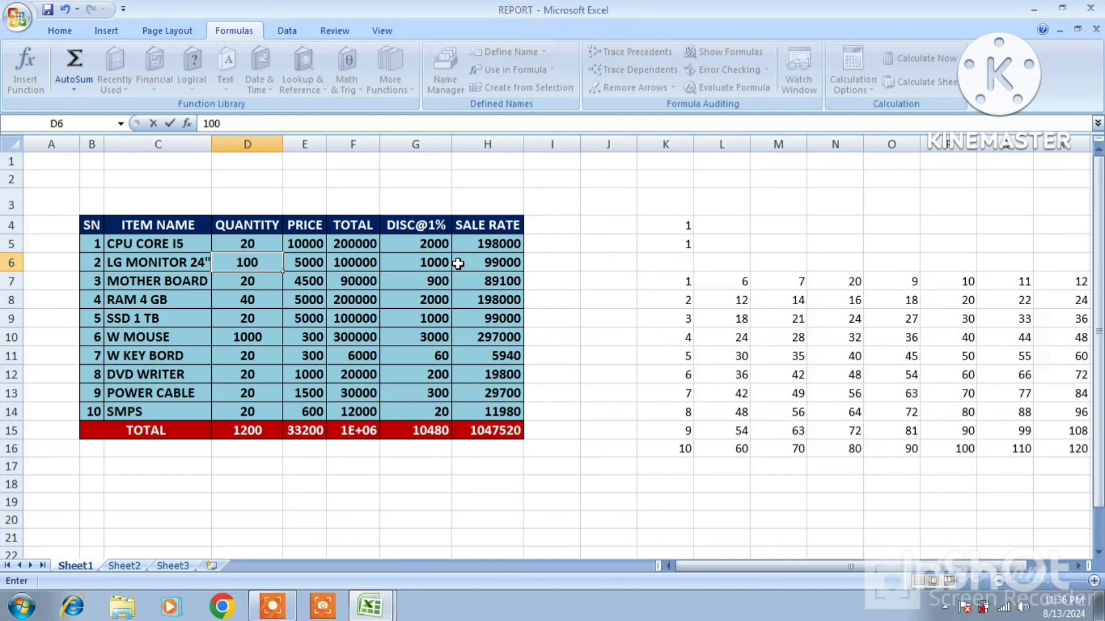
{"action": "key", "text": "Return"}
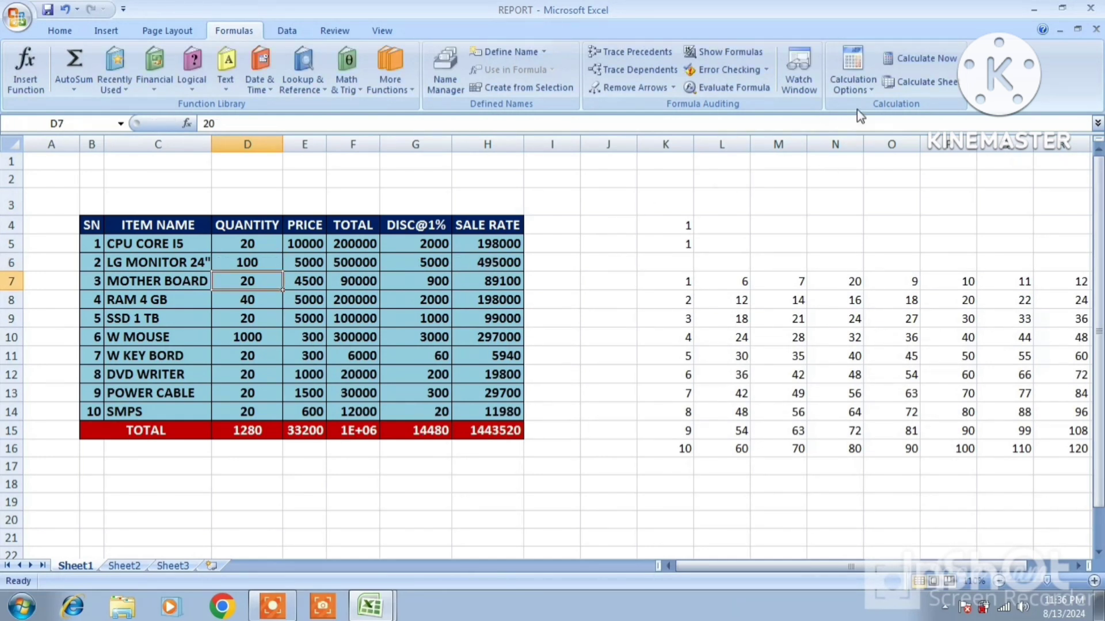
Set the calculation mode back to Automatic and enter 40 in the data table's header cell M7
{"action": "left_click", "coordinate": [866, 90]}
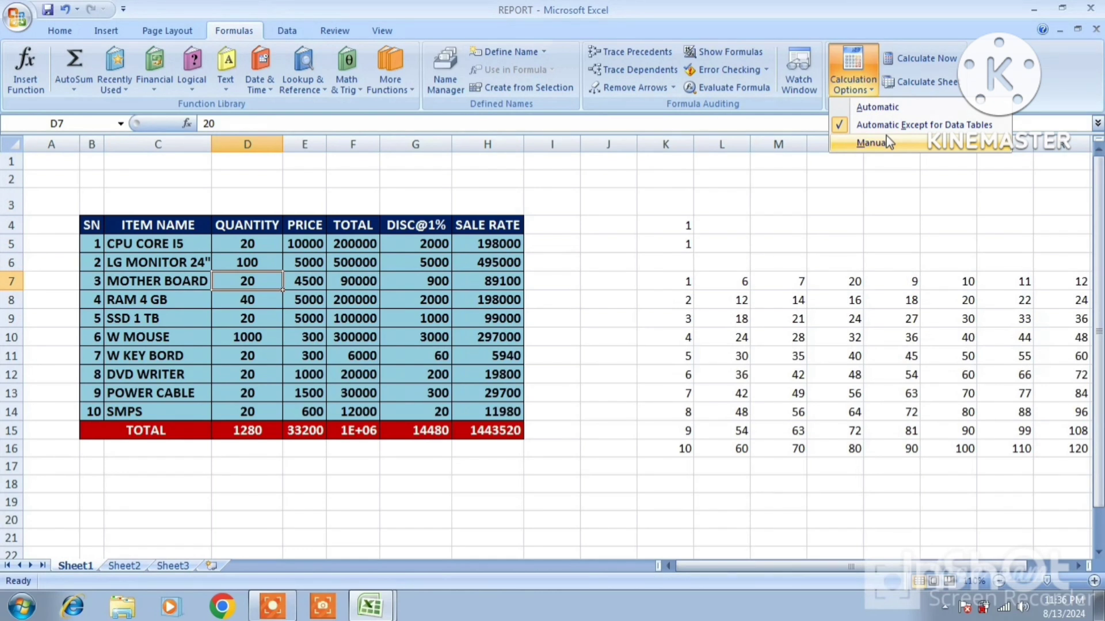
{"action": "left_click", "coordinate": [869, 109]}
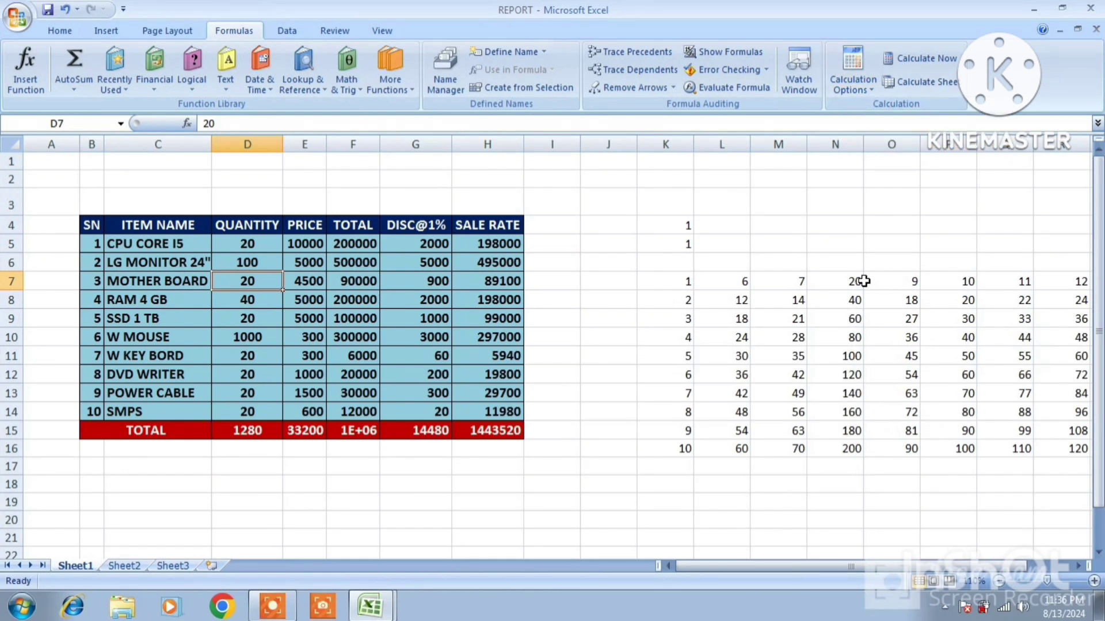
{"action": "left_click", "coordinate": [802, 282]}
{"action": "type", "text": "40"}
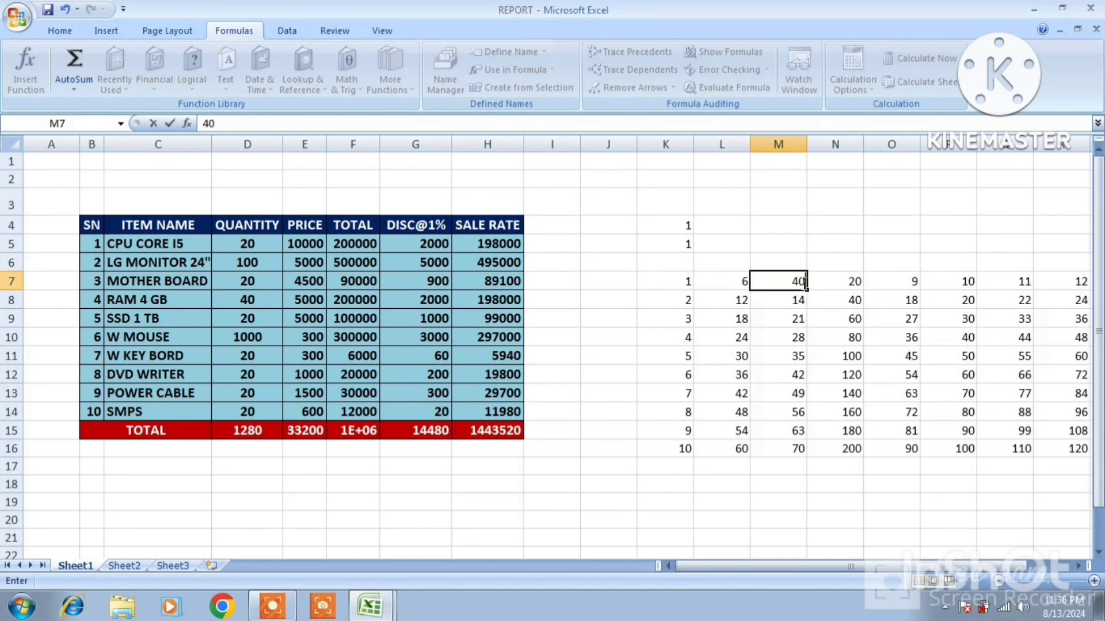
{"action": "key", "text": "Return"}
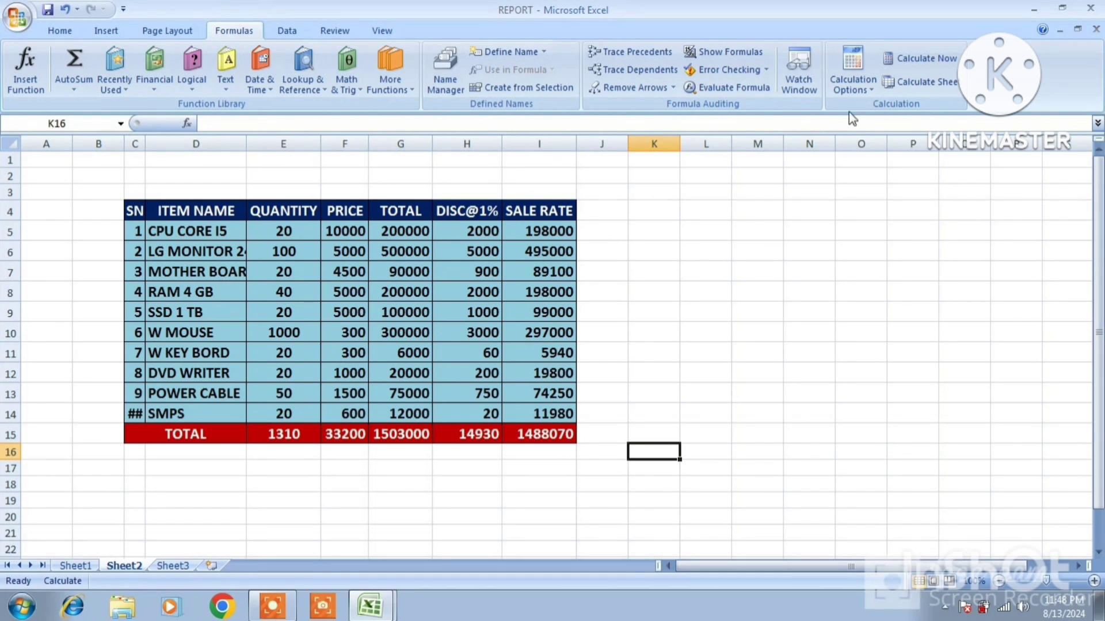
In Manual calculation mode, clear the SALE RATE cells I6:I14 on Sheet2 and refill them with the formula from I5
{"action": "left_click", "coordinate": [868, 90]}
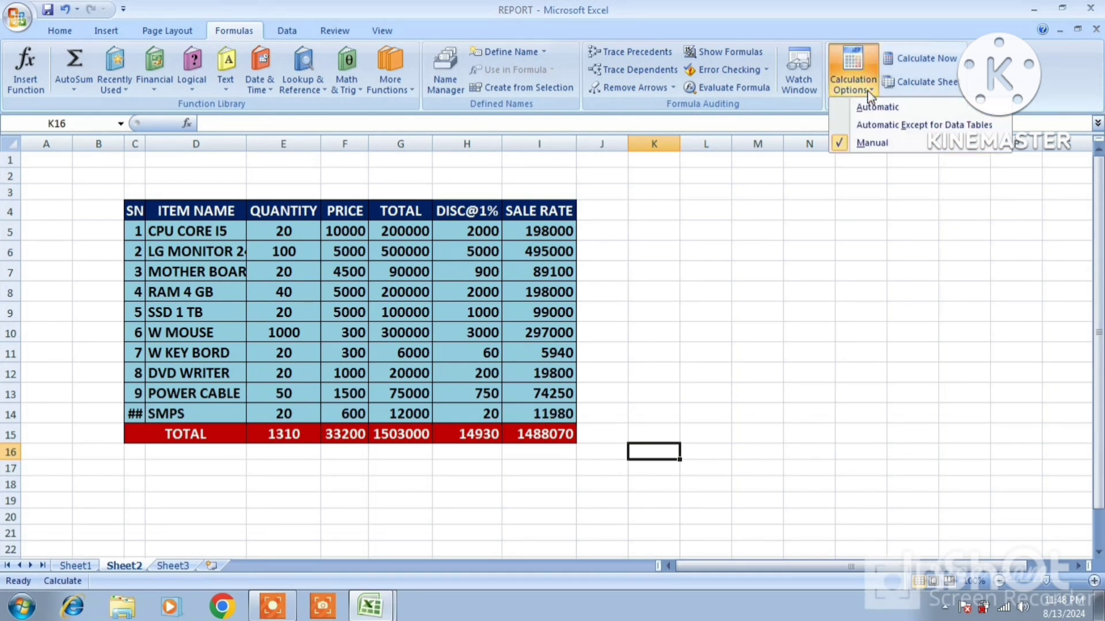
{"action": "left_click", "coordinate": [868, 145]}
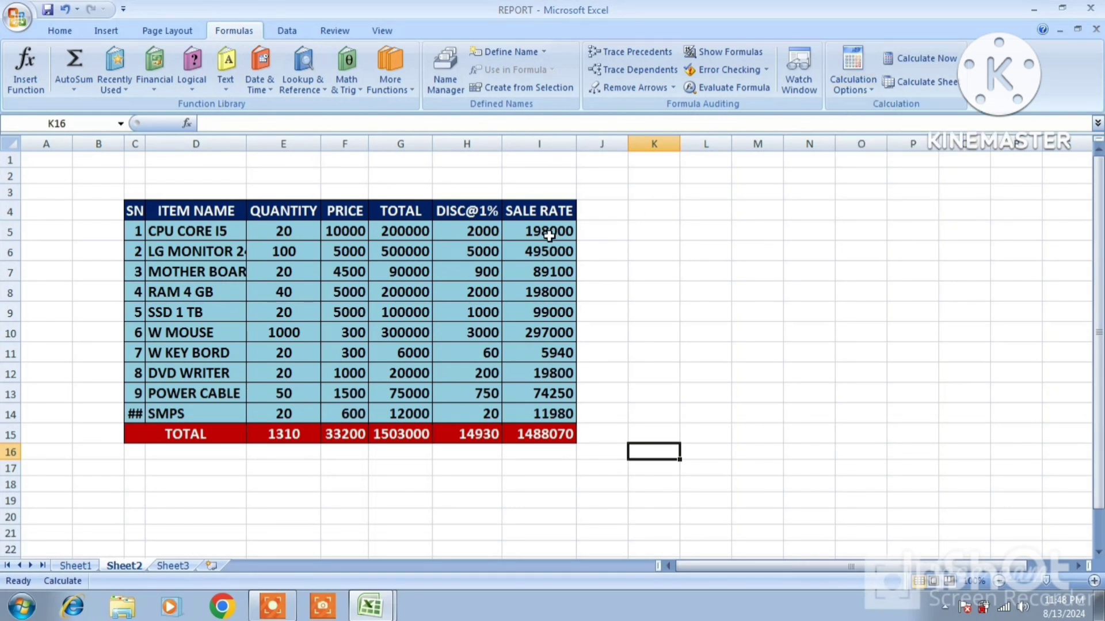
{"action": "left_click_drag", "start_coordinate": [539, 245], "coordinate": [545, 390]}
{"action": "right_click", "coordinate": [546, 390]}
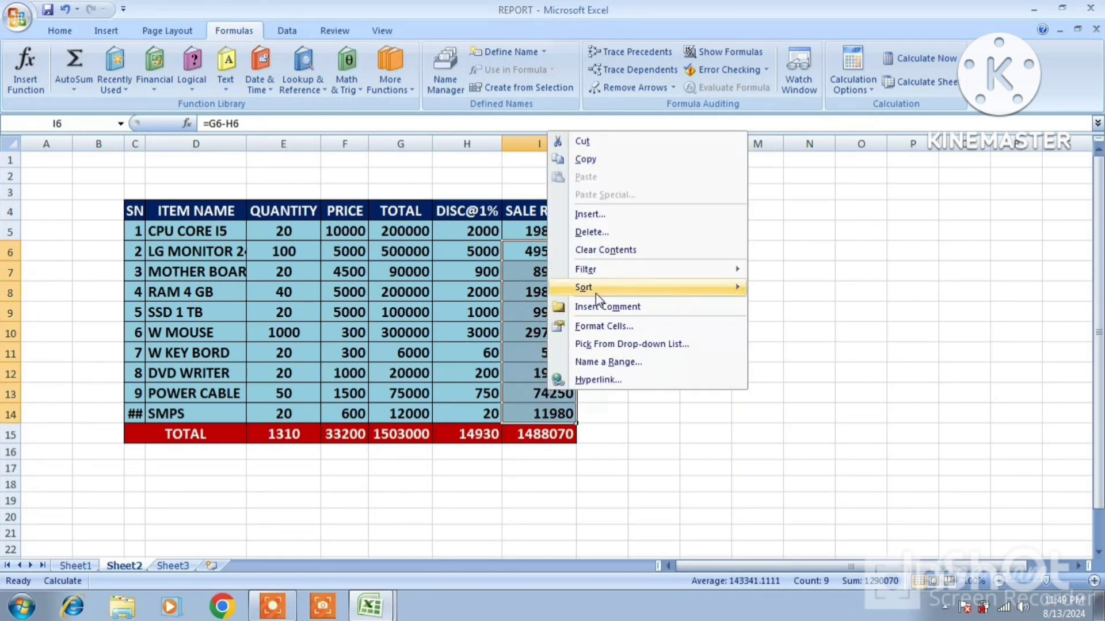
{"action": "left_click", "coordinate": [602, 250]}
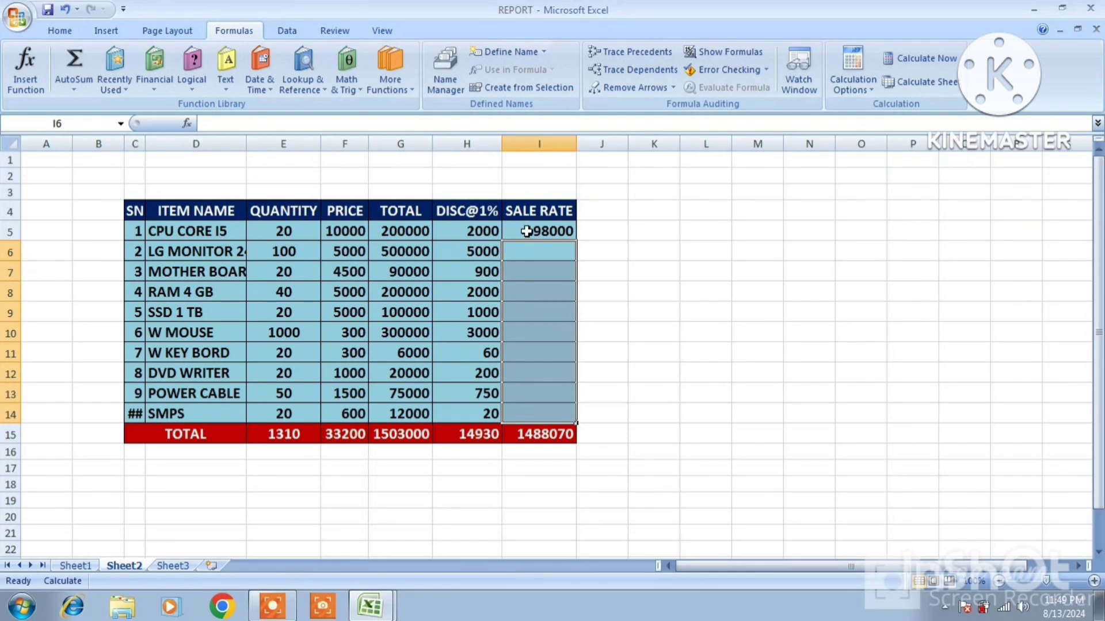
{"action": "left_click_drag", "start_coordinate": [520, 230], "coordinate": [593, 417]}
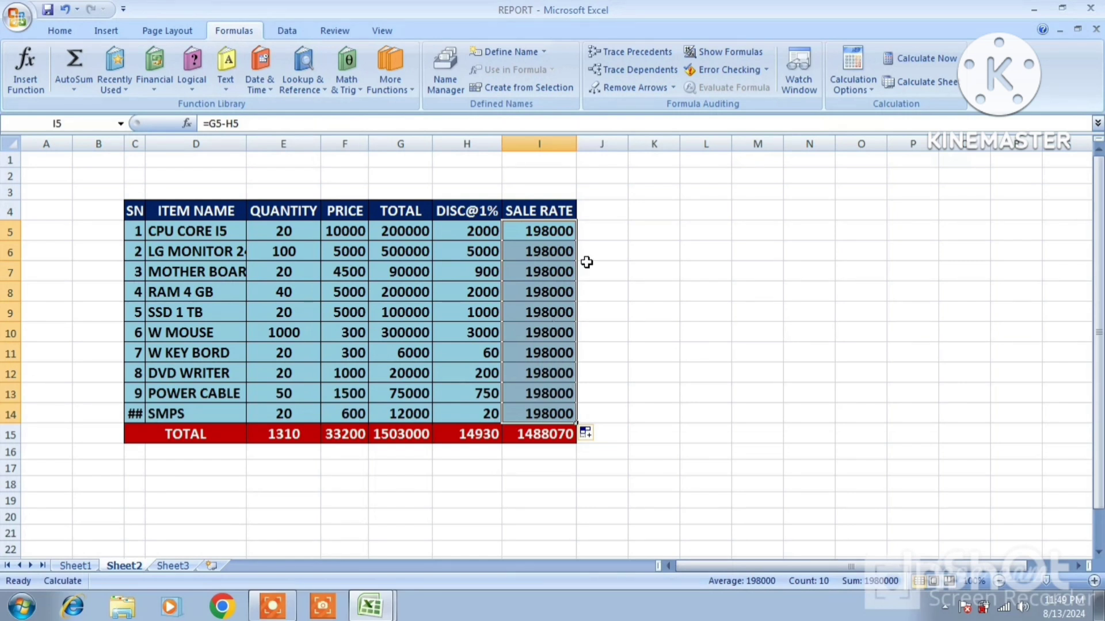
Switch the calculation mode to Automatic and open Sheet1 to check its SALE RATE column
{"action": "left_click", "coordinate": [74, 566]}
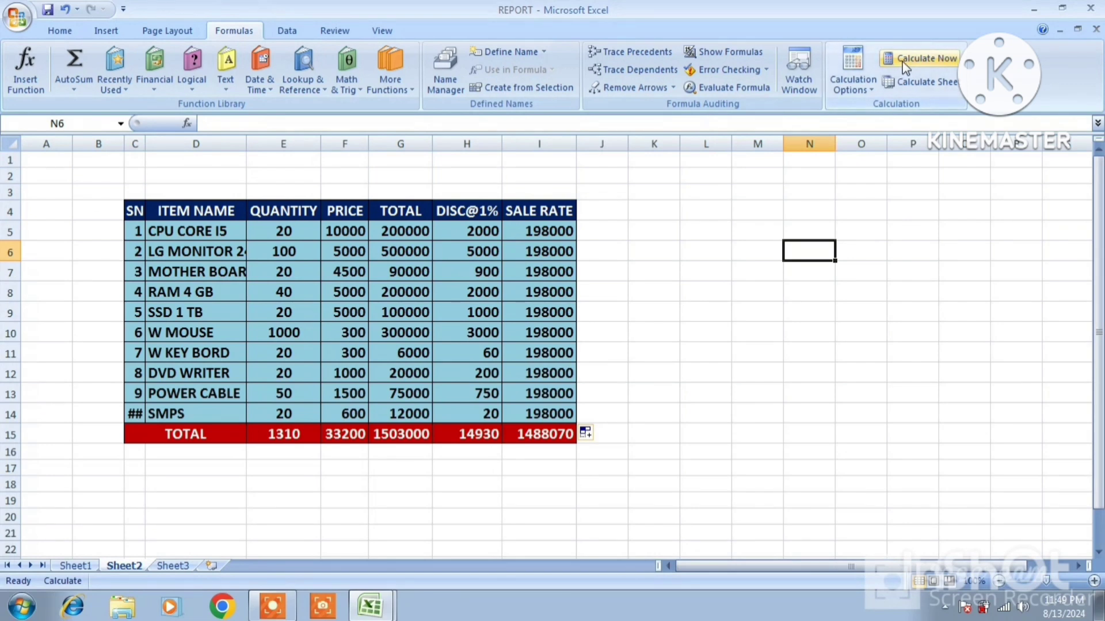
{"action": "left_click", "coordinate": [852, 72]}
{"action": "left_click", "coordinate": [872, 111]}
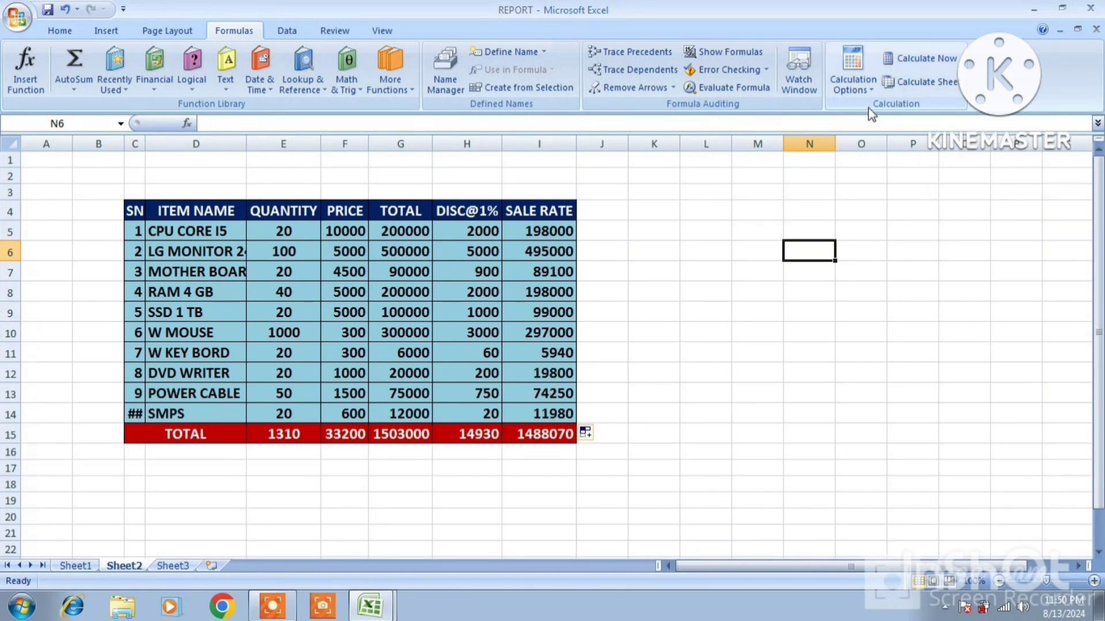
{"action": "left_click", "coordinate": [72, 568]}
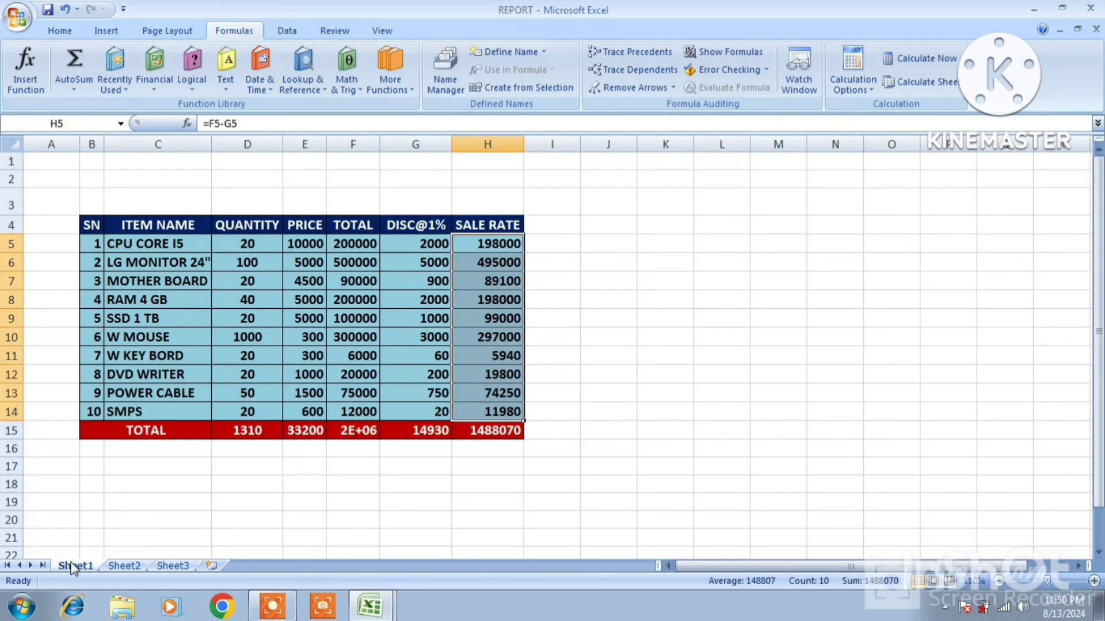
{"action": "left_click", "coordinate": [754, 355]}
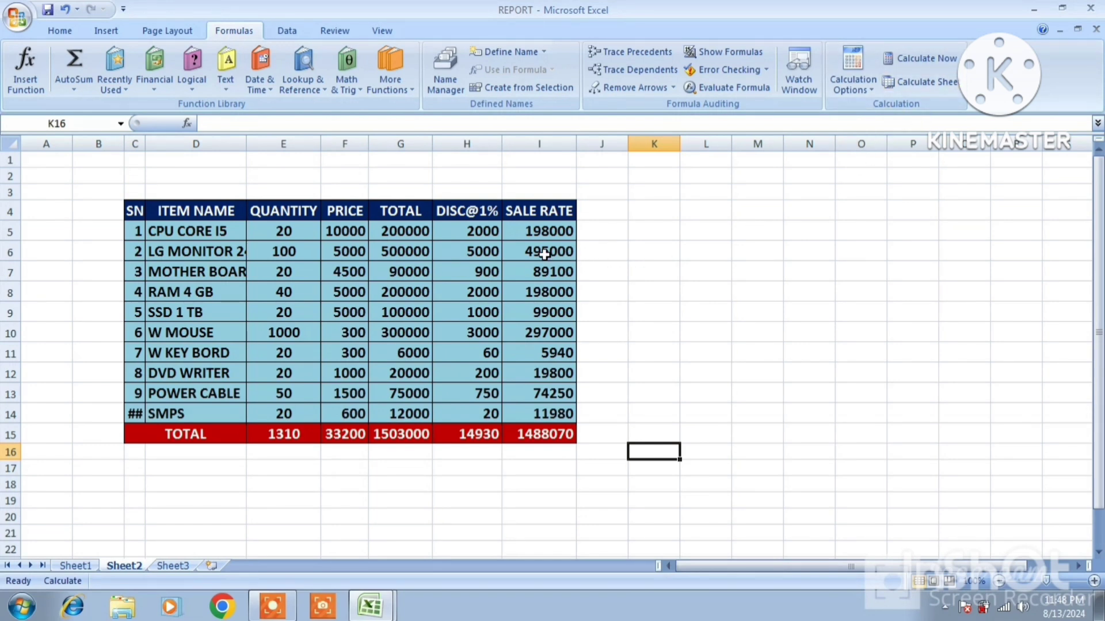
Choose Manual calculation mode and clear the SALE RATE cells I6:I14 on Sheet2
{"action": "left_click", "coordinate": [868, 90]}
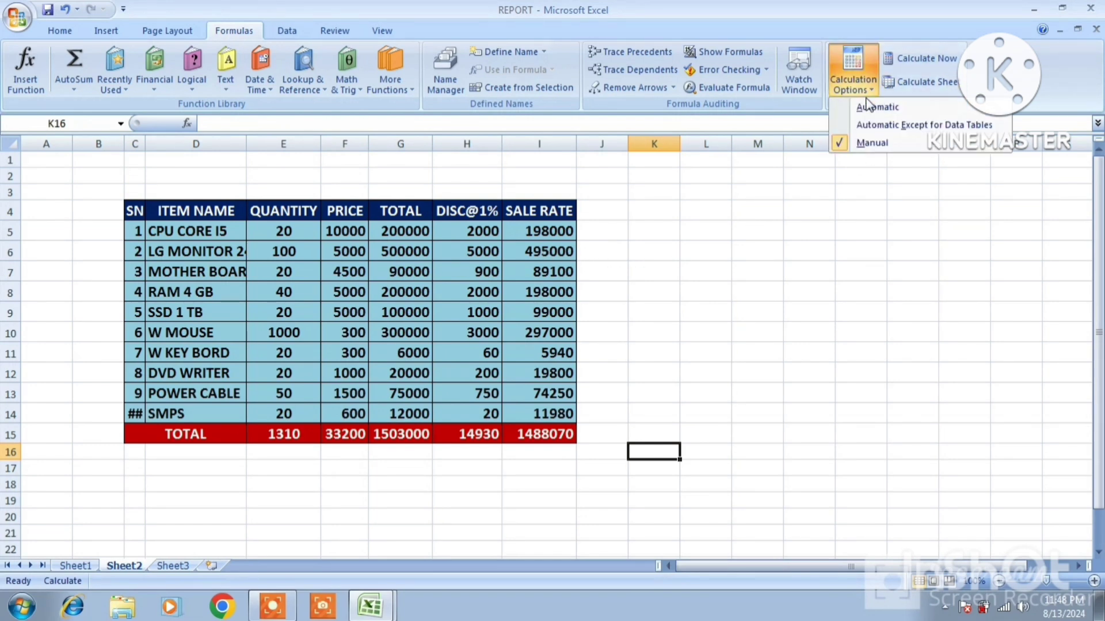
{"action": "left_click", "coordinate": [867, 144]}
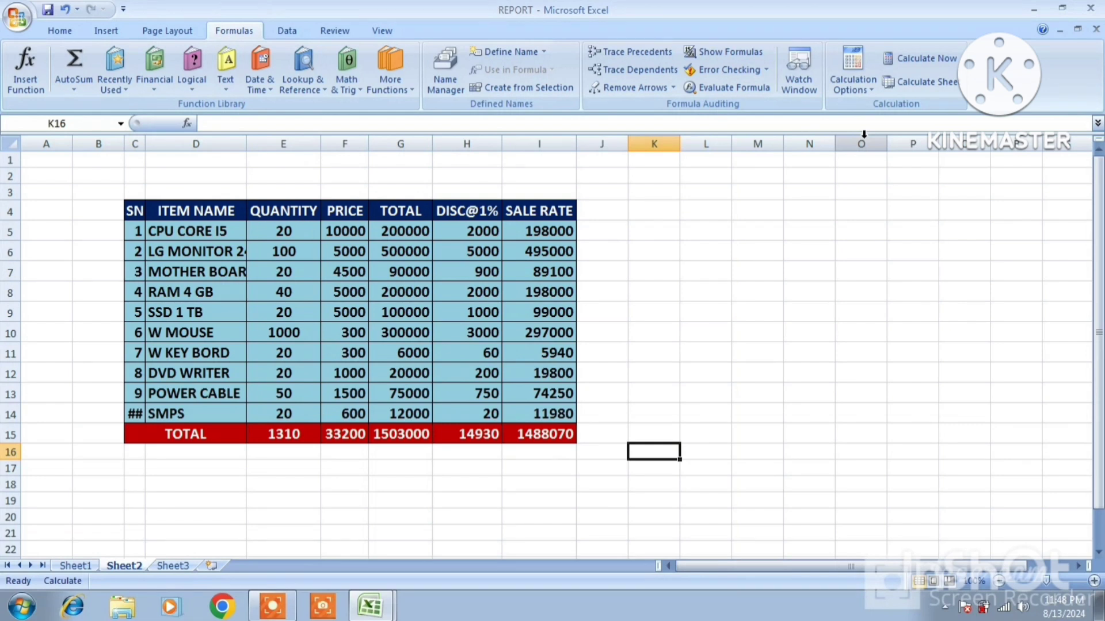
{"action": "left_click", "coordinate": [539, 247]}
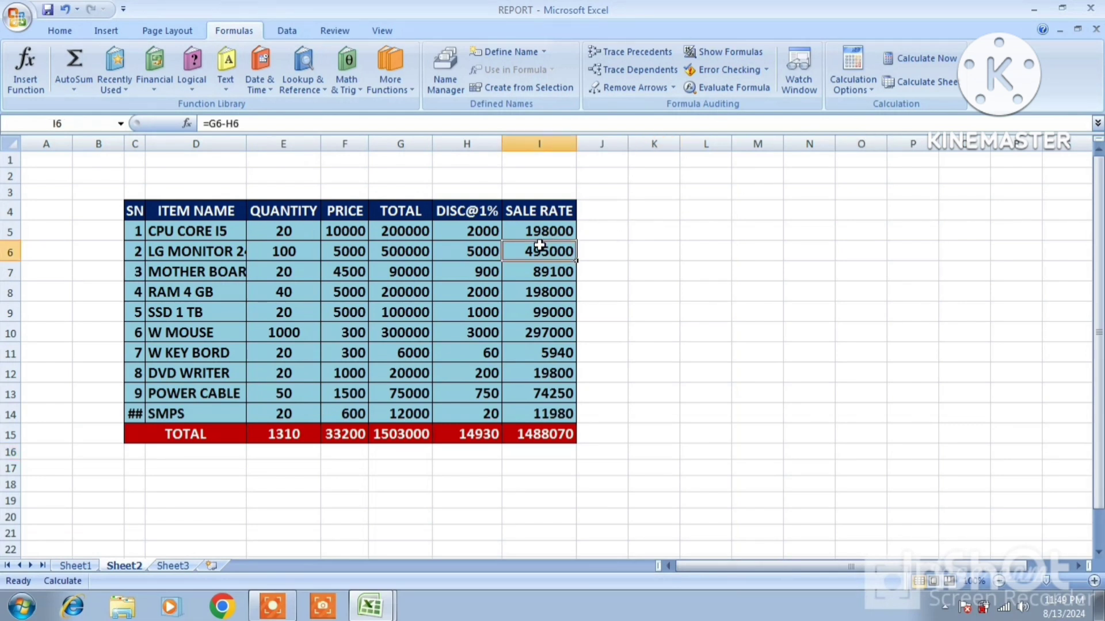
{"action": "left_click_drag", "start_coordinate": [539, 246], "coordinate": [546, 393]}
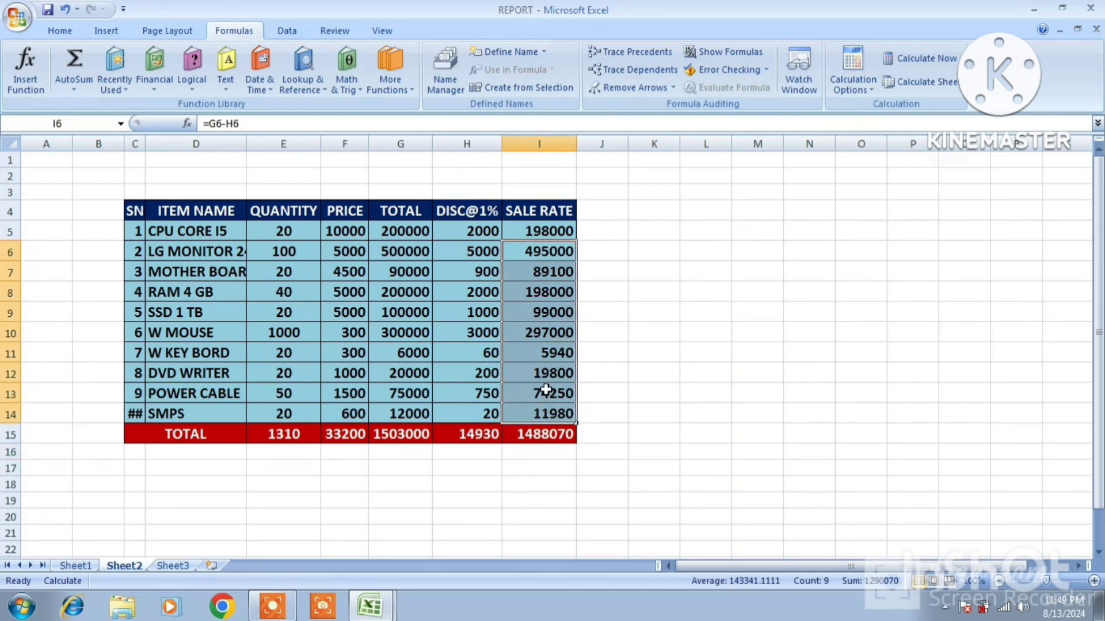
{"action": "right_click", "coordinate": [546, 391]}
{"action": "left_click", "coordinate": [601, 250]}
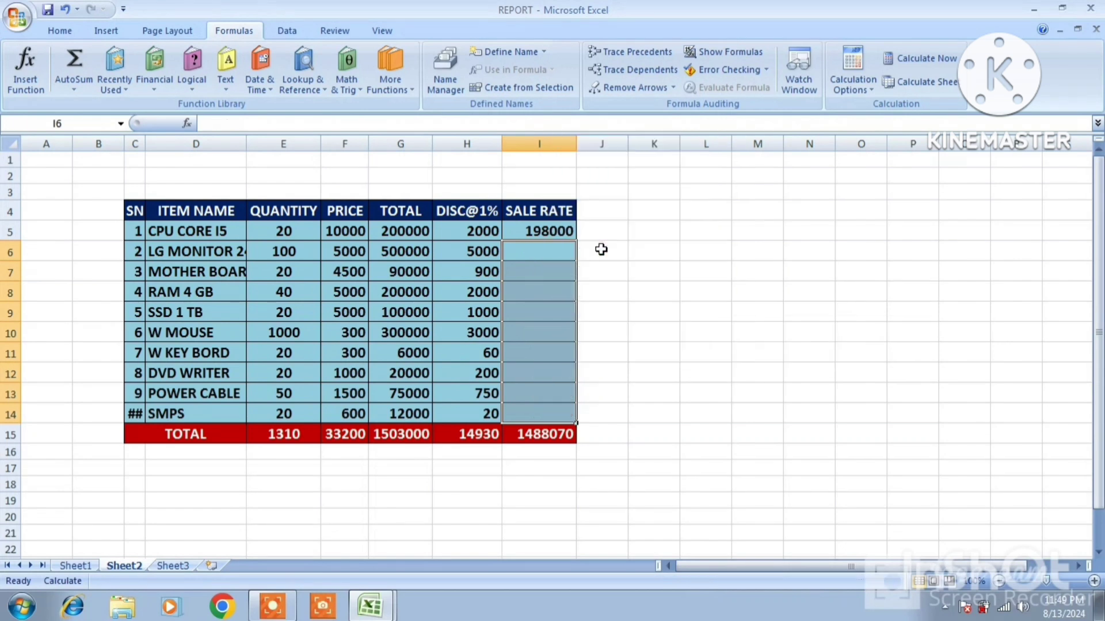
On Sheet1, clear the SALE RATE cells H6:H14 and refill them with the formula from H5
{"action": "left_click", "coordinate": [63, 566]}
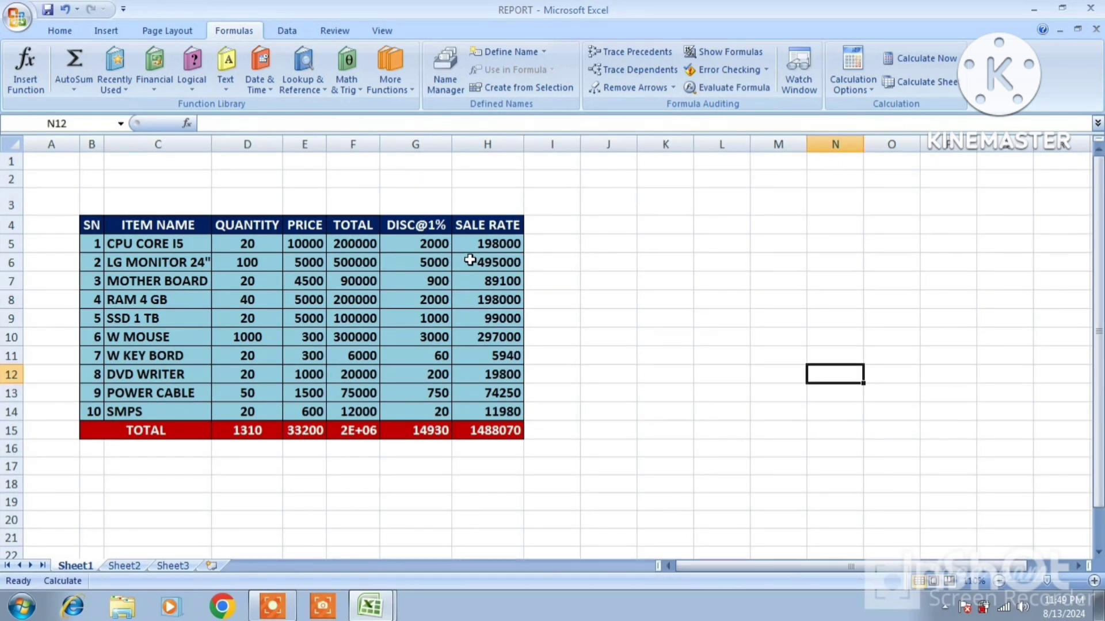
{"action": "left_click_drag", "start_coordinate": [470, 261], "coordinate": [499, 406]}
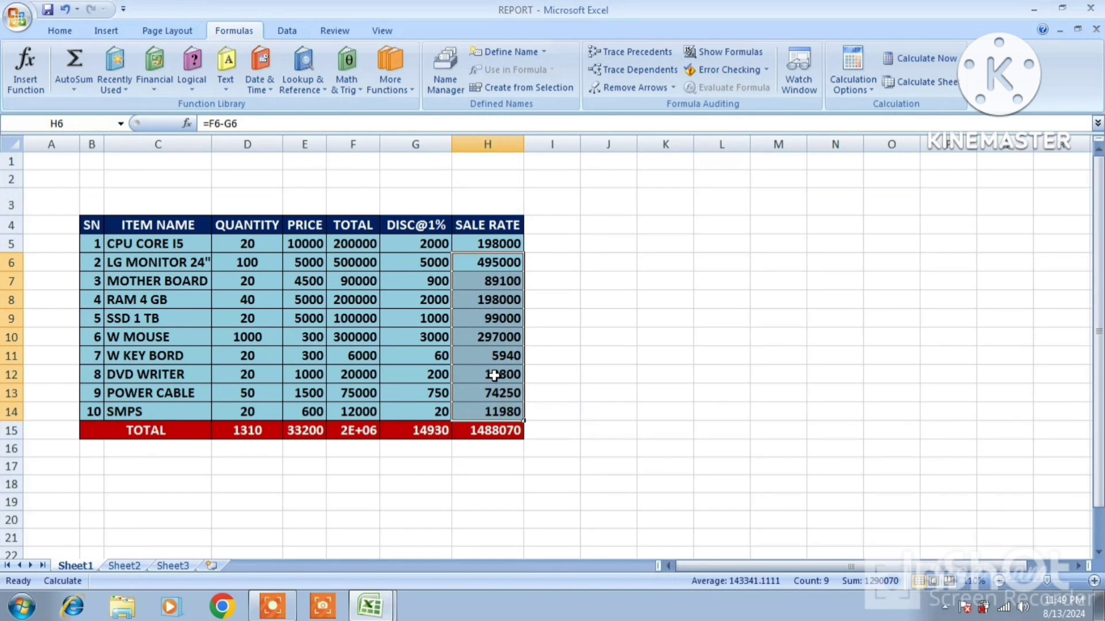
{"action": "right_click", "coordinate": [490, 361]}
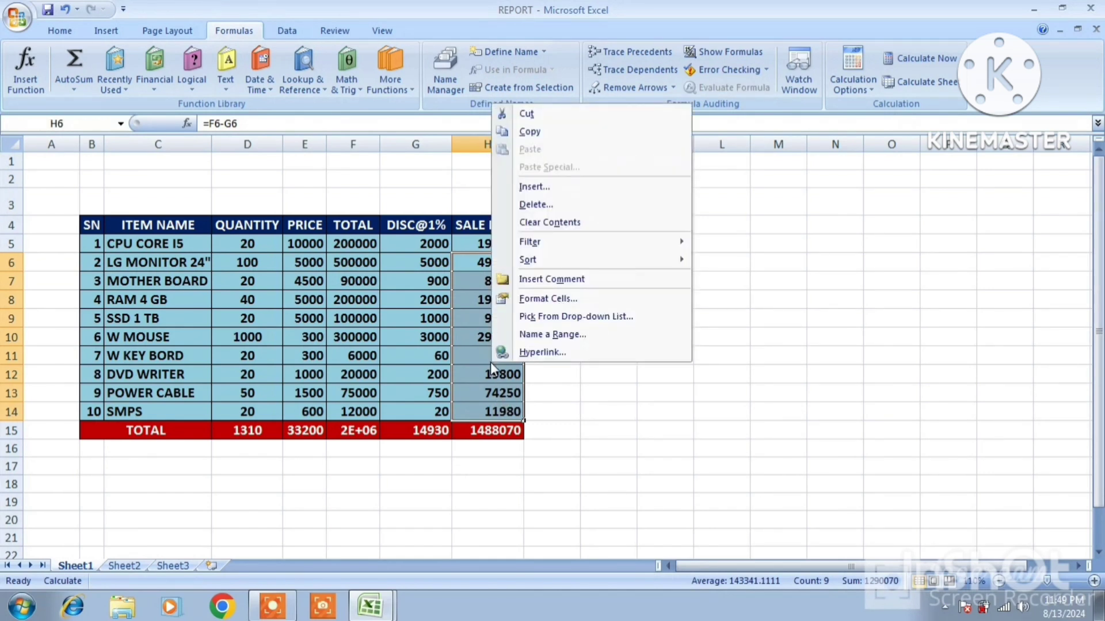
{"action": "left_click", "coordinate": [563, 224]}
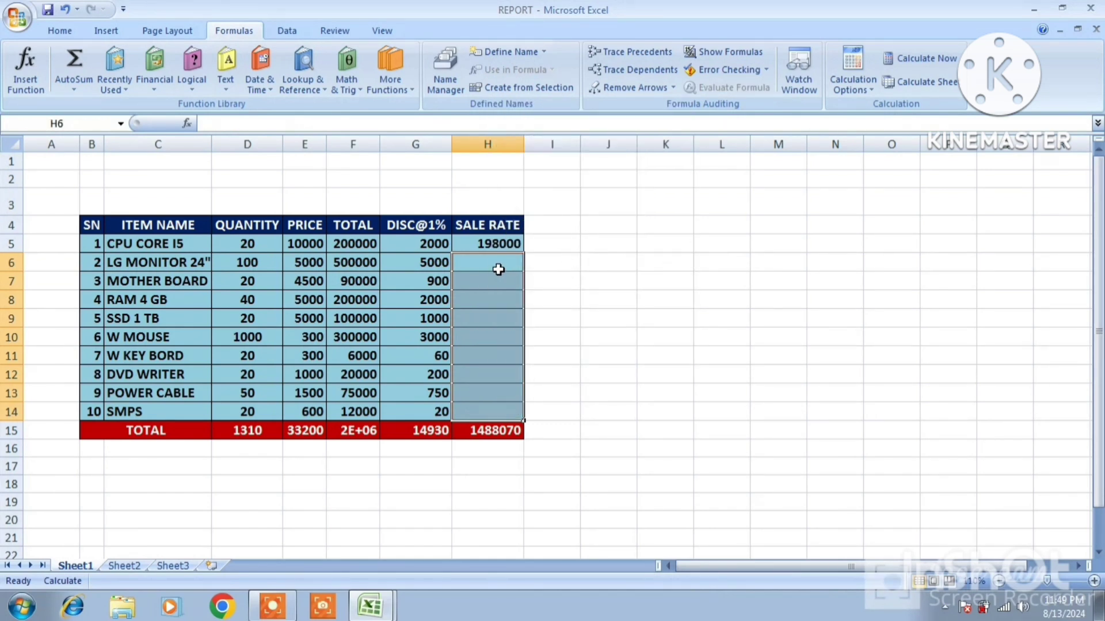
{"action": "left_click_drag", "start_coordinate": [496, 245], "coordinate": [530, 415]}
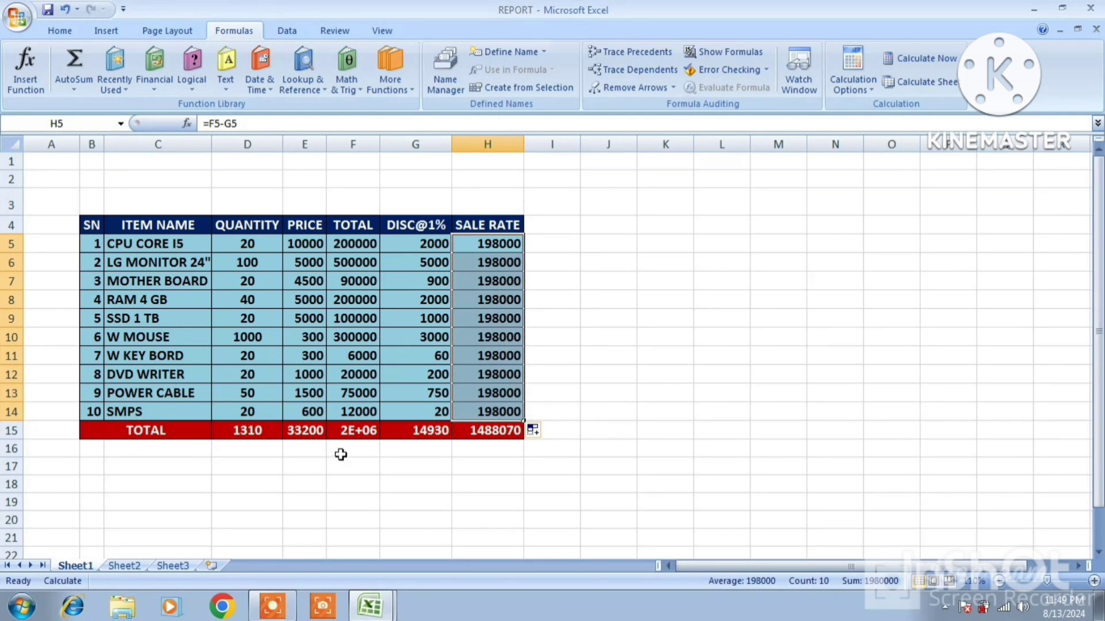
On Sheet2, fill the SALE RATE formula from I5 down through I14
{"action": "left_click", "coordinate": [124, 565]}
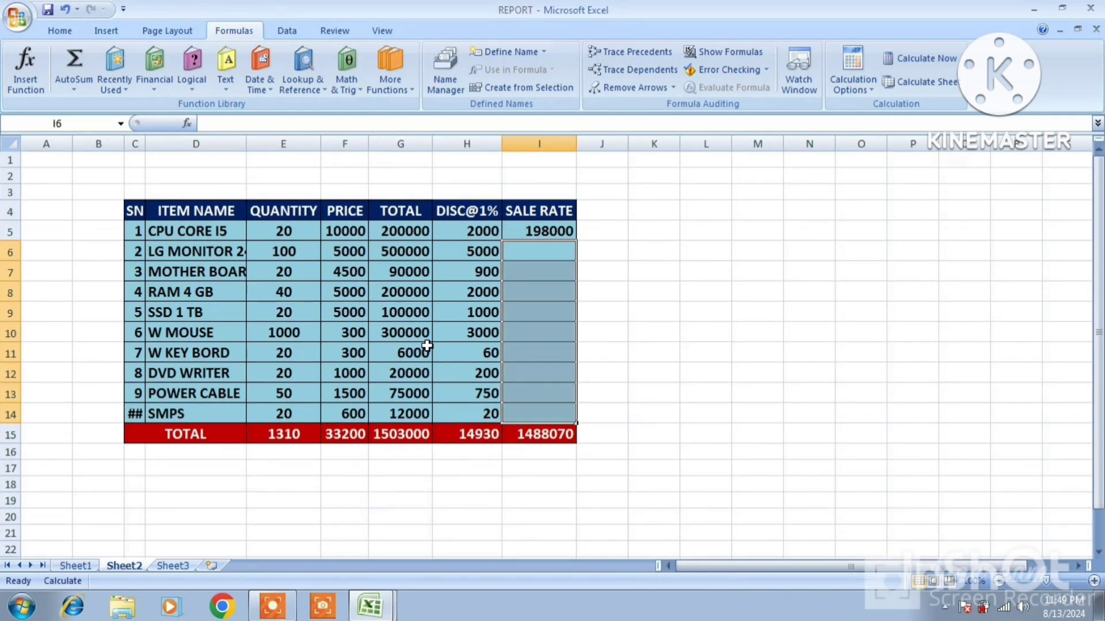
{"action": "left_click", "coordinate": [526, 232]}
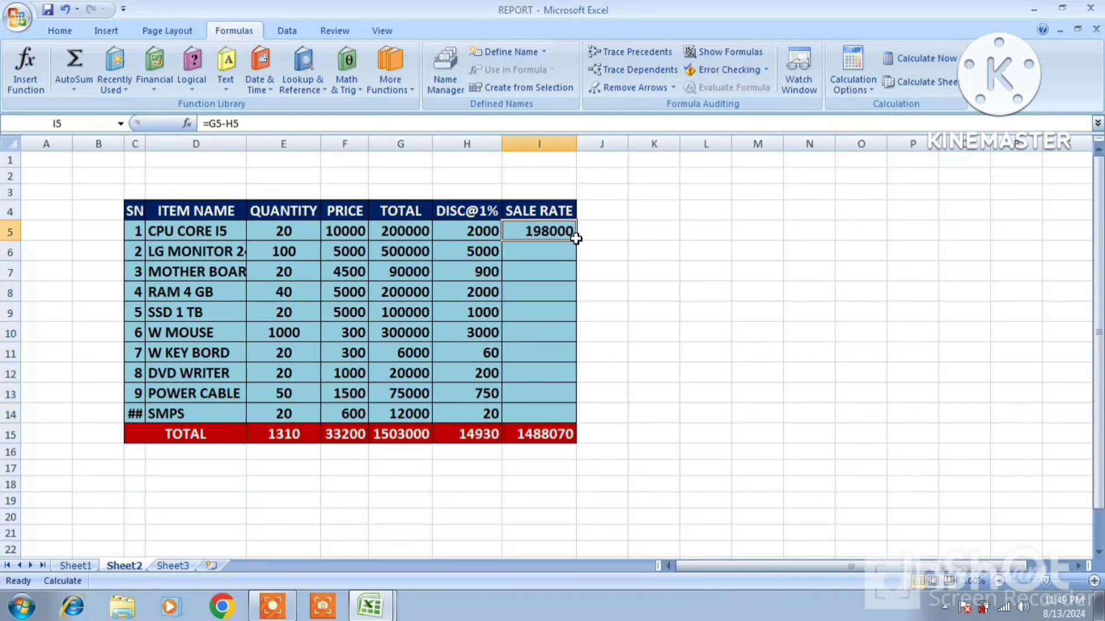
{"action": "left_click_drag", "start_coordinate": [576, 241], "coordinate": [595, 416]}
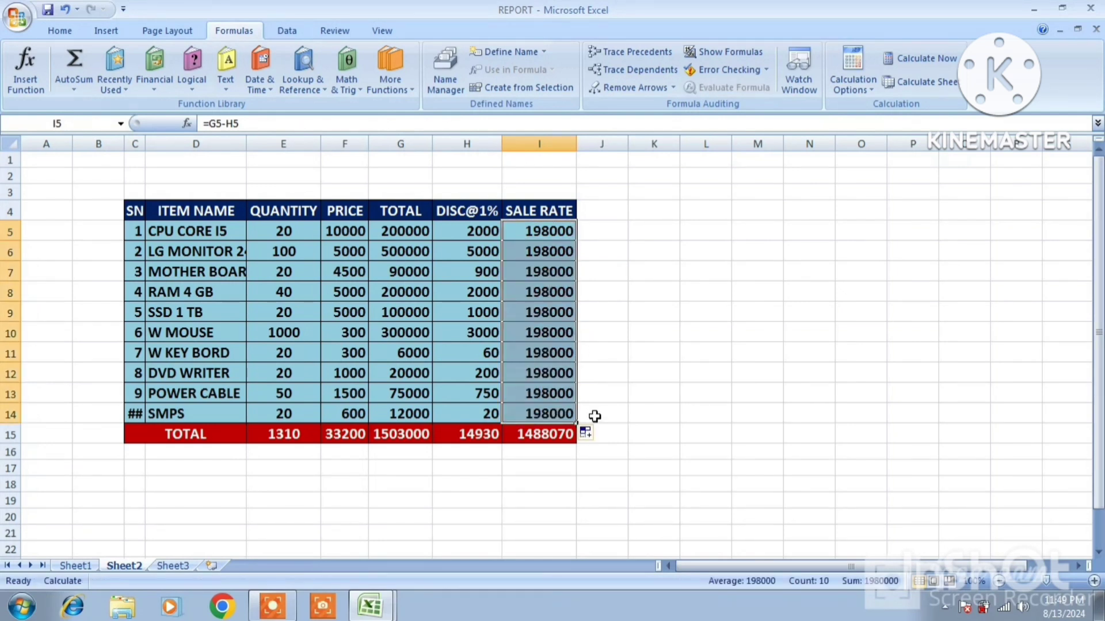
Recalculate only Sheet1 with Calculate Sheet and open Sheet2 to compare its SALE RATE column
{"action": "left_click", "coordinate": [75, 565]}
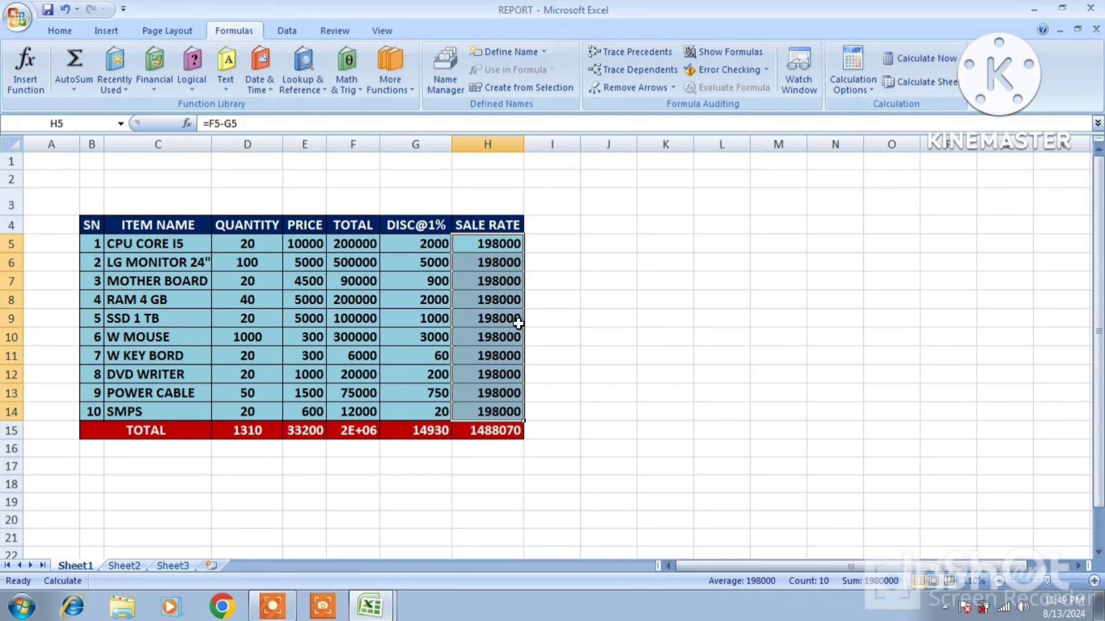
{"action": "left_click", "coordinate": [915, 87]}
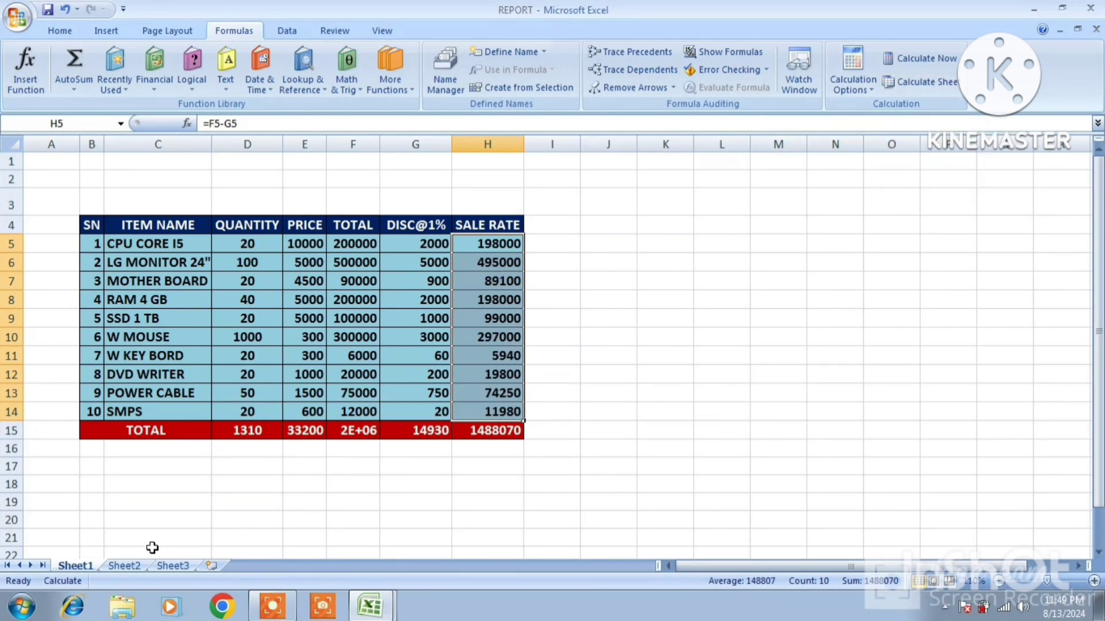
{"action": "left_click", "coordinate": [130, 567]}
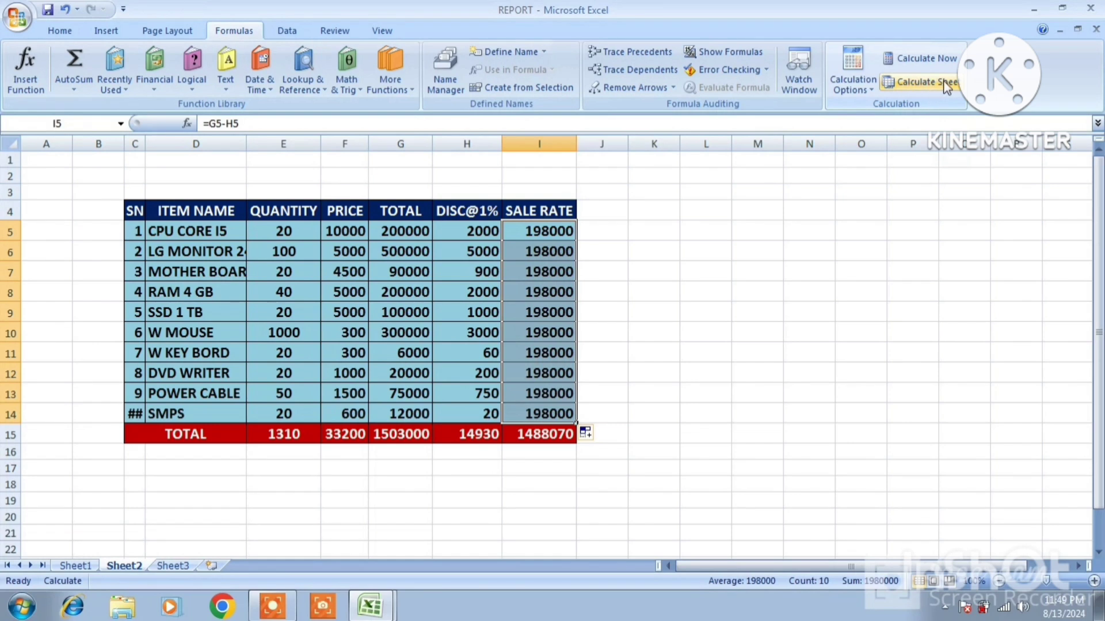
{"action": "left_click", "coordinate": [819, 246]}
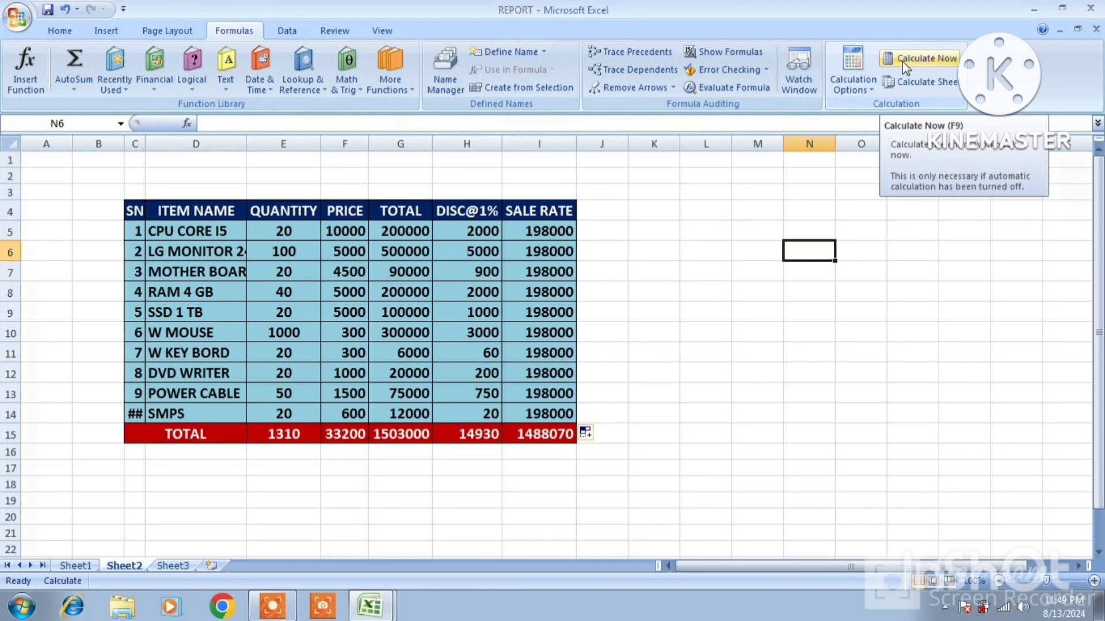
Set calculation to Automatic while on Sheet2 and return to Sheet1 to review its SALE RATE values
{"action": "left_click", "coordinate": [871, 86]}
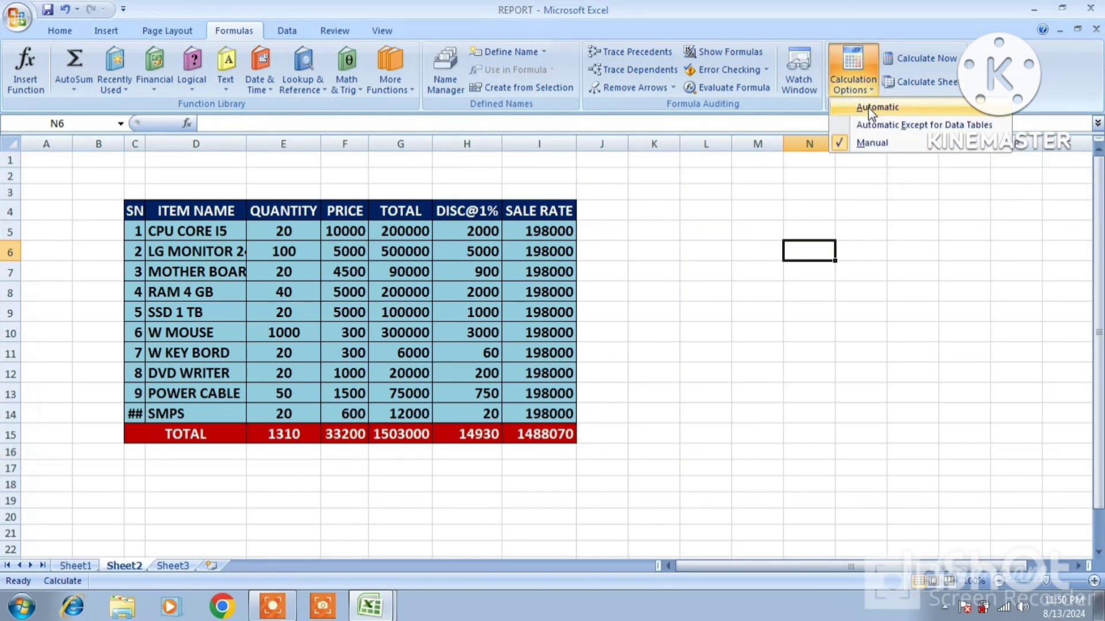
{"action": "left_click", "coordinate": [871, 108]}
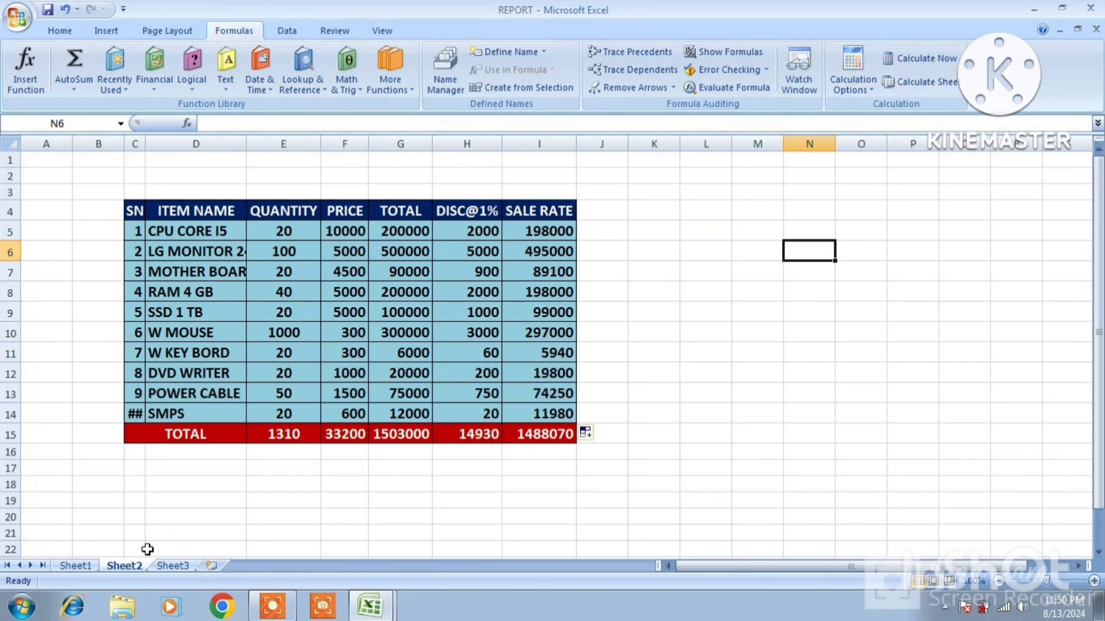
{"action": "left_click", "coordinate": [75, 566]}
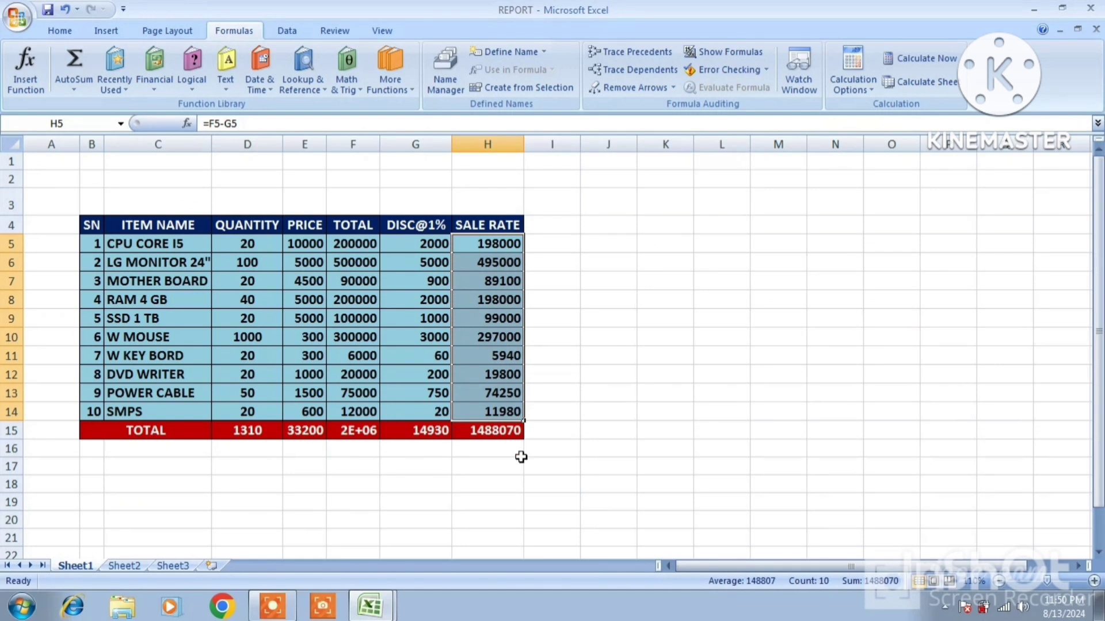
{"action": "left_click", "coordinate": [755, 356]}
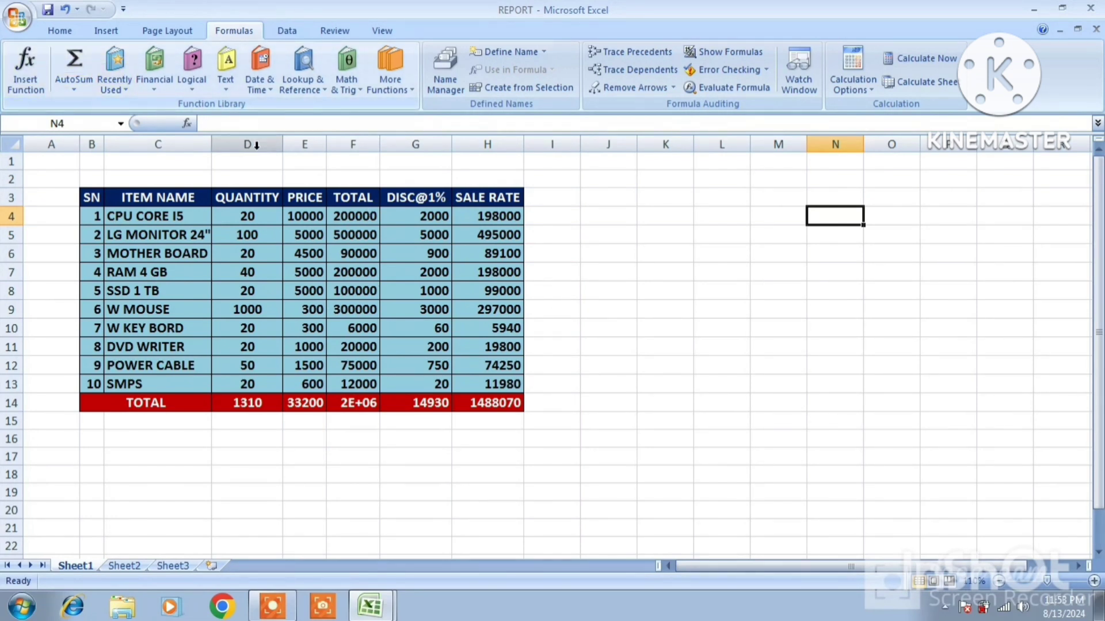
Open the Insert Function dialog for the empty cell N4 and close it without inserting a function
{"action": "left_click", "coordinate": [33, 77]}
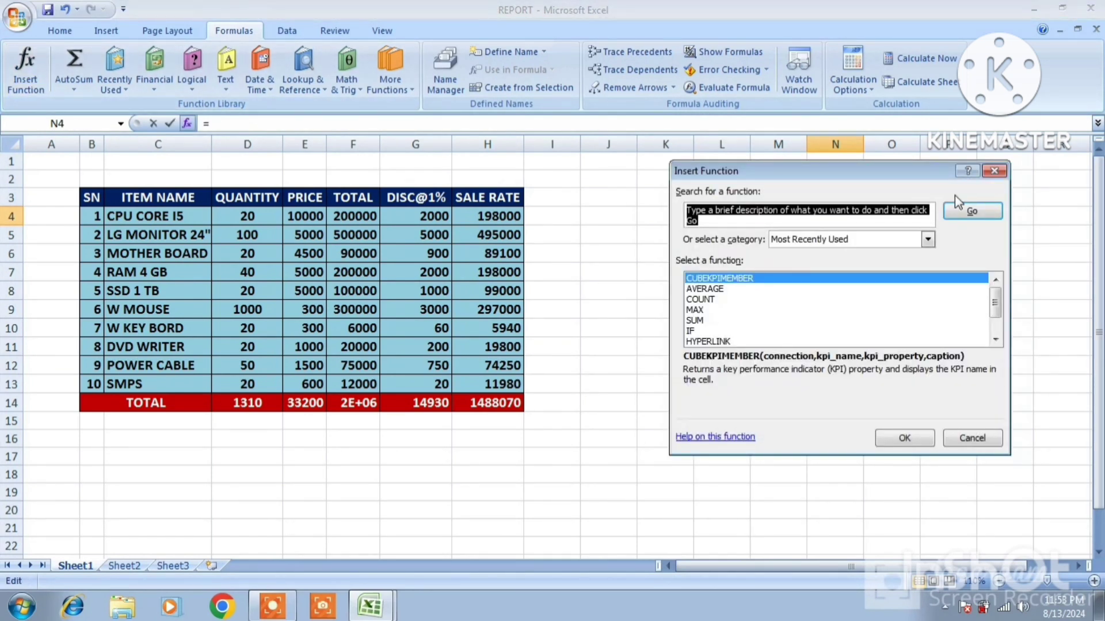
{"action": "left_click", "coordinate": [993, 170]}
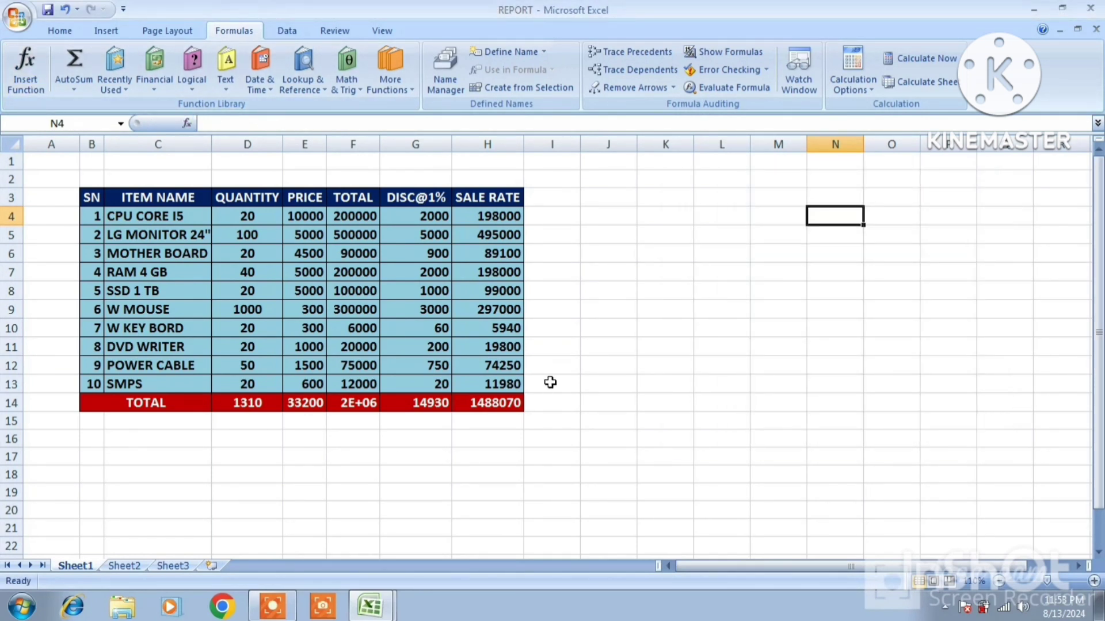
Enter the labels TOTAL, AVERAGE, MAX and MIN in cells G15:G18 below the Sheet1 table
{"action": "left_click", "coordinate": [413, 420]}
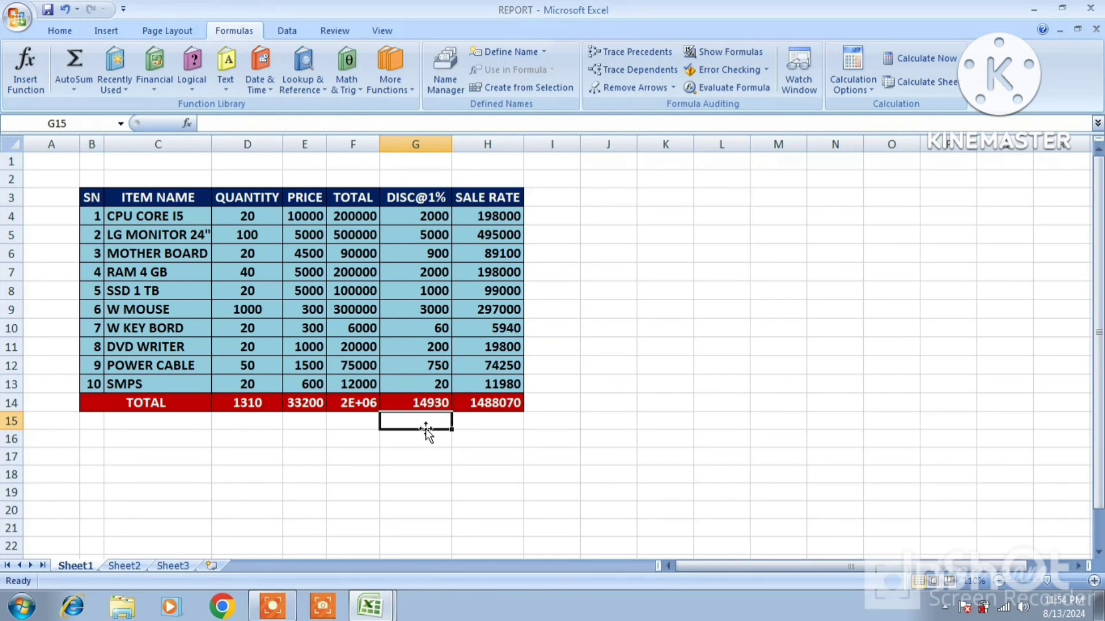
{"action": "type", "text": "T"}
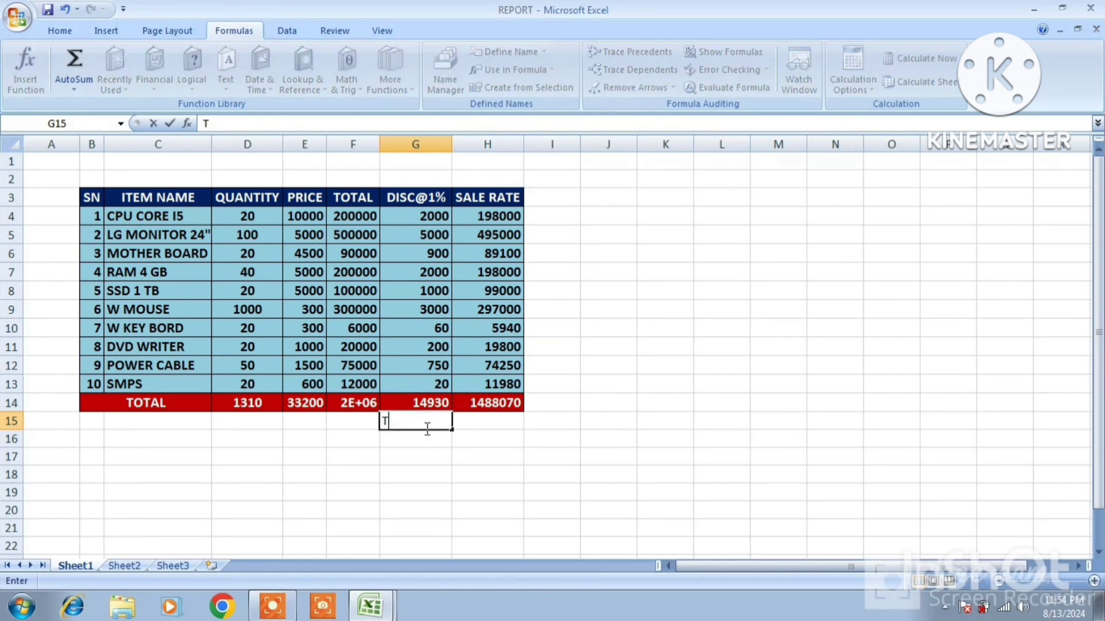
{"action": "type", "text": "OTAL"}
{"action": "key", "text": "Return"}
{"action": "type", "text": "A"}
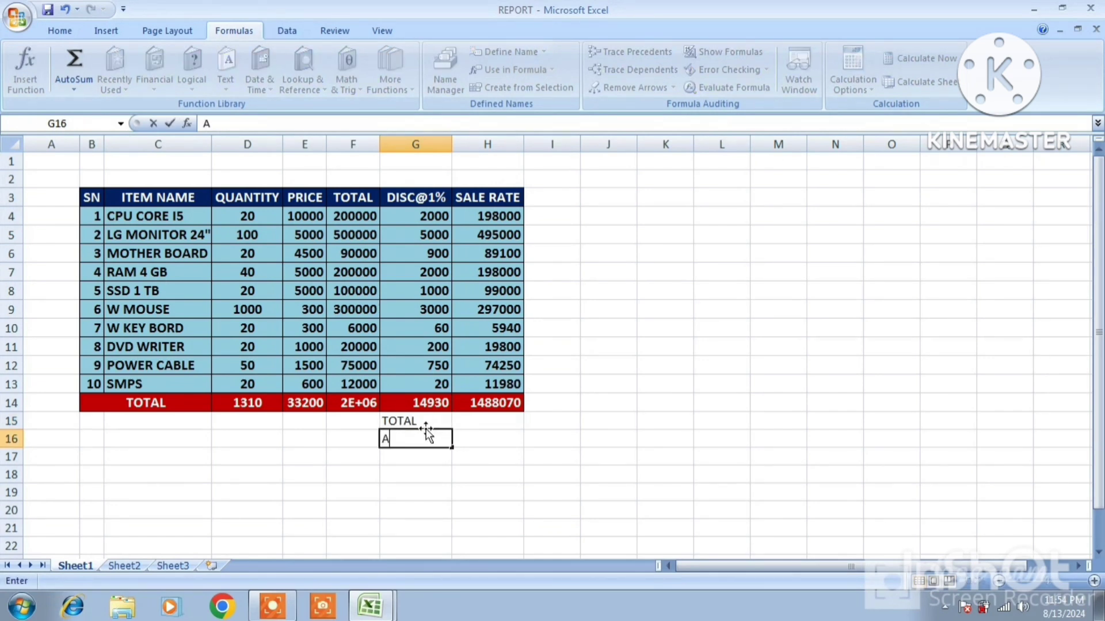
{"action": "type", "text": "VERAGE"}
{"action": "key", "text": "Return"}
{"action": "type", "text": "MAX"}
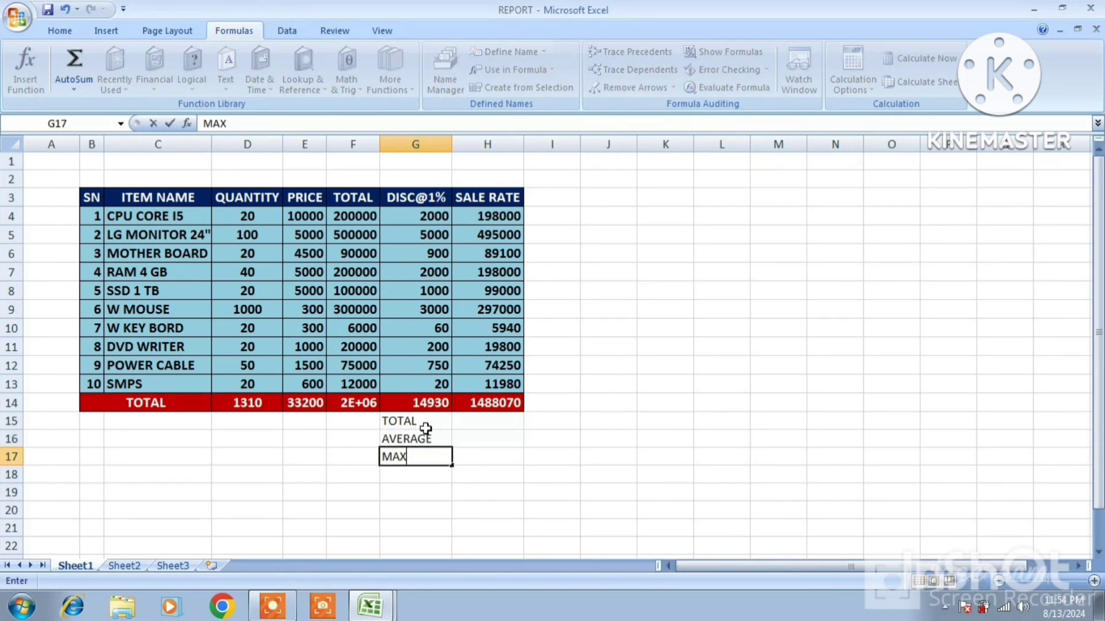
{"action": "key", "text": "Return"}
{"action": "type", "text": "M"}
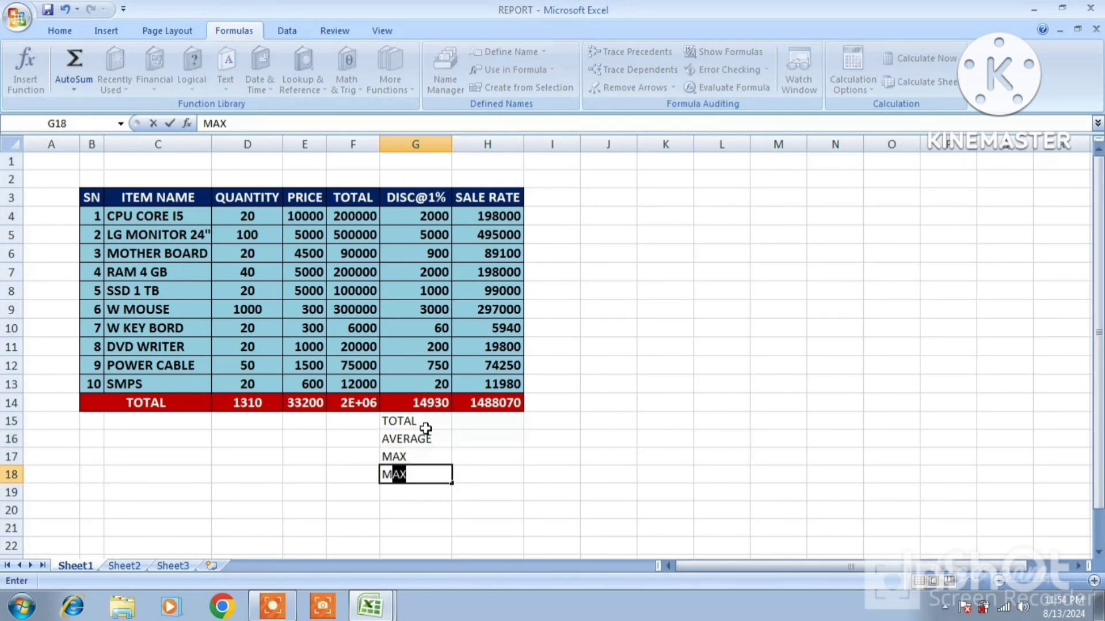
{"action": "type", "text": "IN"}
{"action": "left_click", "coordinate": [495, 424]}
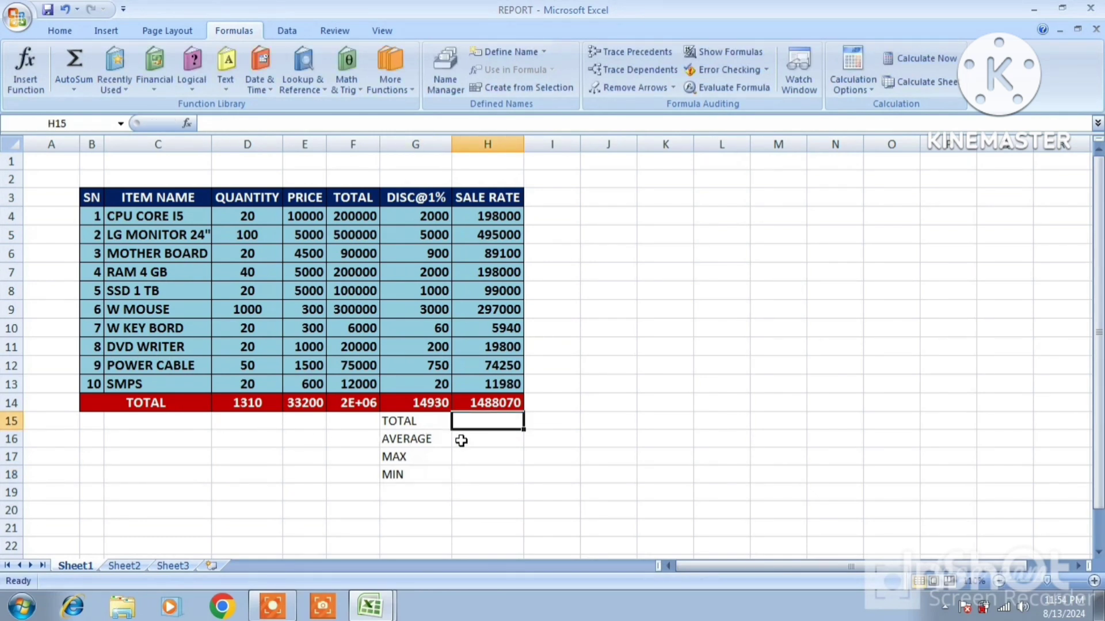
Try to copy the red total-row format from G14 onto the new summary cells G15:H18
{"action": "left_click", "coordinate": [399, 398]}
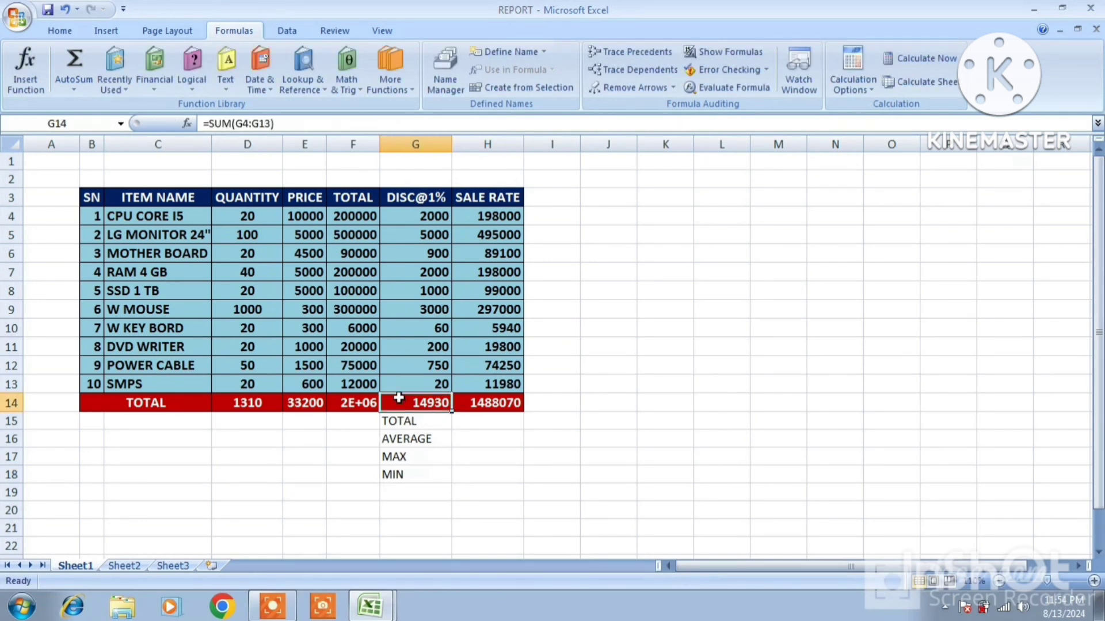
{"action": "left_click", "coordinate": [53, 32]}
{"action": "left_click", "coordinate": [80, 87]}
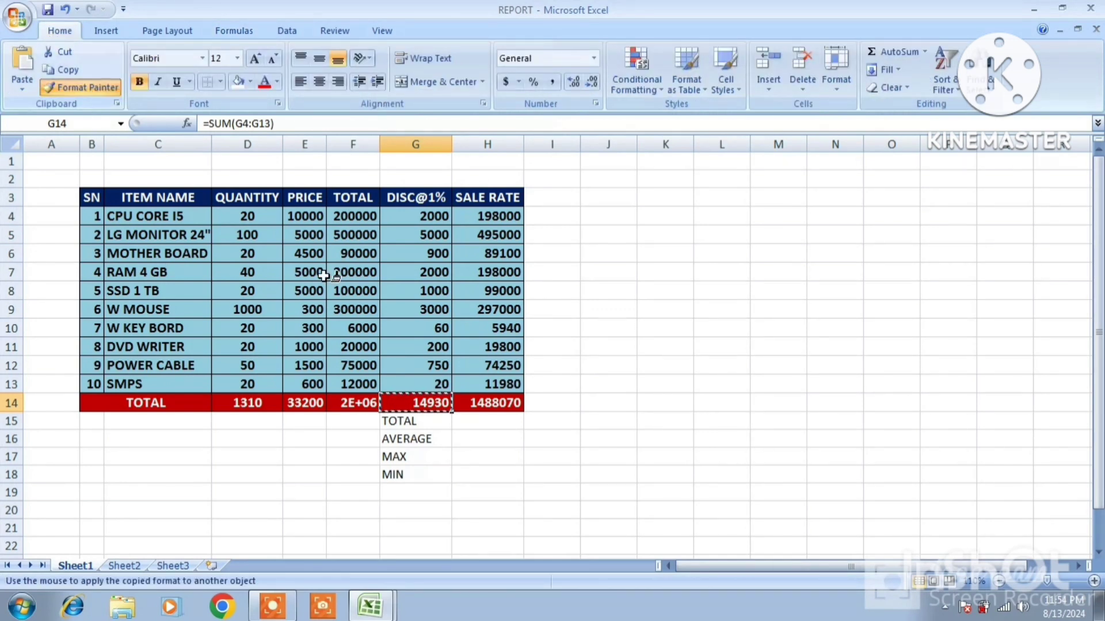
{"action": "left_click", "coordinate": [409, 401]}
{"action": "left_click_drag", "start_coordinate": [397, 421], "coordinate": [480, 475]}
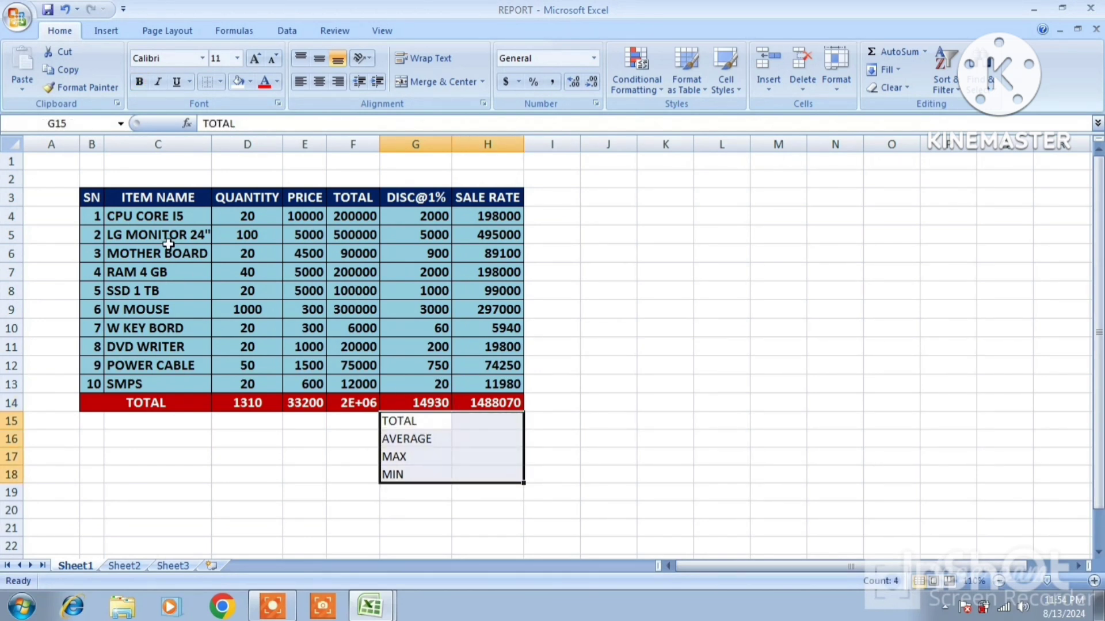
Apply the format of total cell G14 to G15:H18 with Format Painter and select H15
{"action": "left_click", "coordinate": [438, 405]}
{"action": "left_click", "coordinate": [83, 87]}
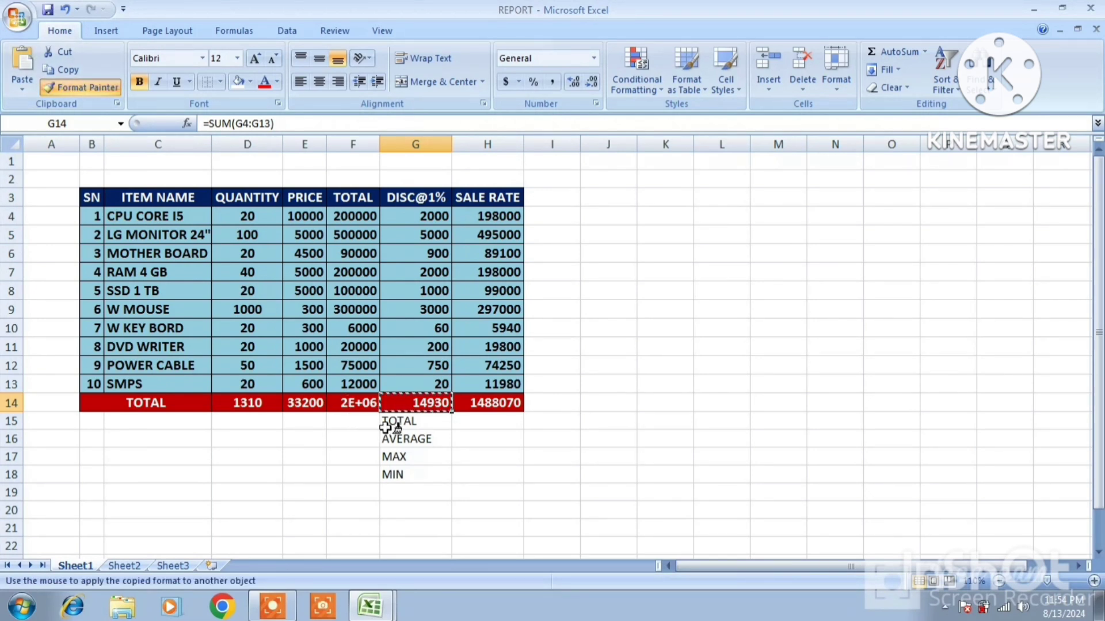
{"action": "left_click_drag", "start_coordinate": [402, 424], "coordinate": [478, 470]}
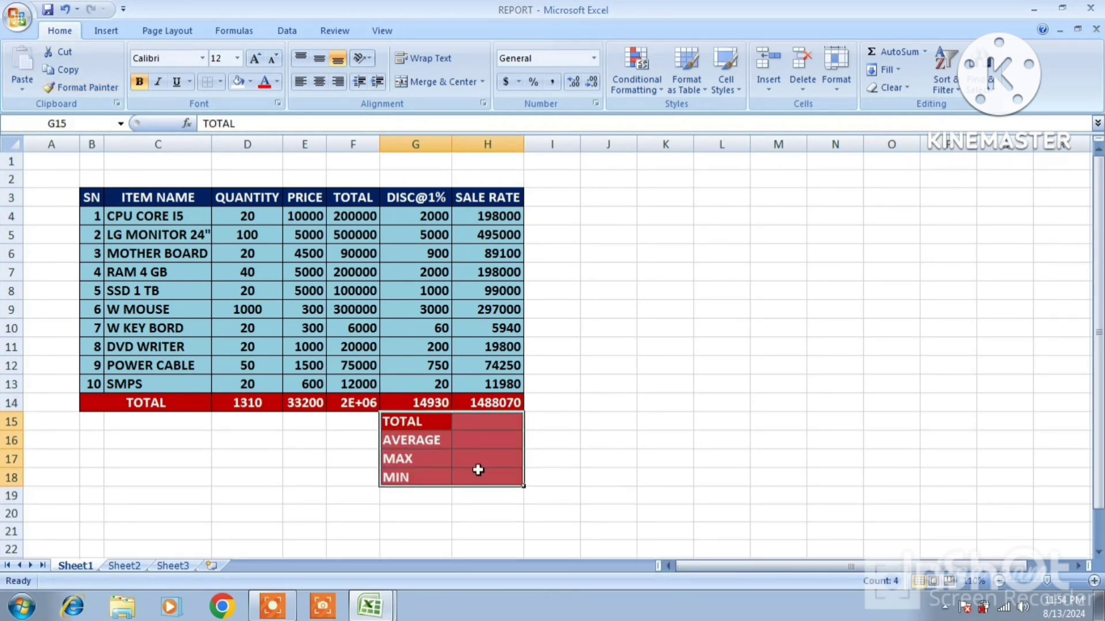
{"action": "left_click", "coordinate": [488, 426]}
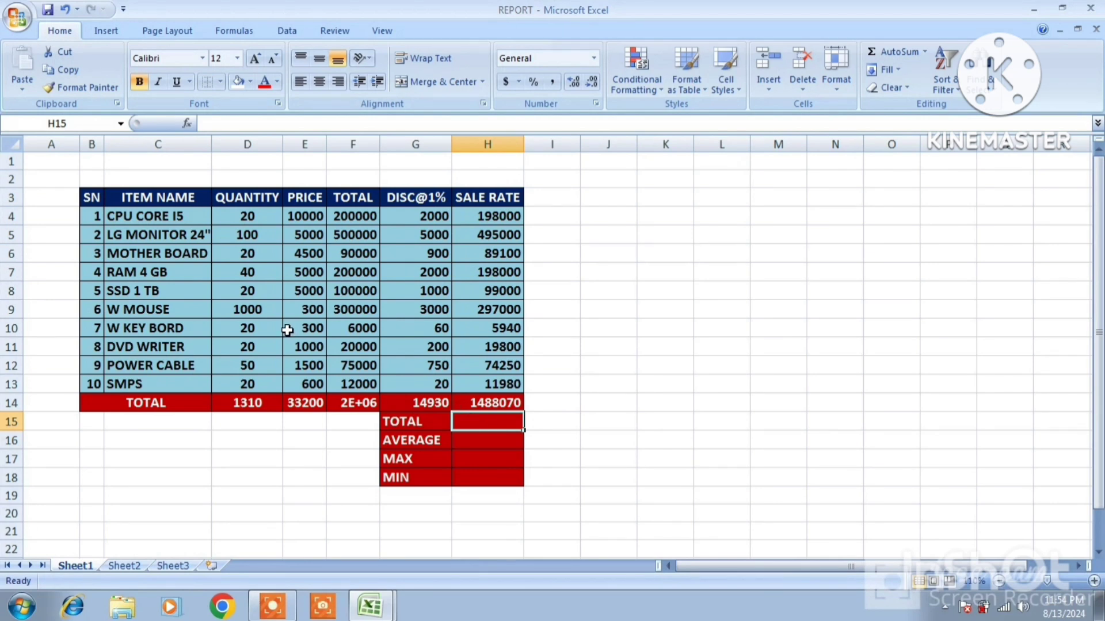
Try a SUM of H4:H14 in TOTAL cell H15 through Insert Function and clear the cell again
{"action": "left_click", "coordinate": [246, 35]}
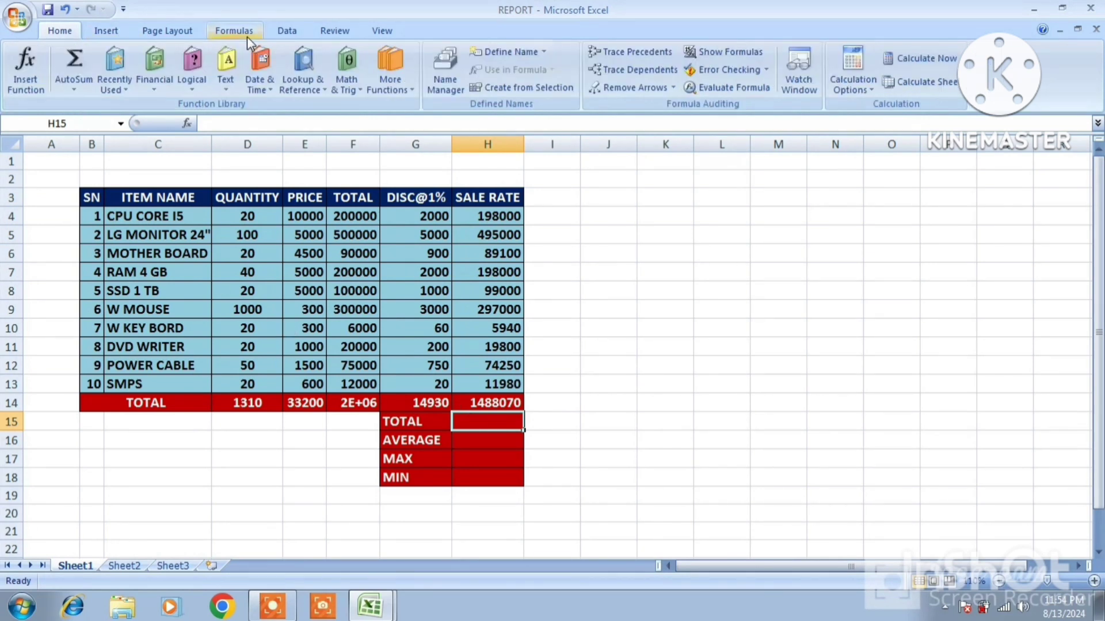
{"action": "left_click", "coordinate": [25, 84]}
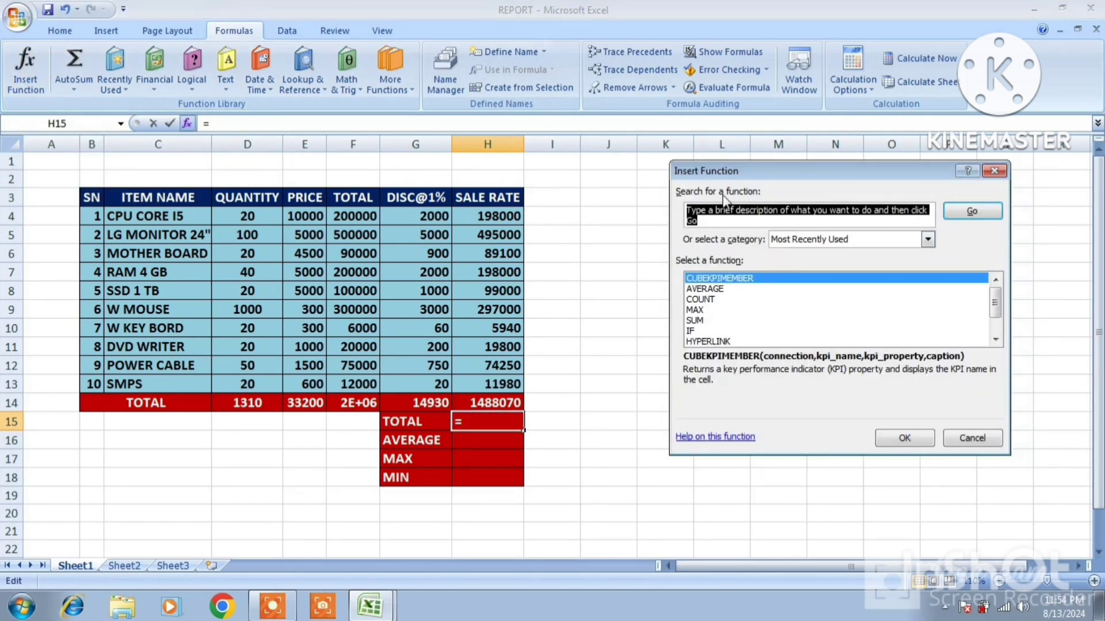
{"action": "left_click", "coordinate": [696, 320]}
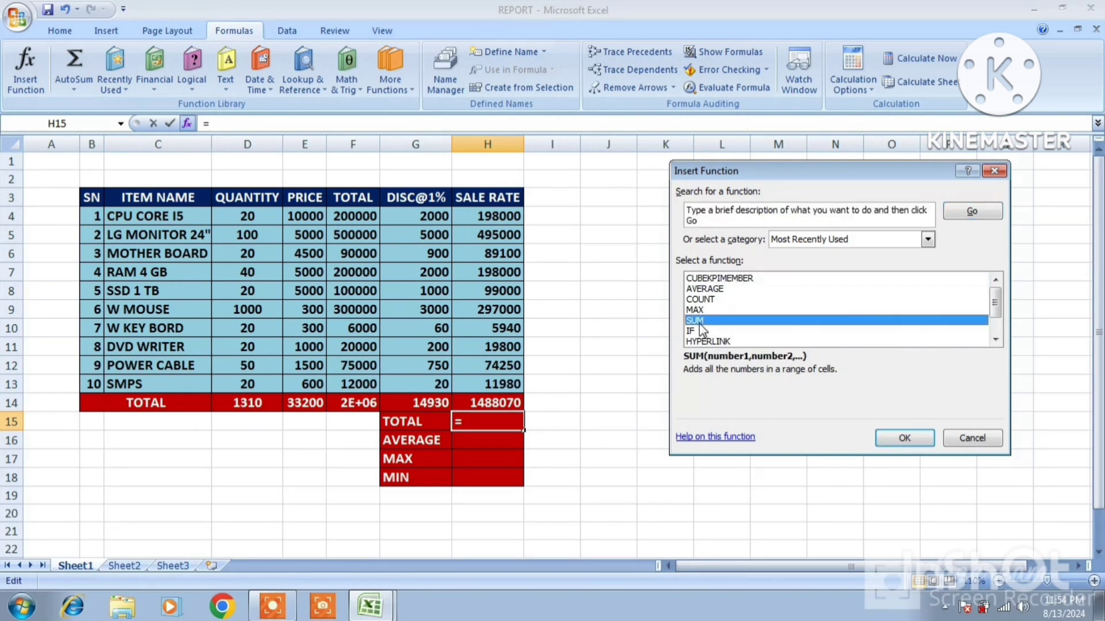
{"action": "left_click", "coordinate": [901, 439]}
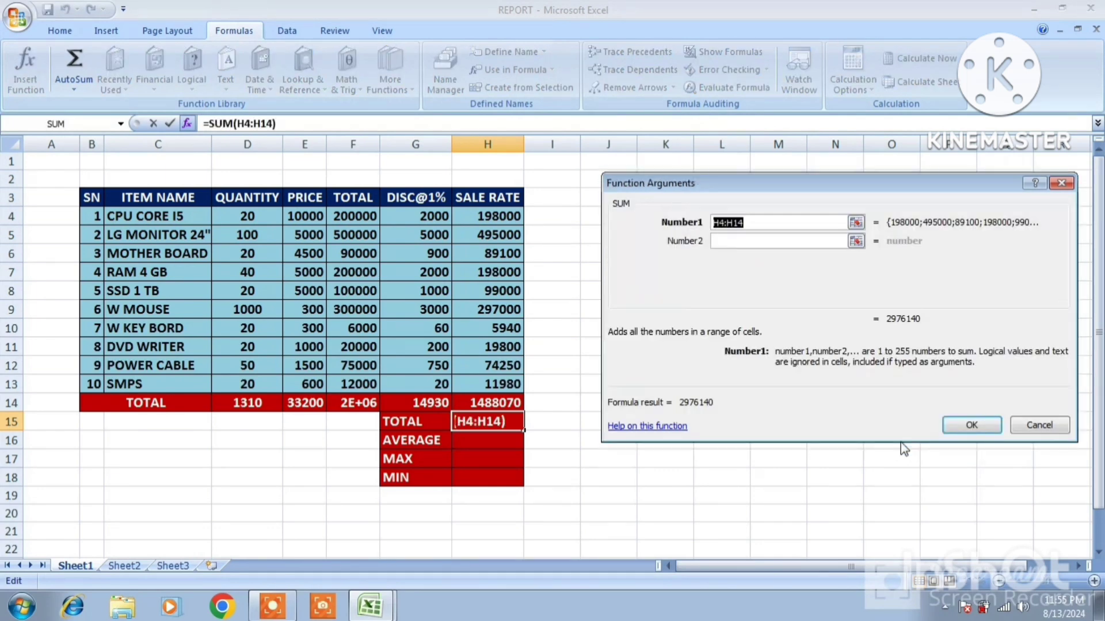
{"action": "key", "text": "Return"}
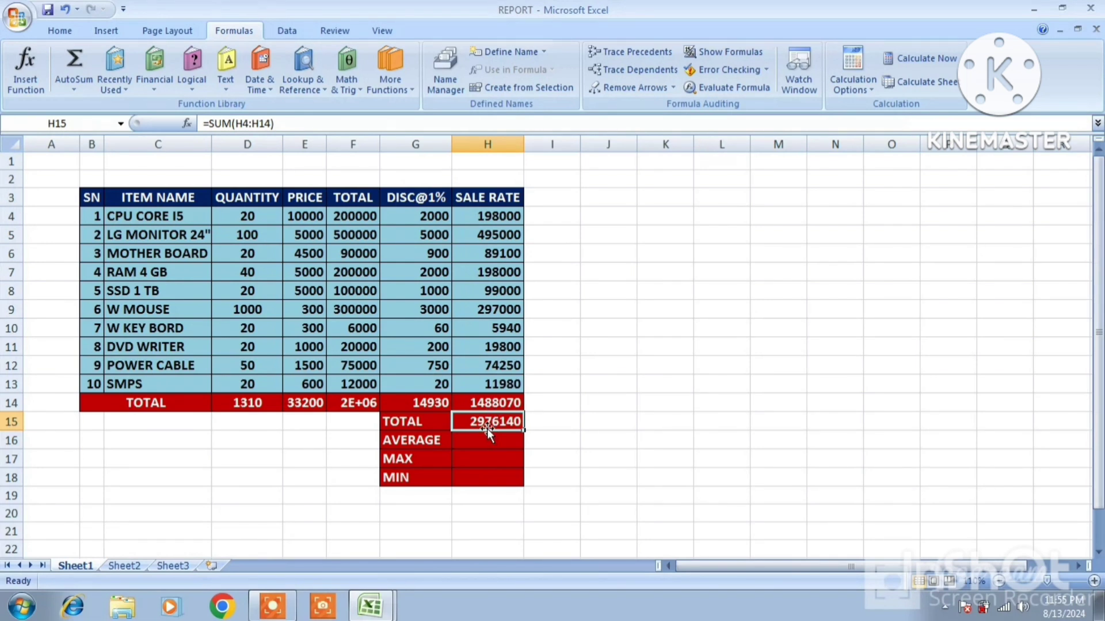
{"action": "key", "text": "BackSpace"}
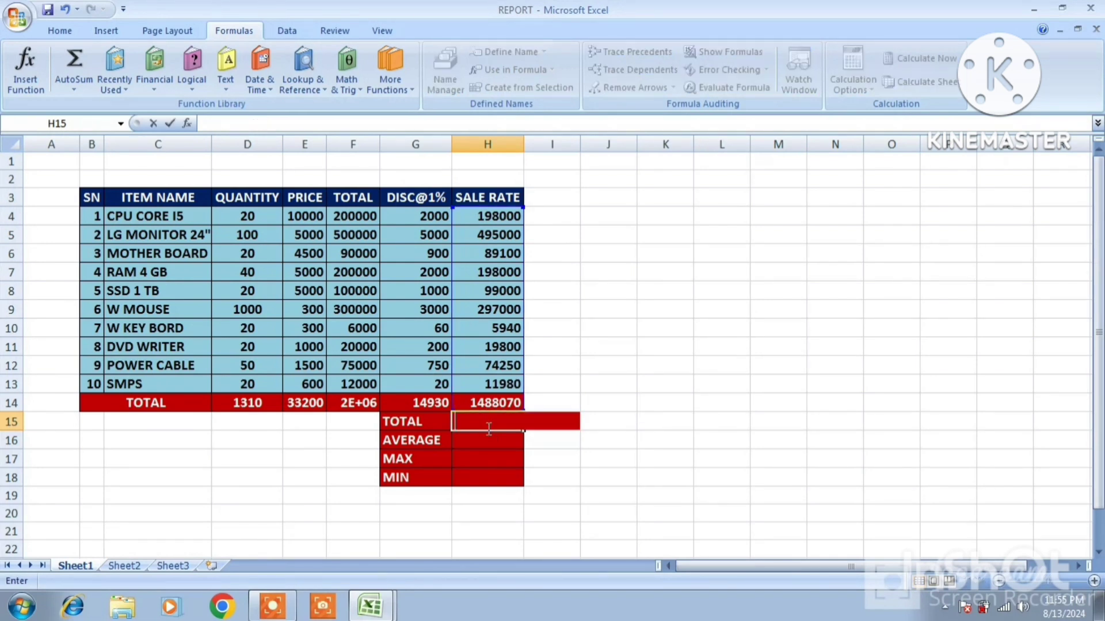
{"action": "left_click", "coordinate": [722, 436]}
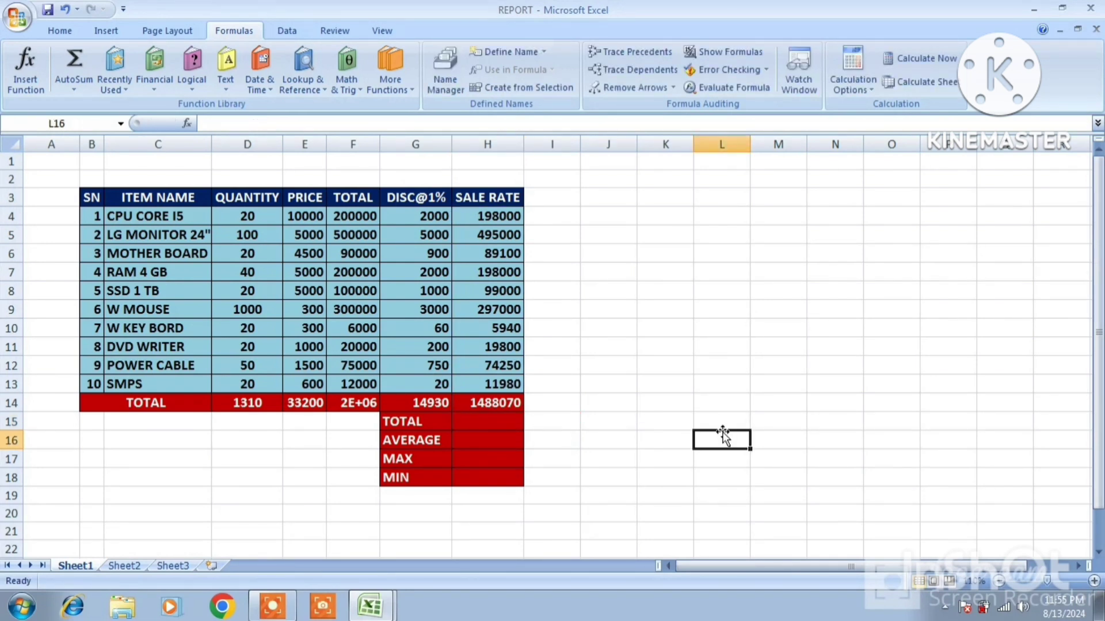
Insert the SUM function in TOTAL cell H15 for the sale rates in H4:H13
{"action": "left_click", "coordinate": [469, 427]}
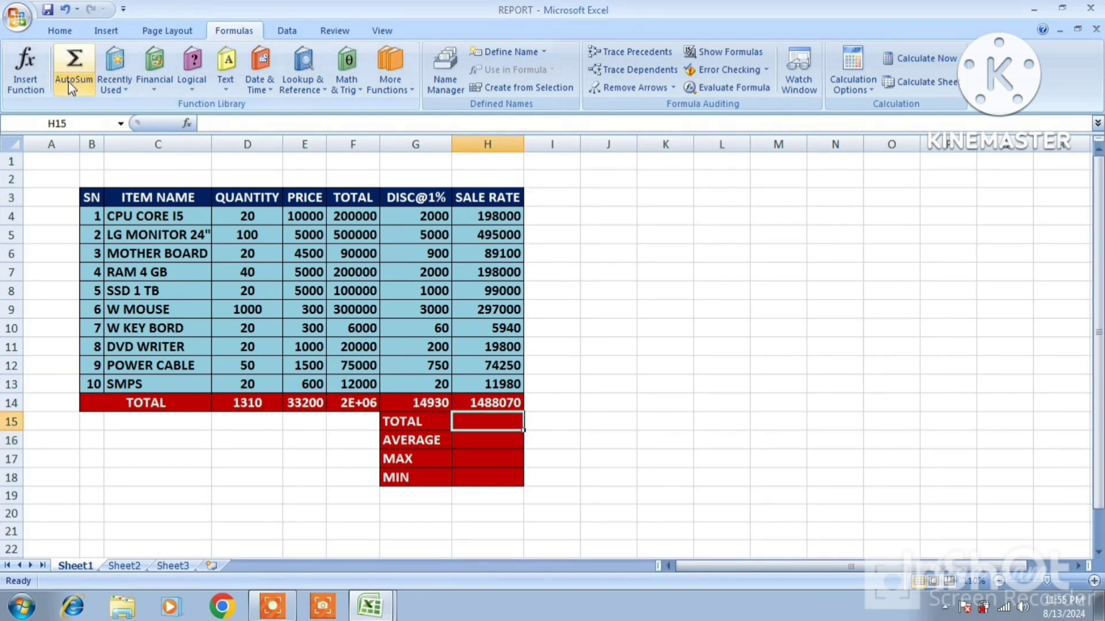
{"action": "left_click", "coordinate": [17, 78]}
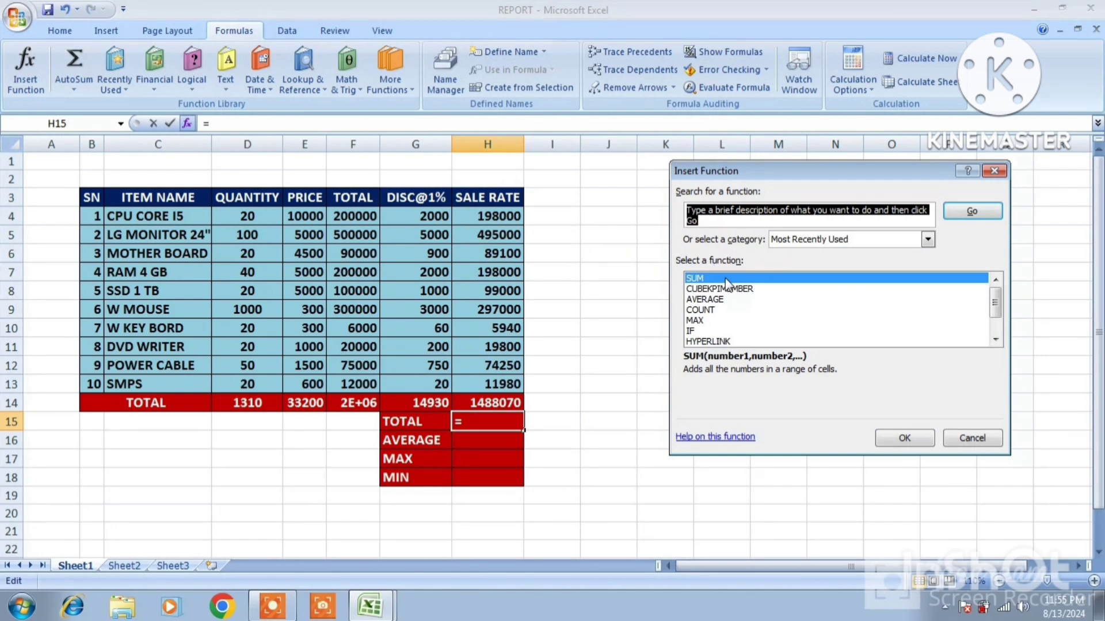
{"action": "left_click", "coordinate": [891, 437]}
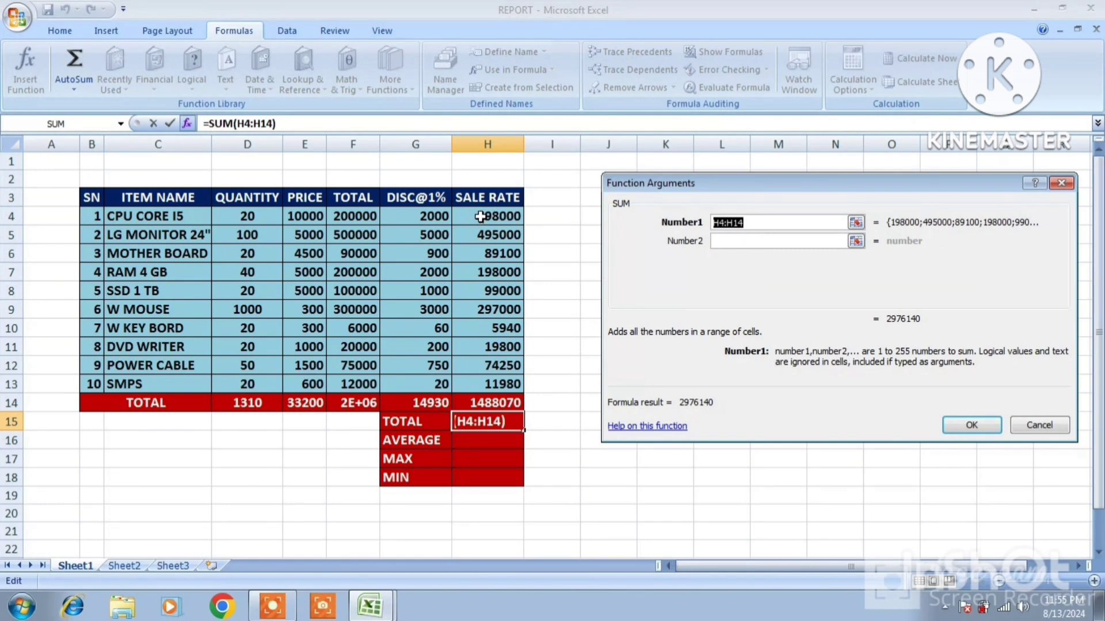
{"action": "left_click_drag", "start_coordinate": [481, 216], "coordinate": [499, 382]}
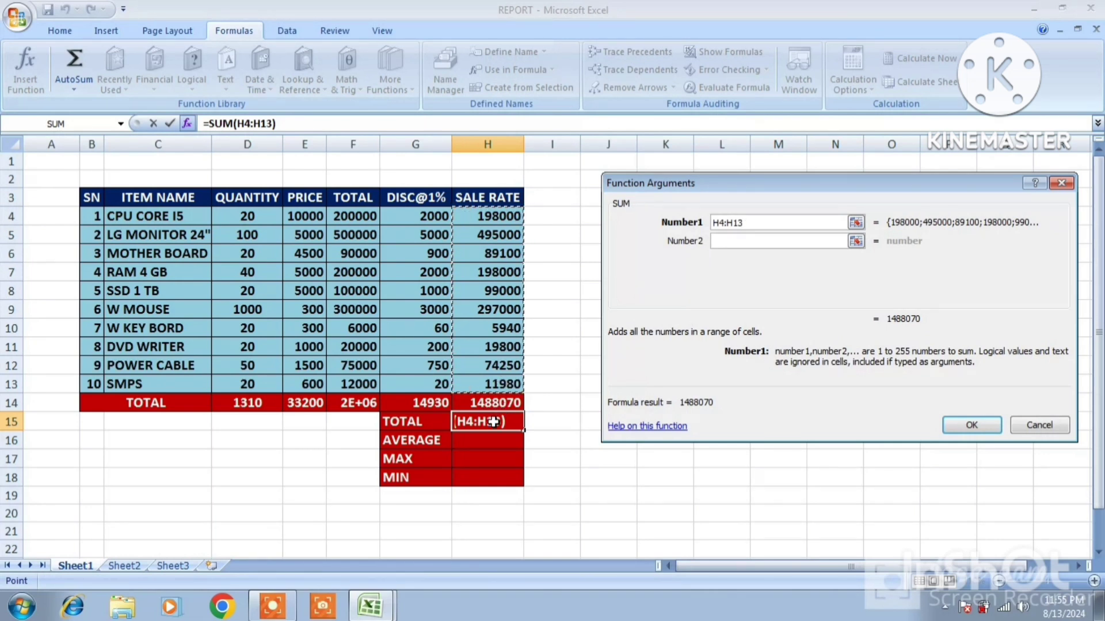
{"action": "left_click", "coordinate": [970, 424]}
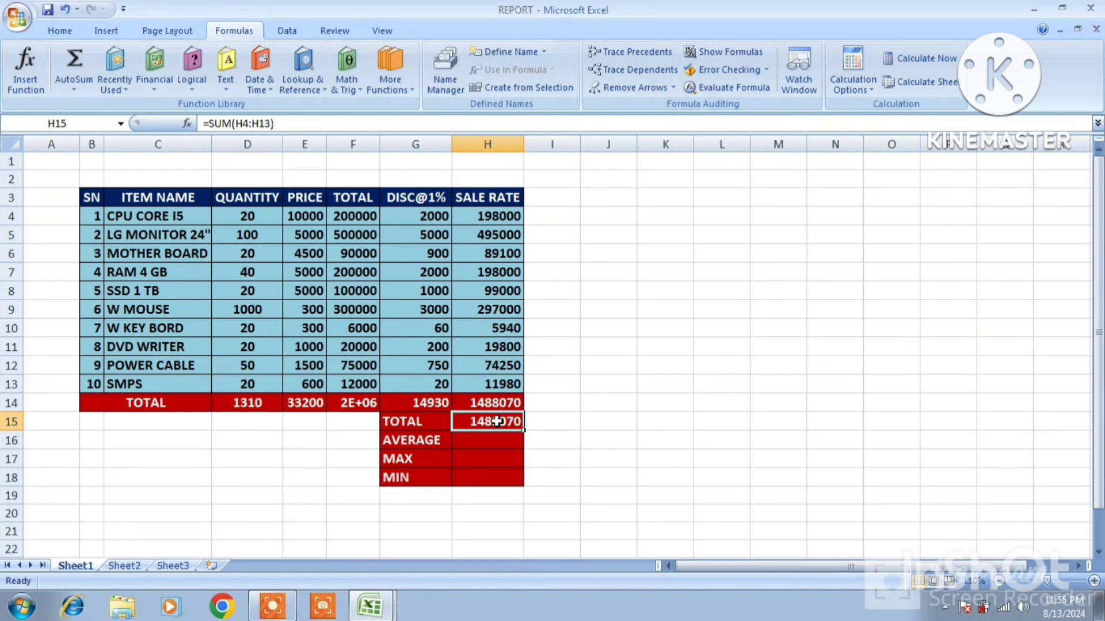
Insert the AVERAGE function in cell H16 for the sale rates in H4:H13
{"action": "left_click", "coordinate": [482, 439]}
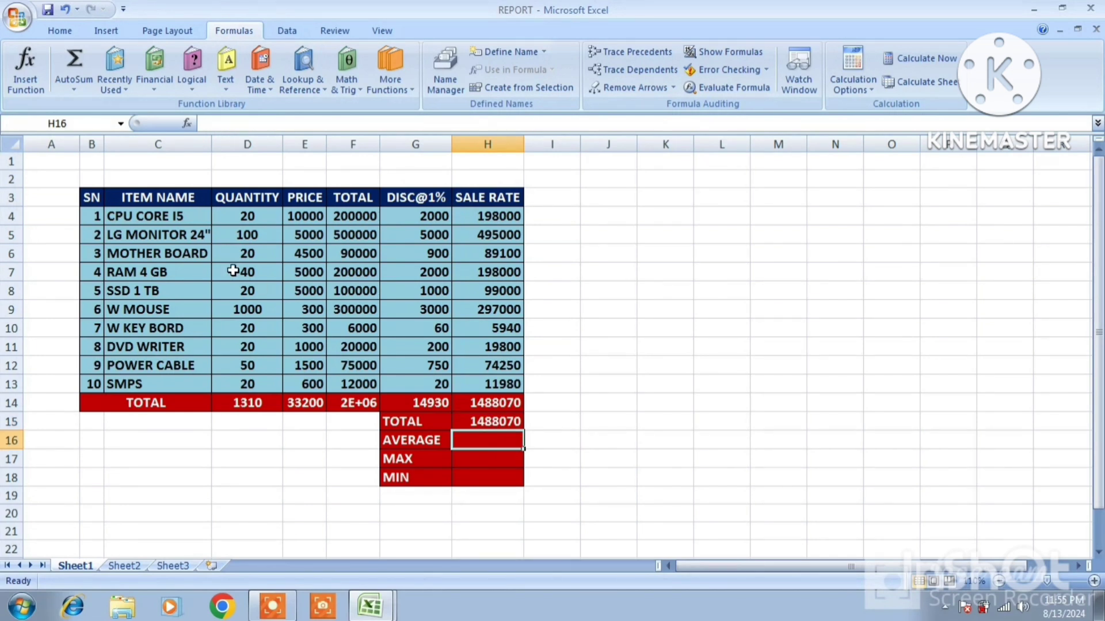
{"action": "left_click", "coordinate": [25, 68]}
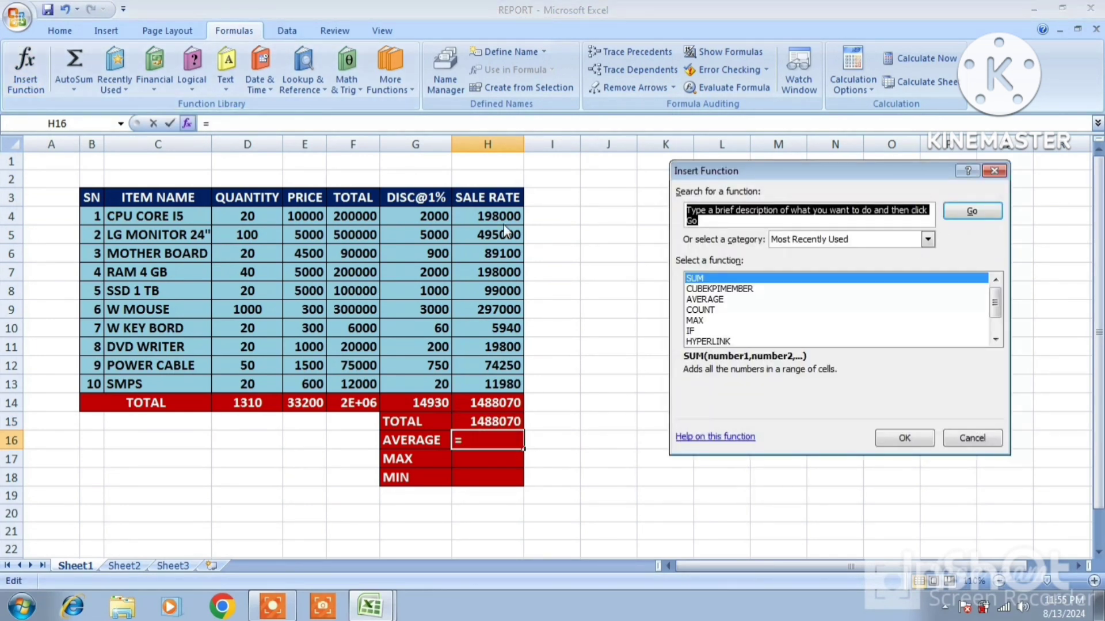
{"action": "left_click", "coordinate": [706, 300]}
{"action": "left_click", "coordinate": [905, 439]}
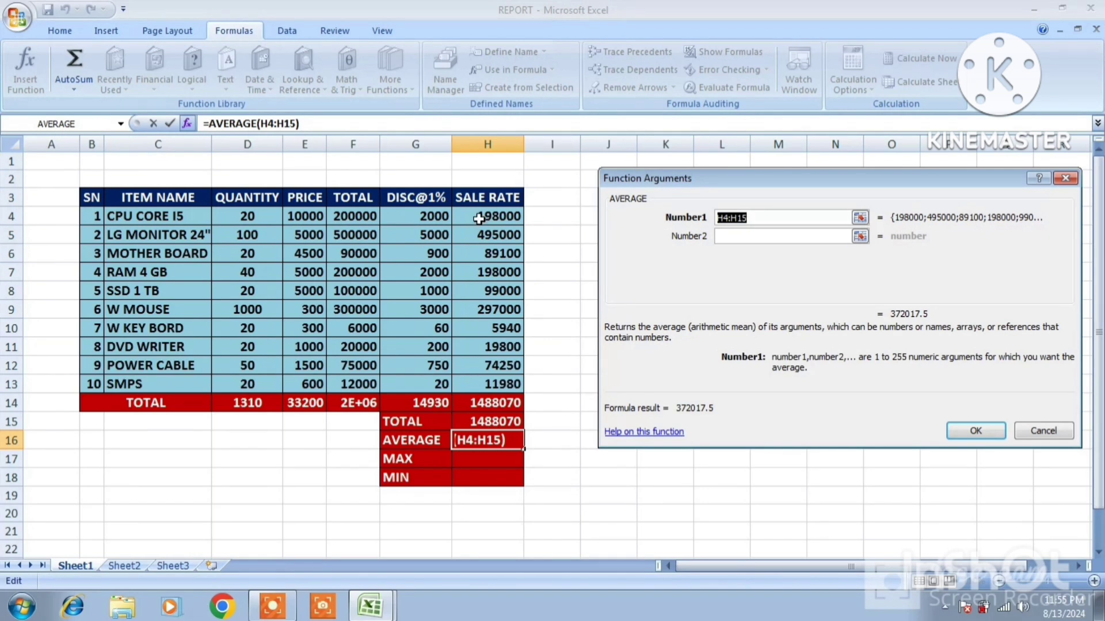
{"action": "left_click_drag", "start_coordinate": [477, 217], "coordinate": [496, 380]}
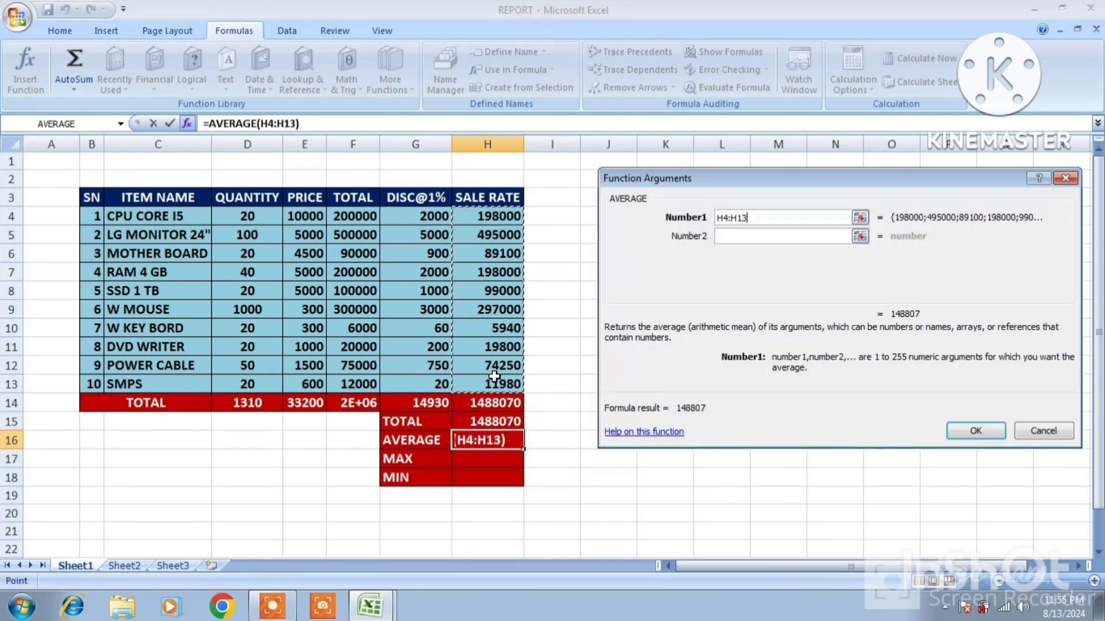
{"action": "left_click", "coordinate": [976, 432]}
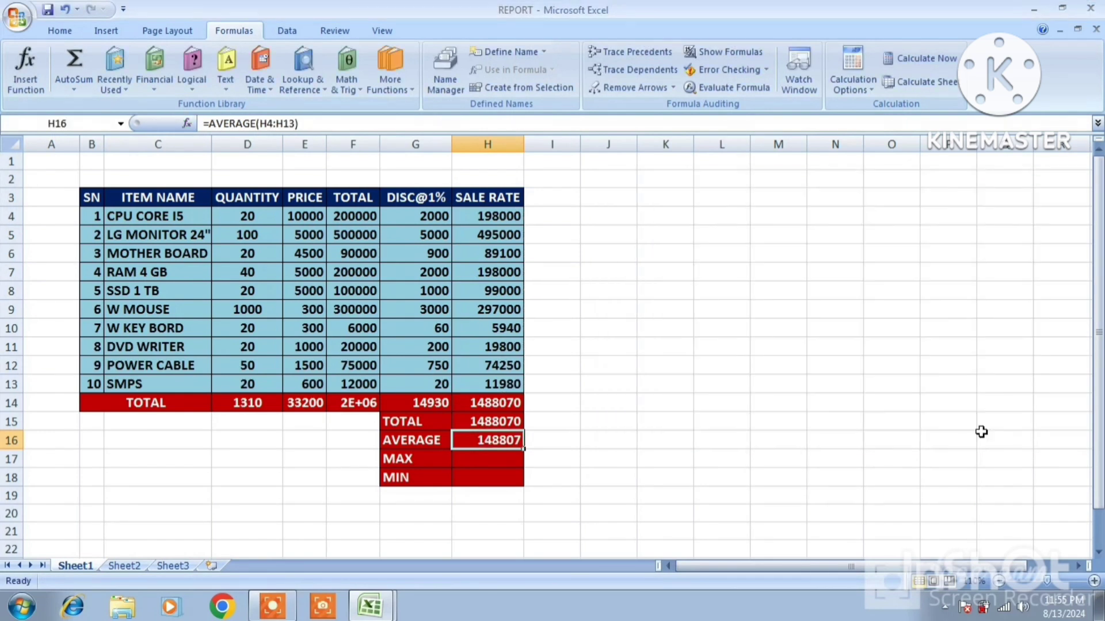
Insert the MAX function in cell H17 for H4:H13 and select the matching sale rate in H5
{"action": "left_click", "coordinate": [486, 462]}
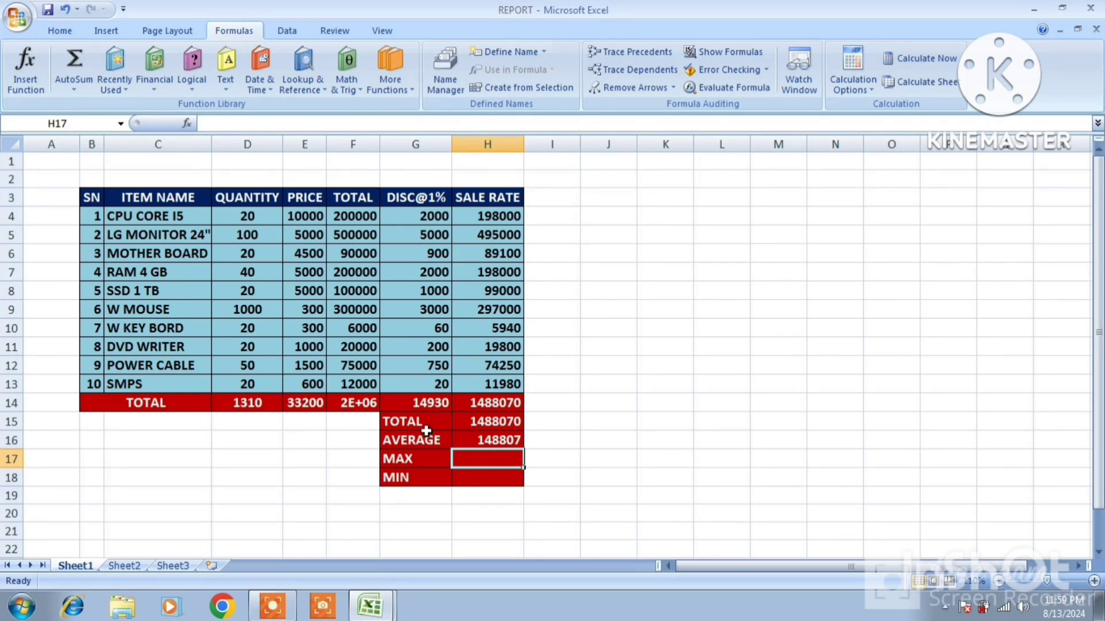
{"action": "left_click", "coordinate": [26, 69]}
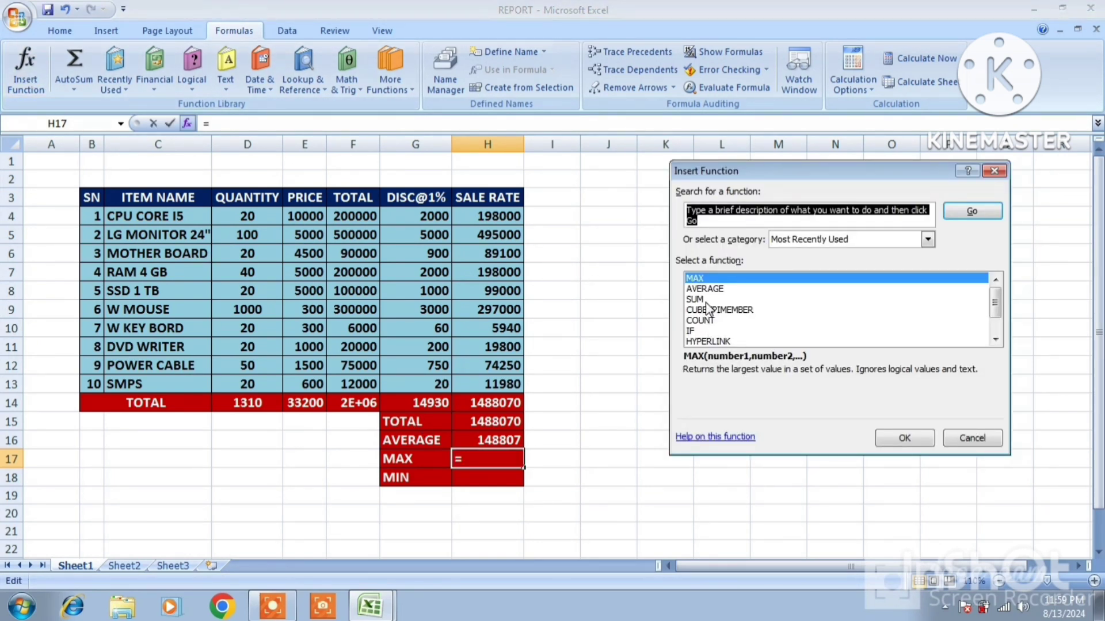
{"action": "left_click", "coordinate": [707, 280]}
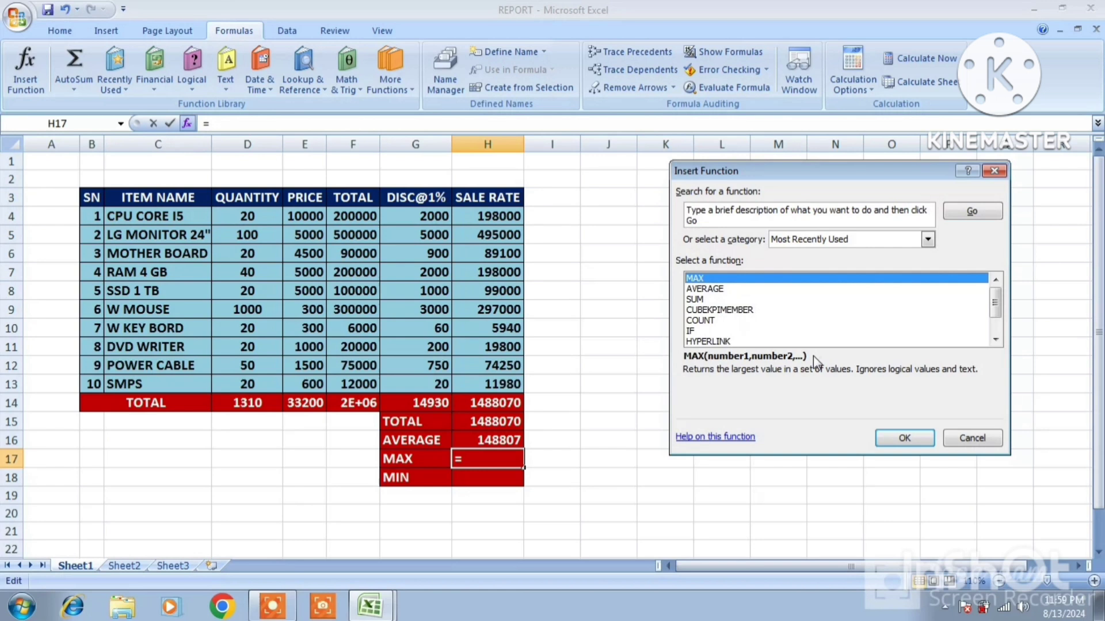
{"action": "left_click", "coordinate": [890, 435]}
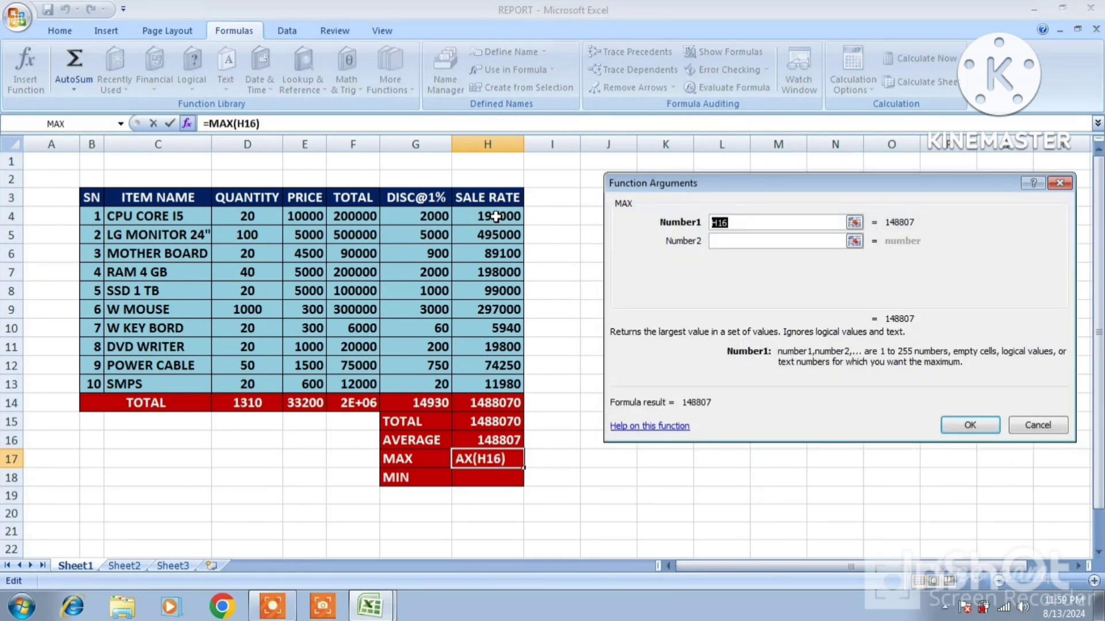
{"action": "left_click_drag", "start_coordinate": [493, 216], "coordinate": [507, 379]}
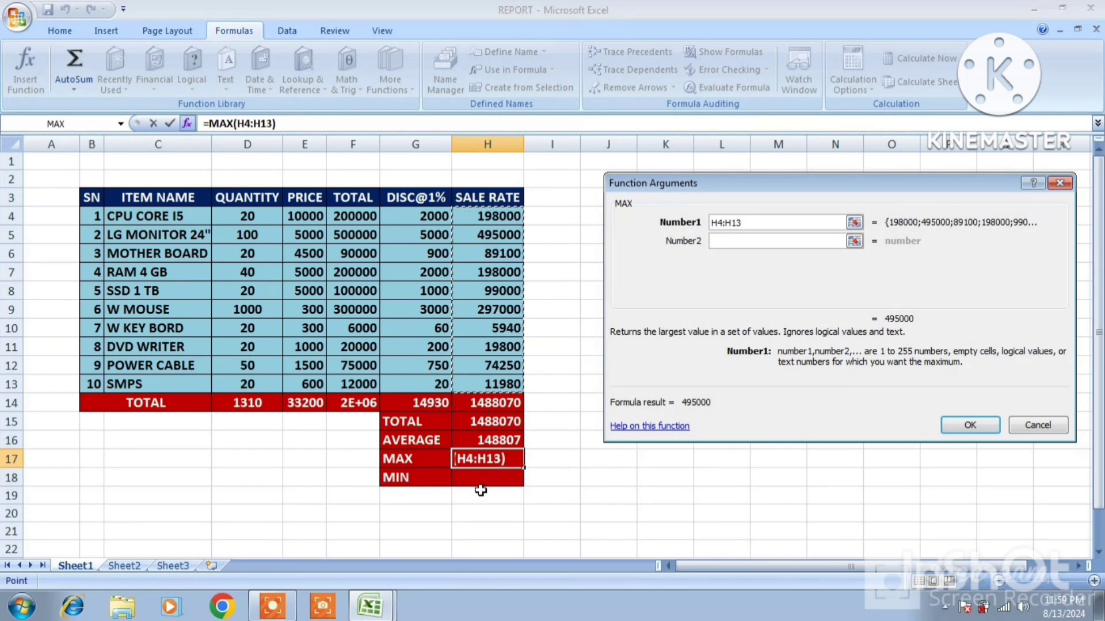
{"action": "left_click", "coordinate": [978, 424]}
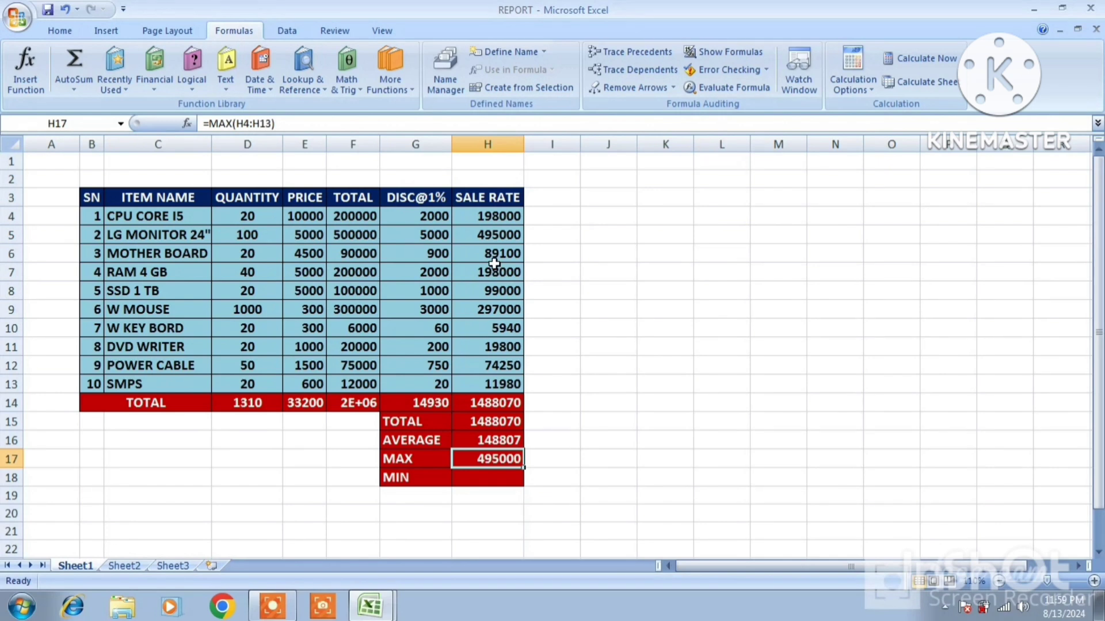
{"action": "left_click", "coordinate": [494, 239]}
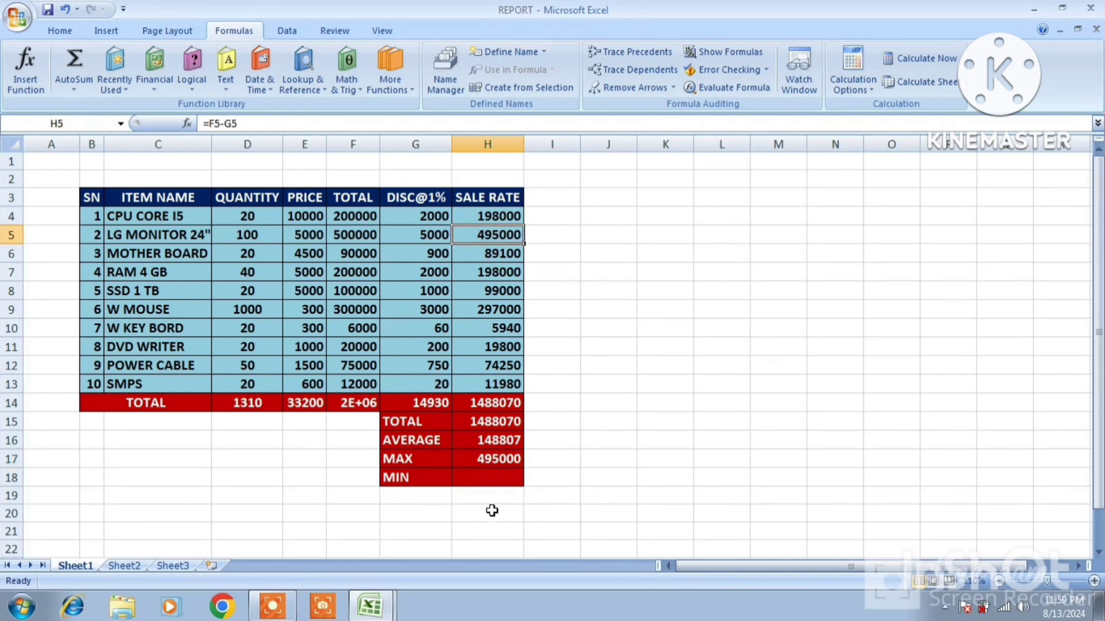
Search Insert Function for MIN and insert it in cell H18 for the sale rates in H4:H13
{"action": "left_click", "coordinate": [490, 473]}
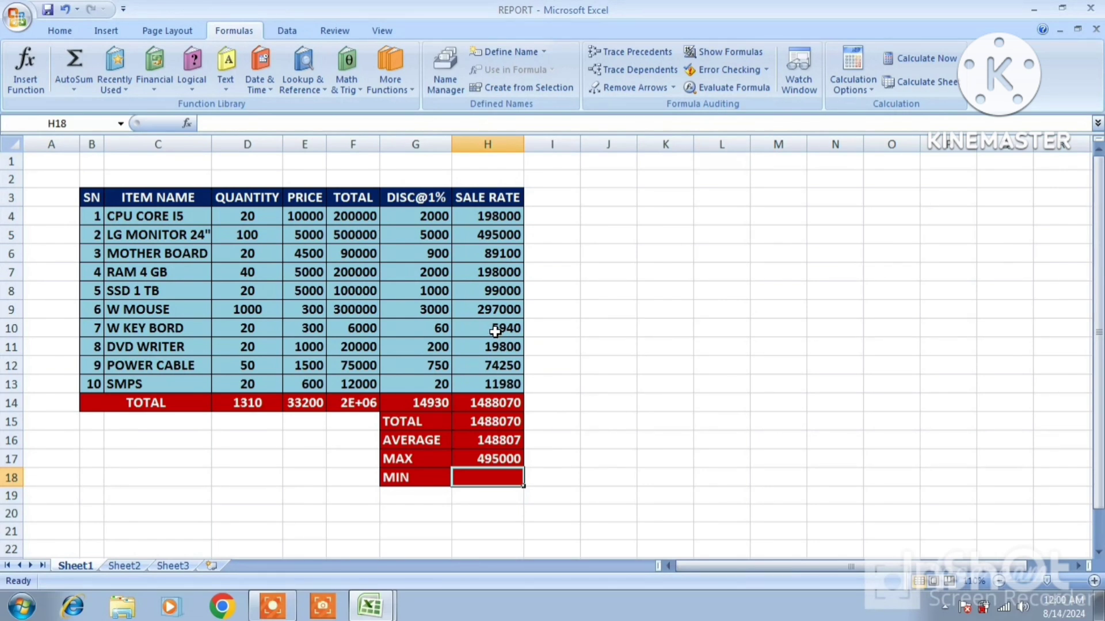
{"action": "left_click", "coordinate": [27, 75]}
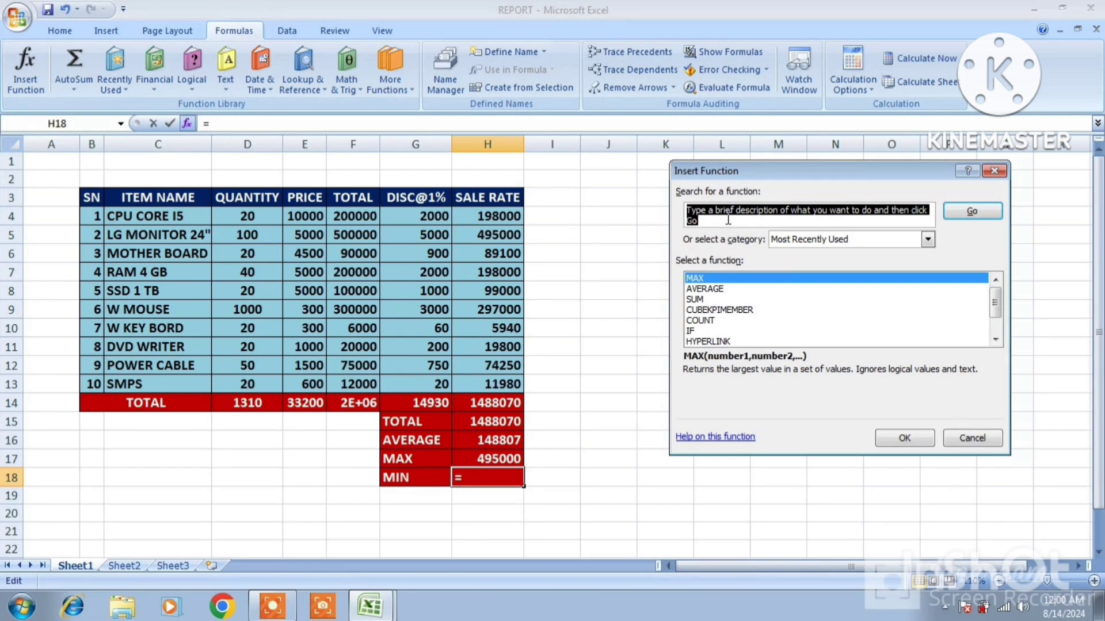
{"action": "type", "text": "MIN"}
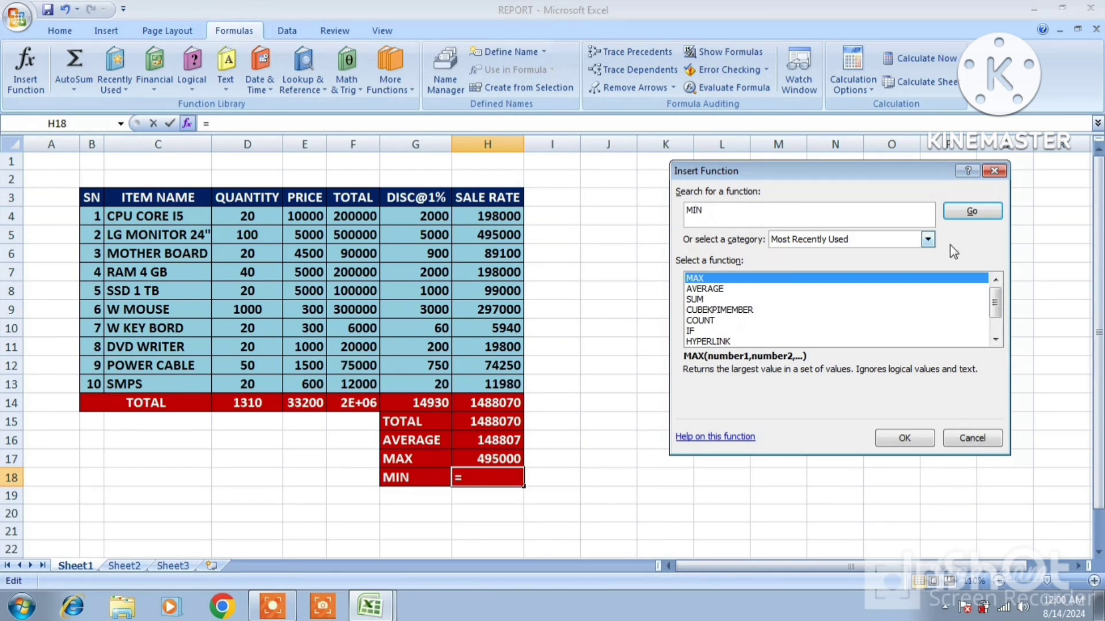
{"action": "left_click", "coordinate": [978, 212]}
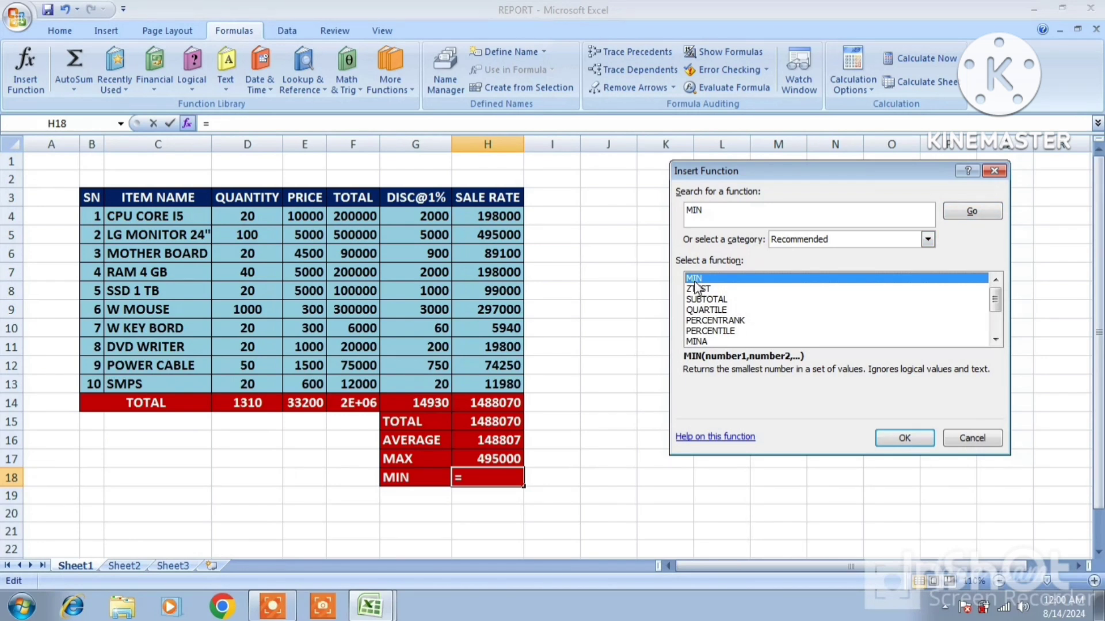
{"action": "left_click", "coordinate": [910, 438]}
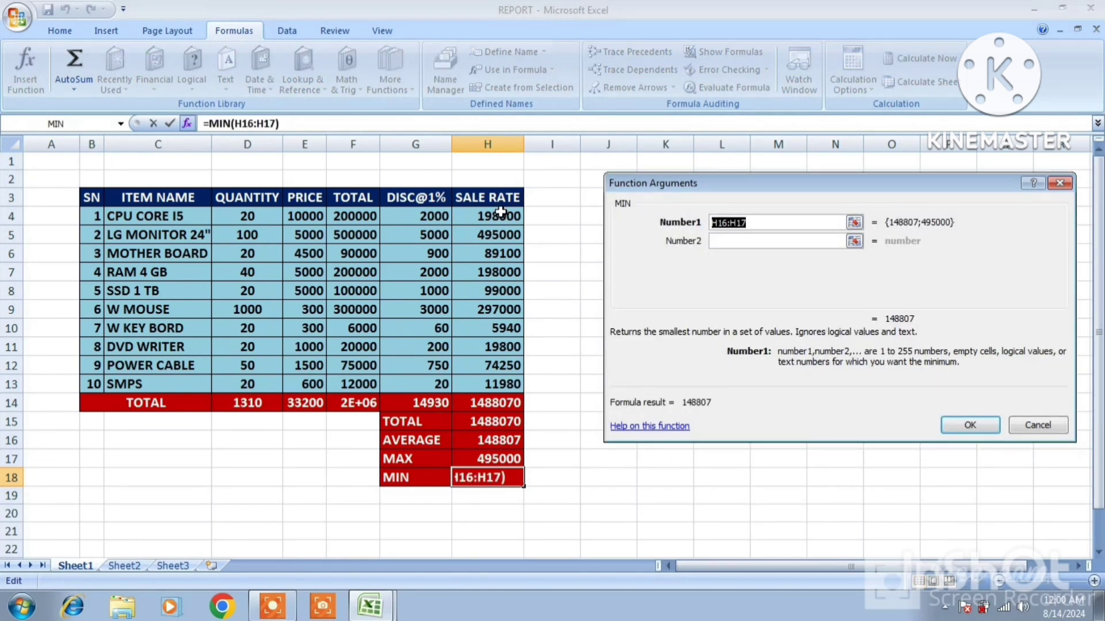
{"action": "left_click_drag", "start_coordinate": [500, 213], "coordinate": [510, 379]}
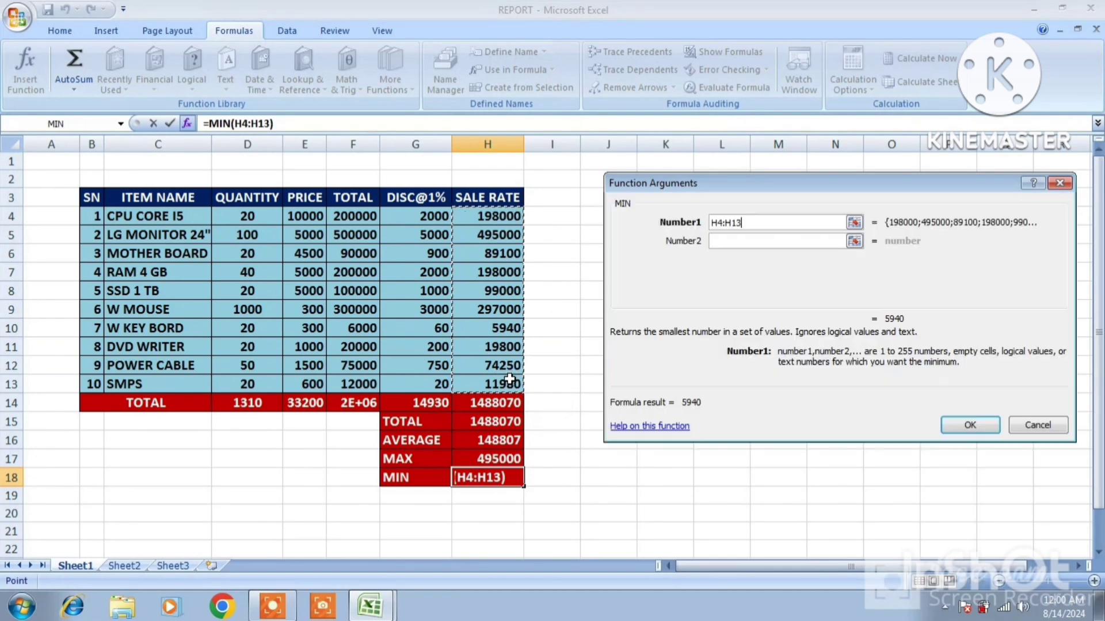
{"action": "left_click", "coordinate": [970, 425]}
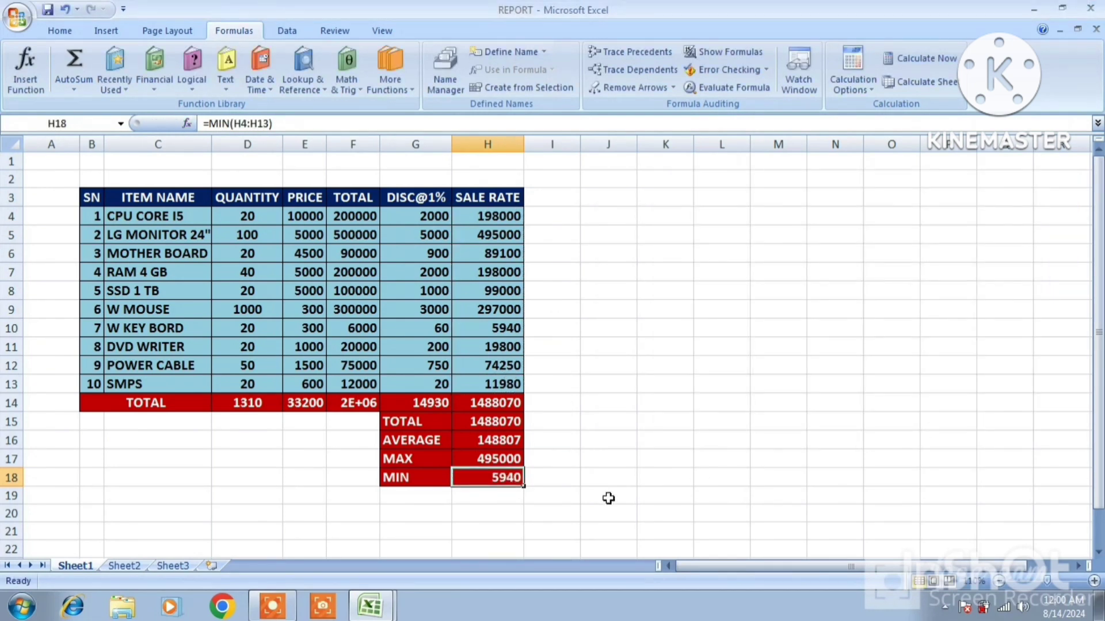
Open the Insert Function dialog for empty cell K10 from AutoSum's More Functions and browse the recently used functions
{"action": "left_click", "coordinate": [665, 328]}
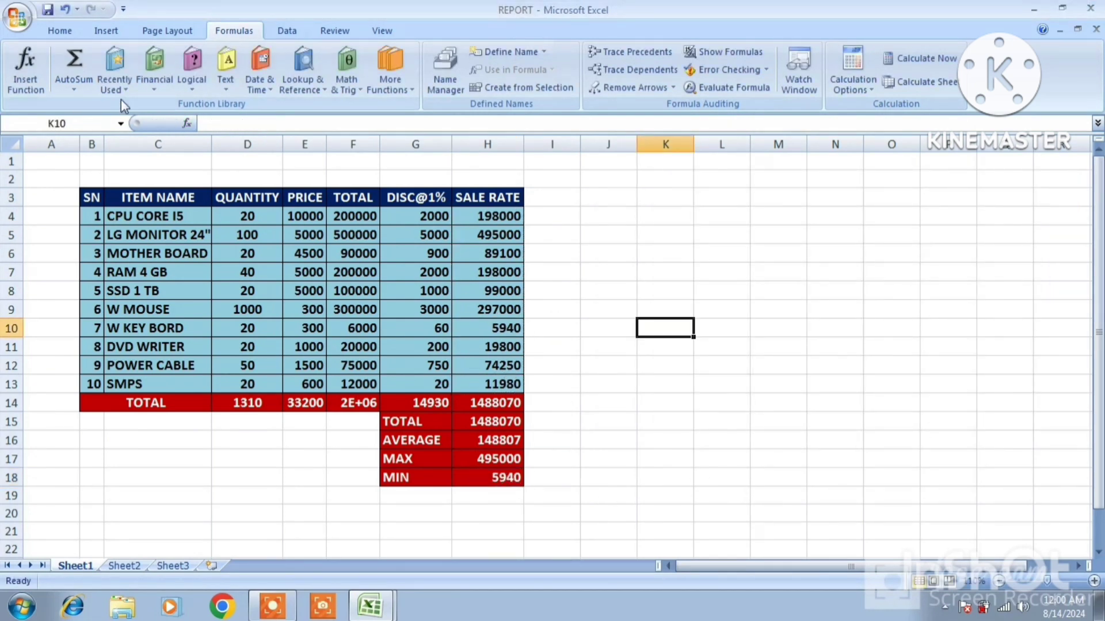
{"action": "left_click", "coordinate": [74, 80]}
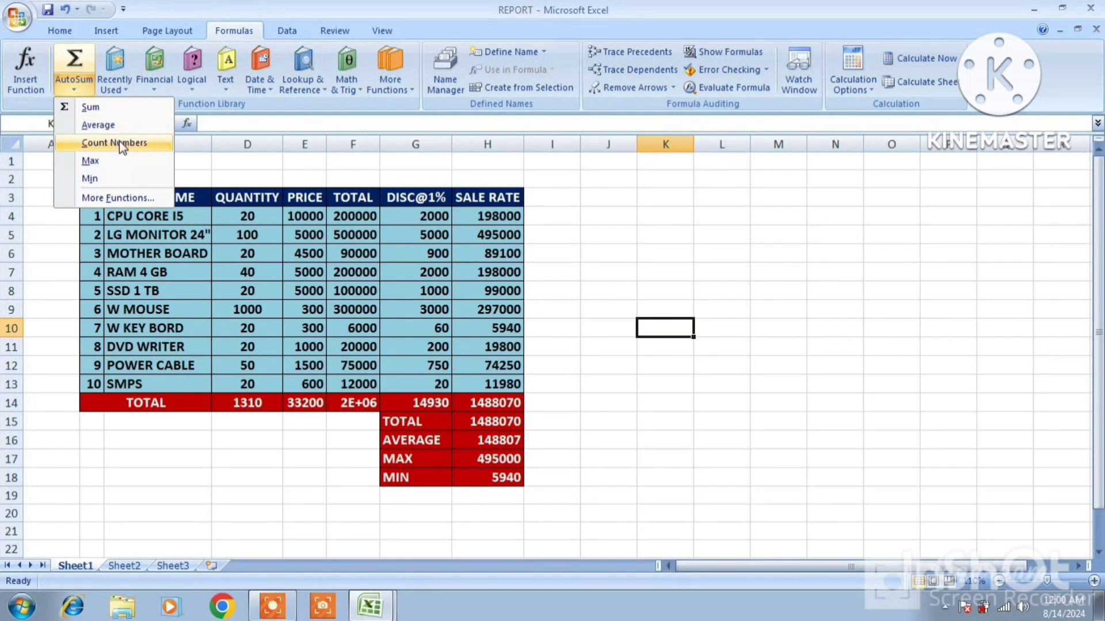
{"action": "left_click", "coordinate": [129, 198]}
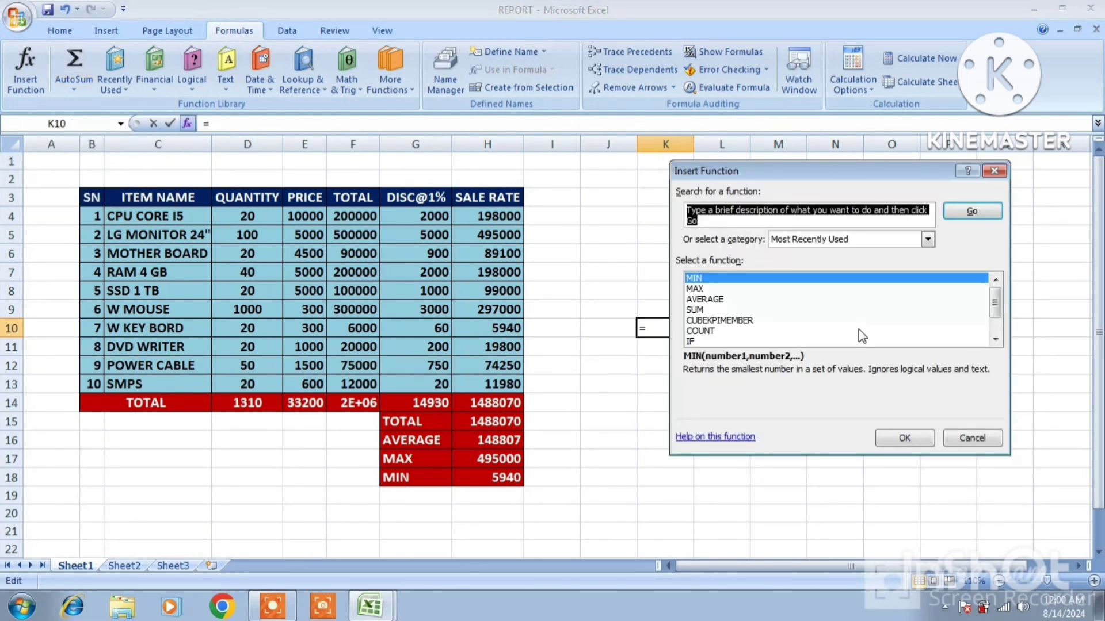
{"action": "left_click", "coordinate": [996, 340]}
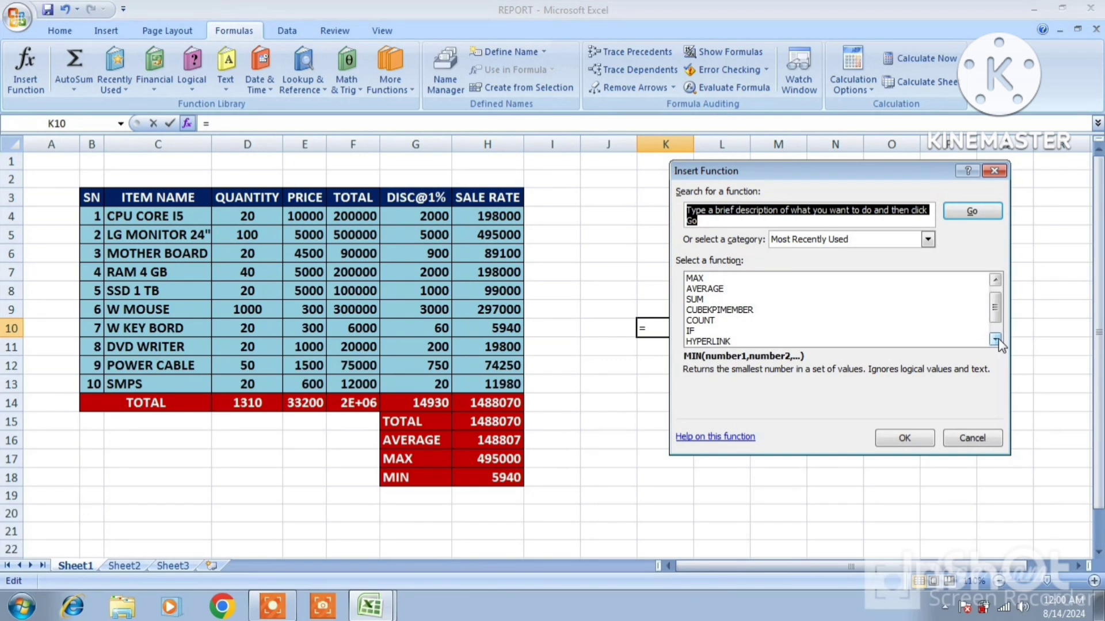